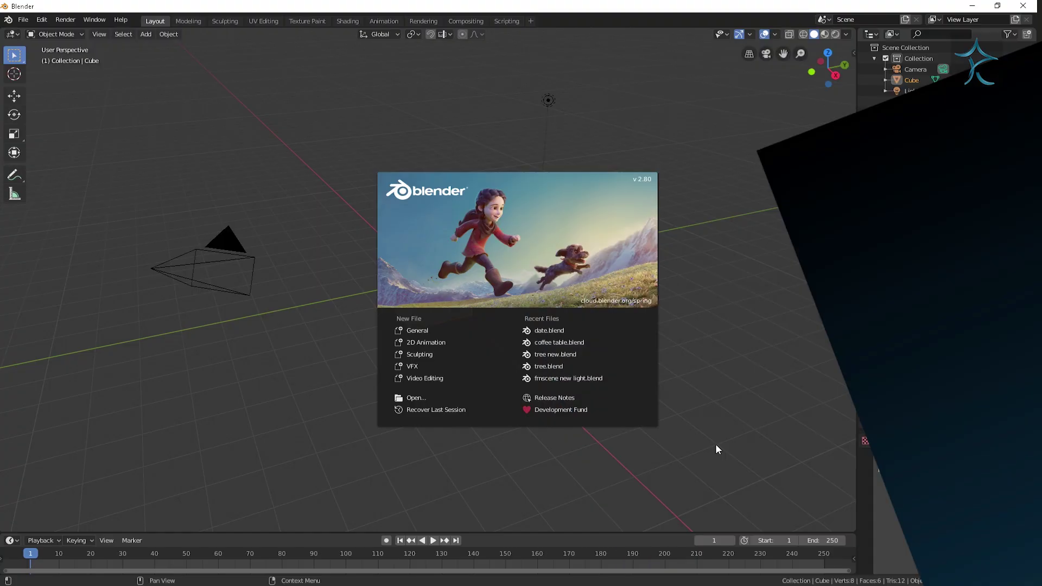
Step: Delete the default cube and split the viewport into two side-by-side 3D views
{"action": "left_click", "coordinate": [701, 369]}
{"action": "scroll", "coordinate": [454, 326], "scroll_direction": "up", "scroll_amount": 5}
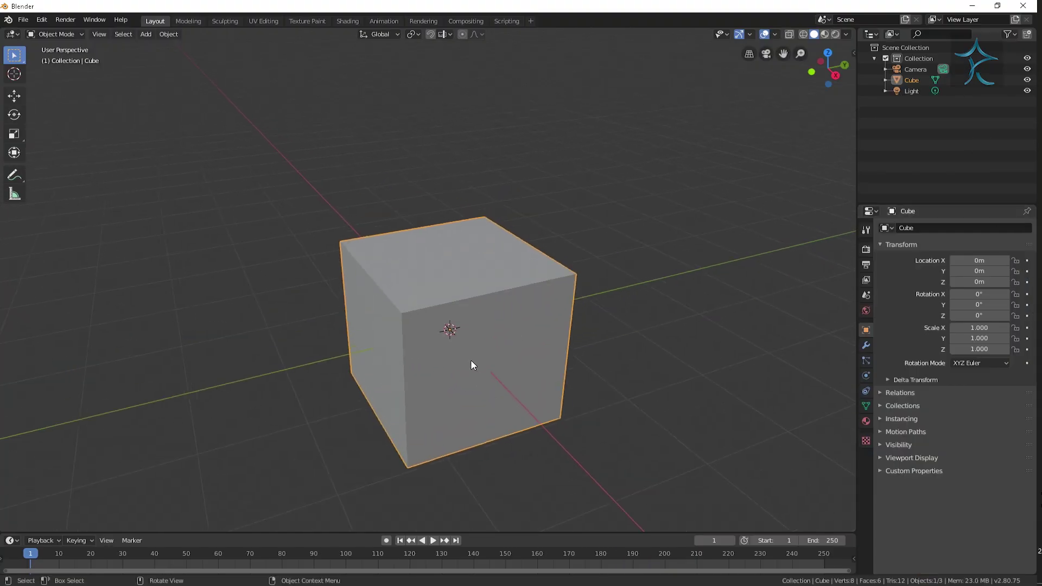
{"action": "key", "text": "Delete"}
{"action": "scroll", "coordinate": [462, 364], "scroll_direction": "up", "scroll_amount": 3}
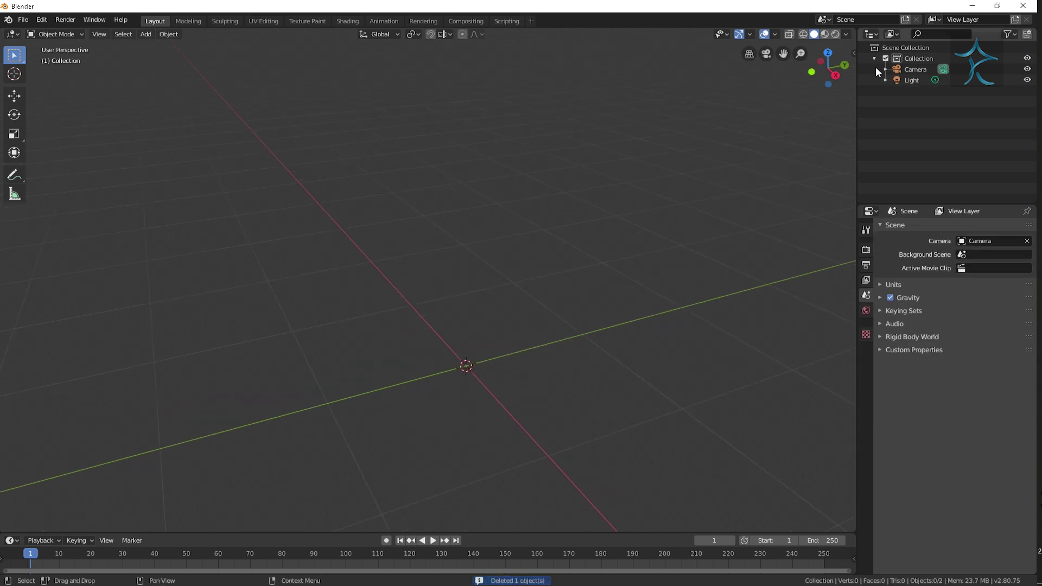
{"action": "mouse_move", "coordinate": [855, 31]}
{"action": "left_mouse_down"}
{"action": "mouse_move", "coordinate": [496, 119]}
{"action": "mouse_move", "coordinate": [388, 173]}
{"action": "left_mouse_up"}
{"action": "key", "text": "KP_1"}
Step: Add a new cube at the origin and enter Edit Mode on it
{"action": "key", "text": "shift+a"}
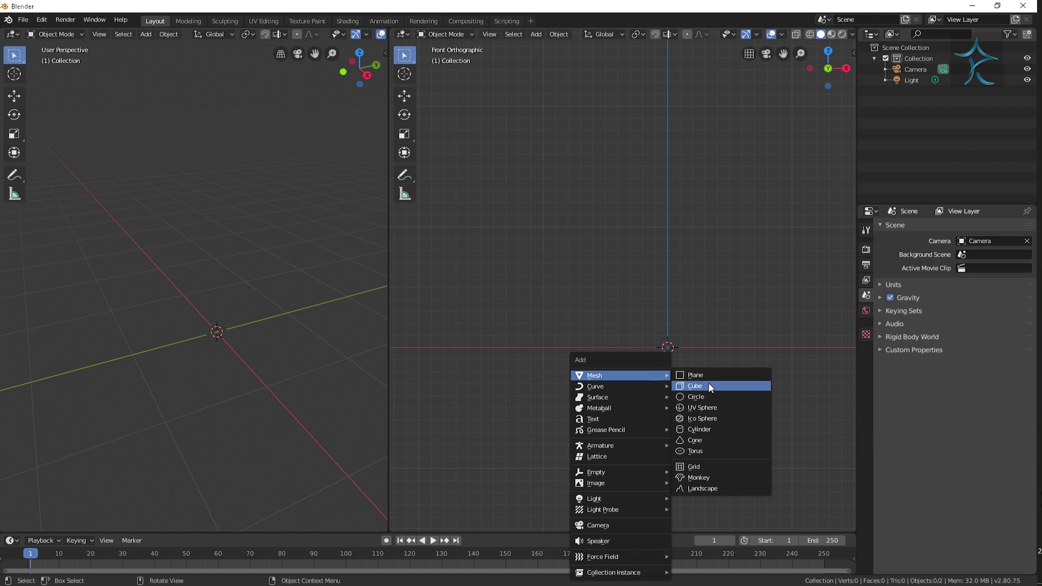
{"action": "left_click", "coordinate": [710, 387]}
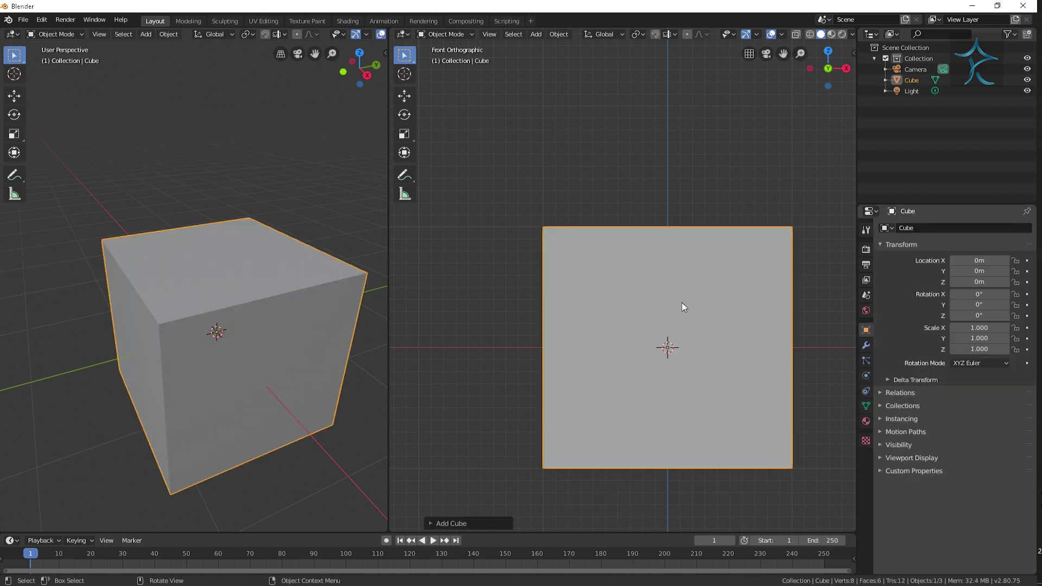
{"action": "key", "text": "Tab"}
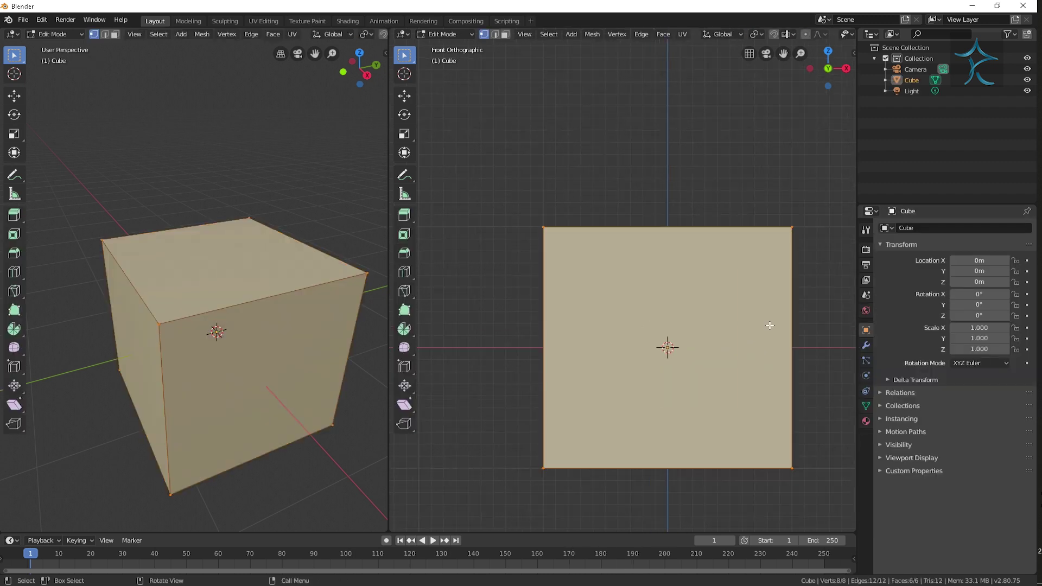
{"action": "middle_click_drag", "start_coordinate": [768, 326], "coordinate": [720, 322], "text": "shift"}
{"action": "left_click", "coordinate": [402, 116]}
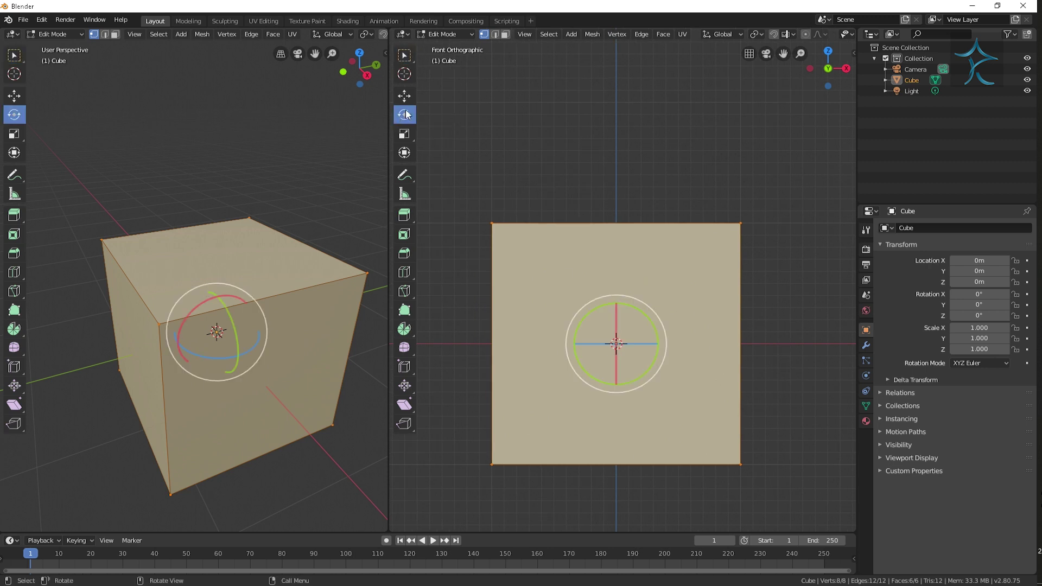
{"action": "left_click", "coordinate": [404, 96]}
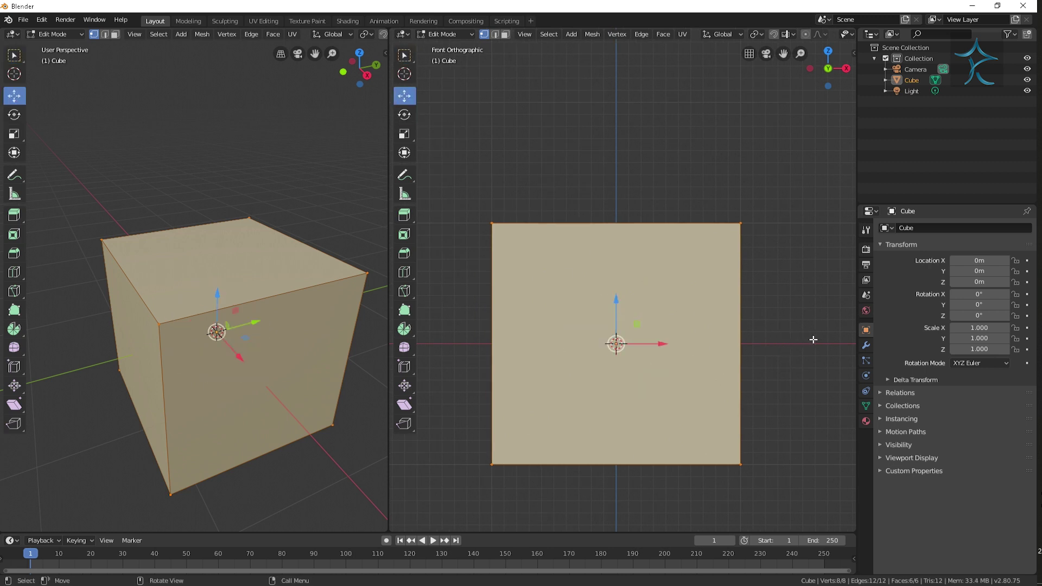
Step: Scale the cube thinner along X and Y into a tall, narrow block
{"action": "key", "text": "s"}
{"action": "key", "text": "x"}
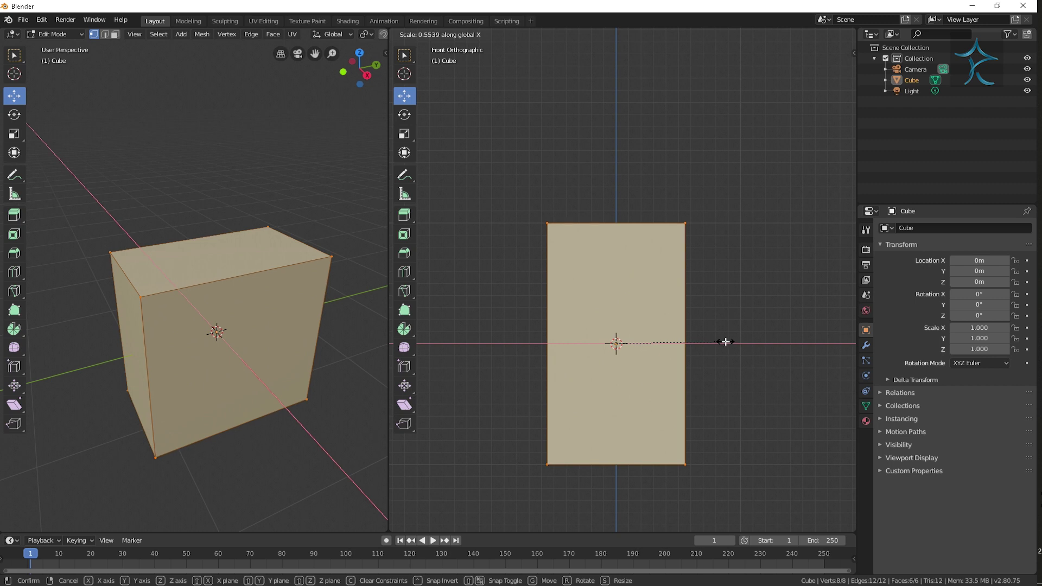
{"action": "left_click", "coordinate": [726, 342]}
{"action": "key", "text": "s"}
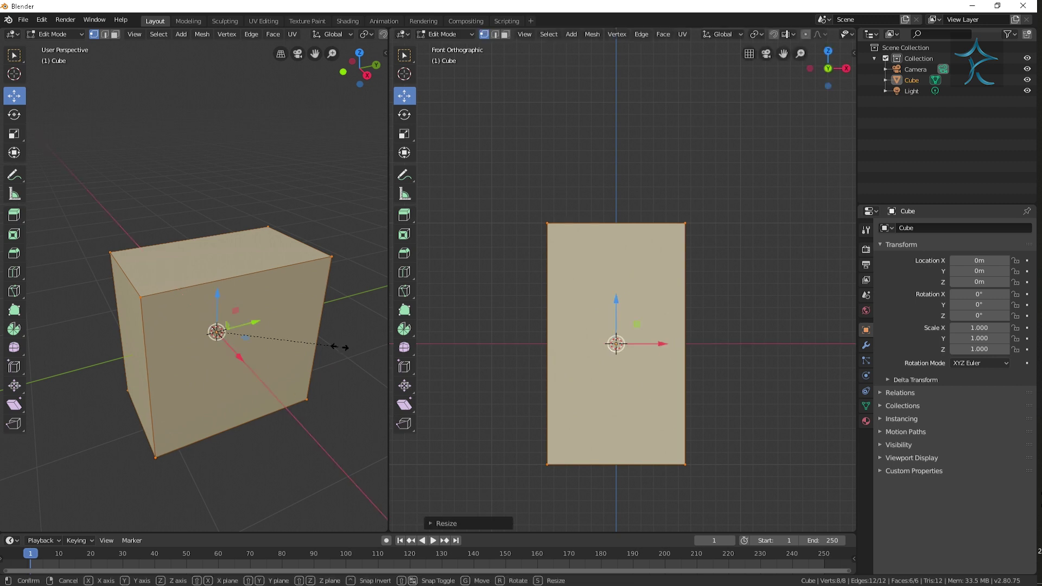
{"action": "key", "text": "y"}
{"action": "left_click", "coordinate": [293, 352]}
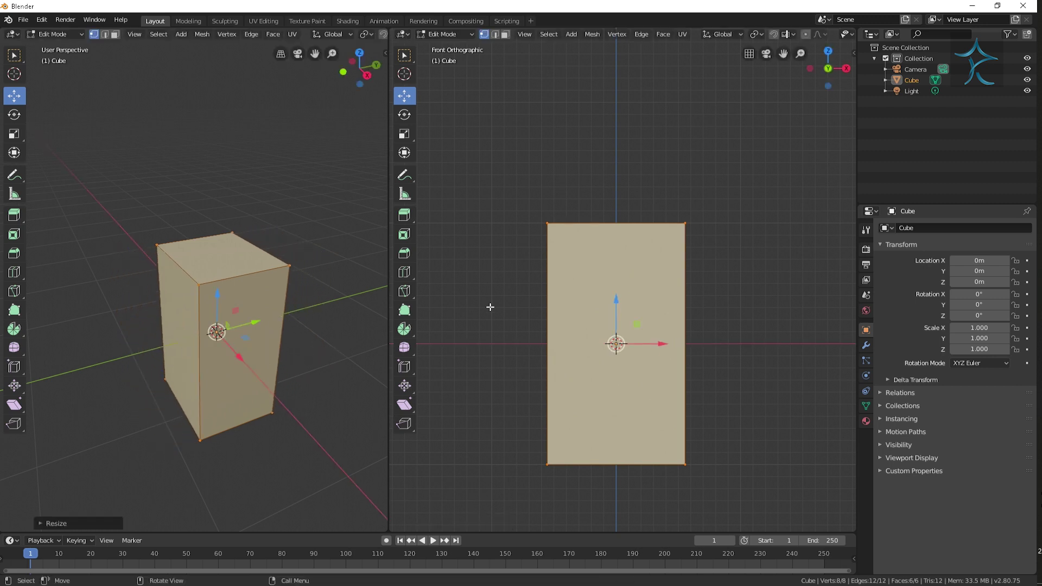
{"action": "key", "text": "KP_7"}
{"action": "key", "text": "s"}
{"action": "key", "text": "x"}
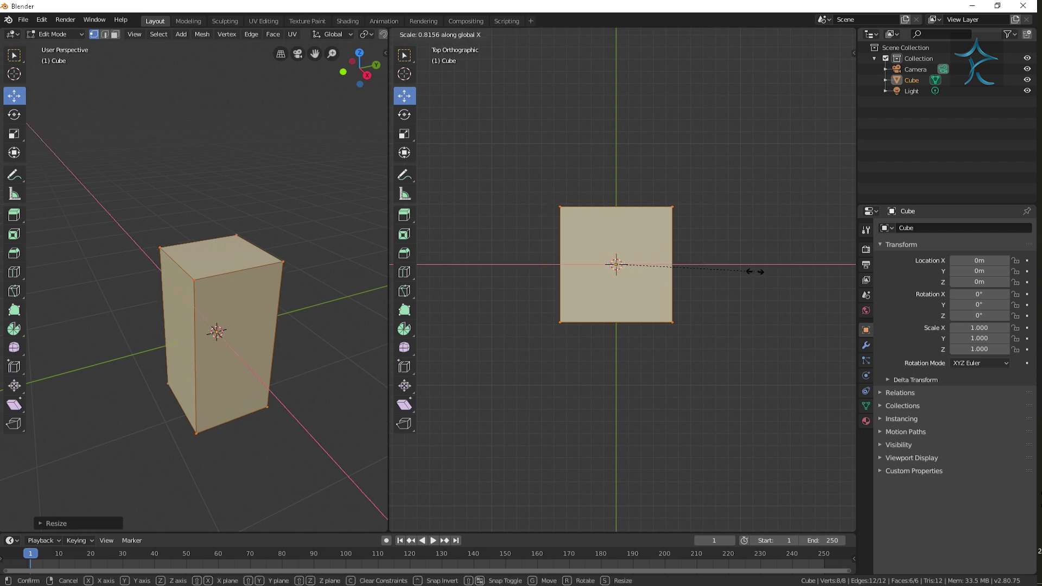
{"action": "left_click", "coordinate": [748, 274]}
{"action": "scroll", "coordinate": [687, 379], "scroll_direction": "up", "scroll_amount": 2}
{"action": "middle_click_drag", "start_coordinate": [687, 379], "coordinate": [677, 374]}
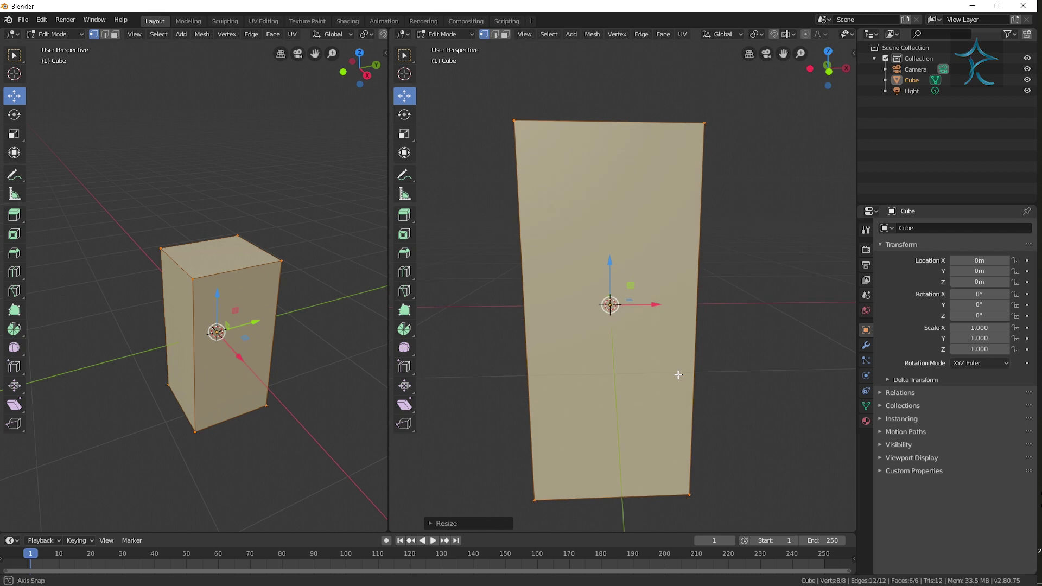
Step: Subdivide the block's mesh and return to Object Mode
{"action": "right_click", "coordinate": [673, 215]}
{"action": "left_click", "coordinate": [645, 216]}
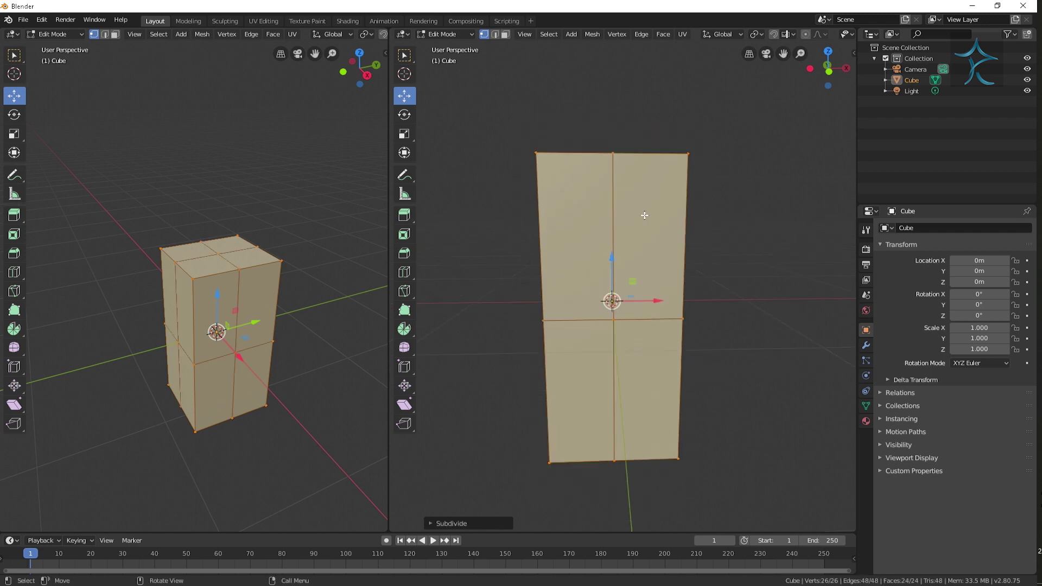
{"action": "left_click", "coordinate": [747, 262]}
{"action": "key", "text": "Tab"}
Step: Add a Subdivision Surface modifier with viewport levels set to 3
{"action": "left_click", "coordinate": [867, 345]}
{"action": "left_click", "coordinate": [945, 228]}
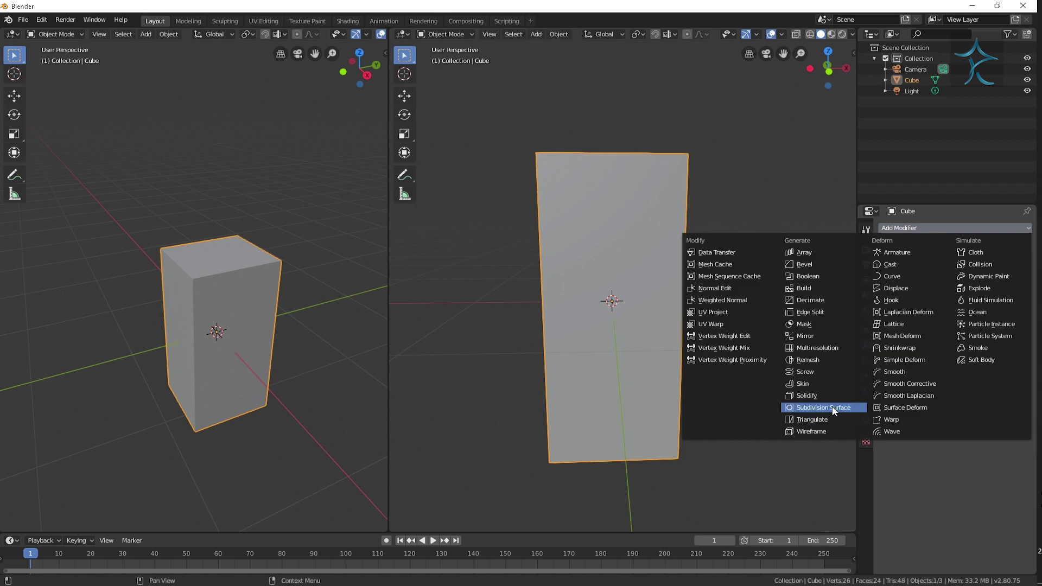
{"action": "left_click", "coordinate": [835, 411]}
{"action": "left_click", "coordinate": [949, 310]}
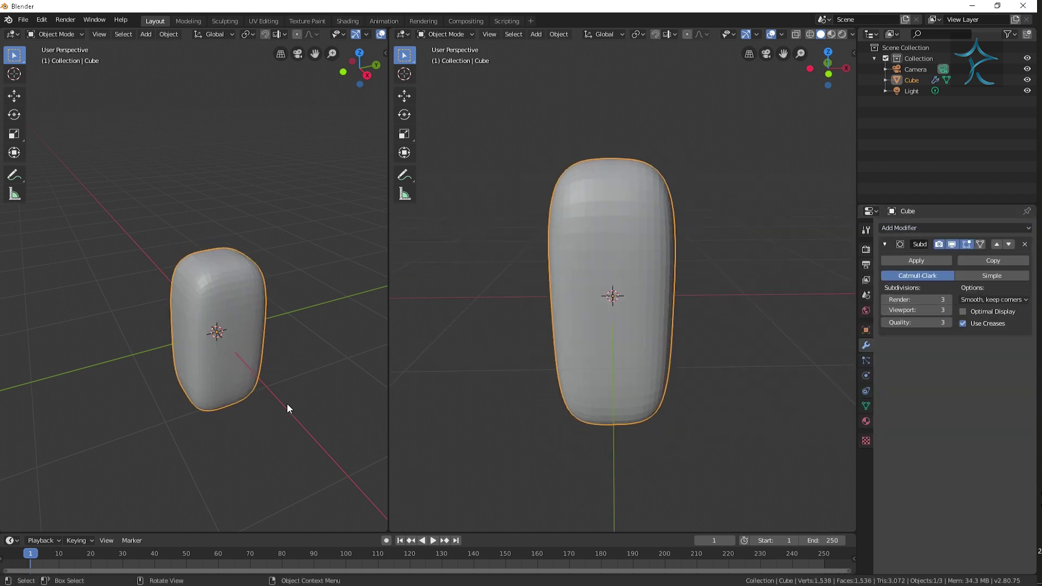
Step: In top view Edit Mode, box-select the cage's corner vertices
{"action": "key", "text": "KP_7"}
{"action": "scroll", "coordinate": [274, 364], "scroll_direction": "up", "scroll_amount": 4}
{"action": "mouse_move", "coordinate": [273, 364]}
{"action": "middle_mouse_down", "text": "shift"}
{"action": "mouse_move", "coordinate": [224, 454]}
{"action": "mouse_move", "coordinate": [255, 455]}
{"action": "middle_mouse_up", "text": "shift"}
{"action": "key", "text": "Tab"}
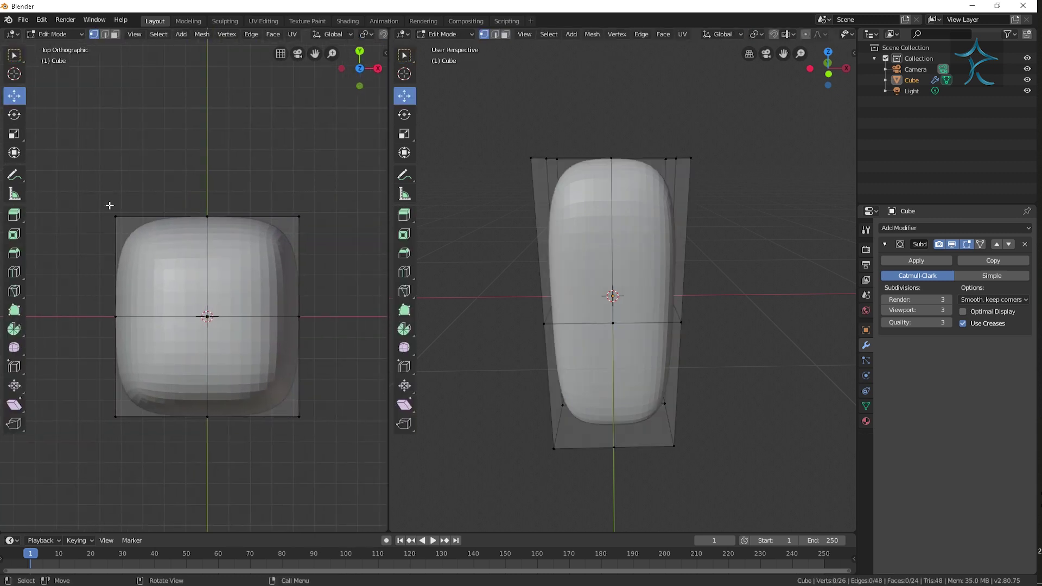
{"action": "left_click_drag", "start_coordinate": [84, 175], "coordinate": [117, 217]}
{"action": "key", "text": "b"}
{"action": "left_click_drag", "start_coordinate": [280, 170], "coordinate": [347, 276]}
{"action": "key", "text": "b"}
{"action": "left_click_drag", "start_coordinate": [335, 444], "coordinate": [263, 377]}
{"action": "key", "text": "b"}
{"action": "left_click_drag", "start_coordinate": [161, 445], "coordinate": [91, 390]}
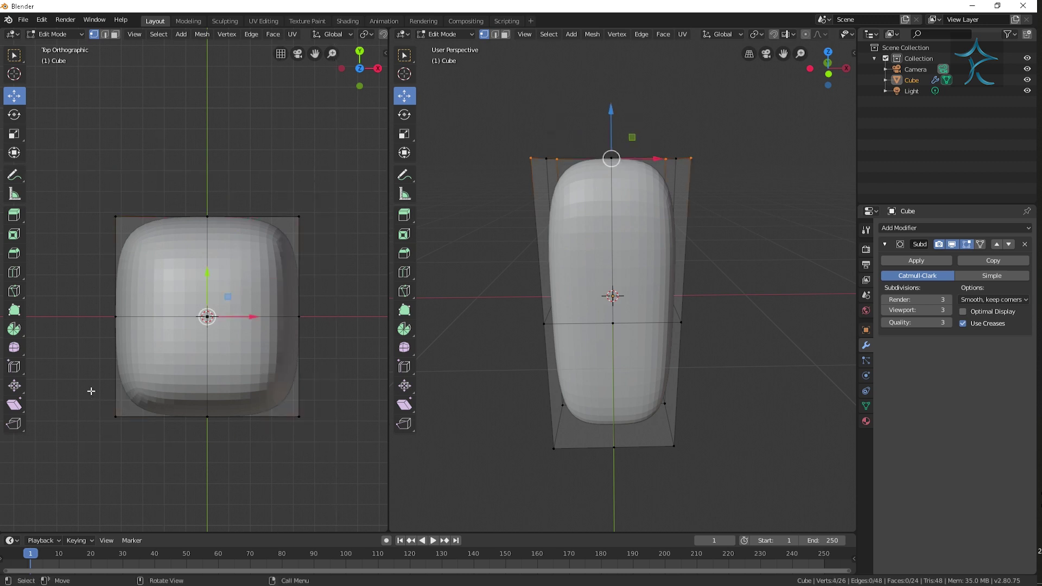
Step: Switch the left view to wireframe and box-select all the corner vertices through the mesh
{"action": "key", "text": "z"}
{"action": "left_click", "coordinate": [50, 390]}
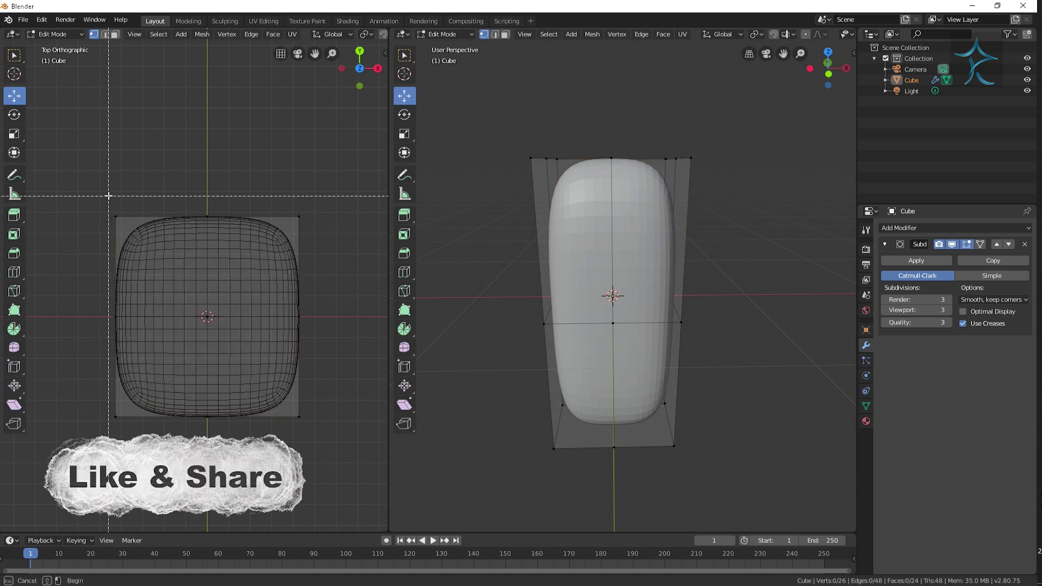
{"action": "key", "text": "b"}
{"action": "left_click_drag", "start_coordinate": [163, 430], "coordinate": [88, 349]}
{"action": "key", "text": "b"}
{"action": "left_click_drag", "start_coordinate": [309, 437], "coordinate": [274, 388]}
{"action": "key", "text": "b"}
{"action": "left_click_drag", "start_coordinate": [261, 166], "coordinate": [342, 267]}
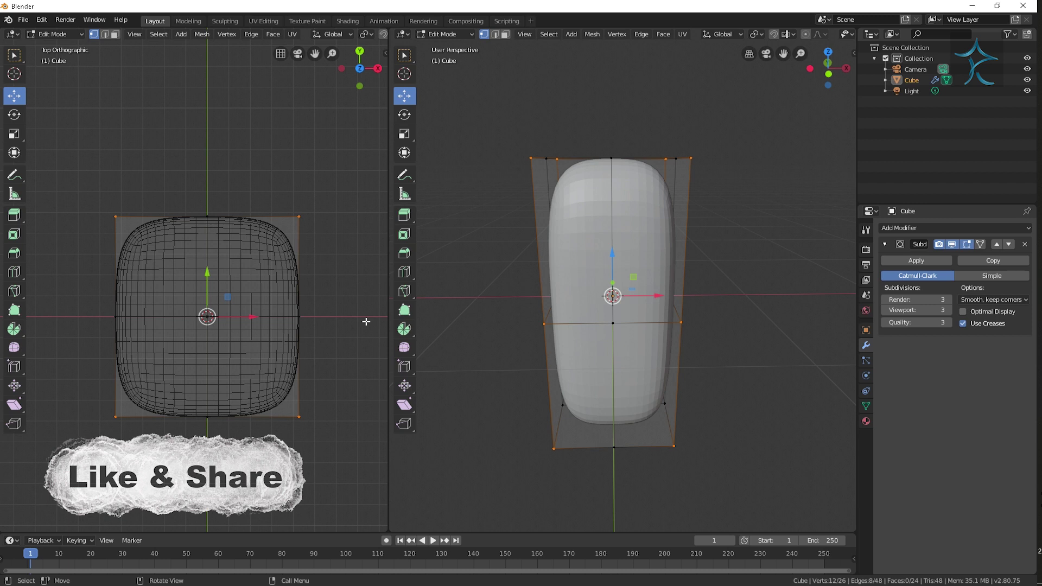
Step: Scale the corner vertices inward along X and Y for an octagonal cross-section
{"action": "key", "text": "s"}
{"action": "key", "text": "x"}
{"action": "left_click", "coordinate": [303, 328]}
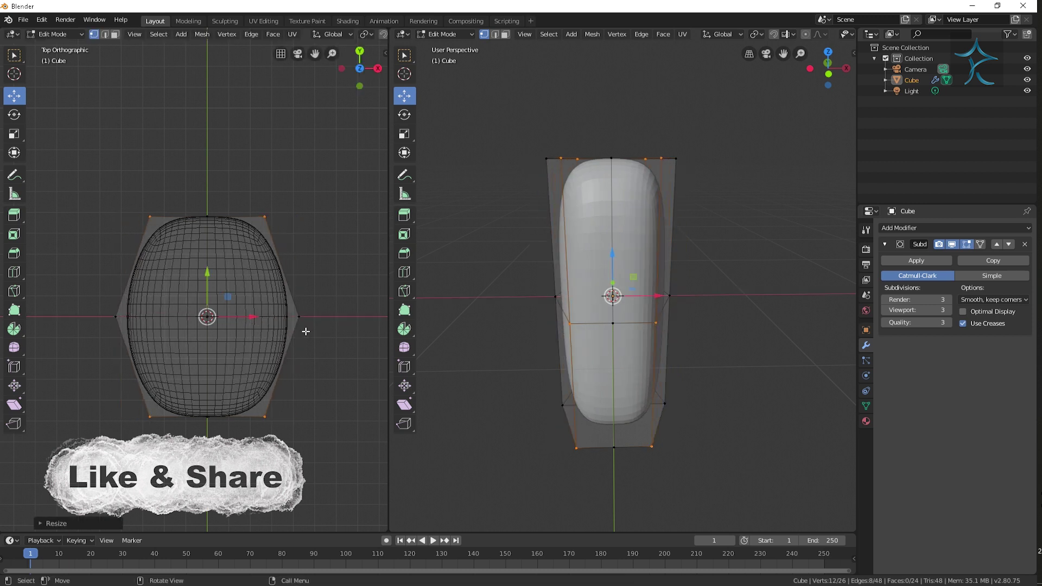
{"action": "key", "text": "s"}
{"action": "key", "text": "y"}
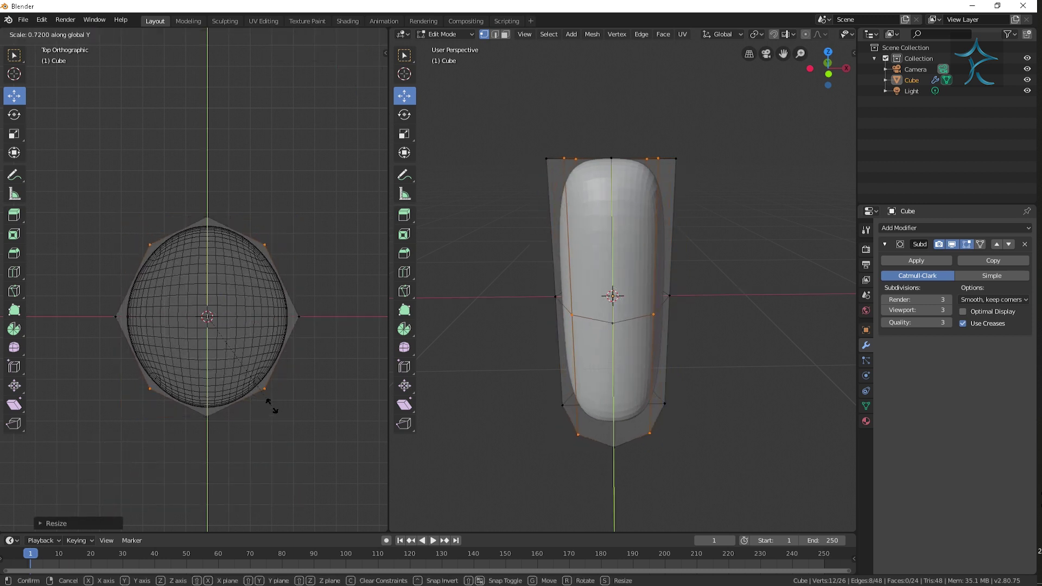
{"action": "left_click", "coordinate": [271, 406]}
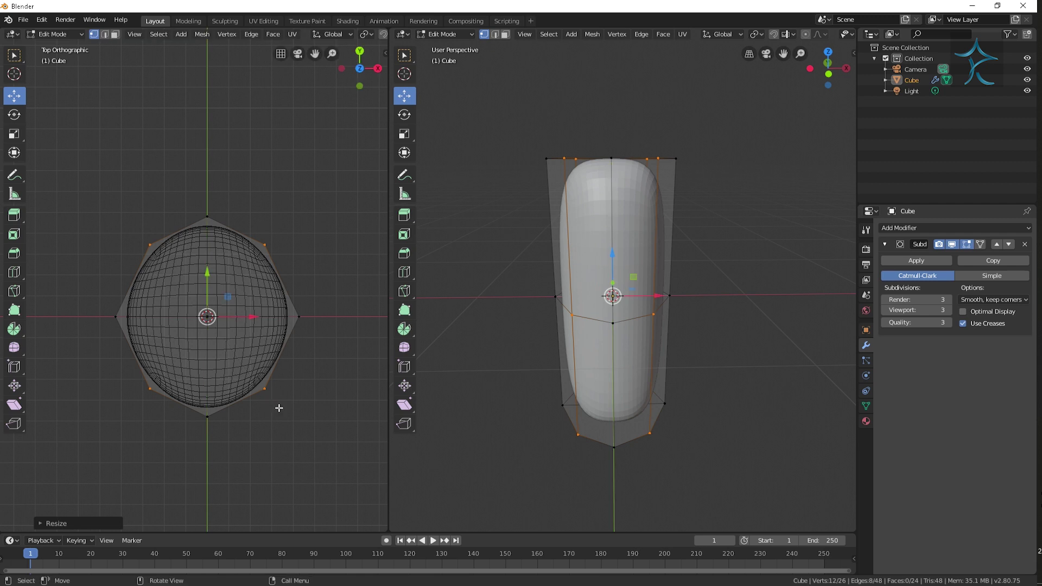
{"action": "left_click", "coordinate": [275, 407]}
{"action": "middle_click_drag", "start_coordinate": [682, 259], "coordinate": [690, 274]}
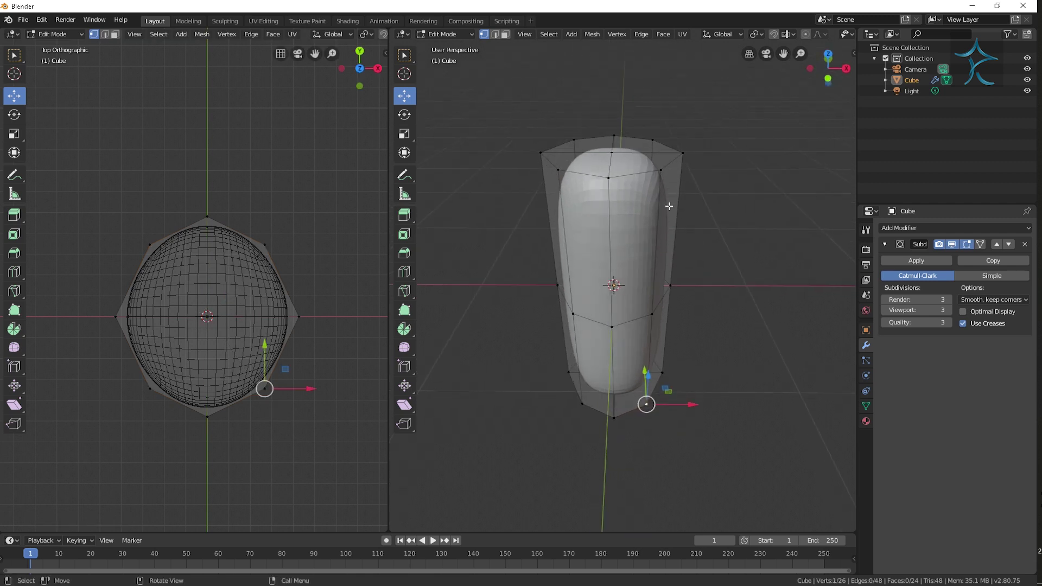
{"action": "middle_click_drag", "start_coordinate": [612, 178], "coordinate": [635, 253]}
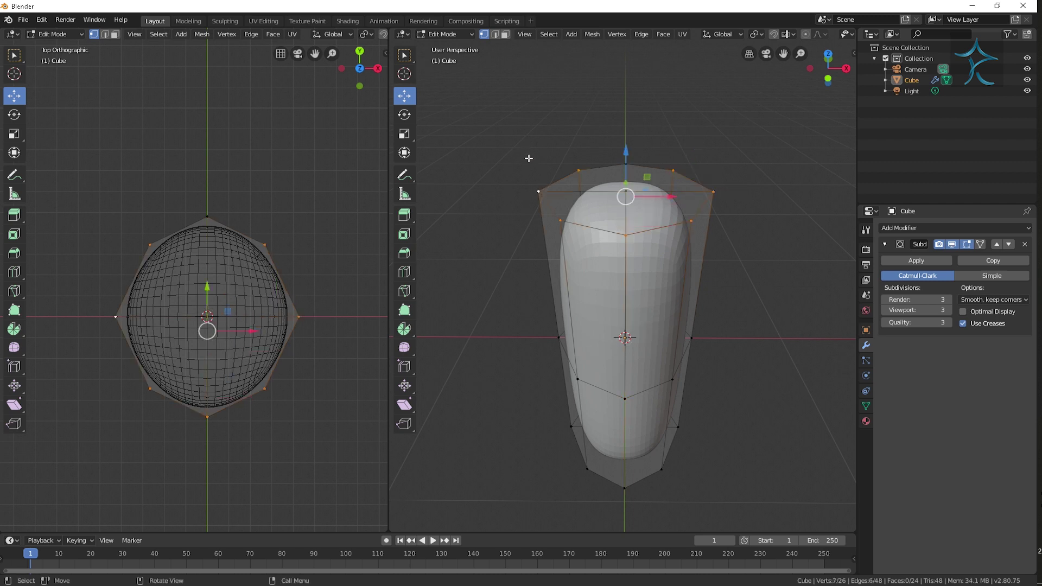
Step: Select the top vertex ring, lower it, and scale it inward
{"action": "middle_click_drag", "start_coordinate": [529, 158], "coordinate": [559, 168]}
{"action": "left_click", "coordinate": [563, 170], "text": "alt"}
{"action": "left_click", "coordinate": [620, 215], "text": "shift"}
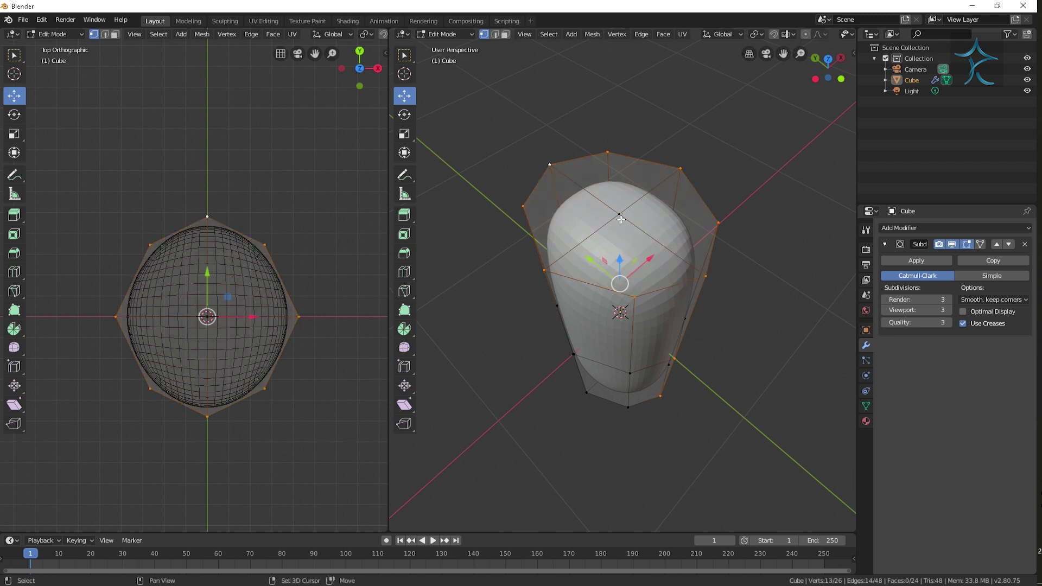
{"action": "middle_click_drag", "start_coordinate": [620, 215], "coordinate": [650, 279]}
{"action": "key", "text": "alt+a"}
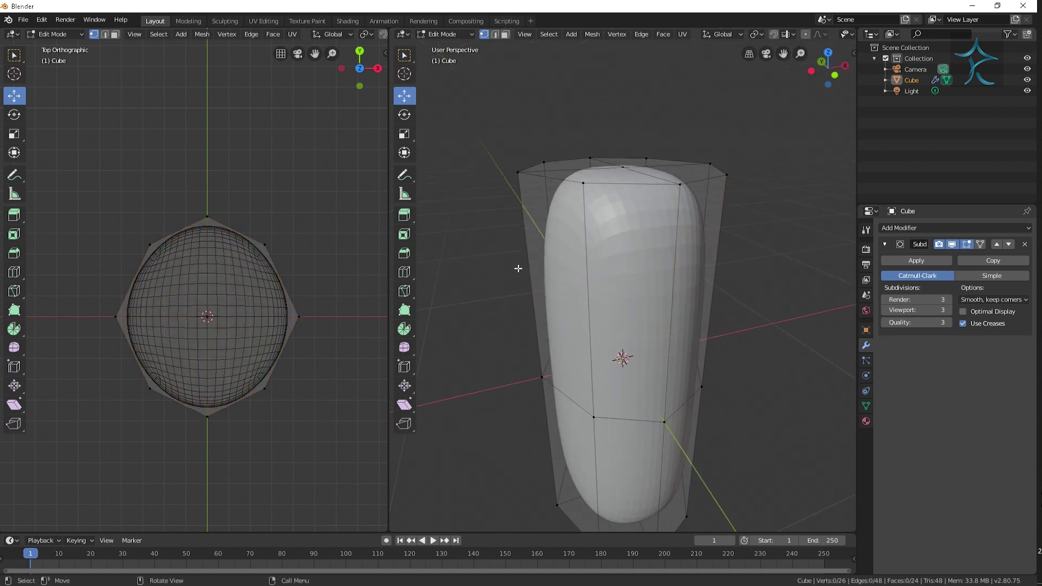
{"action": "middle_click_drag", "start_coordinate": [517, 266], "coordinate": [543, 293]}
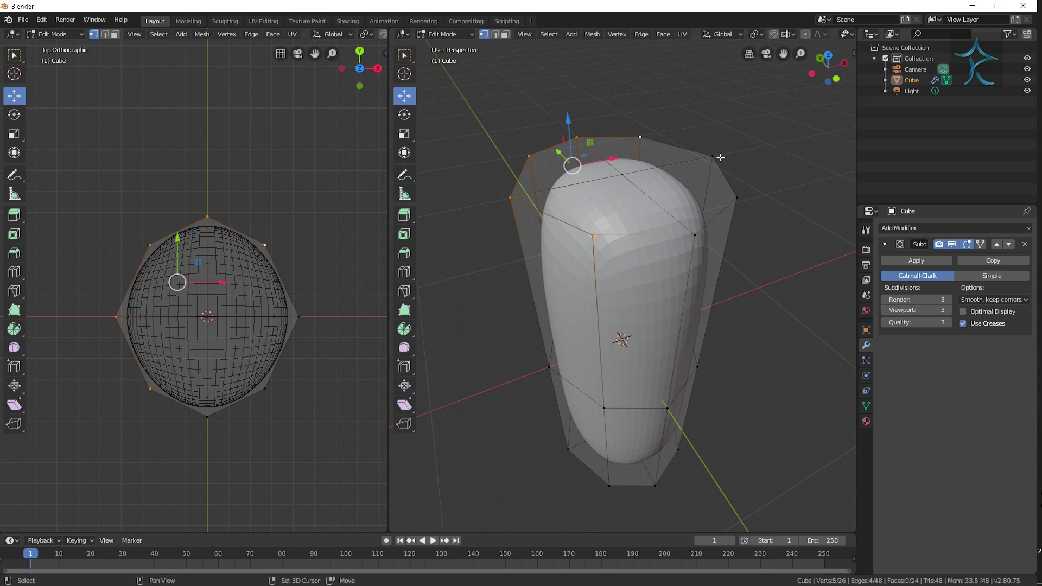
{"action": "left_click_drag", "start_coordinate": [626, 131], "coordinate": [628, 202]}
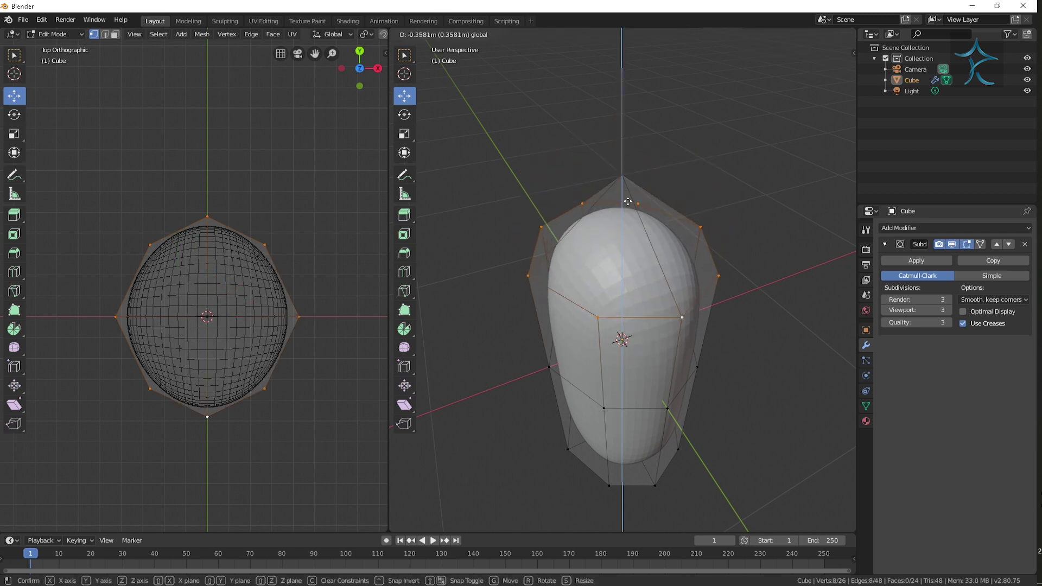
{"action": "key", "text": "KP_1"}
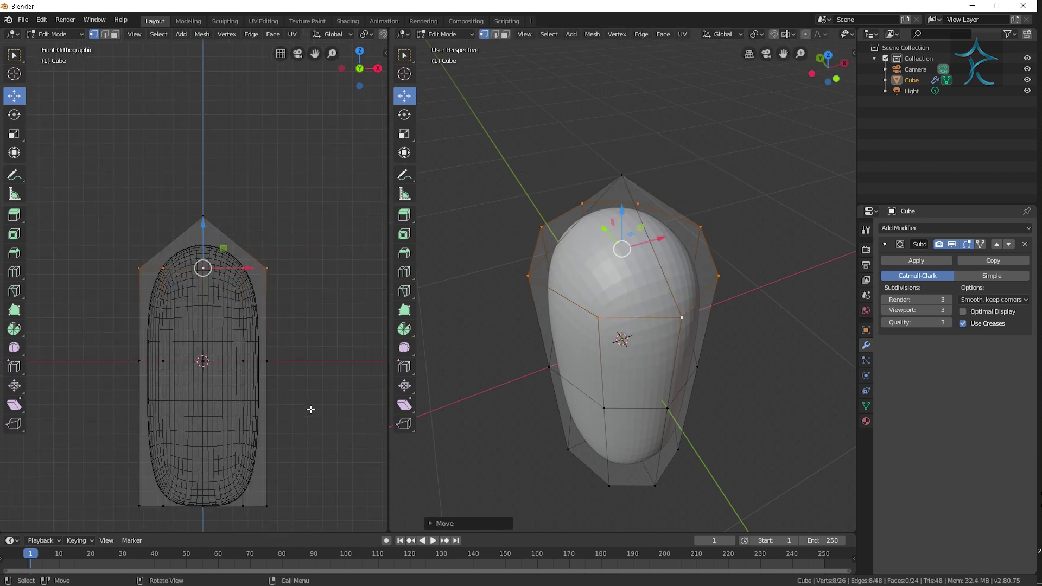
{"action": "key", "text": "s"}
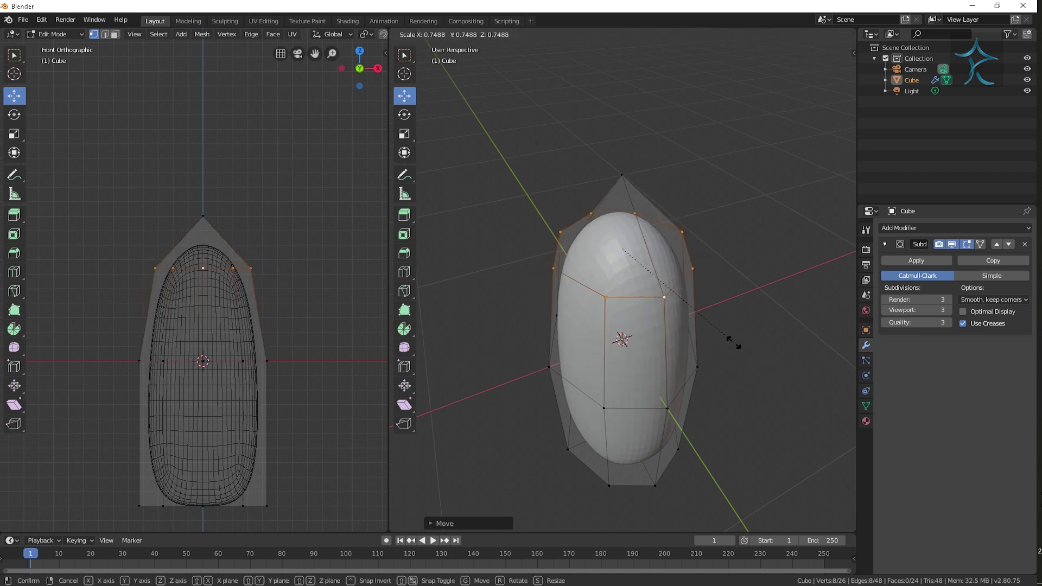
{"action": "left_click", "coordinate": [734, 343]}
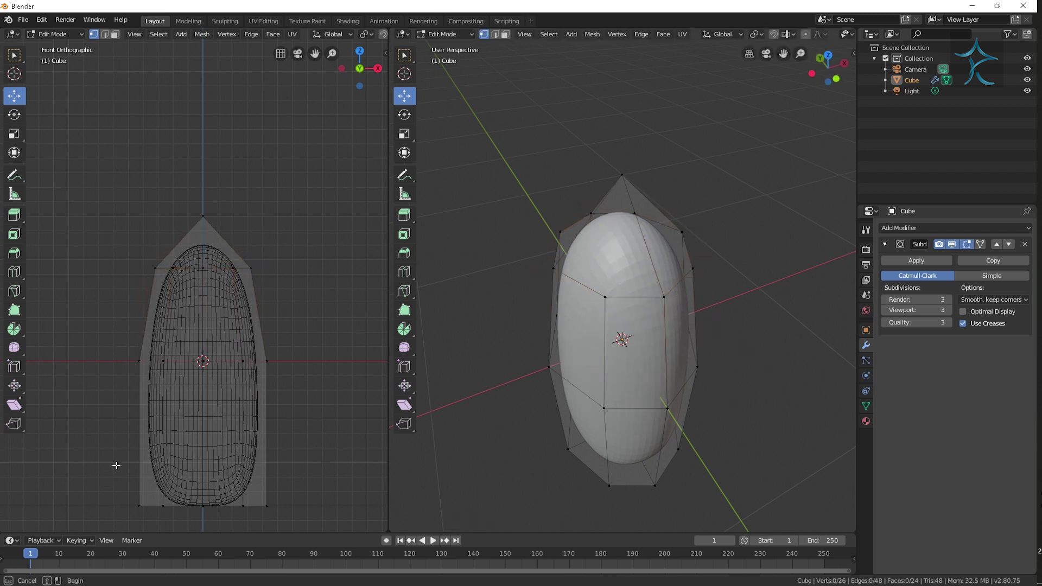
Step: Select the bottom vertex ring and scale it inward
{"action": "left_click_drag", "start_coordinate": [117, 465], "coordinate": [321, 518]}
{"action": "key", "text": "s"}
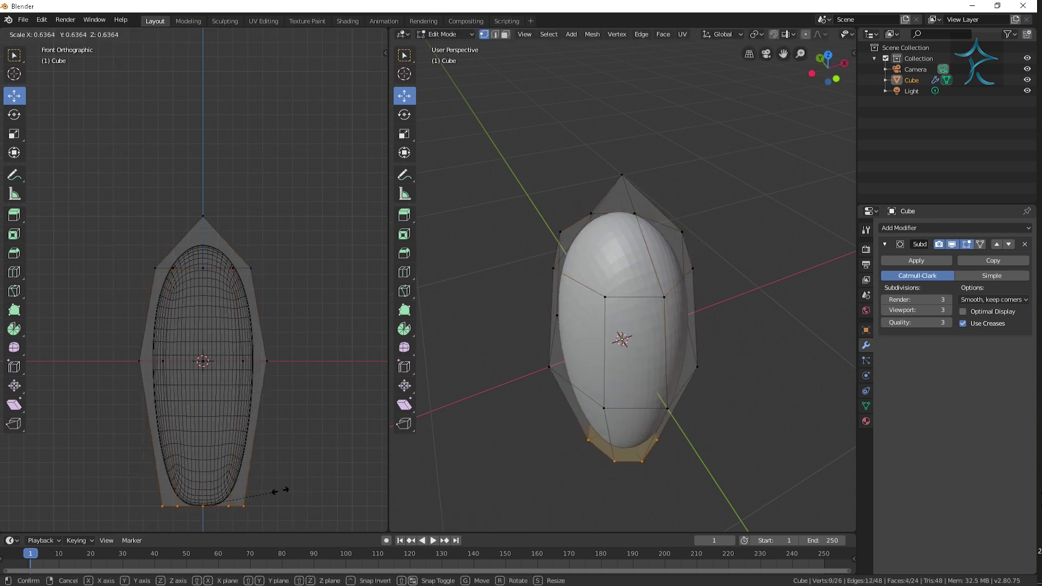
{"action": "left_click", "coordinate": [271, 491]}
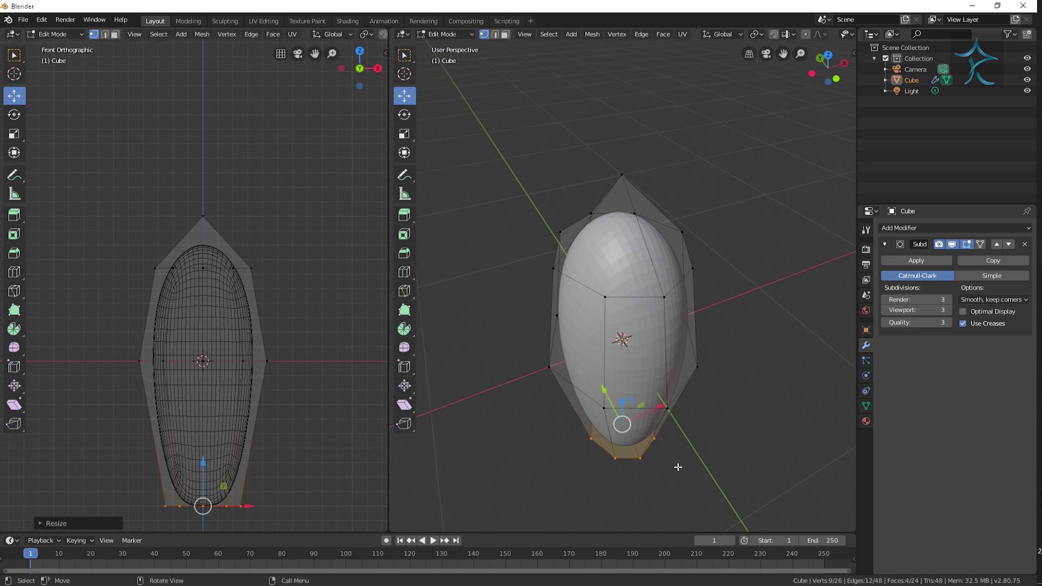
{"action": "scroll", "coordinate": [678, 467], "scroll_direction": "up", "scroll_amount": 5}
{"action": "mouse_move", "coordinate": [675, 465]}
{"action": "middle_mouse_down", "text": "shift"}
{"action": "mouse_move", "coordinate": [649, 286]}
{"action": "mouse_move", "coordinate": [676, 211]}
{"action": "middle_mouse_up", "text": "shift"}
{"action": "left_click", "coordinate": [620, 281]}
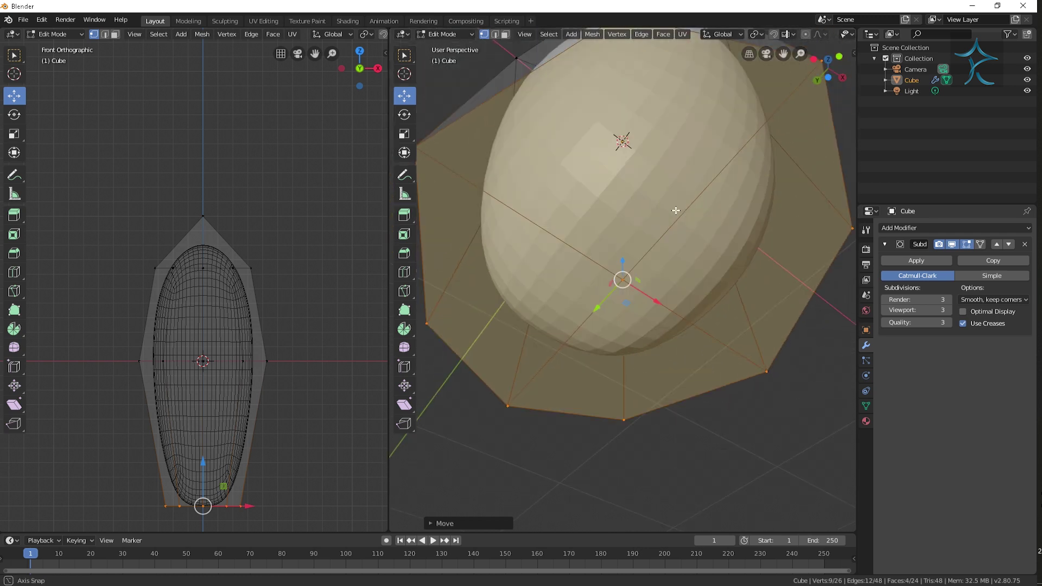
{"action": "left_click", "coordinate": [404, 55]}
{"action": "left_click", "coordinate": [622, 279], "text": "shift"}
Step: Raise the bottom ring along Z and orbit to check the egg-like shape
{"action": "middle_click_drag", "start_coordinate": [623, 280], "coordinate": [449, 140]}
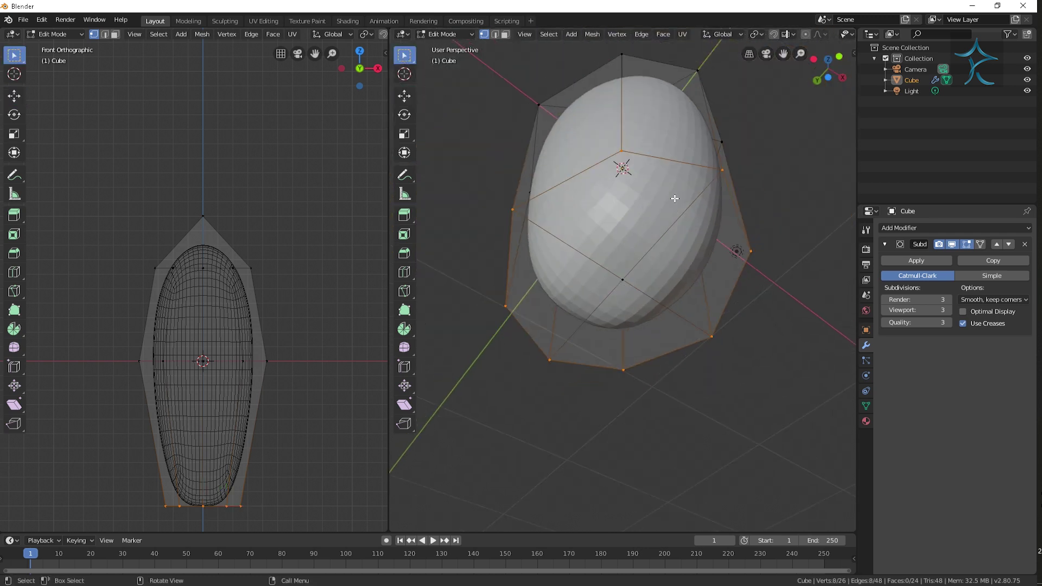
{"action": "left_click", "coordinate": [405, 96]}
{"action": "scroll", "coordinate": [428, 449], "scroll_direction": "down", "scroll_amount": 5}
{"action": "left_click_drag", "start_coordinate": [206, 468], "coordinate": [209, 422]}
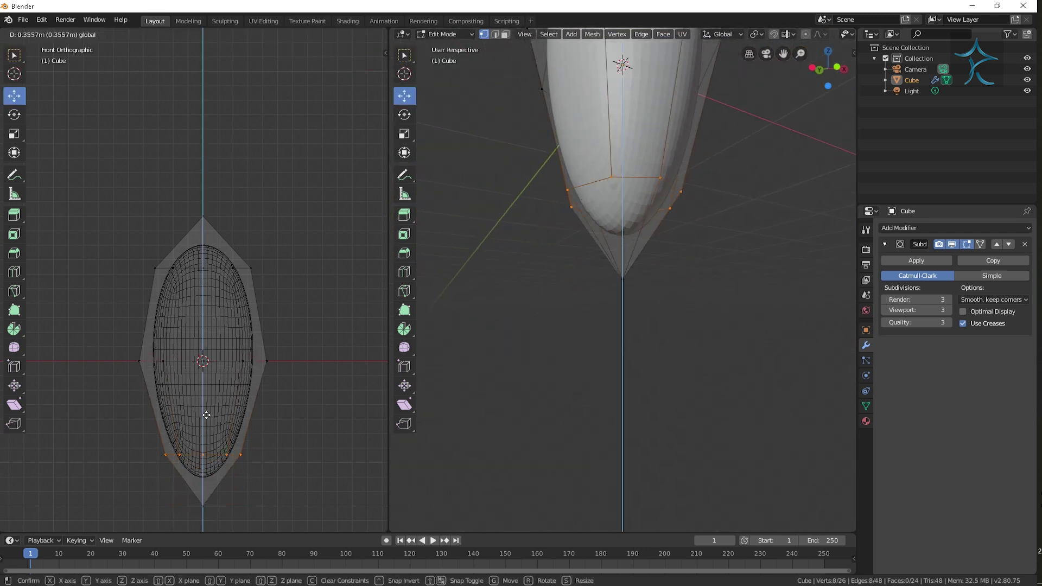
{"action": "scroll", "coordinate": [628, 331], "scroll_direction": "down", "scroll_amount": 5}
{"action": "middle_click_drag", "start_coordinate": [628, 330], "coordinate": [668, 388]}
{"action": "scroll", "coordinate": [698, 353], "scroll_direction": "up", "scroll_amount": 2}
{"action": "middle_click_drag", "start_coordinate": [698, 353], "coordinate": [663, 358]}
{"action": "scroll", "coordinate": [664, 358], "scroll_direction": "up", "scroll_amount": 2}
{"action": "scroll", "coordinate": [727, 261], "scroll_direction": "up", "scroll_amount": 2}
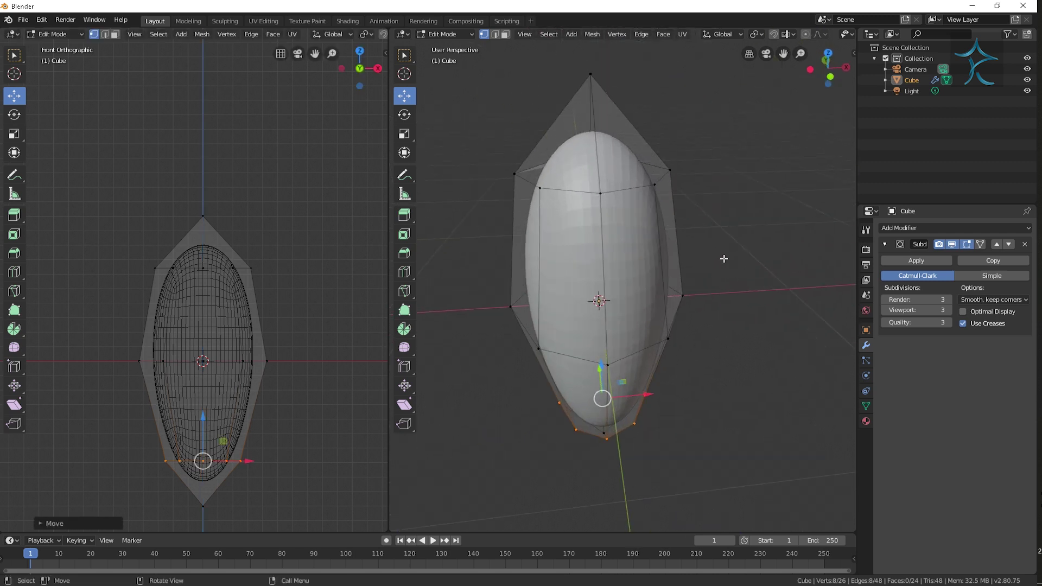
{"action": "mouse_move", "coordinate": [675, 237]}
{"action": "middle_mouse_down"}
{"action": "mouse_move", "coordinate": [678, 288]}
{"action": "mouse_move", "coordinate": [747, 314]}
{"action": "mouse_move", "coordinate": [736, 302]}
{"action": "mouse_move", "coordinate": [719, 321]}
{"action": "mouse_move", "coordinate": [630, 261]}
{"action": "middle_mouse_up"}
{"action": "left_click", "coordinate": [736, 303]}
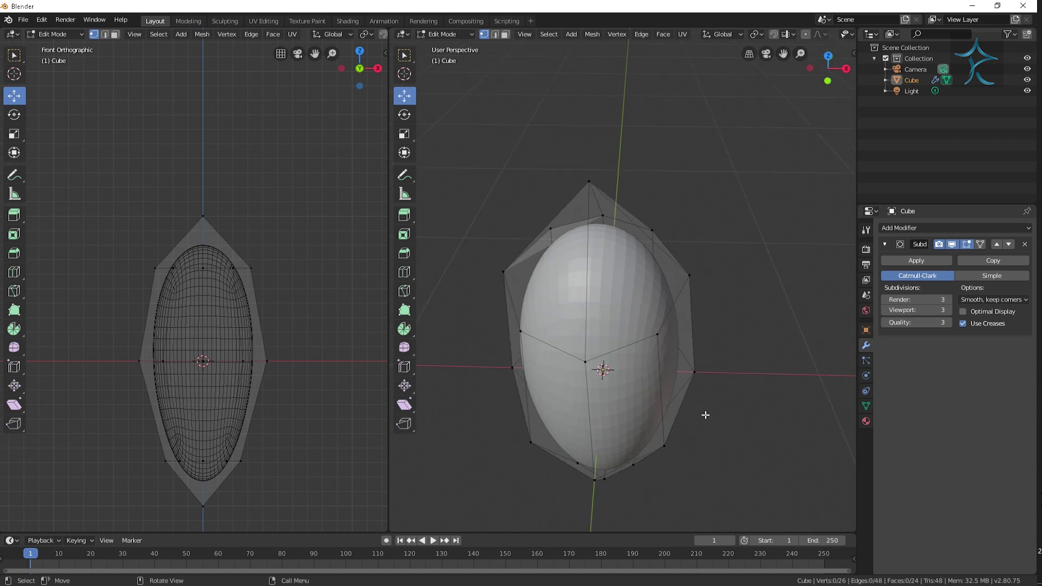
Step: Return to Object Mode and apply Shade Smooth to the oval
{"action": "key", "text": "Tab"}
{"action": "scroll", "coordinate": [703, 375], "scroll_direction": "down", "scroll_amount": 3}
{"action": "mouse_move", "coordinate": [703, 340]}
{"action": "middle_mouse_down"}
{"action": "mouse_move", "coordinate": [633, 379]}
{"action": "mouse_move", "coordinate": [702, 405]}
{"action": "mouse_move", "coordinate": [713, 398]}
{"action": "middle_mouse_up"}
{"action": "scroll", "coordinate": [712, 398], "scroll_direction": "up", "scroll_amount": 3}
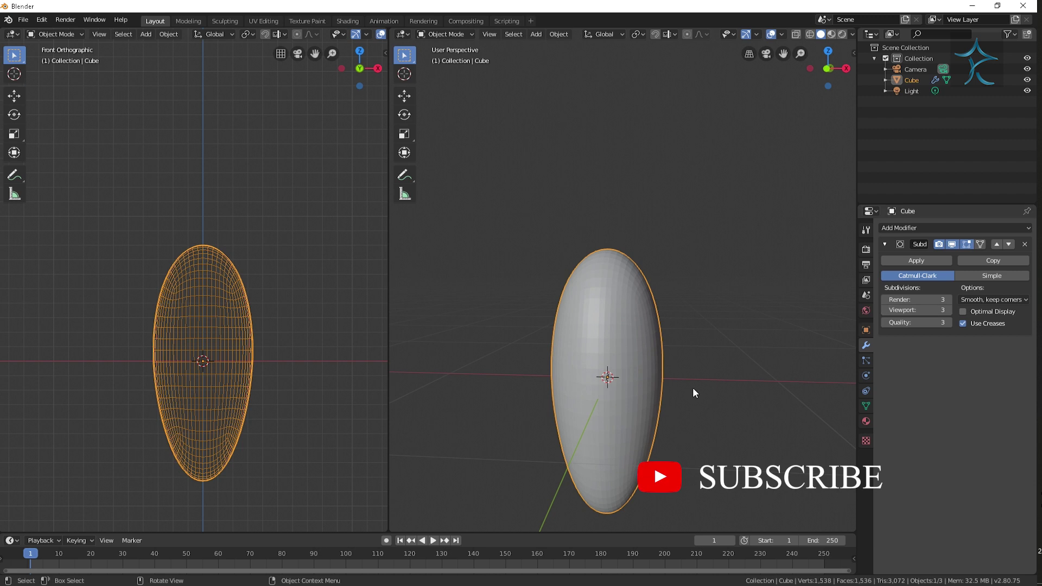
{"action": "left_click", "coordinate": [559, 33]}
{"action": "left_click", "coordinate": [611, 260]}
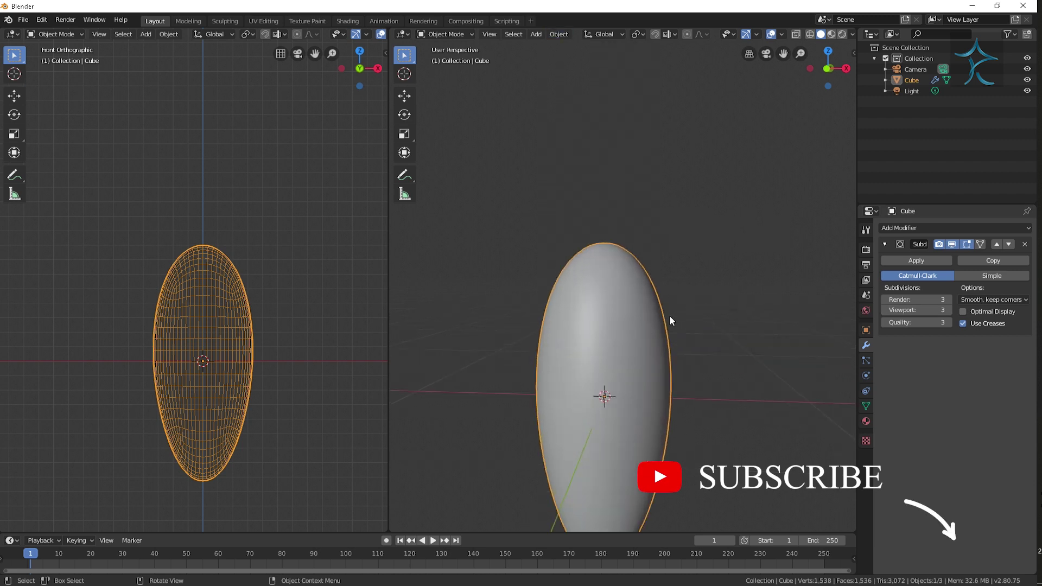
{"action": "middle_click_drag", "start_coordinate": [675, 303], "coordinate": [684, 291]}
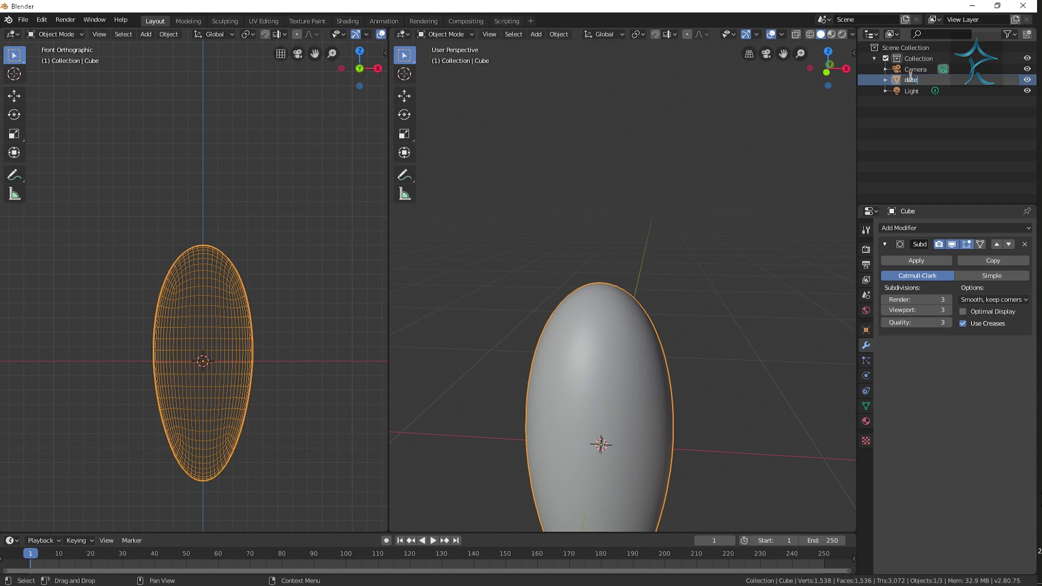
Step: Rename the object to 'date' and move it into a new Collection 2
{"action": "key", "text": "Return"}
{"action": "left_click", "coordinate": [1027, 34]}
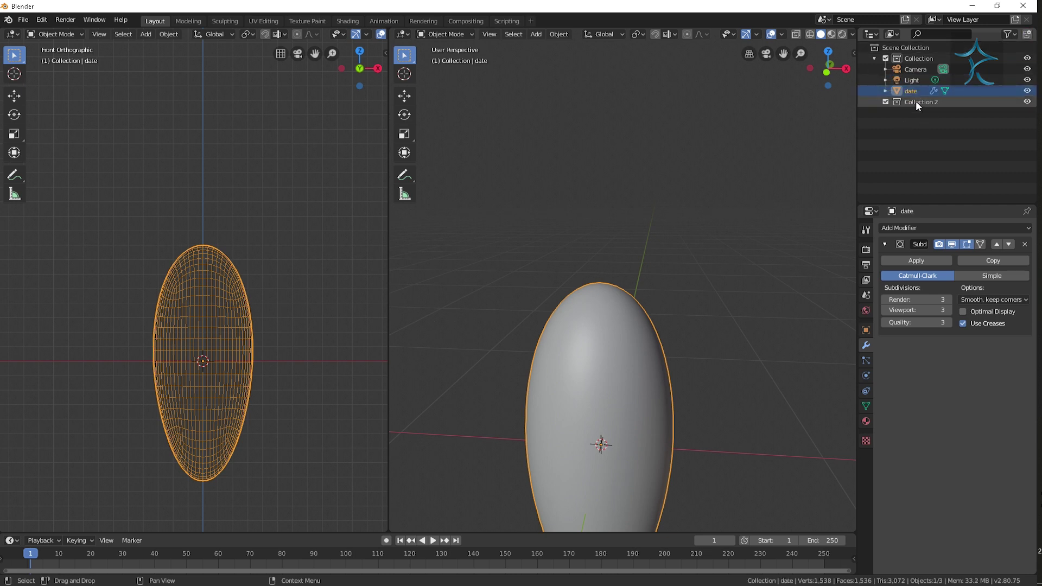
{"action": "left_click", "coordinate": [741, 335]}
{"action": "left_click", "coordinate": [621, 377]}
{"action": "left_click", "coordinate": [675, 303]}
{"action": "middle_click_drag", "start_coordinate": [698, 374], "coordinate": [698, 378]}
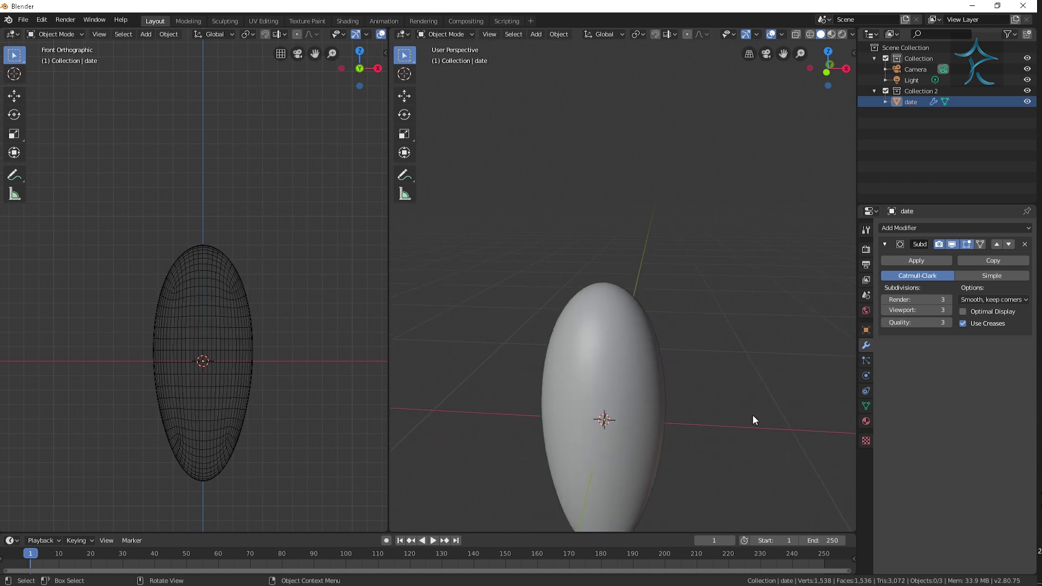
{"action": "key", "text": "shift+a"}
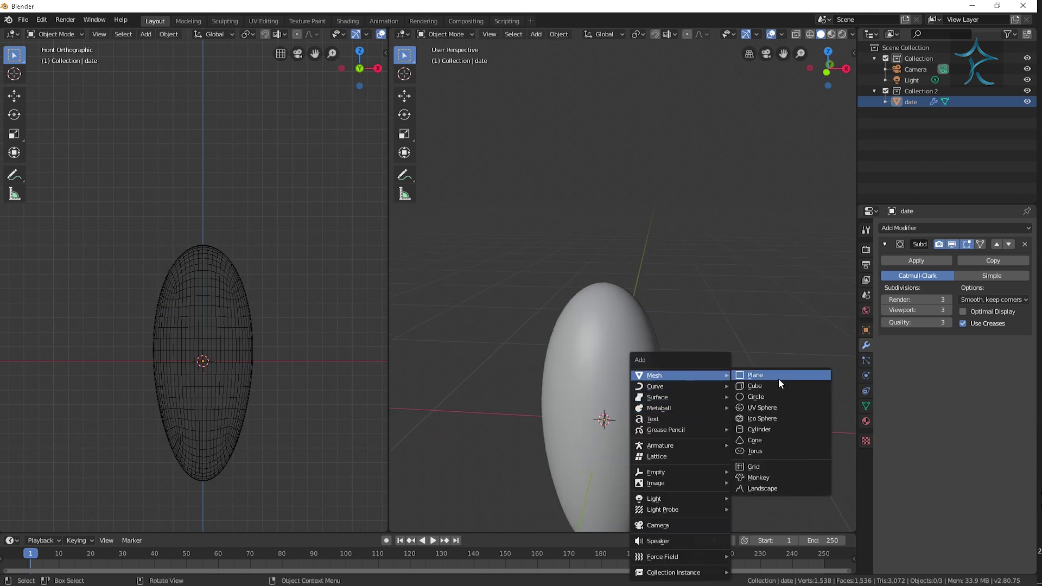
Step: Add a cube, shrink it, and lift it onto the top of the date
{"action": "left_click", "coordinate": [781, 385]}
{"action": "scroll", "coordinate": [712, 396], "scroll_direction": "down", "scroll_amount": 5}
{"action": "key", "text": "s"}
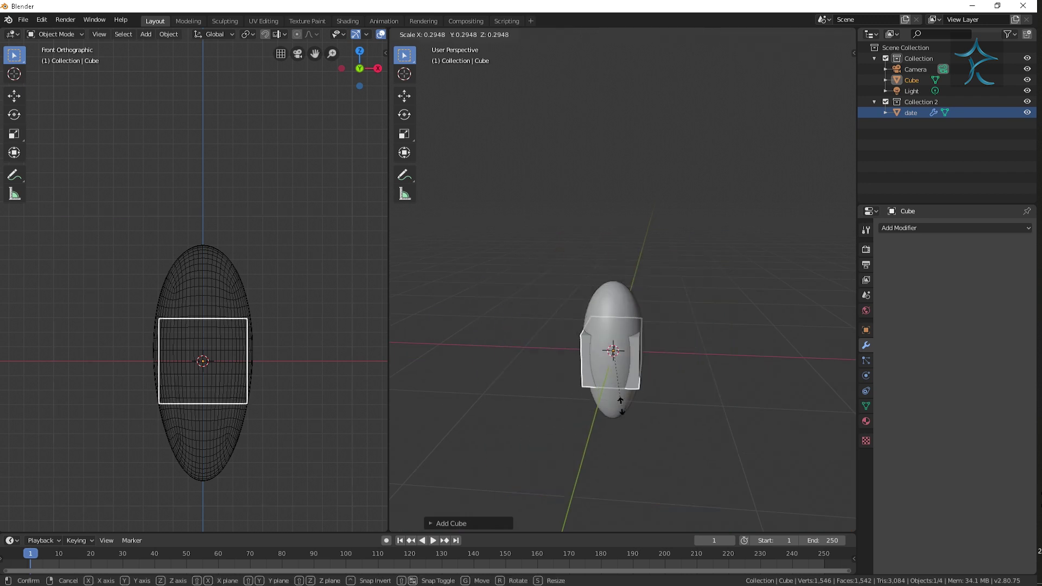
{"action": "left_click", "coordinate": [597, 375]}
{"action": "left_click", "coordinate": [15, 96]}
{"action": "left_click_drag", "start_coordinate": [203, 311], "coordinate": [204, 195]}
{"action": "scroll", "coordinate": [608, 334], "scroll_direction": "up", "scroll_amount": 2}
{"action": "scroll", "coordinate": [609, 342], "scroll_direction": "up", "scroll_amount": 5}
{"action": "mouse_move", "coordinate": [736, 314]}
{"action": "middle_mouse_down"}
{"action": "mouse_move", "coordinate": [731, 344]}
{"action": "mouse_move", "coordinate": [742, 336]}
{"action": "middle_mouse_up"}
Step: Subdivide the cube's mesh into a grid in Edit Mode
{"action": "key", "text": "Tab"}
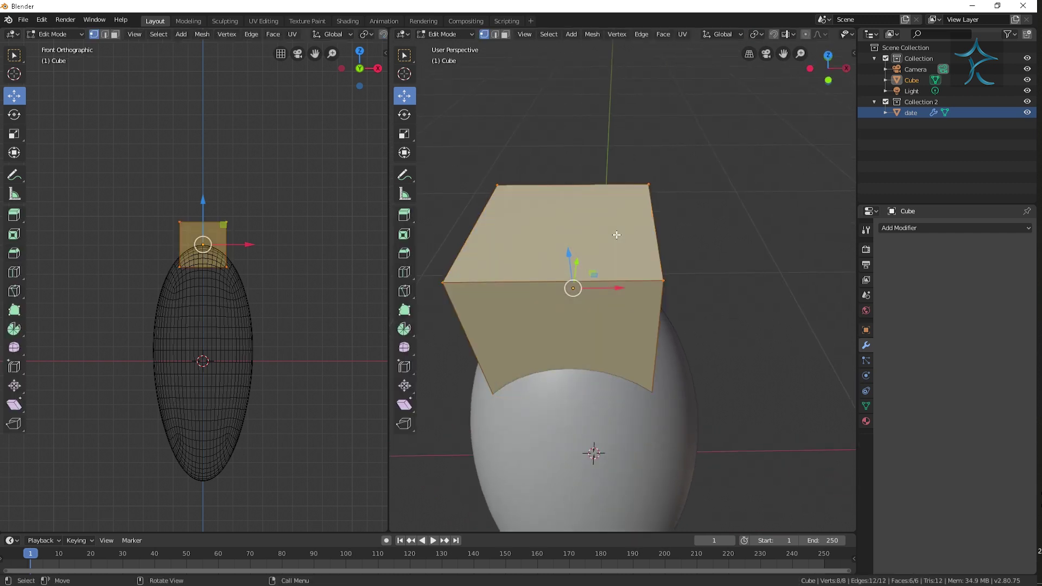
{"action": "right_click", "coordinate": [617, 234]}
{"action": "left_click", "coordinate": [616, 235]}
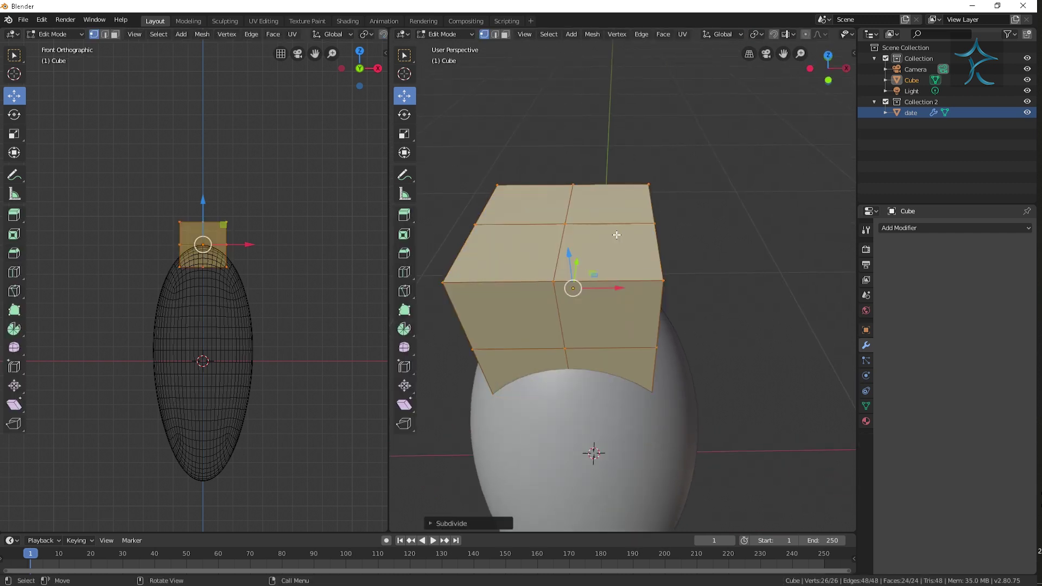
{"action": "left_click", "coordinate": [787, 298]}
{"action": "scroll", "coordinate": [323, 201], "scroll_direction": "up", "scroll_amount": 4}
{"action": "scroll", "coordinate": [331, 347], "scroll_direction": "up", "scroll_amount": 1}
{"action": "scroll", "coordinate": [348, 250], "scroll_direction": "up", "scroll_amount": 2}
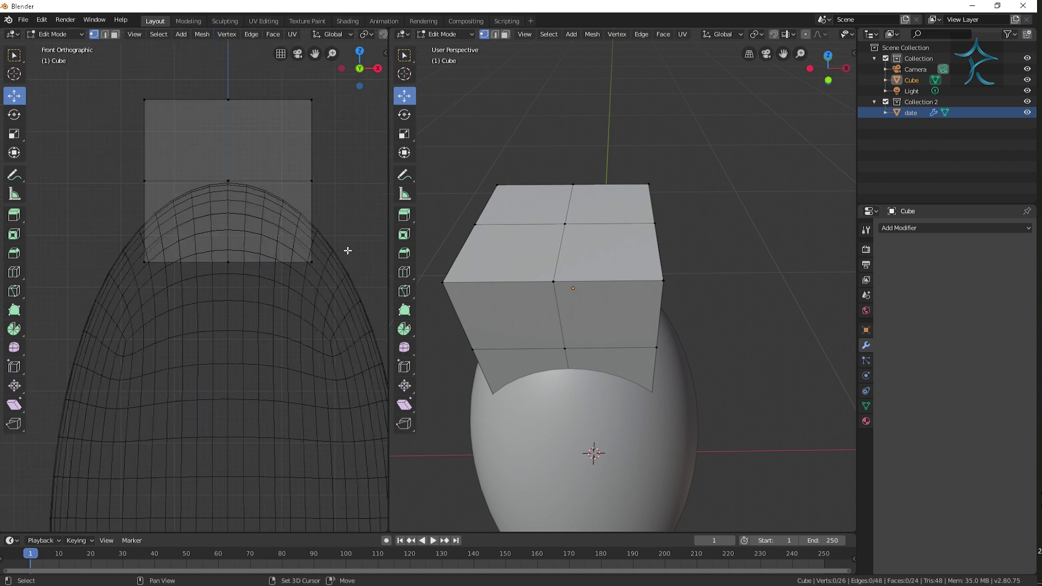
{"action": "scroll", "coordinate": [348, 250], "scroll_direction": "up", "scroll_amount": 1}
{"action": "middle_click_drag", "start_coordinate": [348, 250], "coordinate": [341, 344], "text": "shift"}
Step: Raise the cube along Z to sit just above the date
{"action": "key", "text": "Tab"}
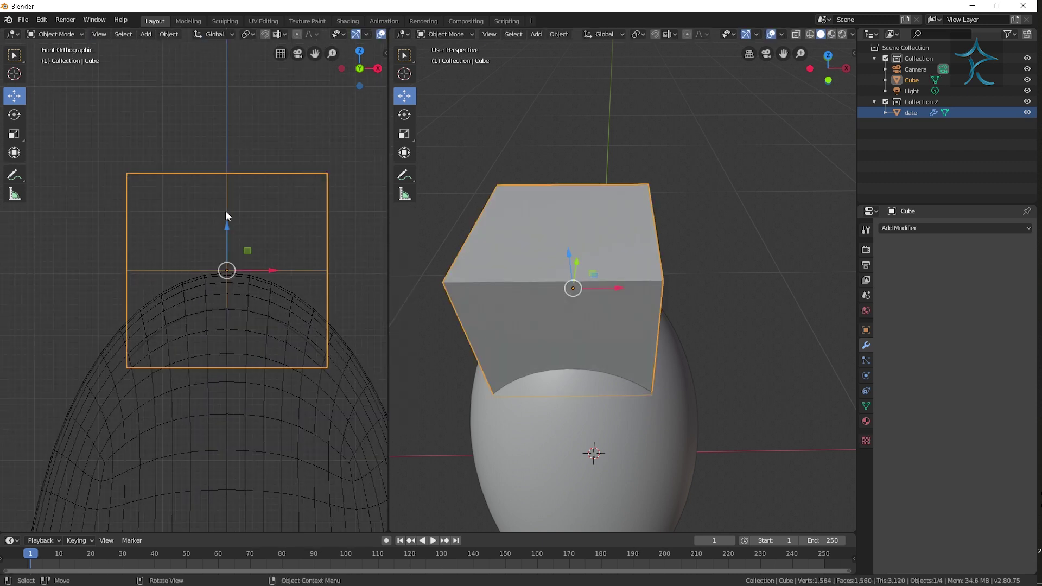
{"action": "key", "text": "g"}
{"action": "key", "text": "z"}
{"action": "left_click", "coordinate": [237, 188]}
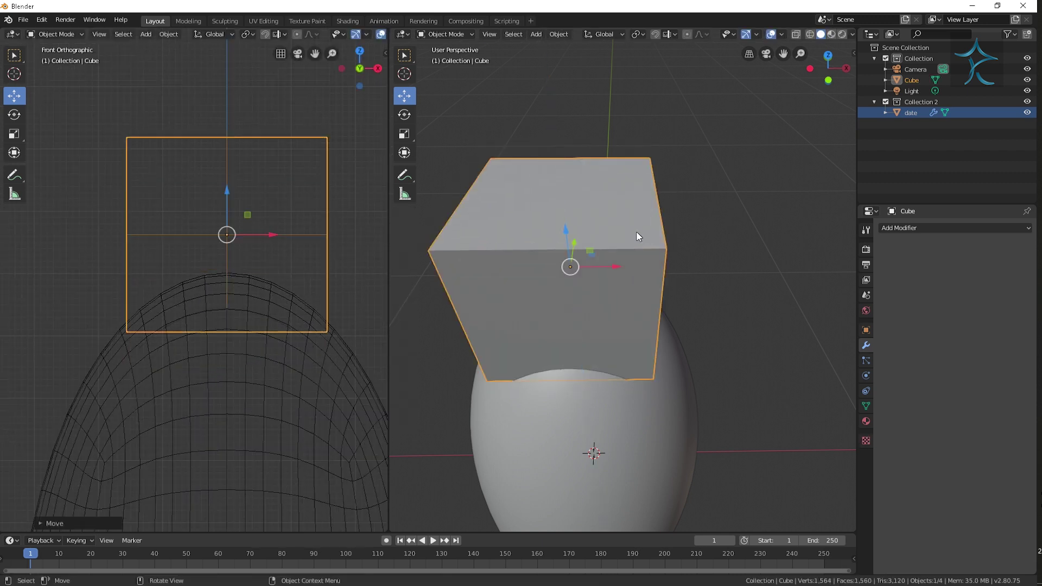
Step: In top wireframe view, box-select the cube's corner vertices
{"action": "key", "text": "KP_7"}
{"action": "key", "text": "z"}
{"action": "key", "text": "KP_5"}
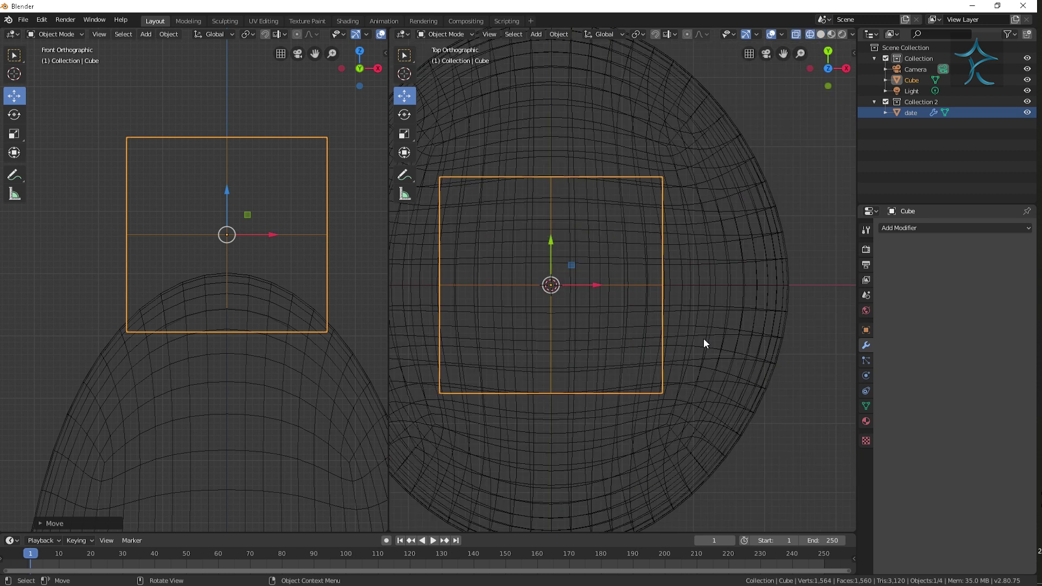
{"action": "key", "text": "Tab"}
{"action": "middle_click_drag", "start_coordinate": [681, 341], "coordinate": [735, 340], "text": "shift"}
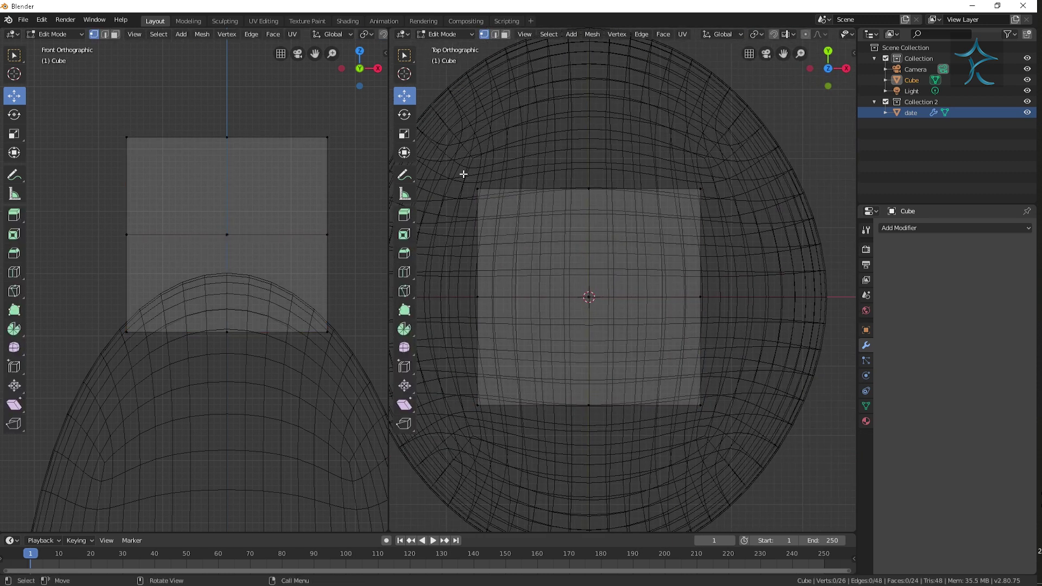
{"action": "left_click_drag", "start_coordinate": [672, 158], "coordinate": [712, 410]}
{"action": "key", "text": "b"}
{"action": "left_click_drag", "start_coordinate": [514, 435], "coordinate": [465, 386]}
{"action": "mouse_move", "coordinate": [747, 481]}
{"action": "middle_mouse_down"}
{"action": "mouse_move", "coordinate": [749, 346]}
{"action": "mouse_move", "coordinate": [766, 363]}
{"action": "middle_mouse_up"}
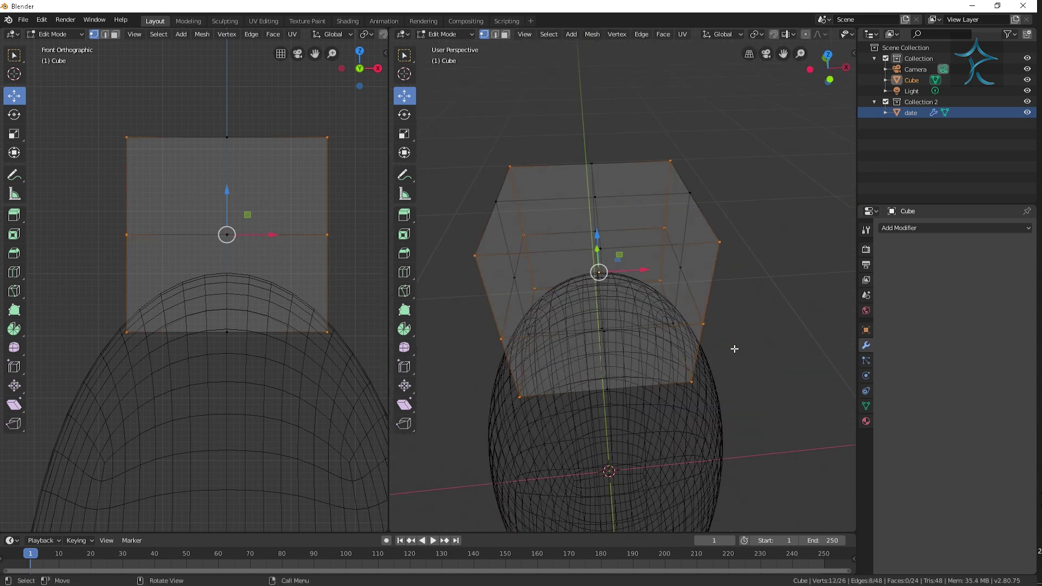
{"action": "key", "text": "KP_7"}
Step: Pinch the corner vertices inward along X, then Y, forming an octagon
{"action": "key", "text": "s"}
{"action": "key", "text": "x"}
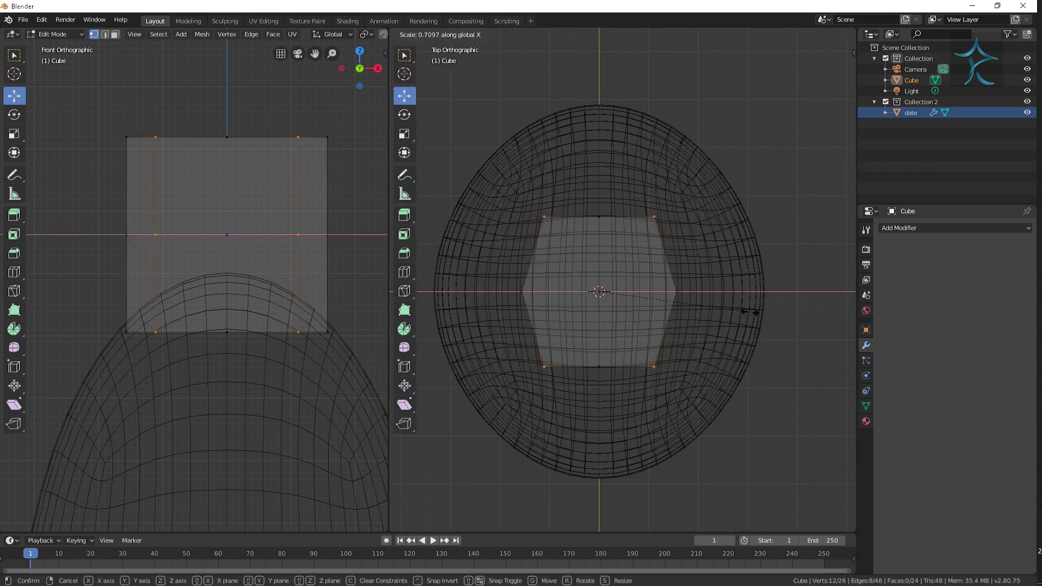
{"action": "left_click", "coordinate": [748, 305]}
{"action": "key", "text": "s"}
{"action": "key", "text": "y"}
{"action": "left_click", "coordinate": [674, 383]}
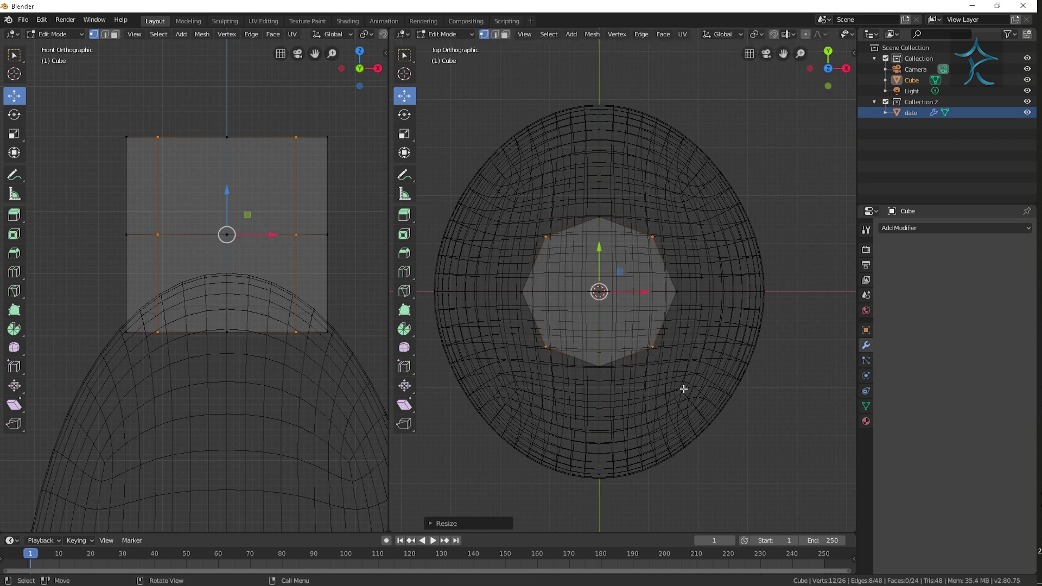
{"action": "mouse_move", "coordinate": [718, 320]}
{"action": "middle_mouse_down"}
{"action": "mouse_move", "coordinate": [733, 424]}
{"action": "mouse_move", "coordinate": [751, 279]}
{"action": "mouse_move", "coordinate": [710, 337]}
{"action": "middle_mouse_up"}
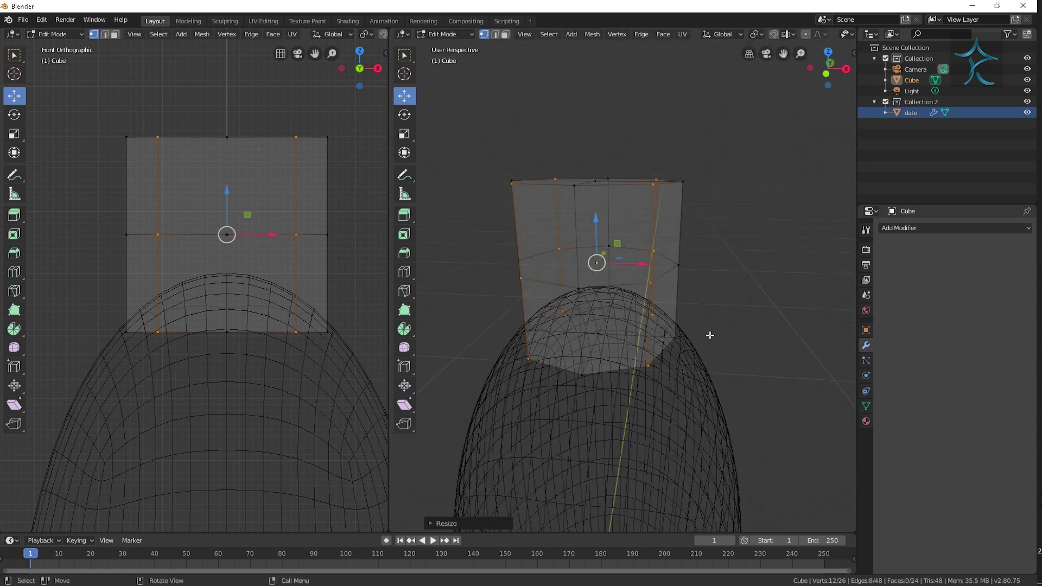
{"action": "key", "text": "Tab"}
{"action": "left_click", "coordinate": [763, 326]}
{"action": "scroll", "coordinate": [728, 356], "scroll_direction": "down", "scroll_amount": 3}
Step: Preview the scene in rendered shading, return to solid, and select the cube
{"action": "key", "text": "z"}
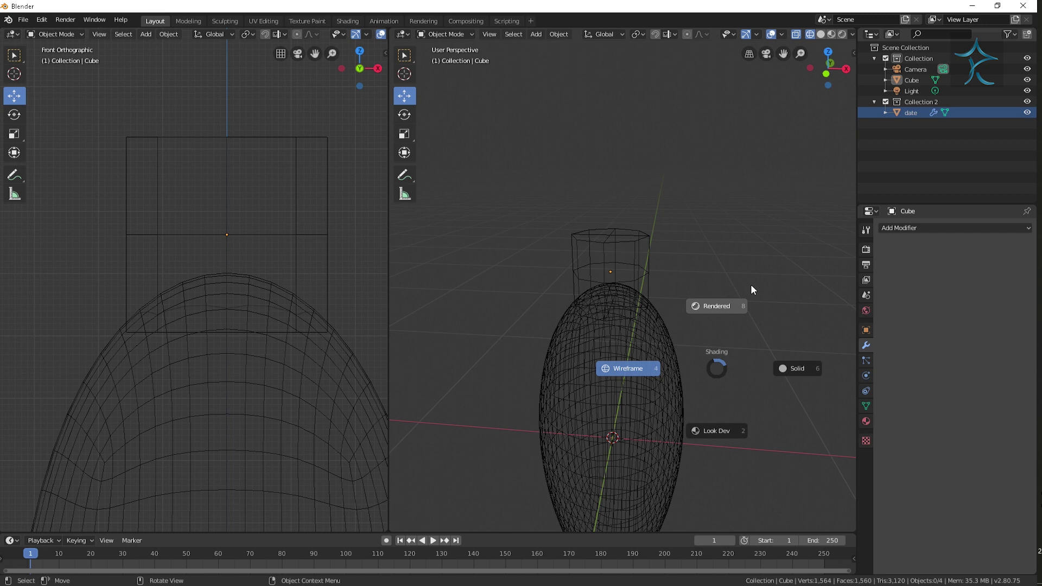
{"action": "left_click", "coordinate": [751, 284]}
{"action": "key", "text": "z"}
{"action": "left_click", "coordinate": [804, 353]}
{"action": "scroll", "coordinate": [741, 326], "scroll_direction": "up", "scroll_amount": 3}
{"action": "scroll", "coordinate": [601, 305], "scroll_direction": "down", "scroll_amount": 1}
{"action": "left_click", "coordinate": [601, 305]}
Step: Add a Subdivision Surface modifier with Viewport and Render levels set to 3
{"action": "left_click", "coordinate": [890, 228]}
{"action": "left_click", "coordinate": [803, 395]}
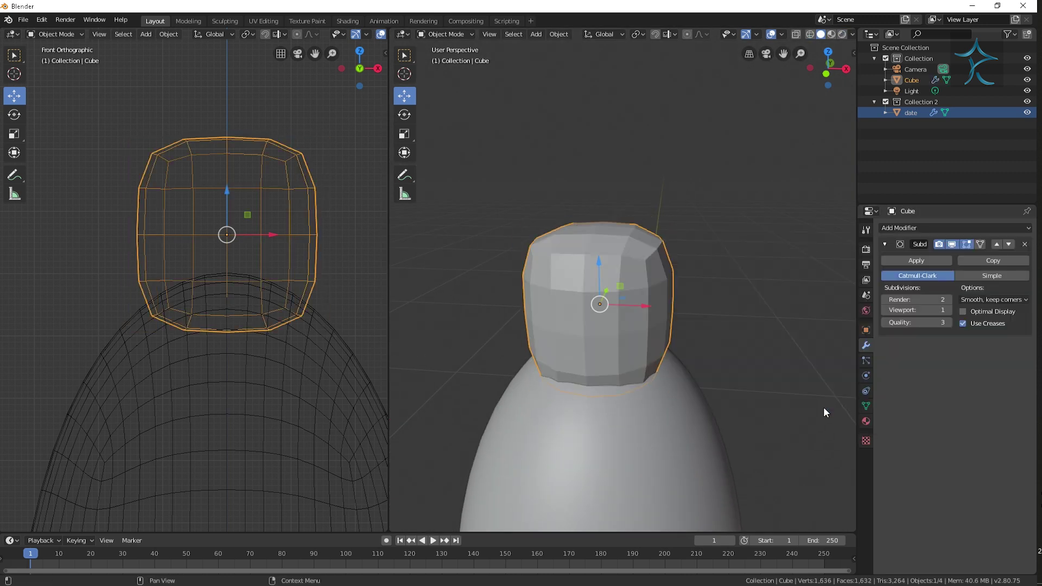
{"action": "left_click", "coordinate": [949, 310]}
{"action": "left_click", "coordinate": [948, 300]}
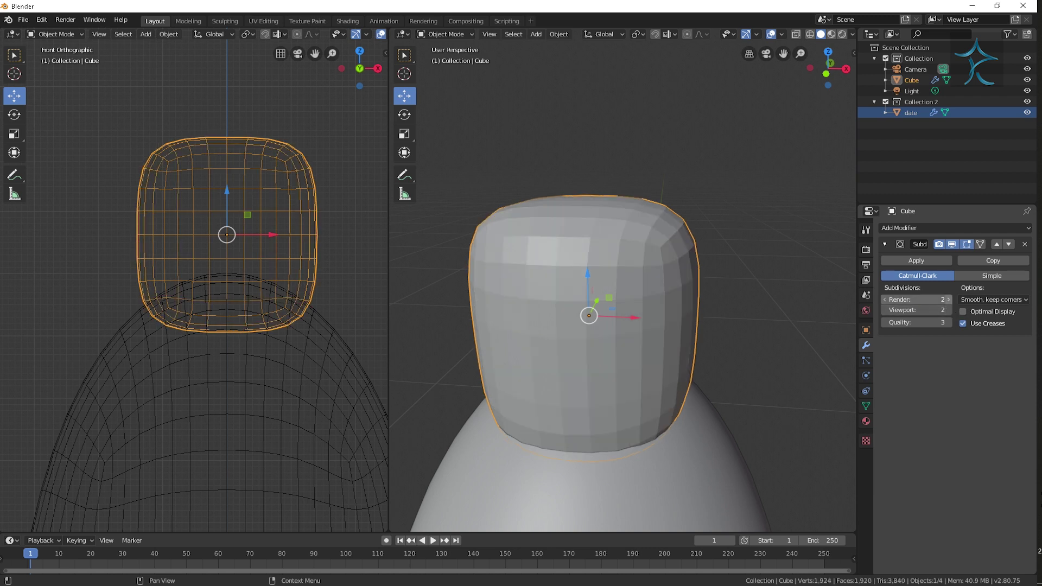
{"action": "middle_click_drag", "start_coordinate": [766, 351], "coordinate": [766, 436]}
Step: Flatten the whole cap cage vertically by scaling it along Z
{"action": "key", "text": "Tab"}
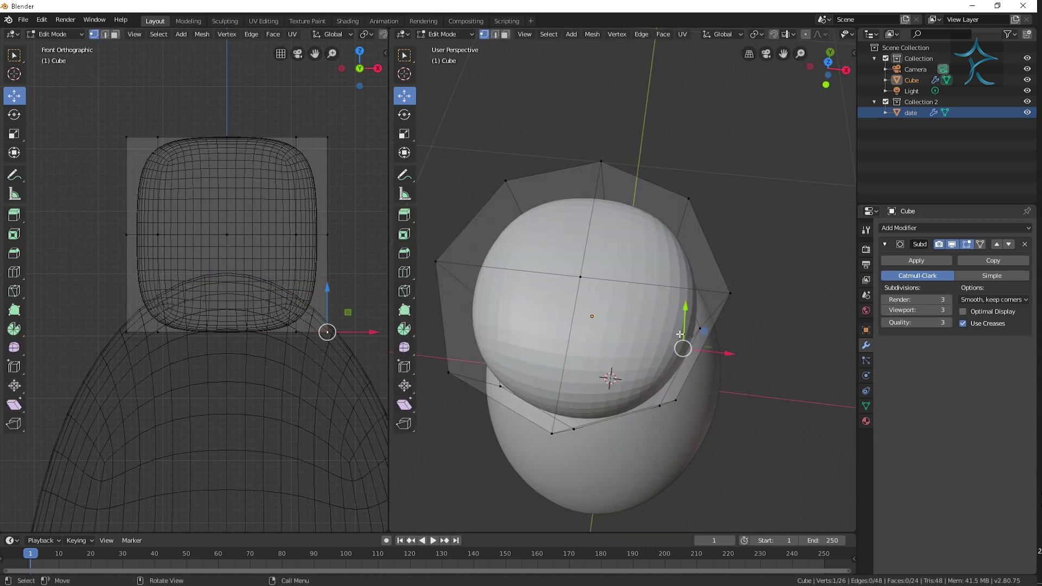
{"action": "middle_click_drag", "start_coordinate": [609, 365], "coordinate": [622, 448]}
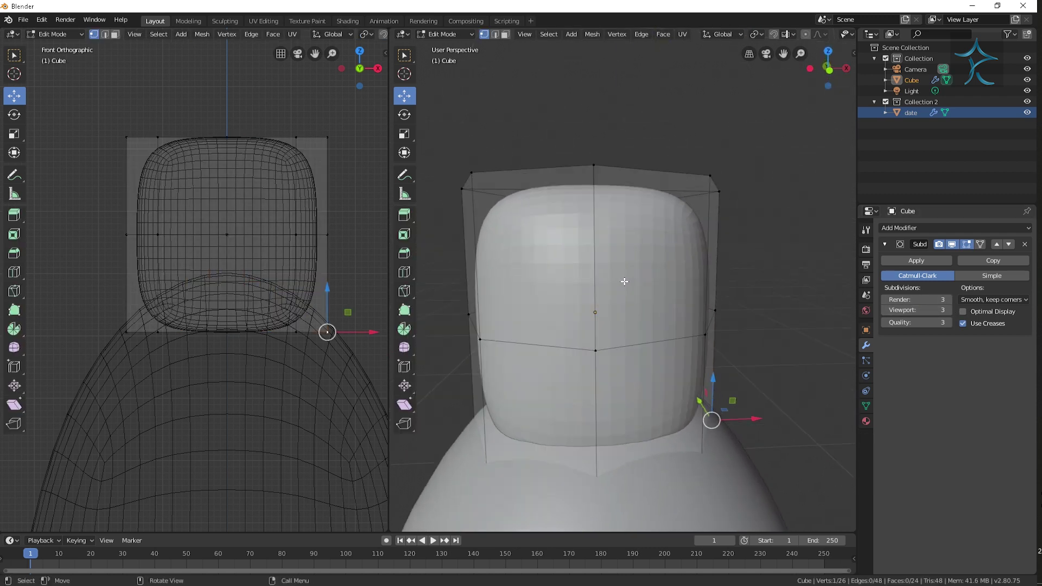
{"action": "key", "text": "a"}
{"action": "key", "text": "s"}
{"action": "key", "text": "z"}
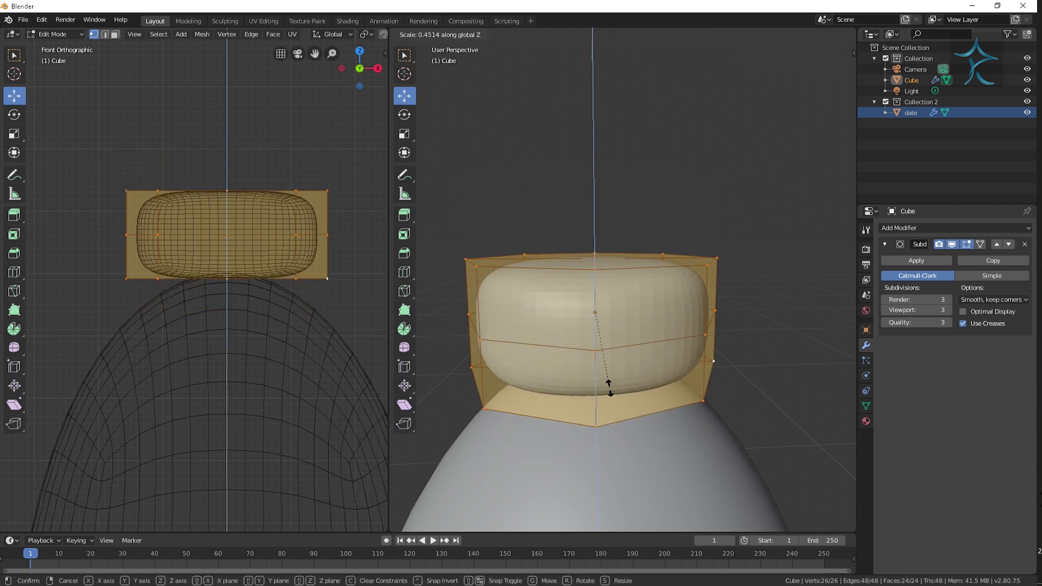
{"action": "left_click", "coordinate": [600, 276]}
Step: Lower the flattened cap along Z until it rests on the date
{"action": "key", "text": "g"}
{"action": "key", "text": "z"}
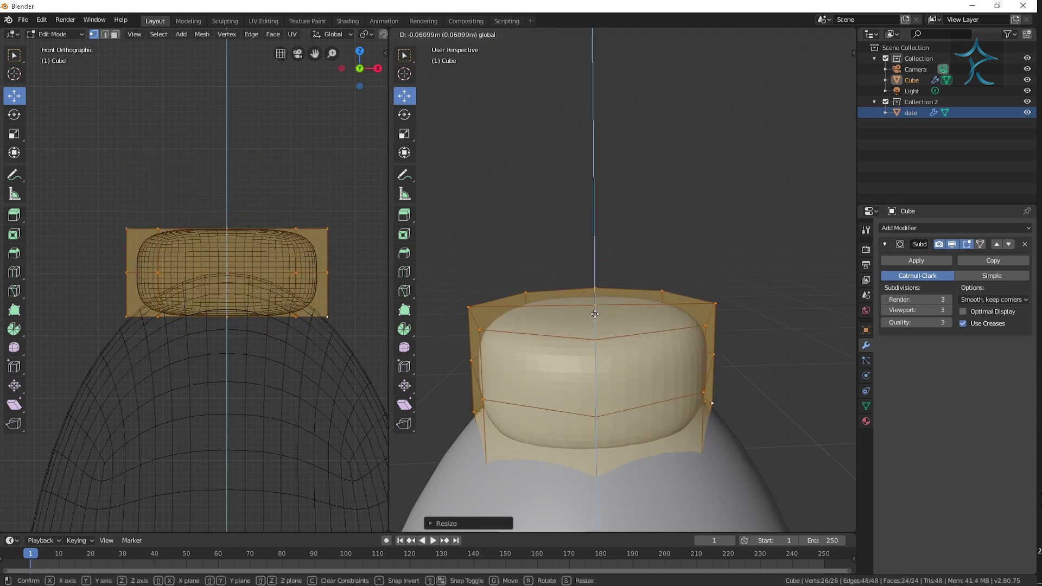
{"action": "left_click", "coordinate": [600, 343]}
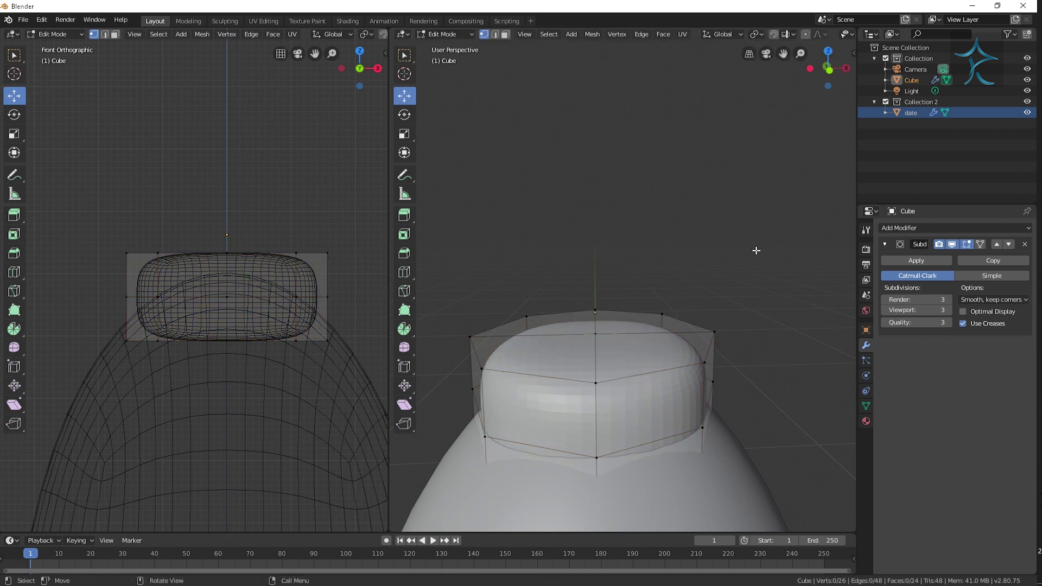
{"action": "key", "text": "Tab"}
{"action": "scroll", "coordinate": [732, 298], "scroll_direction": "down", "scroll_amount": 2}
{"action": "scroll", "coordinate": [731, 298], "scroll_direction": "down", "scroll_amount": 5}
{"action": "scroll", "coordinate": [731, 347], "scroll_direction": "down", "scroll_amount": 3}
Step: Box-select the cap's top vertices, shrink that ring, and lower it slightly
{"action": "left_click", "coordinate": [714, 372]}
{"action": "scroll", "coordinate": [716, 377], "scroll_direction": "up", "scroll_amount": 4}
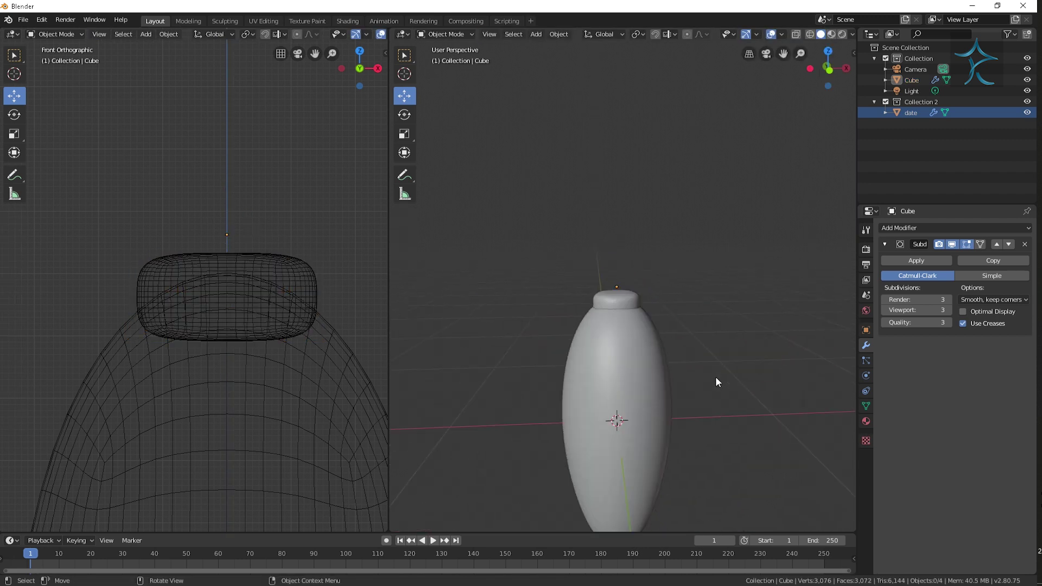
{"action": "scroll", "coordinate": [631, 363], "scroll_direction": "up", "scroll_amount": 4}
{"action": "left_click", "coordinate": [631, 363]}
{"action": "key", "text": "Tab"}
{"action": "scroll", "coordinate": [748, 374], "scroll_direction": "down", "scroll_amount": 1}
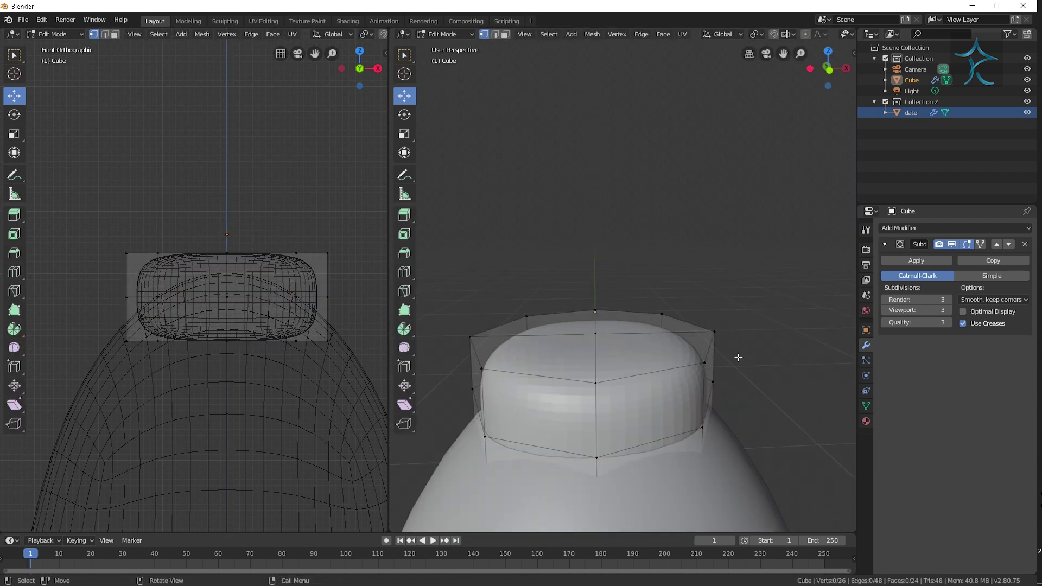
{"action": "left_click_drag", "start_coordinate": [93, 217], "coordinate": [369, 277]}
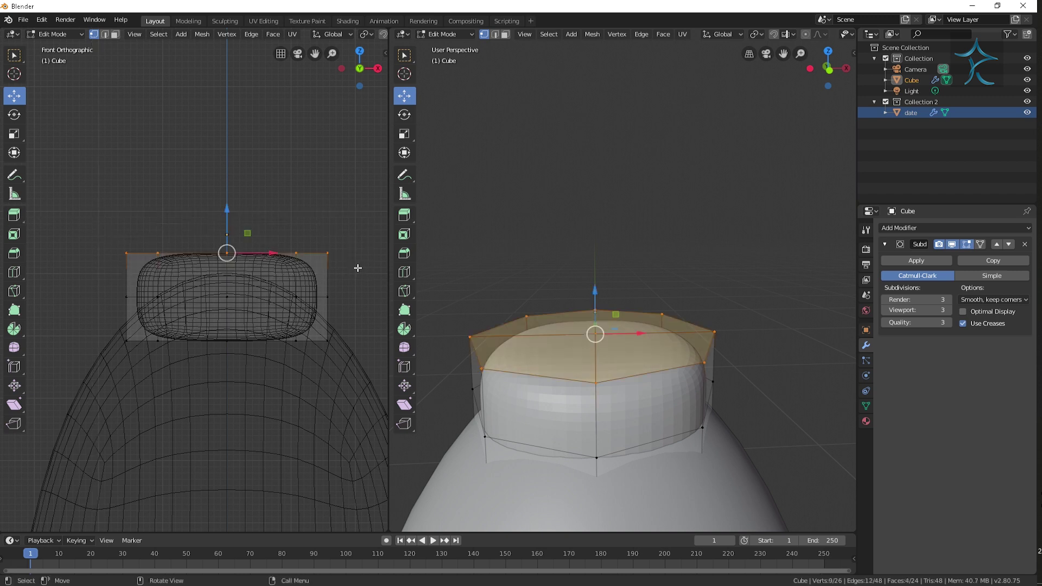
{"action": "key", "text": "s"}
{"action": "left_click", "coordinate": [300, 261]}
{"action": "left_click_drag", "start_coordinate": [226, 208], "coordinate": [227, 222]}
Step: Extrude the top ring upward and scale it down into a narrow tip
{"action": "key", "text": "e"}
{"action": "left_click", "coordinate": [291, 304]}
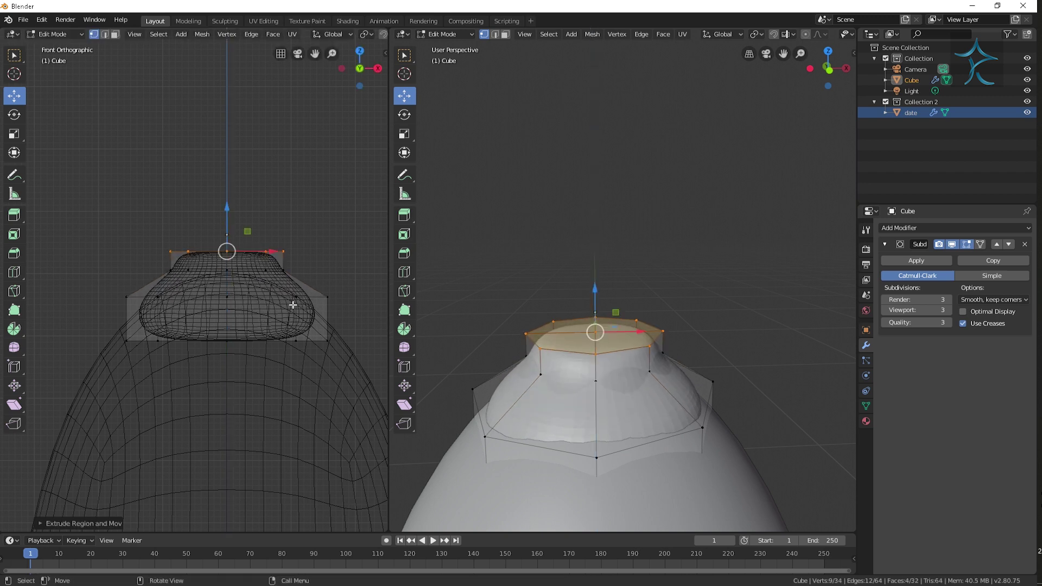
{"action": "key", "text": "s"}
{"action": "left_click", "coordinate": [313, 277]}
{"action": "key", "text": "Tab"}
{"action": "scroll", "coordinate": [696, 275], "scroll_direction": "down", "scroll_amount": 3}
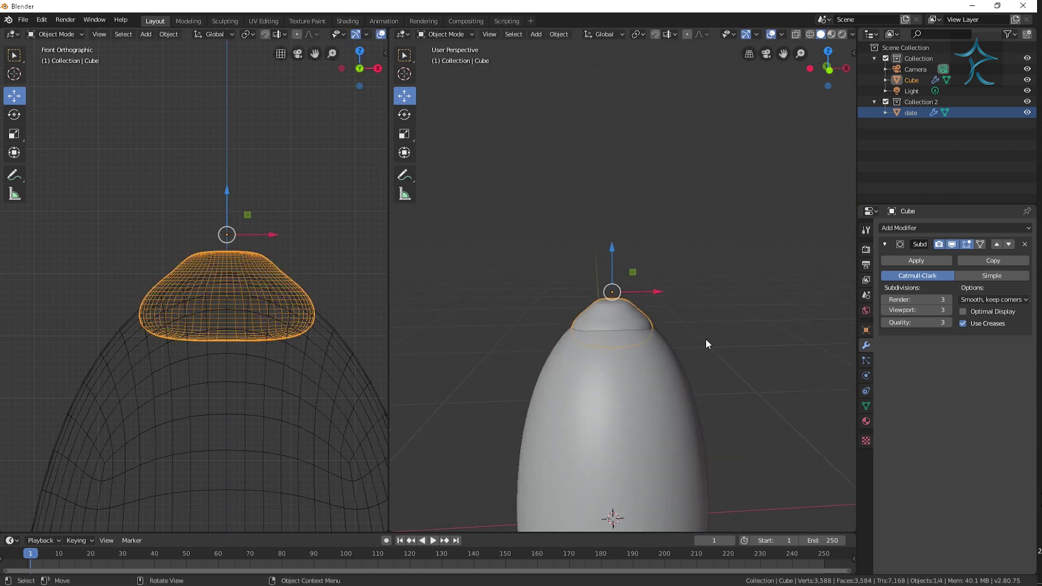
{"action": "scroll", "coordinate": [705, 338], "scroll_direction": "down", "scroll_amount": 2}
{"action": "left_click", "coordinate": [728, 384]}
{"action": "scroll", "coordinate": [660, 367], "scroll_direction": "down", "scroll_amount": 2}
{"action": "scroll", "coordinate": [669, 377], "scroll_direction": "up", "scroll_amount": 3}
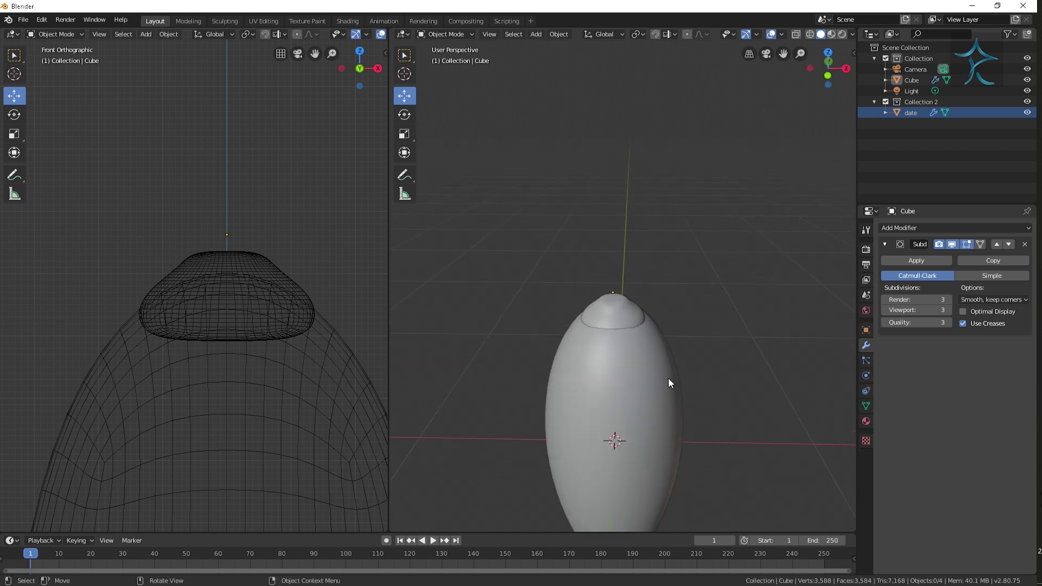
{"action": "scroll", "coordinate": [662, 421], "scroll_direction": "up", "scroll_amount": 3}
{"action": "mouse_move", "coordinate": [662, 421]}
{"action": "middle_mouse_down"}
{"action": "mouse_move", "coordinate": [649, 386]}
{"action": "mouse_move", "coordinate": [698, 389]}
{"action": "middle_mouse_up"}
{"action": "scroll", "coordinate": [651, 383], "scroll_direction": "down", "scroll_amount": 4}
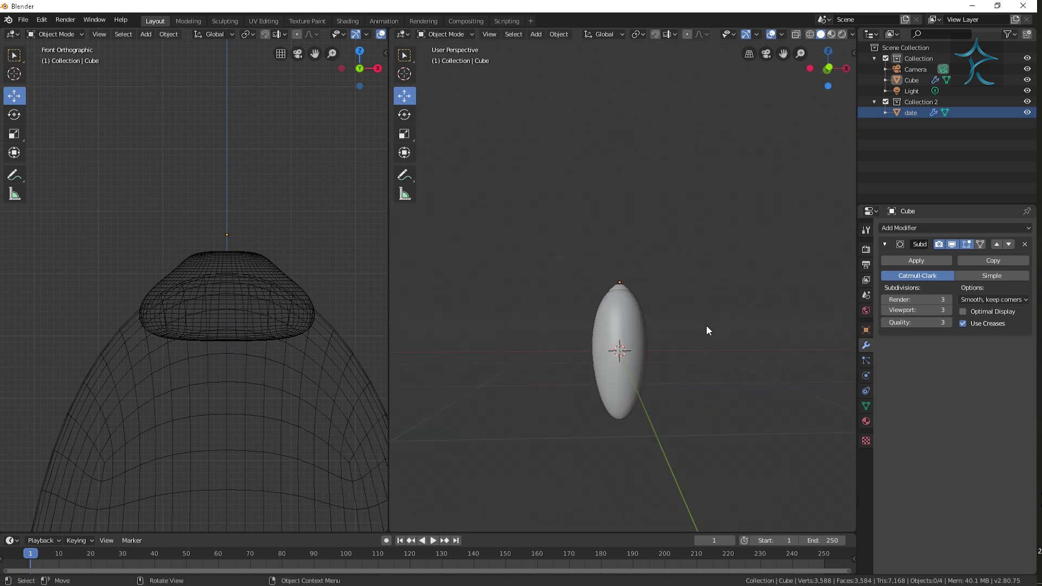
Step: Save the file as 'dates 2.blend', then view the whole date and clear the selection
{"action": "key", "text": "ctrl+s"}
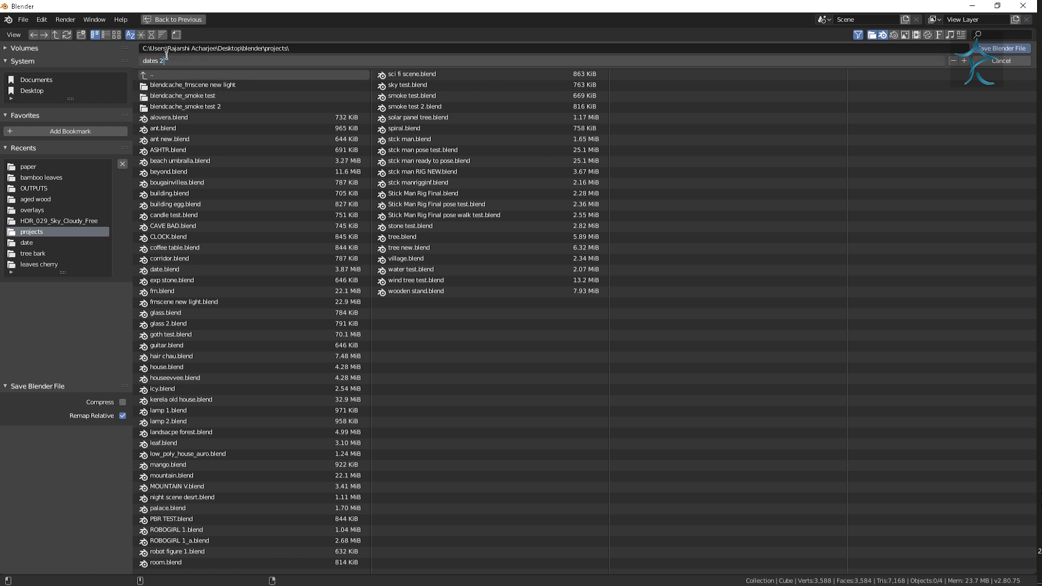
{"action": "key", "text": "Return"}
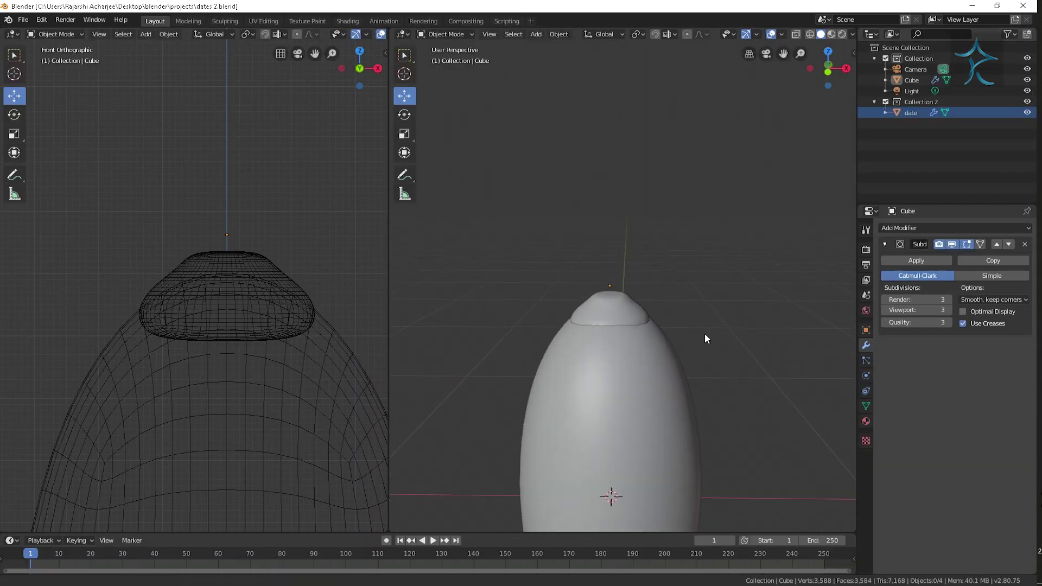
{"action": "scroll", "coordinate": [726, 186], "scroll_direction": "down", "scroll_amount": 3}
{"action": "middle_click_drag", "start_coordinate": [726, 187], "coordinate": [728, 226]}
{"action": "scroll", "coordinate": [727, 226], "scroll_direction": "up", "scroll_amount": 2}
{"action": "left_click", "coordinate": [666, 262]}
{"action": "left_click", "coordinate": [638, 132]}
{"action": "key", "text": "alt+a"}
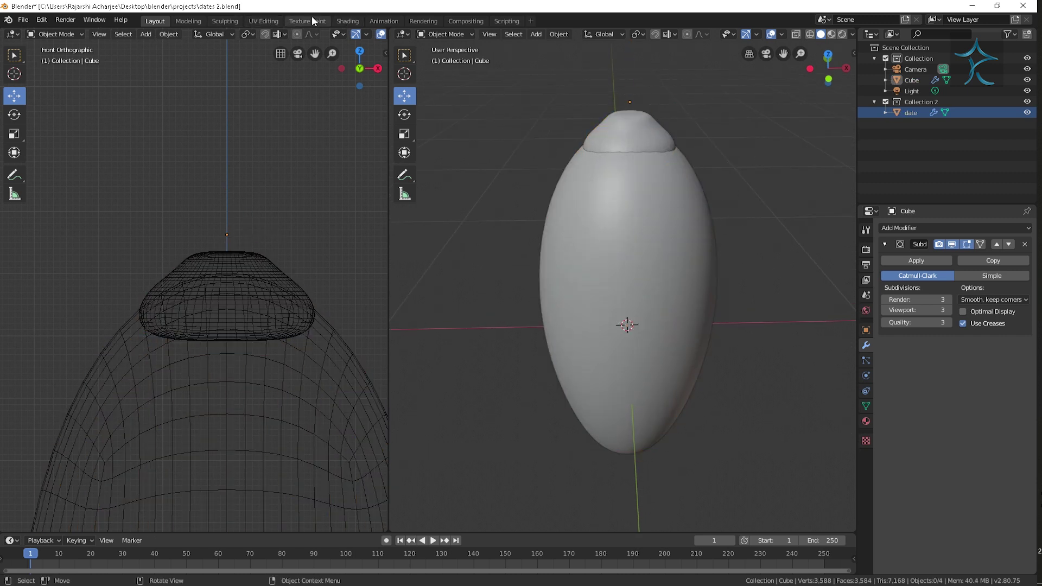
Step: In the UV Editing workspace, select the date and all its mesh in Edit Mode
{"action": "left_click", "coordinate": [265, 22]}
{"action": "scroll", "coordinate": [690, 293], "scroll_direction": "up", "scroll_amount": 4}
{"action": "scroll", "coordinate": [678, 298], "scroll_direction": "up", "scroll_amount": 2}
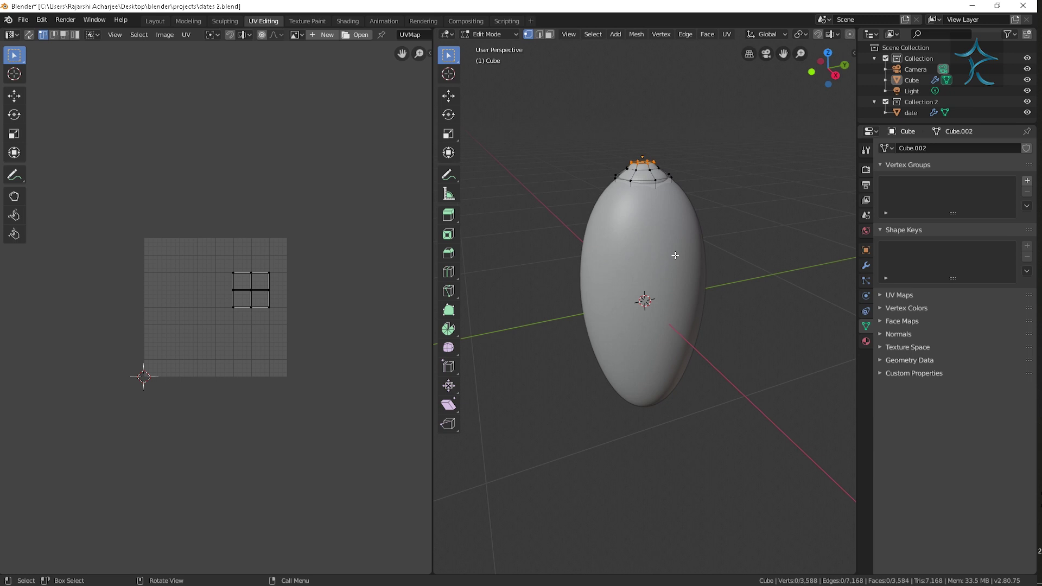
{"action": "left_click", "coordinate": [671, 302]}
{"action": "scroll", "coordinate": [695, 299], "scroll_direction": "up", "scroll_amount": 2}
{"action": "key", "text": "Tab"}
{"action": "key", "text": "a"}
{"action": "scroll", "coordinate": [719, 283], "scroll_direction": "down", "scroll_amount": 3}
{"action": "middle_click_drag", "start_coordinate": [679, 307], "coordinate": [680, 281]}
{"action": "scroll", "coordinate": [688, 310], "scroll_direction": "up", "scroll_amount": 2}
Step: Mark a vertical edge loop of the date as a seam
{"action": "left_click", "coordinate": [663, 310], "text": "alt"}
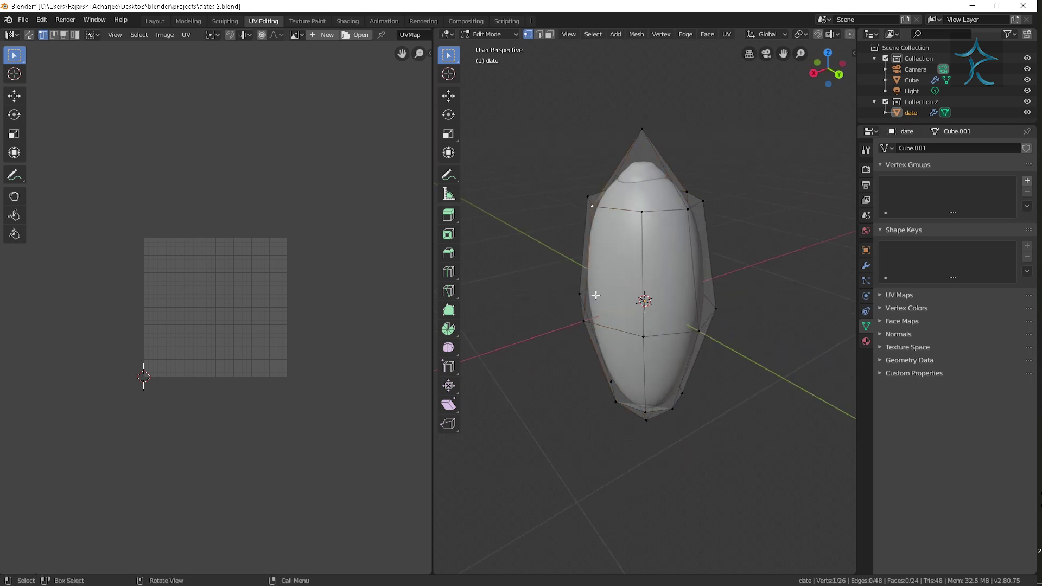
{"action": "middle_click_drag", "start_coordinate": [601, 403], "coordinate": [645, 422]}
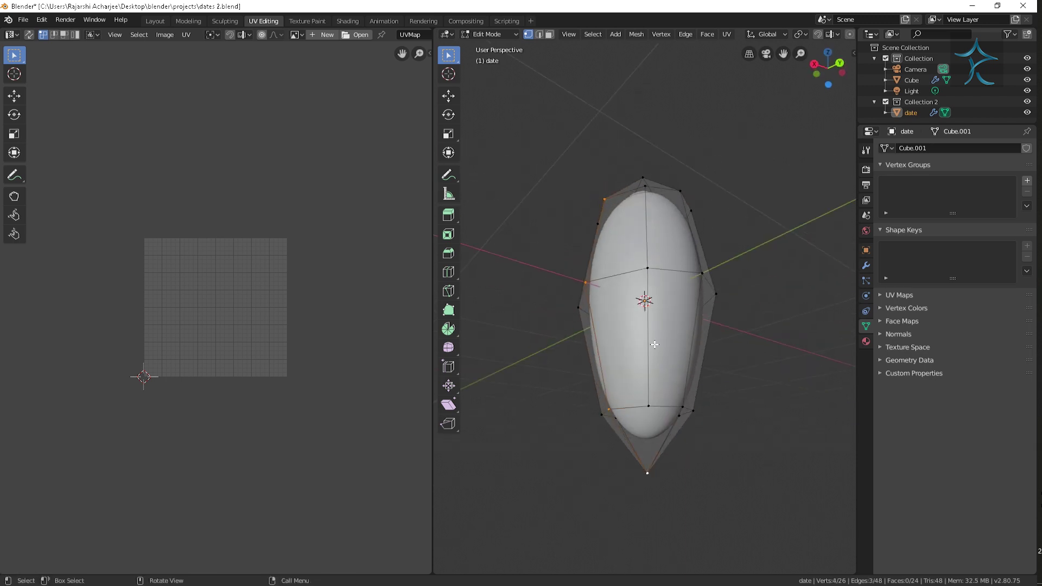
{"action": "middle_click_drag", "start_coordinate": [655, 344], "coordinate": [651, 414]}
{"action": "key", "text": "ctrl+e"}
{"action": "left_click", "coordinate": [628, 235]}
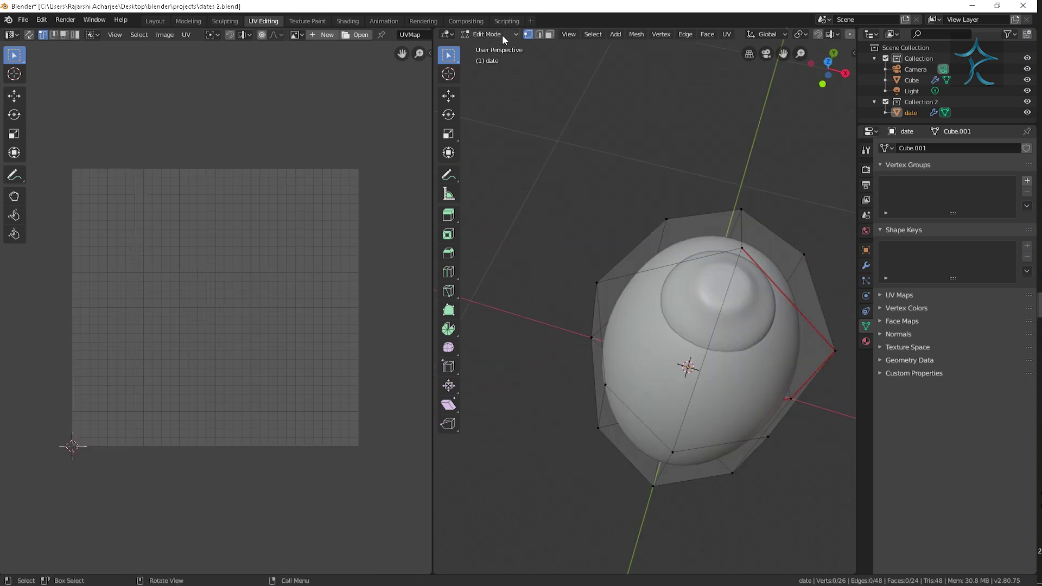
Step: In edge select mode, mark more chosen edges on another side as a seam
{"action": "left_click", "coordinate": [539, 34]}
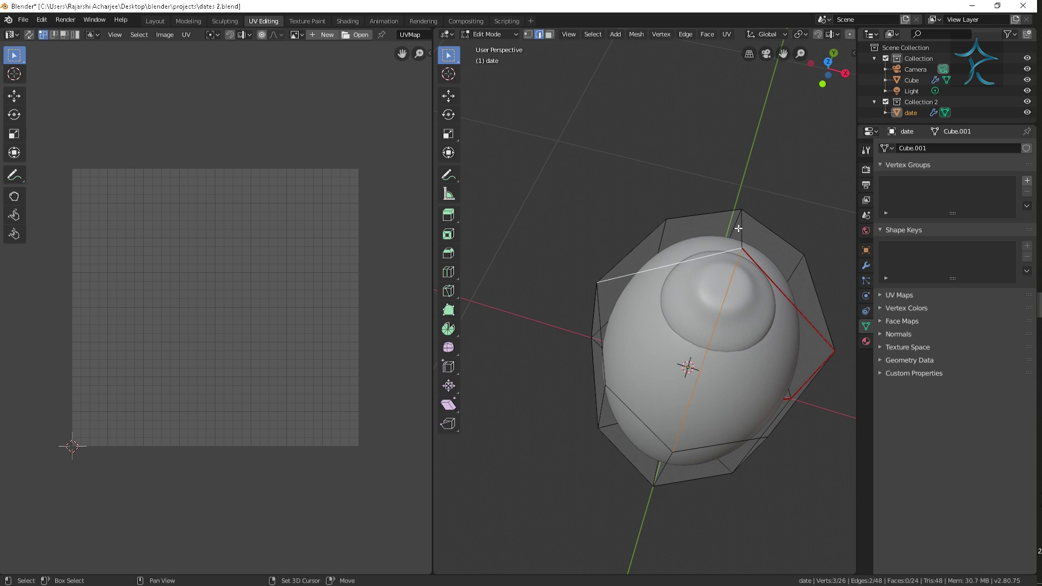
{"action": "middle_click_drag", "start_coordinate": [704, 266], "coordinate": [682, 266]}
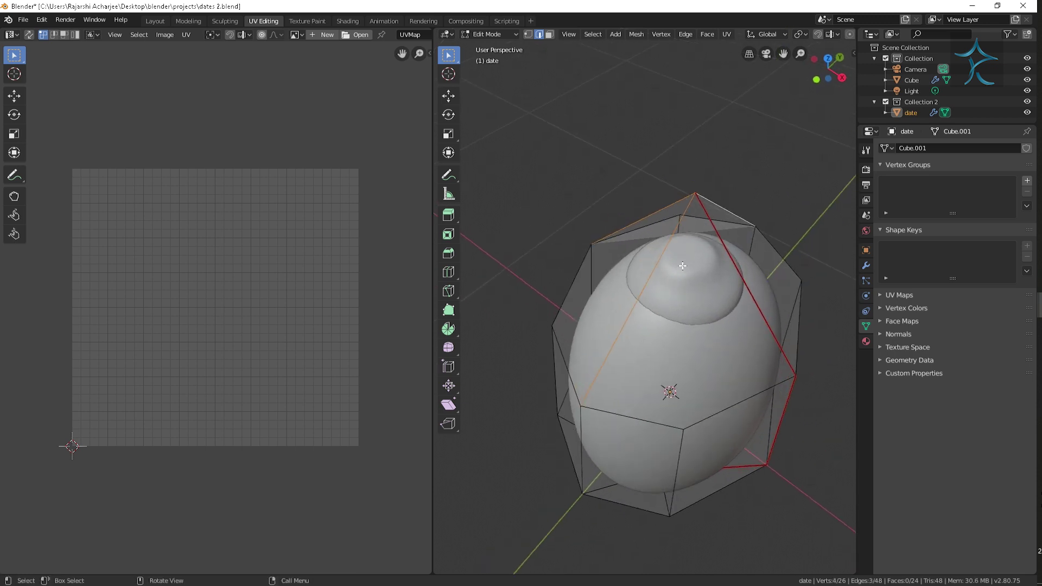
{"action": "key", "text": "ctrl+e"}
{"action": "left_click", "coordinate": [678, 266]}
{"action": "mouse_move", "coordinate": [678, 266]}
{"action": "middle_mouse_down"}
{"action": "mouse_move", "coordinate": [697, 240]}
{"action": "mouse_move", "coordinate": [678, 240]}
{"action": "middle_mouse_up"}
{"action": "scroll", "coordinate": [696, 240], "scroll_direction": "down", "scroll_amount": 3}
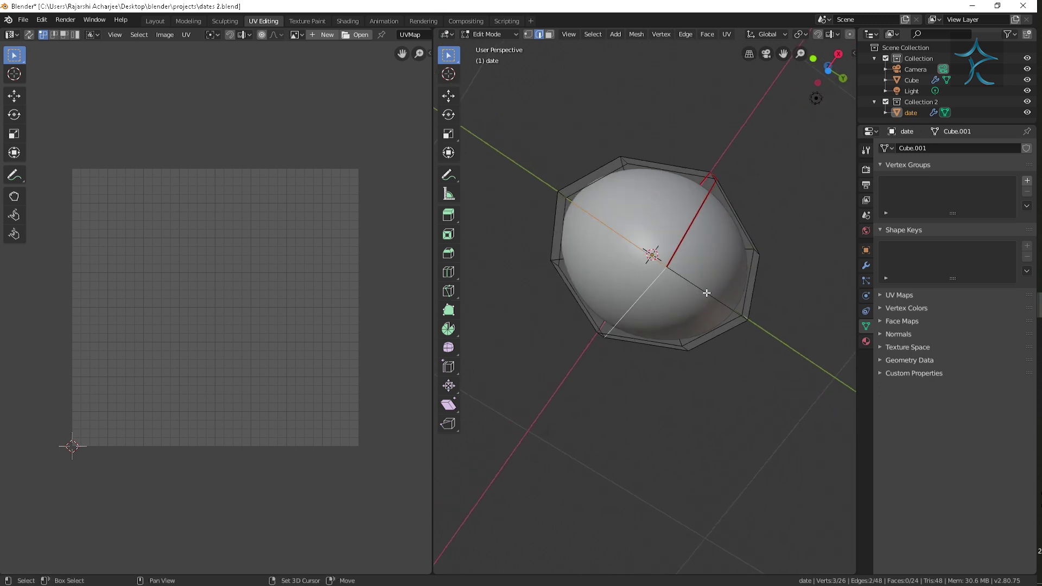
Step: Mark the date's end ring edges as a seam
{"action": "key", "text": "u"}
{"action": "key", "text": "ctrl+e"}
{"action": "left_click", "coordinate": [715, 266]}
{"action": "mouse_move", "coordinate": [715, 264]}
{"action": "middle_mouse_down"}
{"action": "mouse_move", "coordinate": [706, 416]}
{"action": "mouse_move", "coordinate": [663, 375]}
{"action": "middle_mouse_up"}
Step: Select the whole date mesh and unwrap it along its seams
{"action": "key", "text": "a"}
{"action": "key", "text": "u"}
{"action": "key", "text": "3"}
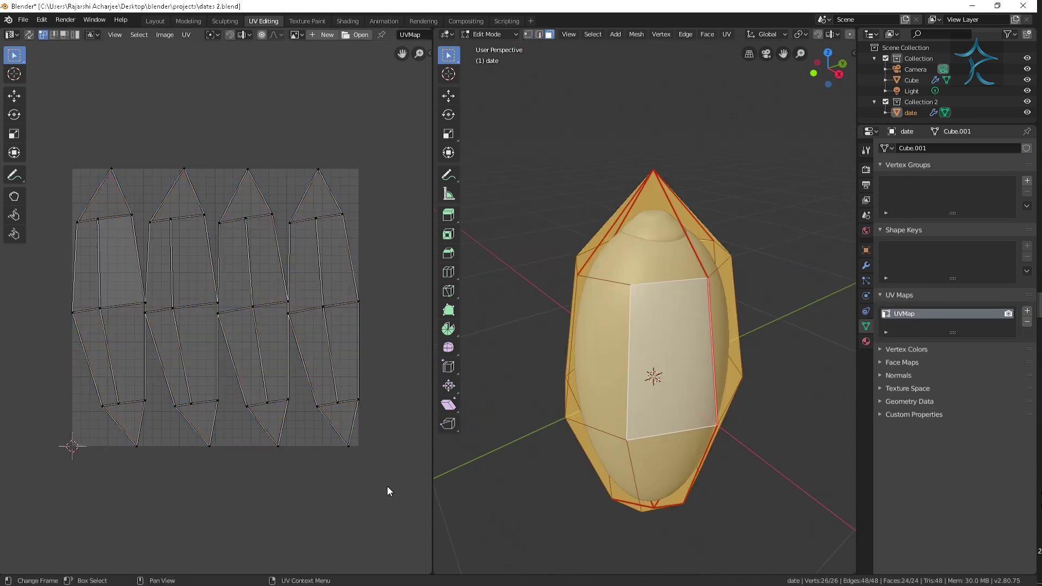
{"action": "key", "text": "alt+a"}
{"action": "left_click", "coordinate": [347, 20]}
Step: Create a new material for the date and frame its nodes in the editor
{"action": "scroll", "coordinate": [512, 277], "scroll_direction": "up", "scroll_amount": 3}
{"action": "middle_click_drag", "start_coordinate": [520, 292], "coordinate": [594, 123], "text": "shift"}
{"action": "scroll", "coordinate": [594, 122], "scroll_direction": "up", "scroll_amount": 2}
{"action": "scroll", "coordinate": [578, 198], "scroll_direction": "up", "scroll_amount": 1}
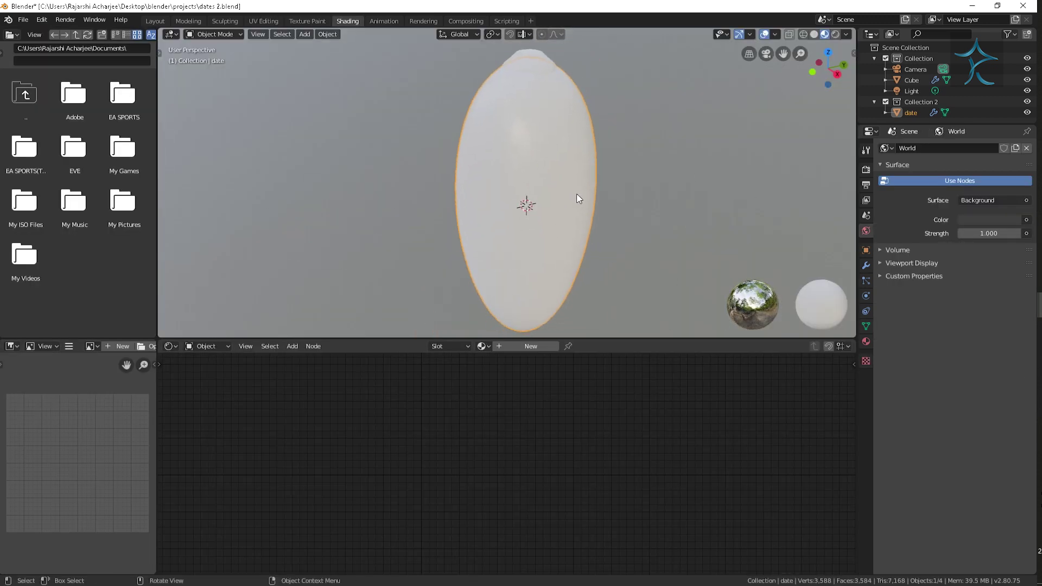
{"action": "left_click", "coordinate": [532, 347]}
{"action": "scroll", "coordinate": [565, 431], "scroll_direction": "up", "scroll_amount": 3}
{"action": "middle_click_drag", "start_coordinate": [565, 431], "coordinate": [677, 483]}
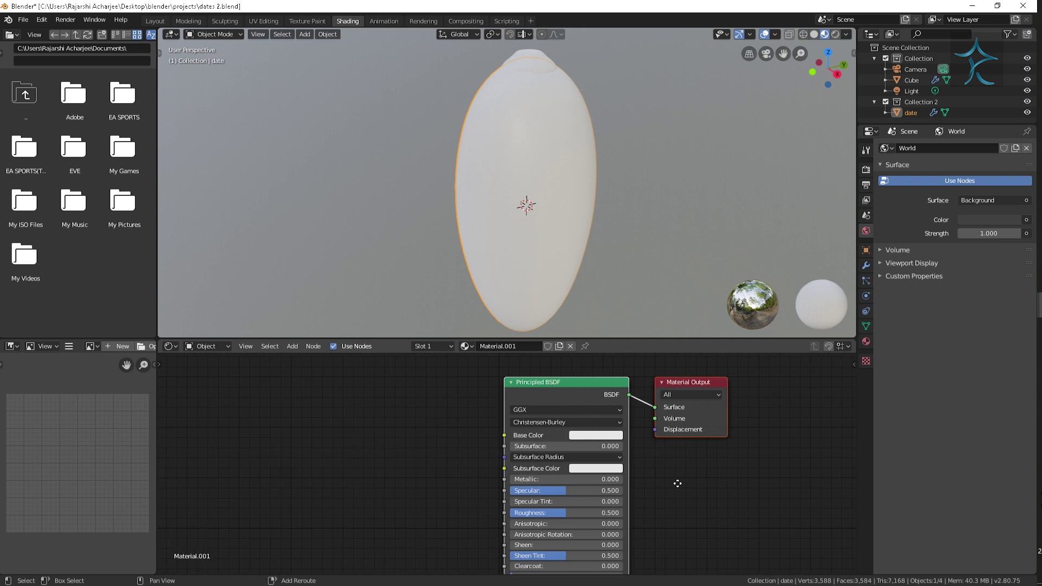
{"action": "scroll", "coordinate": [685, 495], "scroll_direction": "up", "scroll_amount": 1}
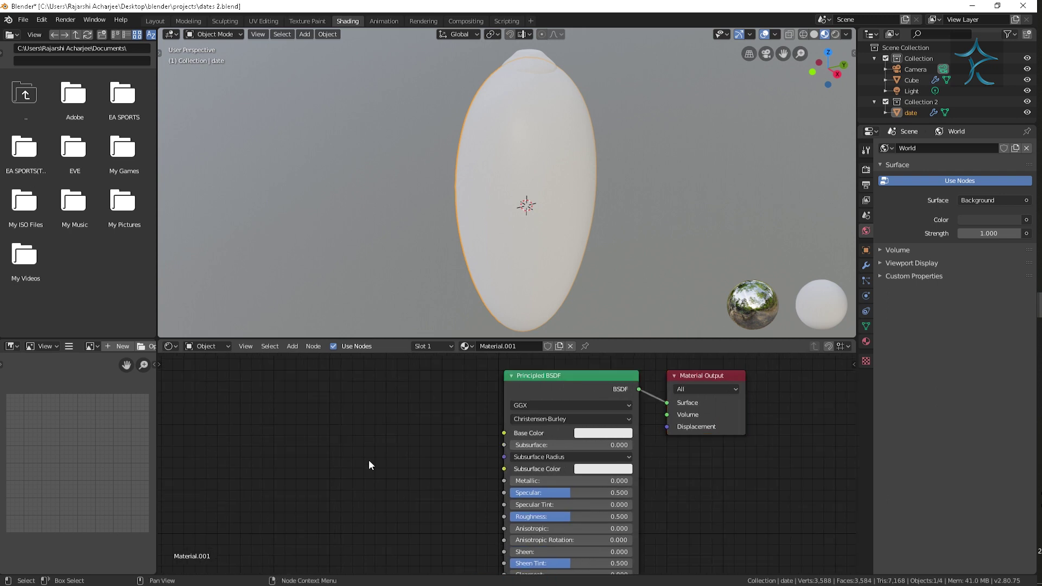
Step: Add an Image Texture node linked to the material's Base Color
{"action": "key", "text": "shift+a"}
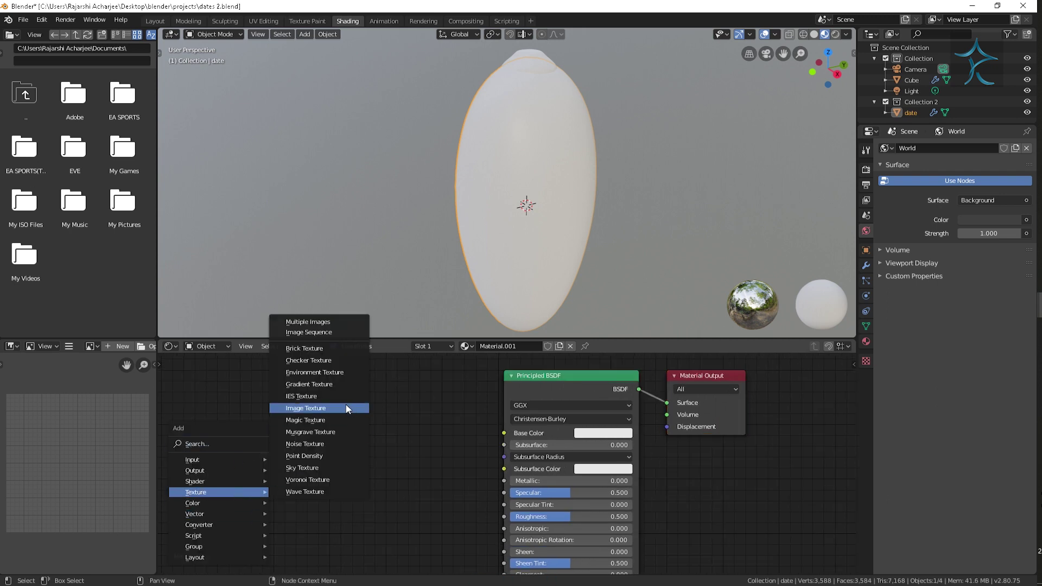
{"action": "left_click", "coordinate": [332, 407]}
{"action": "left_click_drag", "start_coordinate": [440, 423], "coordinate": [504, 434]}
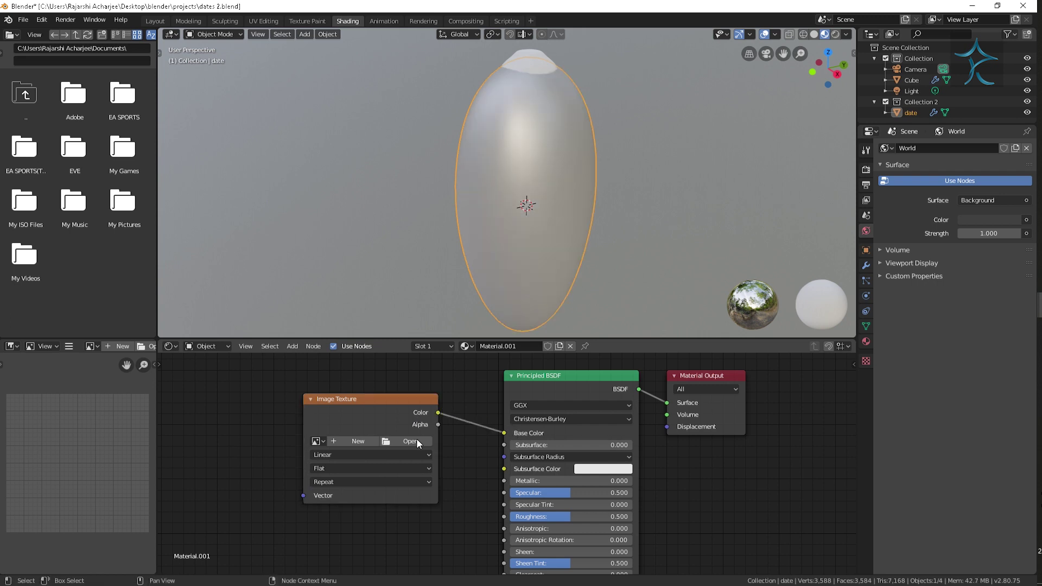
Step: Load 1.jpg from textures/date into the image node and inspect the reddish-brown date
{"action": "left_click", "coordinate": [413, 451]}
{"action": "left_click", "coordinate": [179, 75]}
{"action": "left_click", "coordinate": [211, 148]}
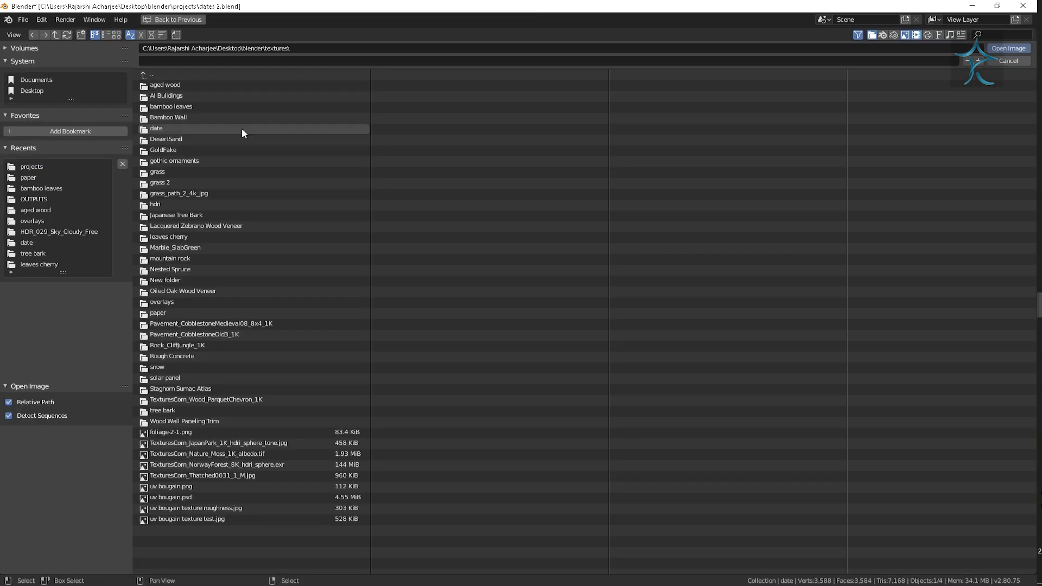
{"action": "double_click", "coordinate": [263, 128]}
{"action": "left_click", "coordinate": [223, 89]}
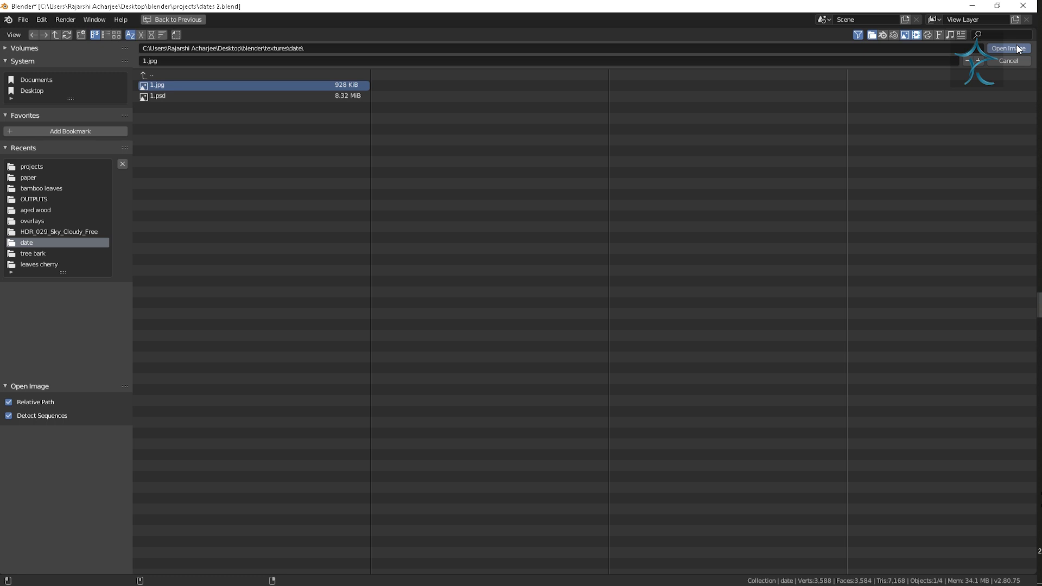
{"action": "left_click", "coordinate": [1009, 48]}
{"action": "mouse_move", "coordinate": [631, 247]}
{"action": "middle_mouse_down"}
{"action": "mouse_move", "coordinate": [601, 203]}
{"action": "mouse_move", "coordinate": [665, 224]}
{"action": "middle_mouse_up"}
{"action": "scroll", "coordinate": [664, 223], "scroll_direction": "up", "scroll_amount": 3}
{"action": "mouse_move", "coordinate": [512, 216]}
{"action": "middle_mouse_down"}
{"action": "mouse_move", "coordinate": [453, 242]}
{"action": "mouse_move", "coordinate": [491, 158]}
{"action": "middle_mouse_up"}
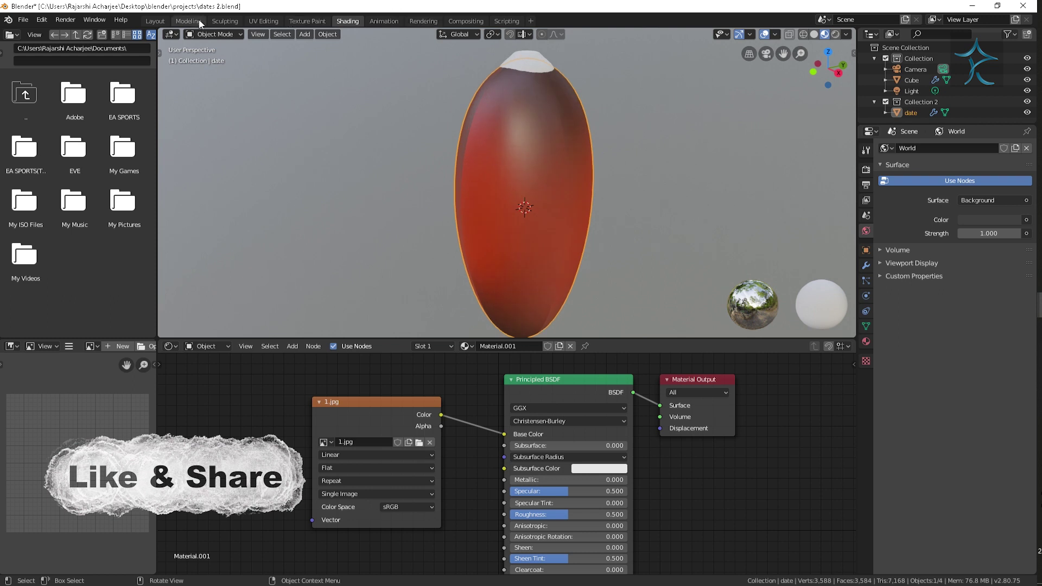
Step: In UV Editing, select the whole date mesh and re-unwrap its UVs
{"action": "left_click", "coordinate": [263, 21]}
{"action": "scroll", "coordinate": [558, 234], "scroll_direction": "down", "scroll_amount": 3}
{"action": "middle_click_drag", "start_coordinate": [600, 342], "coordinate": [611, 333]}
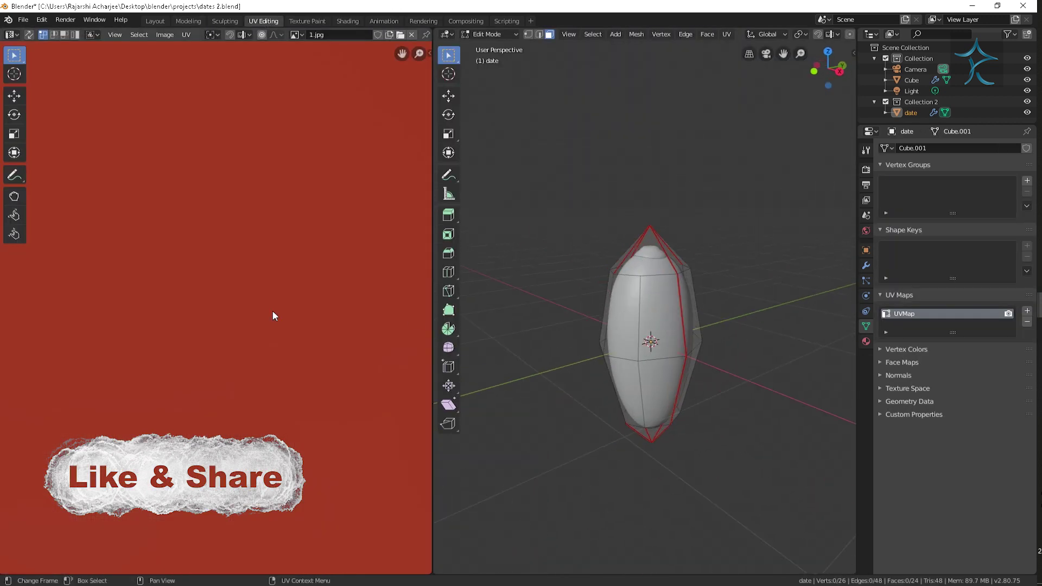
{"action": "scroll", "coordinate": [273, 316], "scroll_direction": "down", "scroll_amount": 6}
{"action": "scroll", "coordinate": [273, 312], "scroll_direction": "up", "scroll_amount": 4}
{"action": "key", "text": "a"}
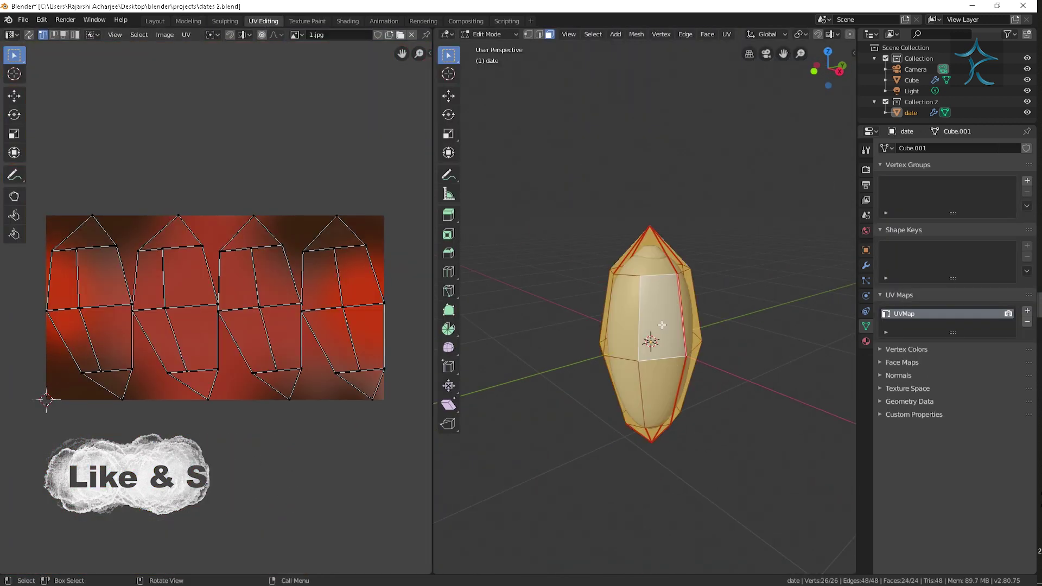
{"action": "scroll", "coordinate": [662, 325], "scroll_direction": "up", "scroll_amount": 1}
{"action": "key", "text": "u"}
{"action": "left_click", "coordinate": [661, 325]}
Step: Rotate the UVs 90°, enlarge and move them over 1.jpg, then return to Object Mode
{"action": "scroll", "coordinate": [293, 332], "scroll_direction": "up", "scroll_amount": 2}
{"action": "scroll", "coordinate": [279, 347], "scroll_direction": "down", "scroll_amount": 2}
{"action": "key", "text": "a"}
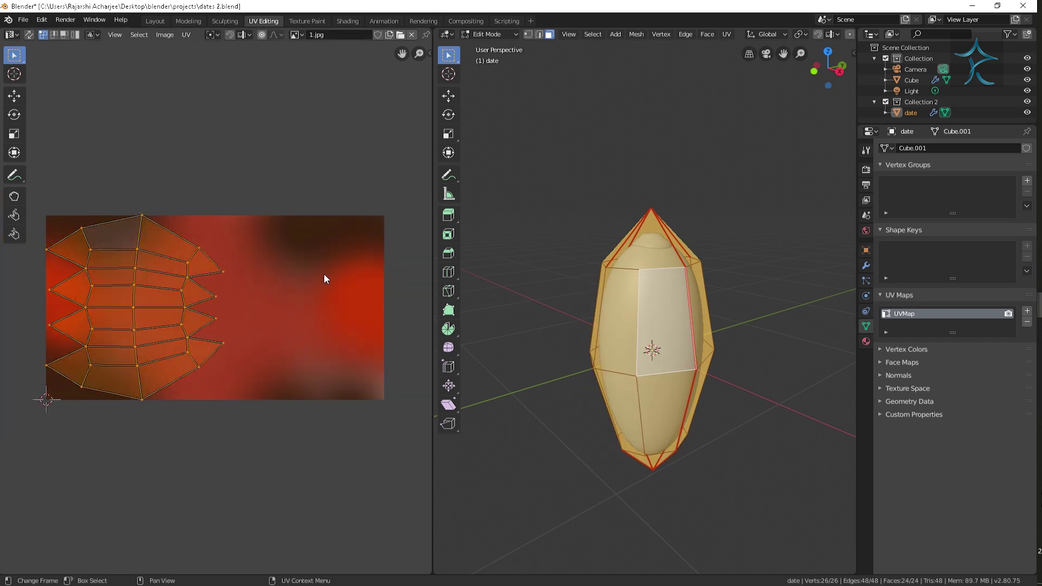
{"action": "key", "text": "r"}
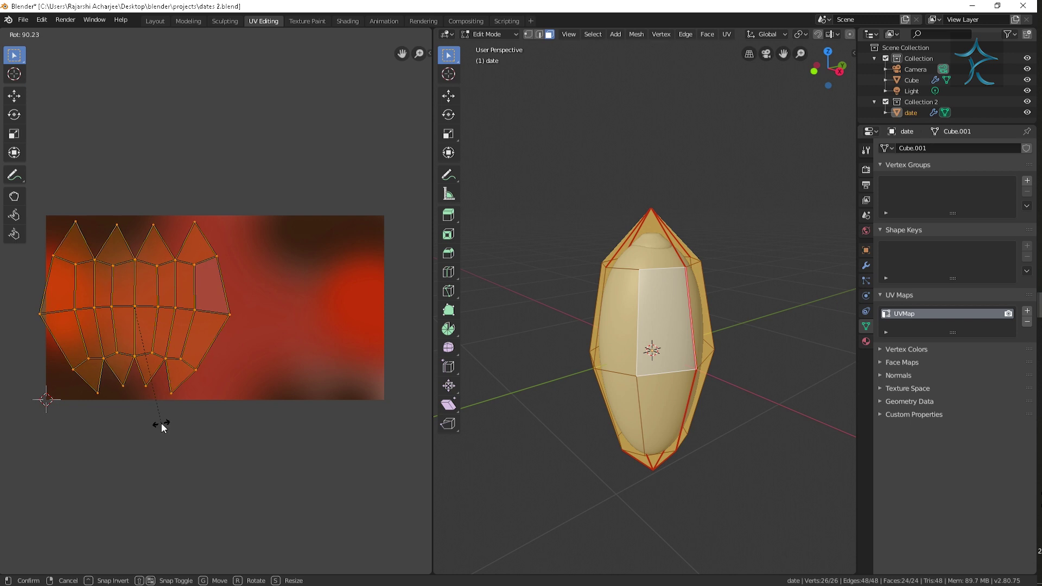
{"action": "left_click", "coordinate": [161, 428]}
{"action": "key", "text": "s"}
{"action": "left_click", "coordinate": [390, 334]}
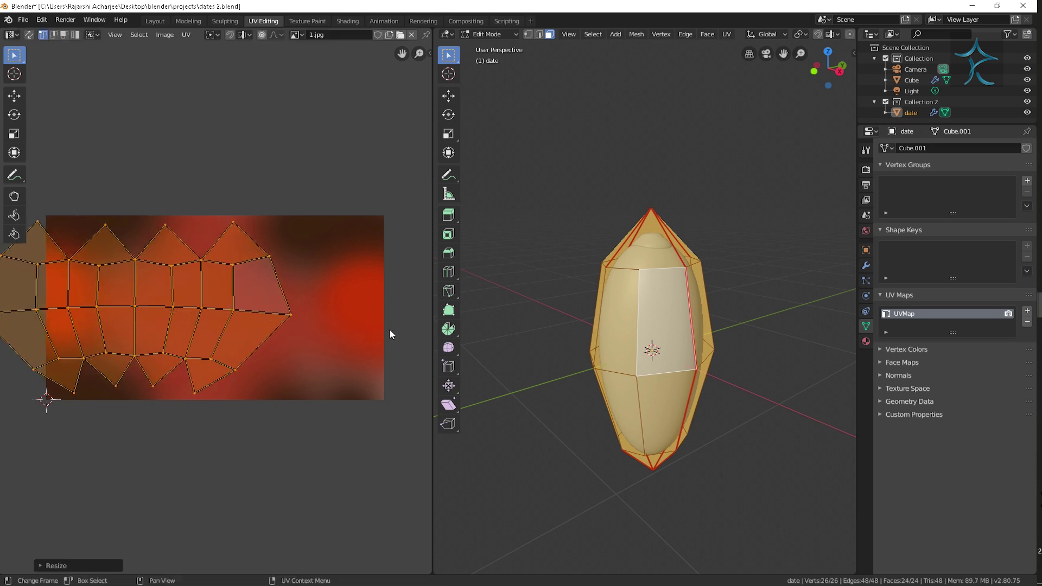
{"action": "key", "text": "g"}
{"action": "left_click", "coordinate": [380, 366]}
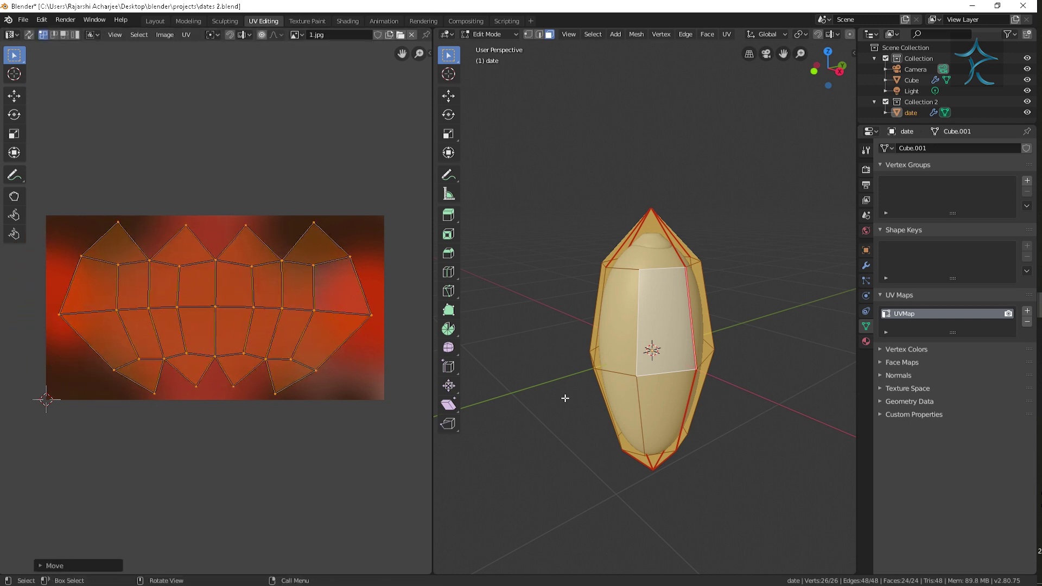
{"action": "key", "text": "Tab"}
{"action": "key", "text": "Tab"}
{"action": "key", "text": "Tab"}
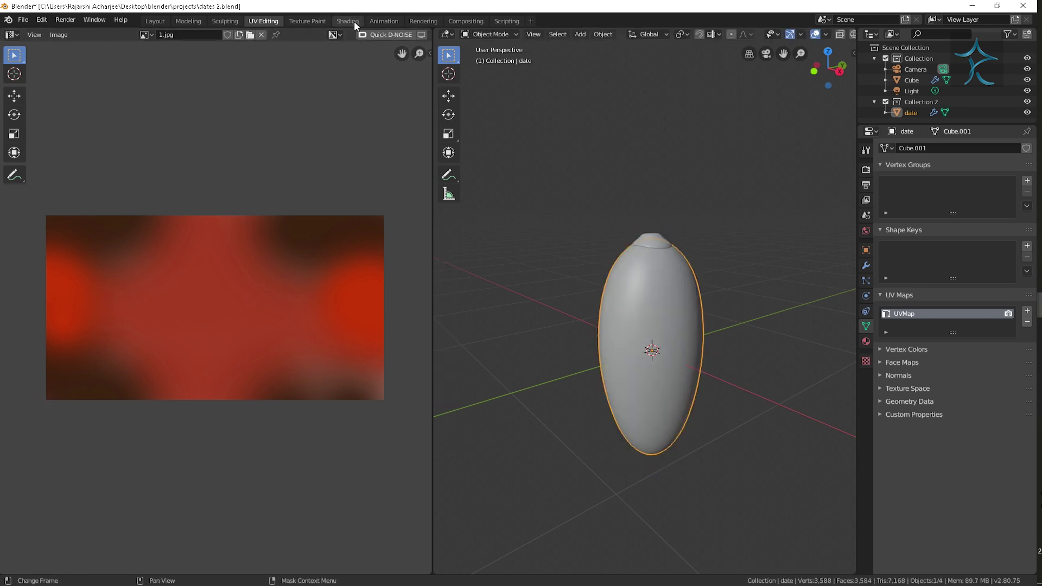
Step: Preview the date with Rendered shading, then dismiss the shading choices
{"action": "left_click", "coordinate": [348, 21]}
{"action": "key", "text": "z"}
{"action": "left_click", "coordinate": [574, 135]}
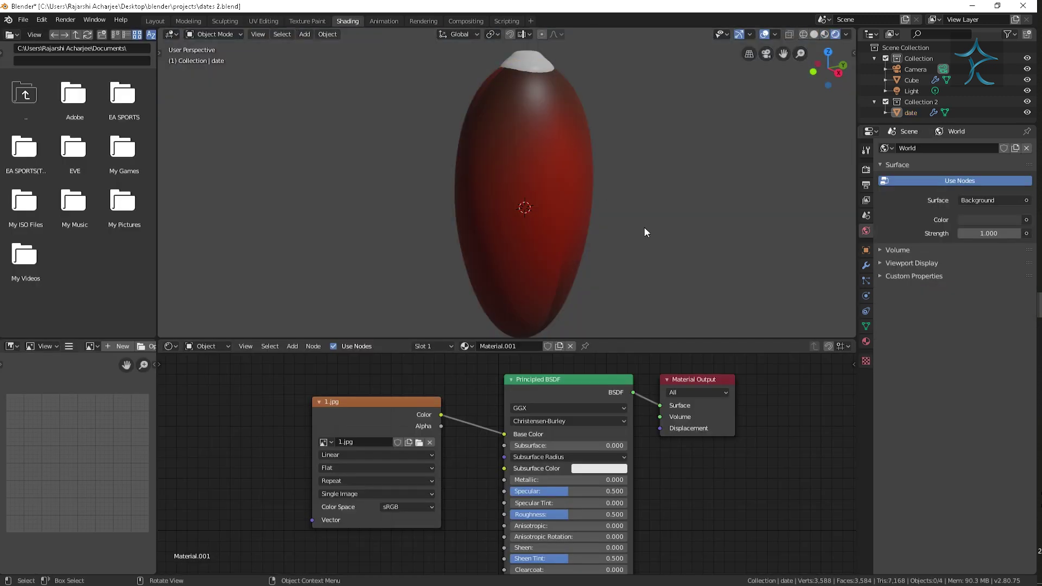
{"action": "key", "text": "z"}
Step: Check the Texture Paint and UV Editing workspaces, viewing the date's UVs in Material Preview
{"action": "key", "text": "z"}
{"action": "left_click", "coordinate": [738, 250]}
{"action": "left_click", "coordinate": [308, 21]}
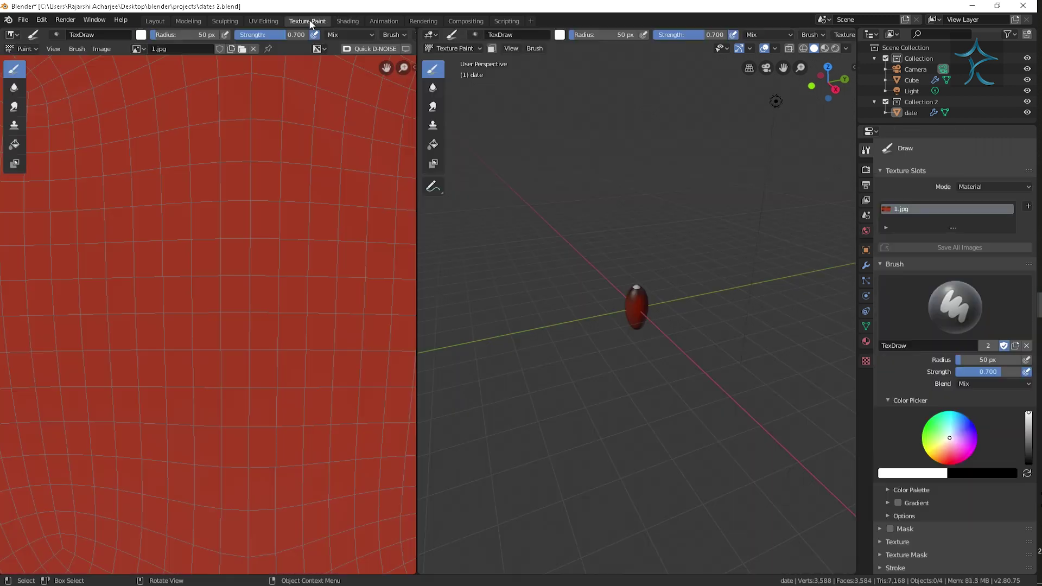
{"action": "key", "text": "ctrl+Page_Up"}
{"action": "left_click", "coordinate": [663, 317]}
{"action": "key", "text": "z"}
{"action": "left_click", "coordinate": [723, 359]}
{"action": "scroll", "coordinate": [723, 360], "scroll_direction": "up", "scroll_amount": 2}
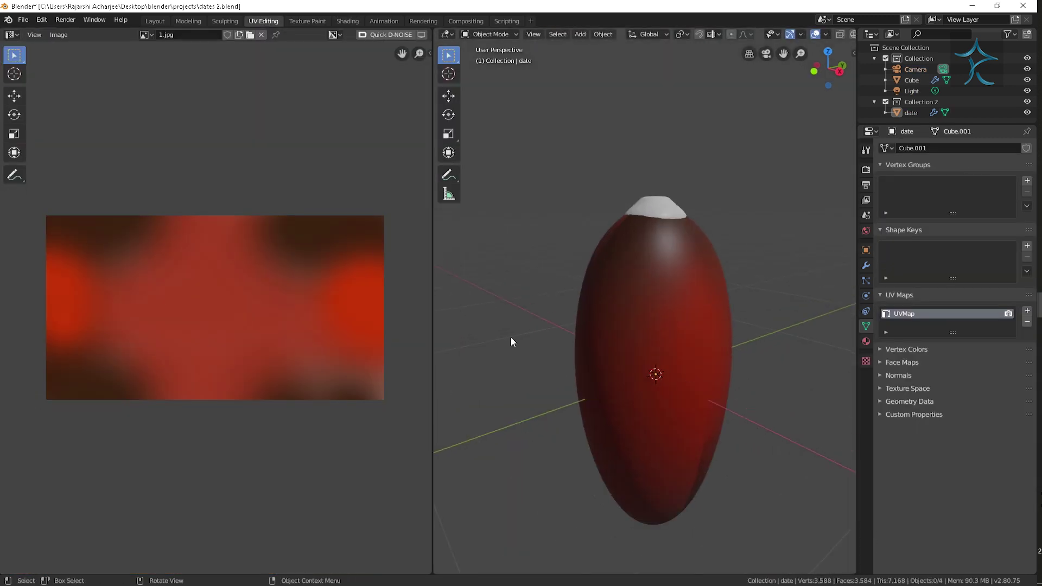
{"action": "key", "text": "Tab"}
{"action": "key", "text": "a"}
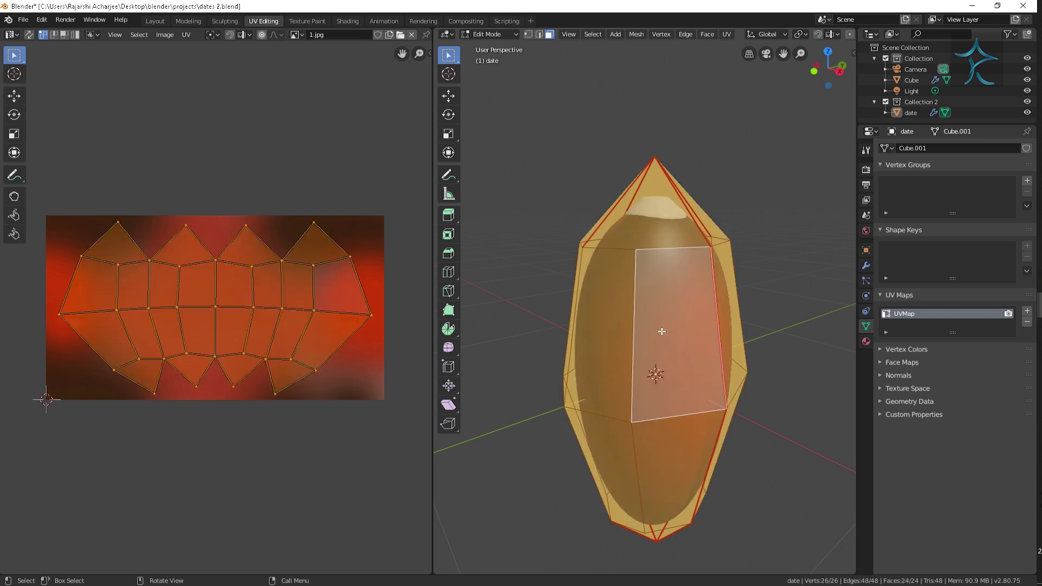
{"action": "mouse_move", "coordinate": [673, 340]}
{"action": "middle_mouse_down"}
{"action": "mouse_move", "coordinate": [611, 294]}
{"action": "mouse_move", "coordinate": [553, 314]}
{"action": "mouse_move", "coordinate": [536, 240]}
{"action": "mouse_move", "coordinate": [540, 205]}
{"action": "mouse_move", "coordinate": [546, 295]}
{"action": "middle_mouse_up"}
{"action": "key", "text": "Tab"}
Step: Return to Shading in Material Preview and rearrange the 1.jpg node tree
{"action": "scroll", "coordinate": [539, 292], "scroll_direction": "down", "scroll_amount": 2}
{"action": "scroll", "coordinate": [540, 292], "scroll_direction": "up", "scroll_amount": 2}
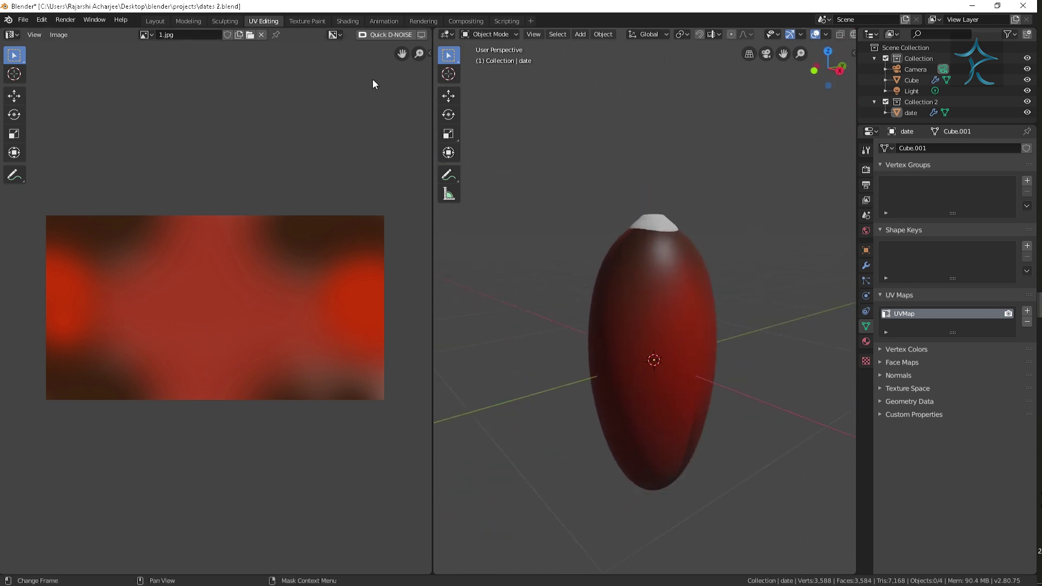
{"action": "left_click", "coordinate": [345, 22]}
{"action": "key", "text": "z"}
{"action": "left_click", "coordinate": [624, 314]}
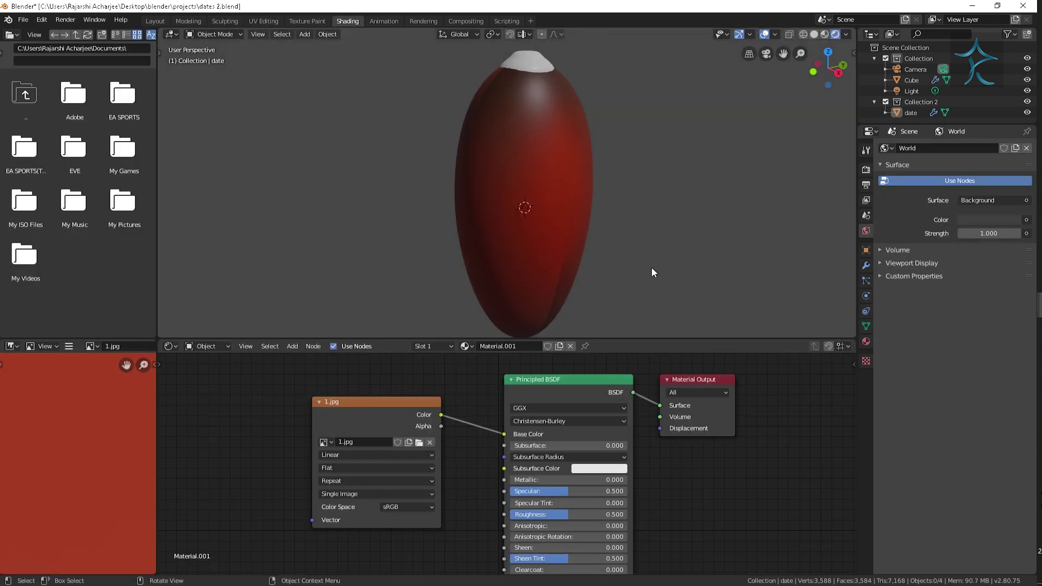
{"action": "scroll", "coordinate": [656, 484], "scroll_direction": "down", "scroll_amount": 2}
{"action": "middle_click_drag", "start_coordinate": [656, 477], "coordinate": [769, 458]}
{"action": "left_click_drag", "start_coordinate": [521, 402], "coordinate": [365, 393]}
{"action": "scroll", "coordinate": [545, 494], "scroll_direction": "up", "scroll_amount": 1}
{"action": "mouse_move", "coordinate": [545, 494]}
{"action": "middle_mouse_down"}
{"action": "mouse_move", "coordinate": [607, 452]}
{"action": "mouse_move", "coordinate": [596, 464]}
{"action": "mouse_move", "coordinate": [618, 484]}
{"action": "middle_mouse_up"}
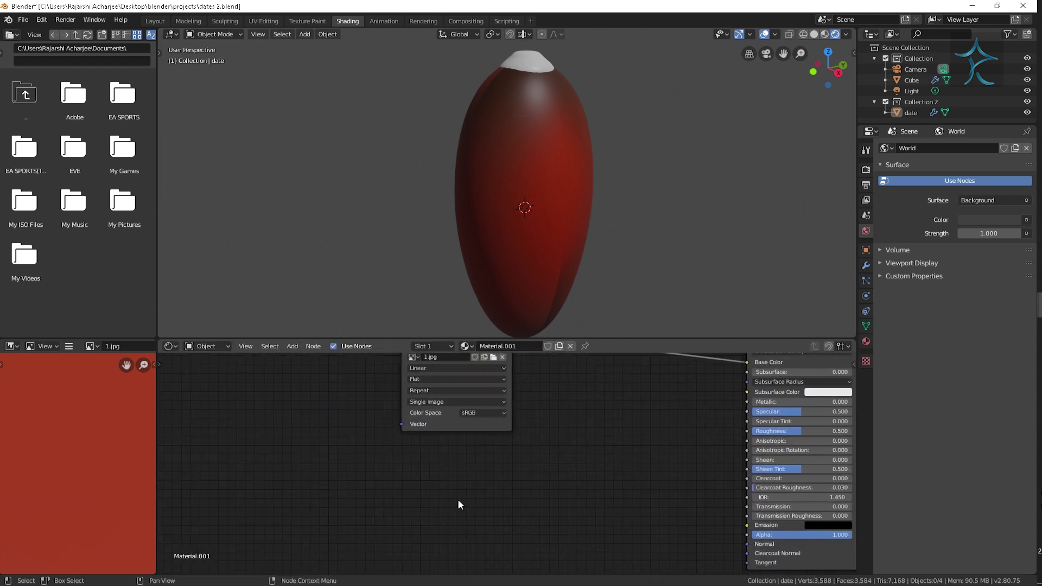
Step: Add a Noise Texture node below the shader and connect it to Roughness
{"action": "key", "text": "shift+a"}
{"action": "left_click", "coordinate": [543, 452]}
{"action": "left_click", "coordinate": [591, 467]}
{"action": "left_click_drag", "start_coordinate": [624, 455], "coordinate": [747, 431]}
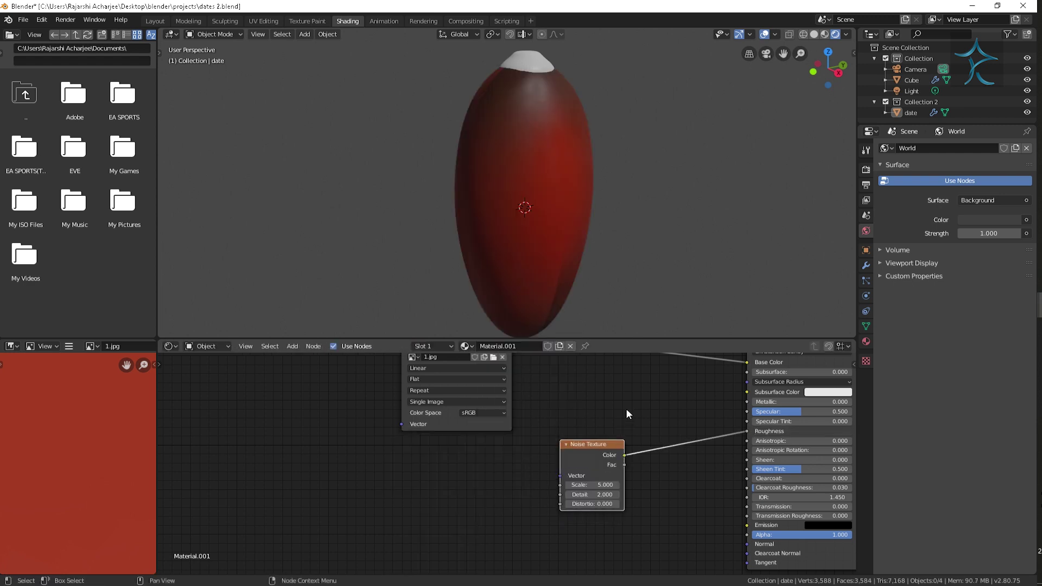
{"action": "scroll", "coordinate": [559, 440], "scroll_direction": "up", "scroll_amount": 2, "text": "ctrl"}
{"action": "scroll", "coordinate": [493, 473], "scroll_direction": "up", "scroll_amount": 2, "text": "ctrl"}
Step: Add Texture Coordinate and Mapping nodes, linking Generated → Mapping → Noise Vector
{"action": "key", "text": "shift+a"}
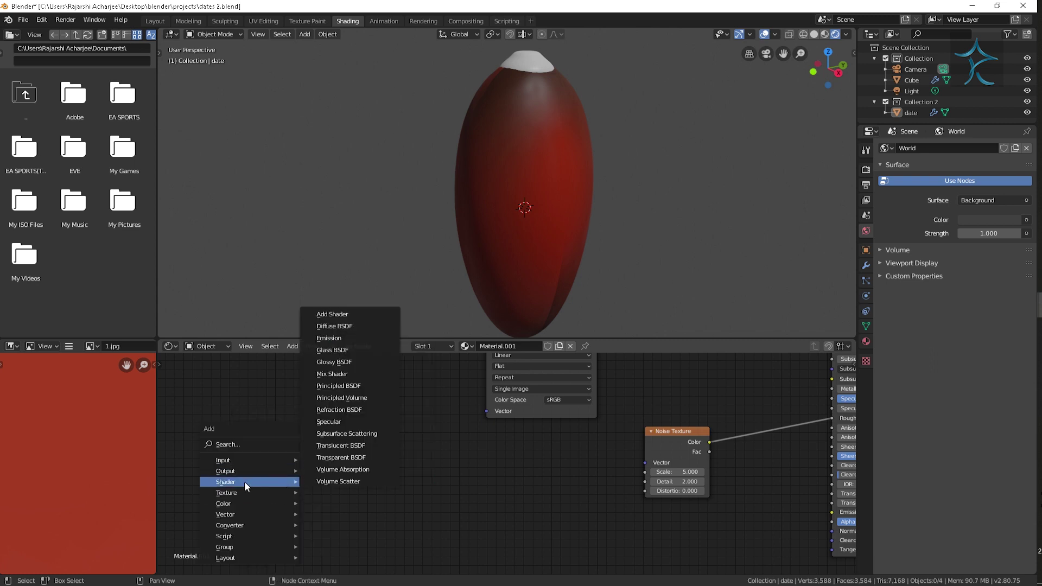
{"action": "mouse_move", "coordinate": [223, 461]}
{"action": "left_click", "coordinate": [358, 424]}
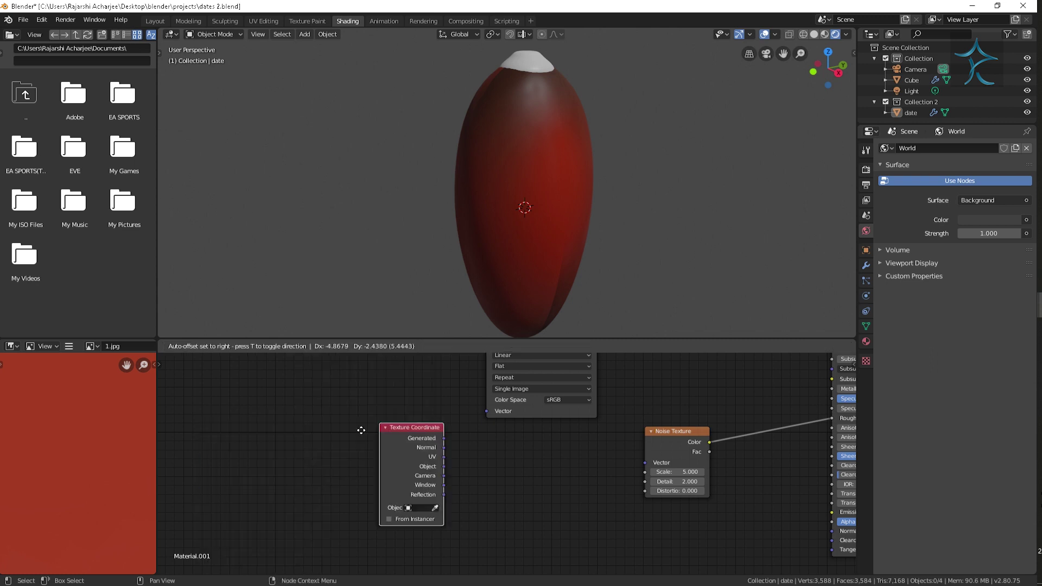
{"action": "left_click", "coordinate": [266, 435]}
{"action": "key", "text": "shift+a"}
{"action": "mouse_move", "coordinate": [352, 530]}
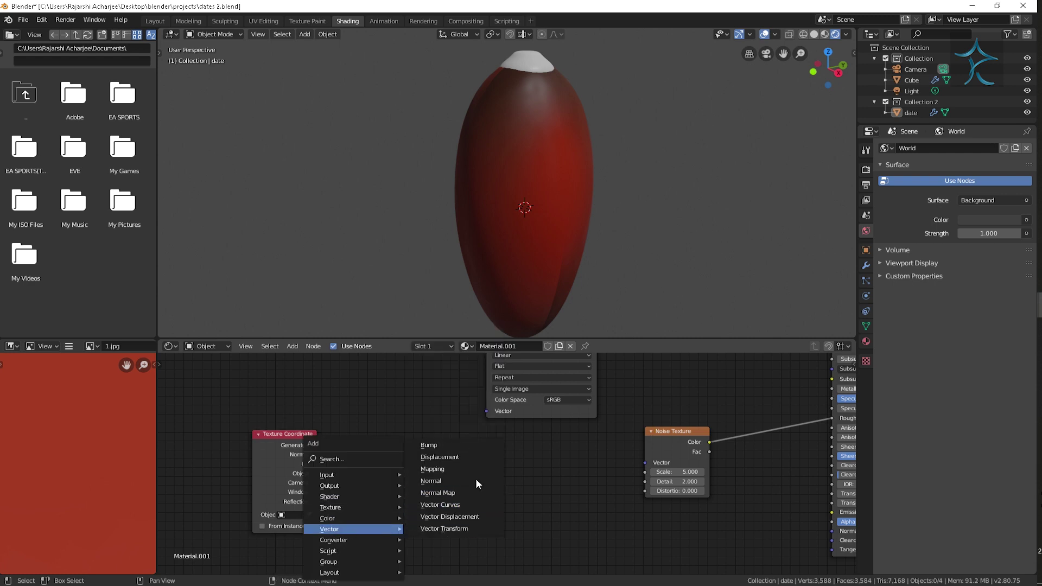
{"action": "left_click", "coordinate": [434, 469]}
{"action": "left_click", "coordinate": [544, 460]}
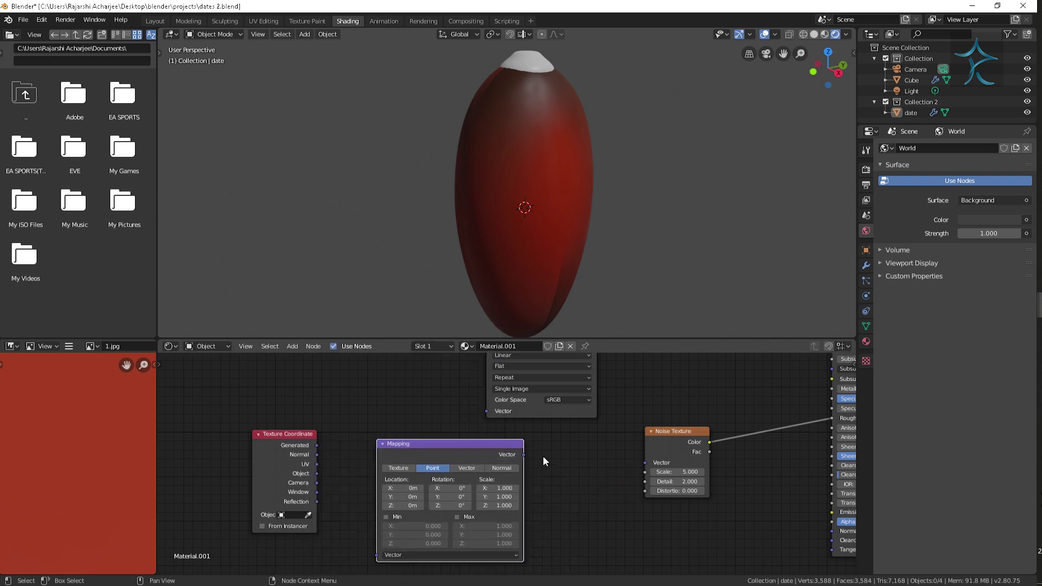
{"action": "left_click_drag", "start_coordinate": [645, 463], "coordinate": [646, 463]}
{"action": "mouse_move", "coordinate": [297, 442]}
{"action": "left_mouse_down"}
{"action": "mouse_move", "coordinate": [267, 445]}
{"action": "mouse_move", "coordinate": [377, 555]}
{"action": "left_mouse_up"}
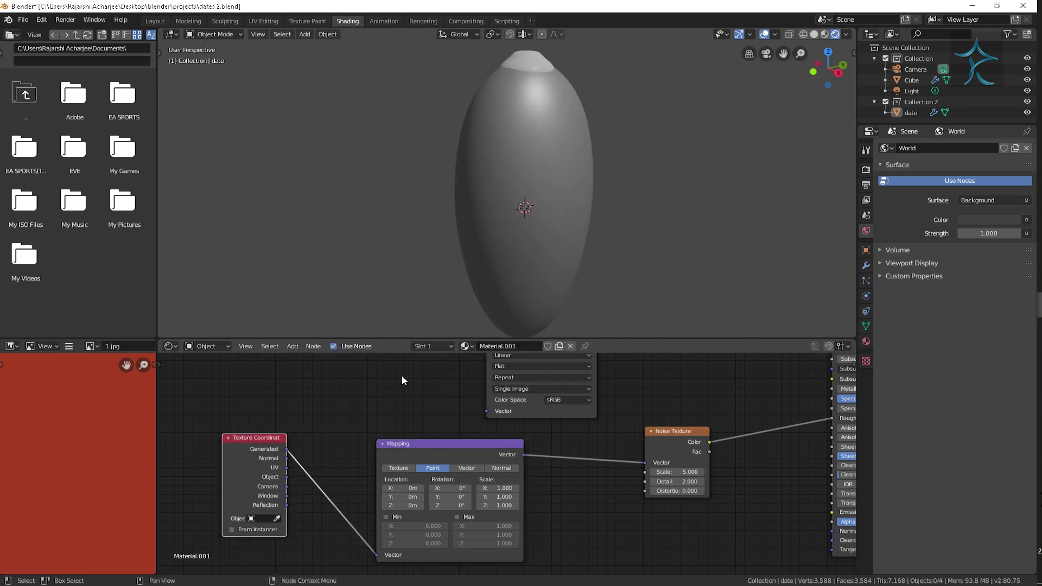
Step: Edit the noise Scale value and switch the render engine to Cycles
{"action": "left_click", "coordinate": [679, 470]}
{"action": "type", "text": "7.900"}
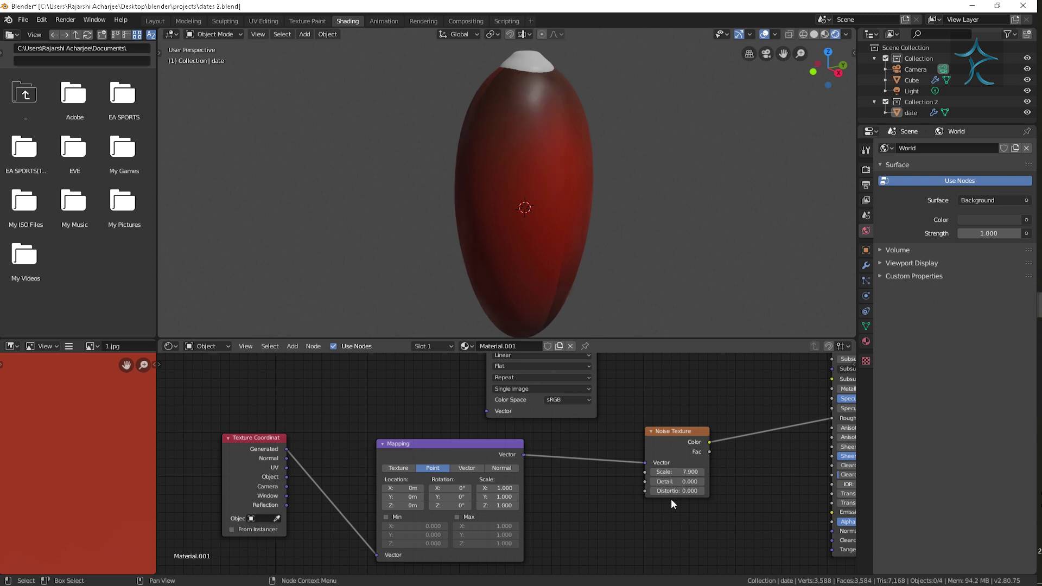
{"action": "middle_click_drag", "start_coordinate": [646, 239], "coordinate": [667, 217]}
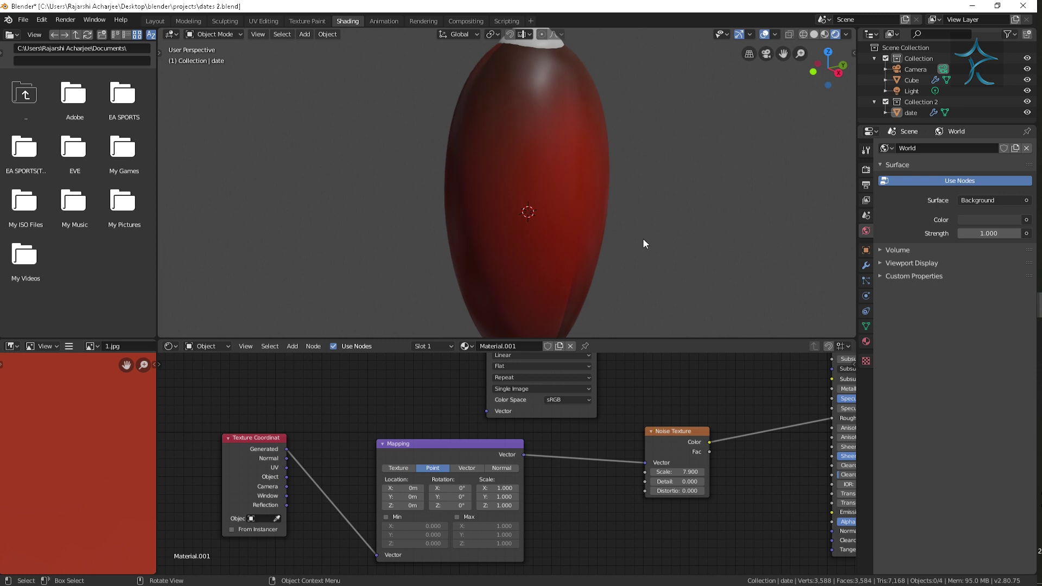
{"action": "key", "text": "z"}
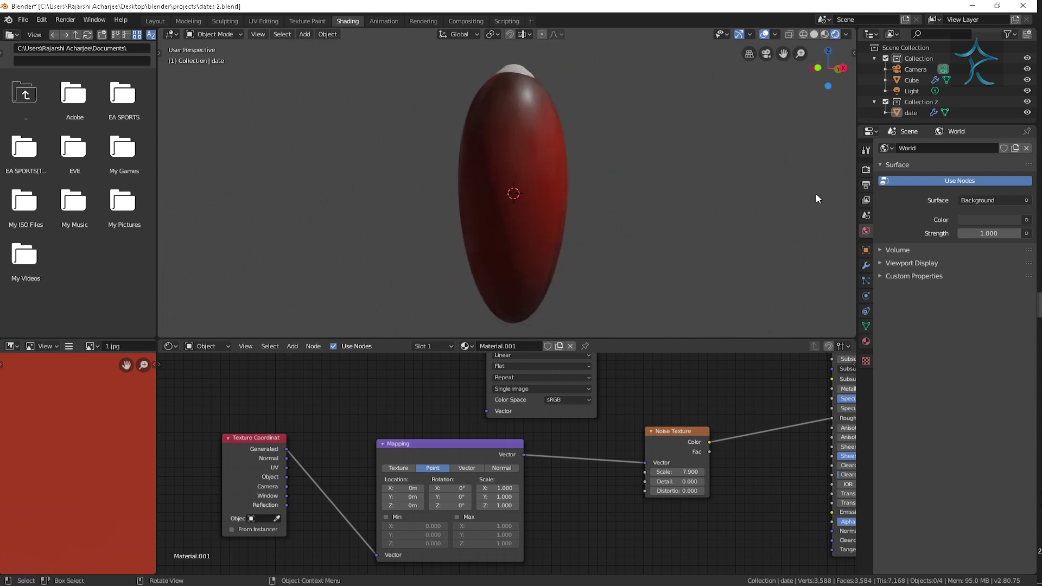
{"action": "left_click", "coordinate": [865, 170]}
{"action": "left_click", "coordinate": [993, 148]}
{"action": "left_click", "coordinate": [983, 171]}
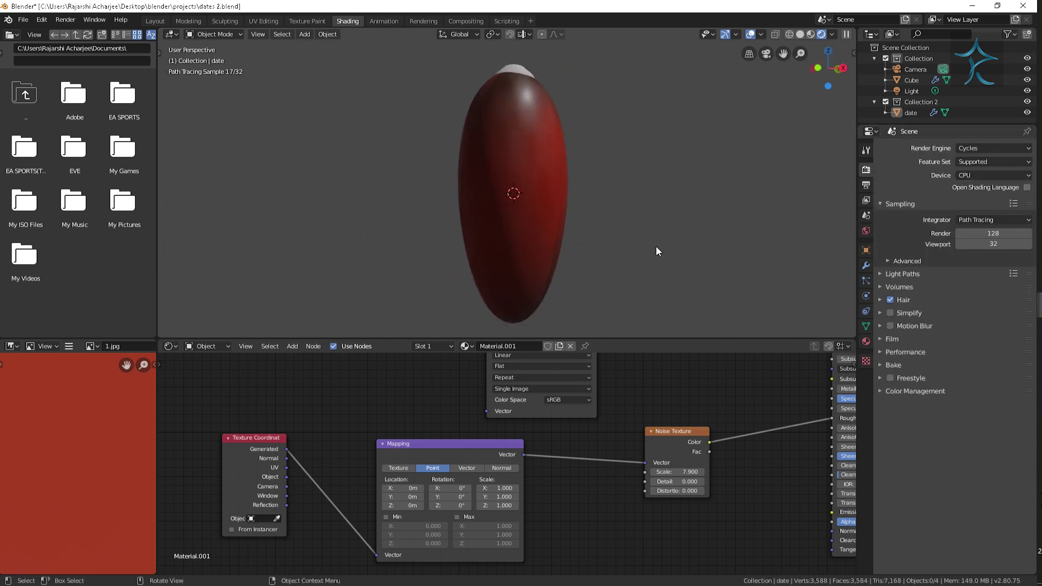
{"action": "scroll", "coordinate": [622, 263], "scroll_direction": "down", "scroll_amount": 2}
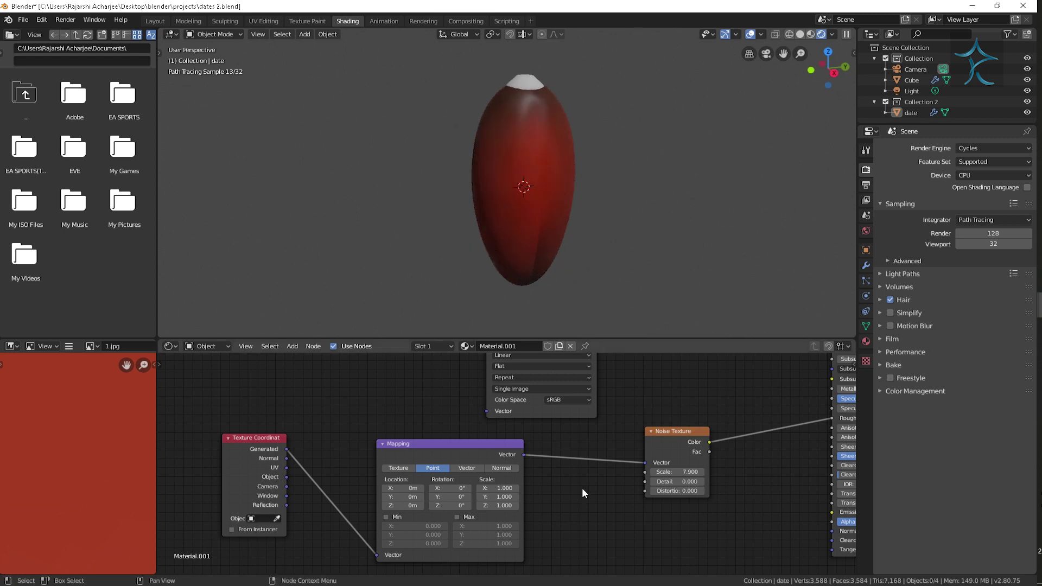
{"action": "scroll", "coordinate": [582, 487], "scroll_direction": "up", "scroll_amount": 1}
{"action": "middle_click_drag", "start_coordinate": [602, 493], "coordinate": [587, 507], "text": "ctrl"}
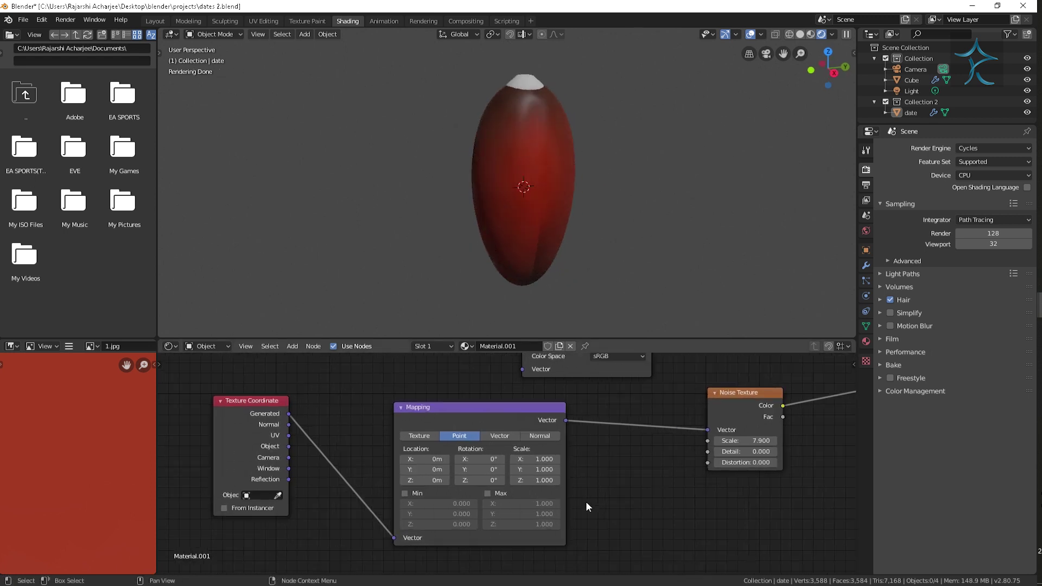
Step: Preview the noise on the date and set Mapping rotation to 12.9°, 2.1°, 2.6°
{"action": "left_click", "coordinate": [745, 411], "text": "ctrl+shift"}
{"action": "scroll", "coordinate": [505, 459], "scroll_direction": "up", "scroll_amount": 1}
{"action": "left_click_drag", "start_coordinate": [478, 460], "coordinate": [624, 476]}
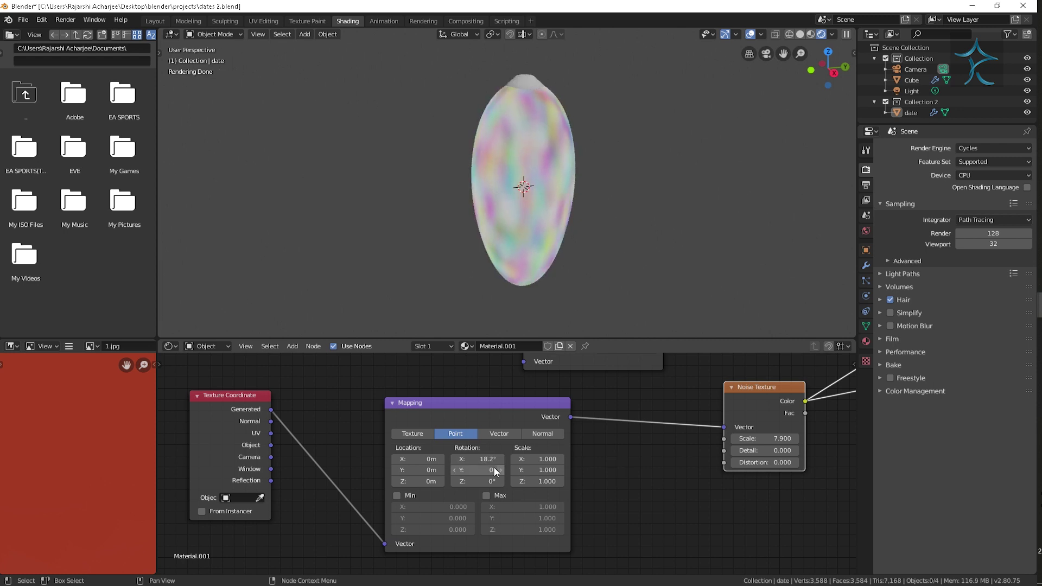
{"action": "type", "text": "9"}
{"action": "key", "text": "Return"}
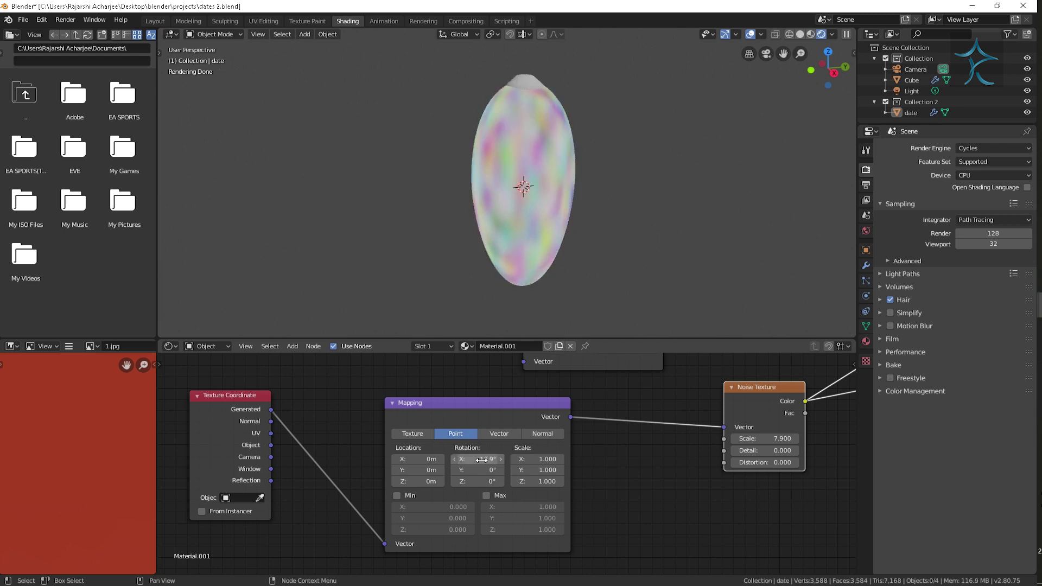
{"action": "left_click", "coordinate": [673, 488]}
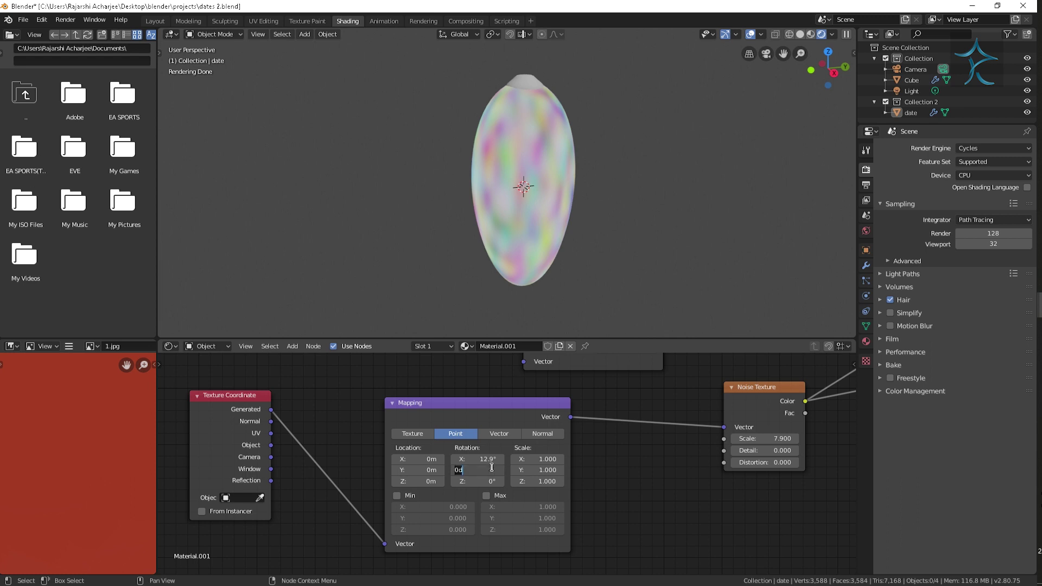
{"action": "key", "text": "Return"}
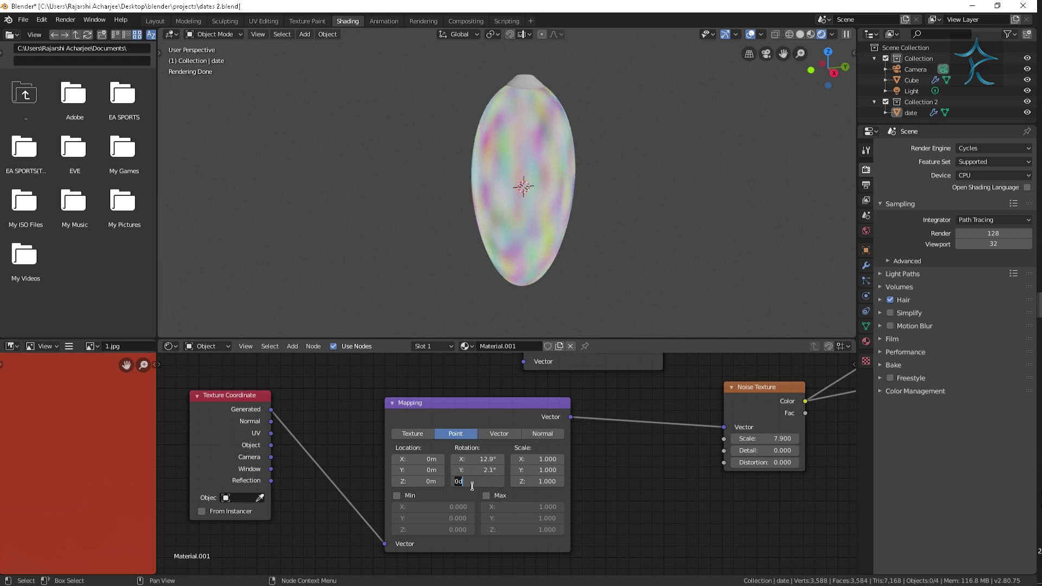
{"action": "type", "text": "6"}
{"action": "key", "text": "Return"}
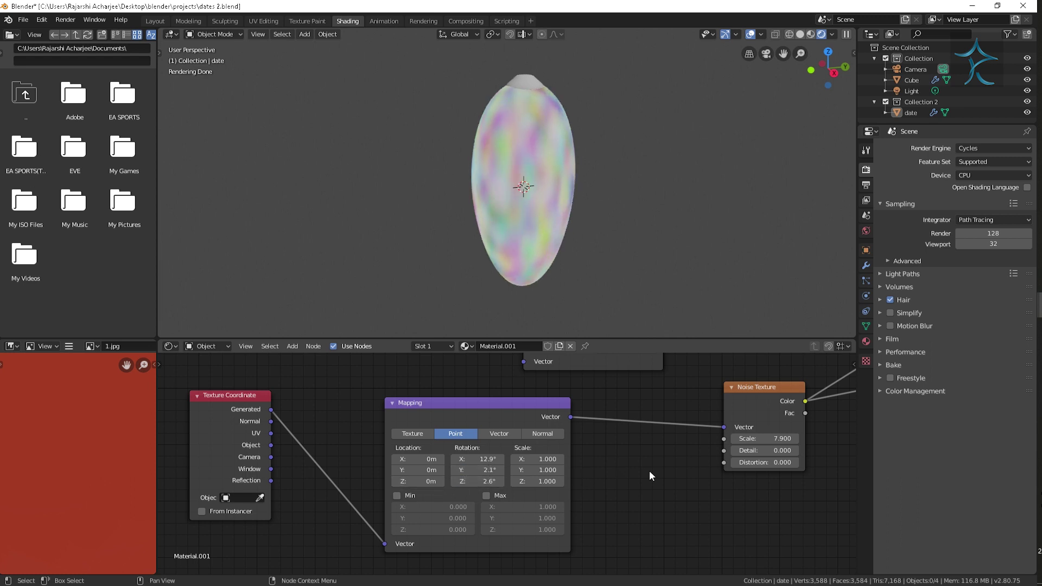
Step: Set the Mapping location X to 3.4 m and scale X to 0.1
{"action": "left_click_drag", "start_coordinate": [418, 459], "coordinate": [437, 459]}
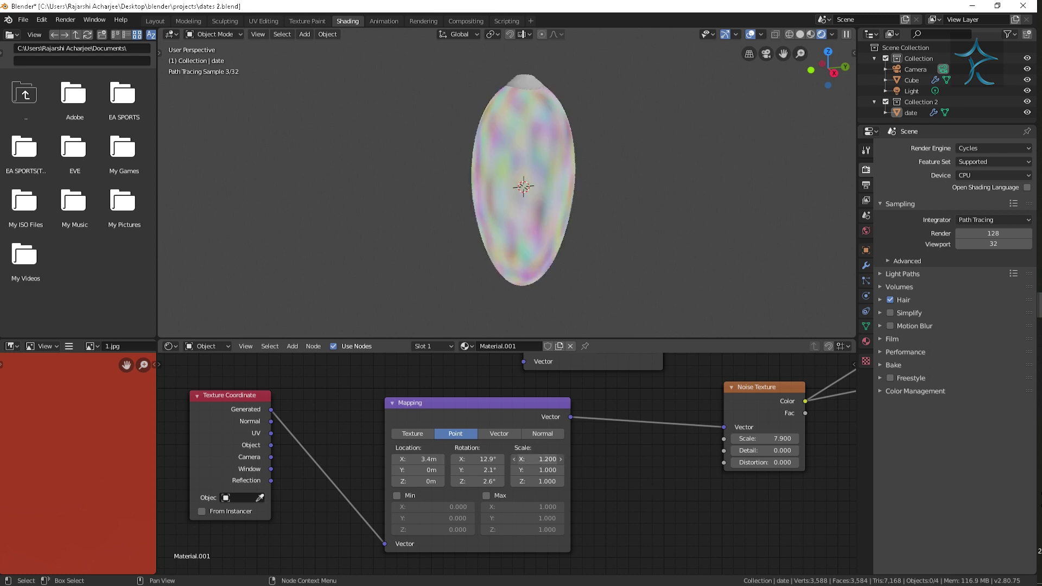
{"action": "left_click", "coordinate": [530, 459]}
{"action": "type", "text": "-0.6"}
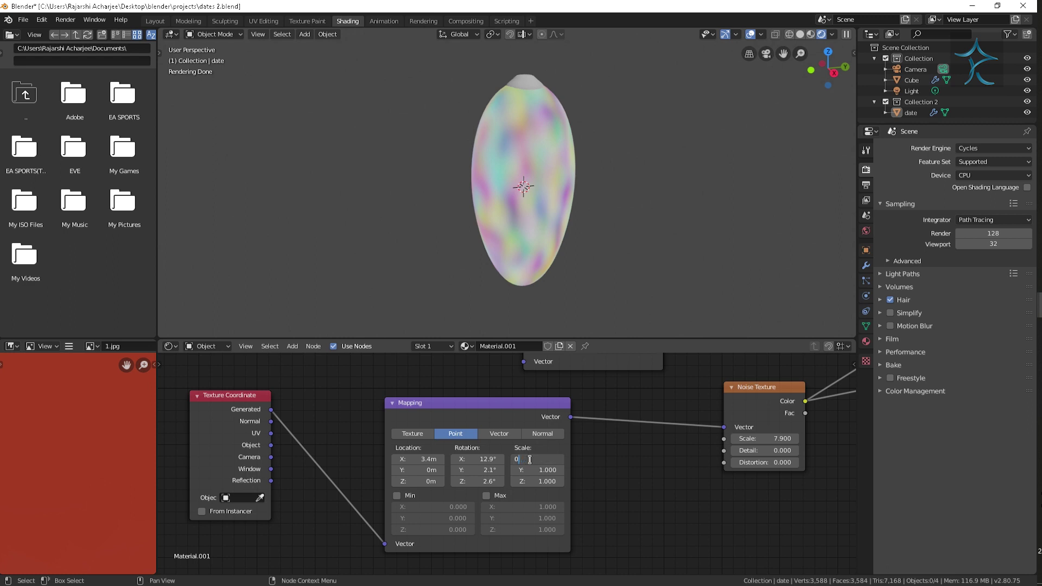
{"action": "type", "text": ".1"}
{"action": "key", "text": "Return"}
{"action": "scroll", "coordinate": [632, 467], "scroll_direction": "down", "scroll_amount": 1}
Step: Cut the noise preview link and tidy the Texture Coordinate, Mapping and Noise nodes
{"action": "scroll", "coordinate": [696, 428], "scroll_direction": "down", "scroll_amount": 3}
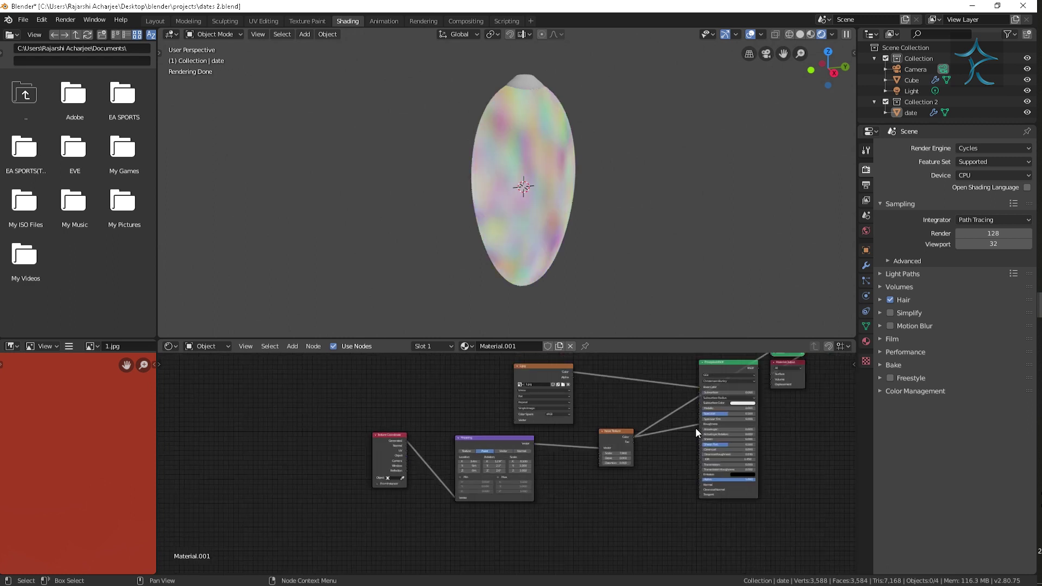
{"action": "left_click_drag", "start_coordinate": [700, 398], "coordinate": [728, 363]}
{"action": "scroll", "coordinate": [630, 419], "scroll_direction": "up", "scroll_amount": 1}
{"action": "scroll", "coordinate": [628, 474], "scroll_direction": "up", "scroll_amount": 1}
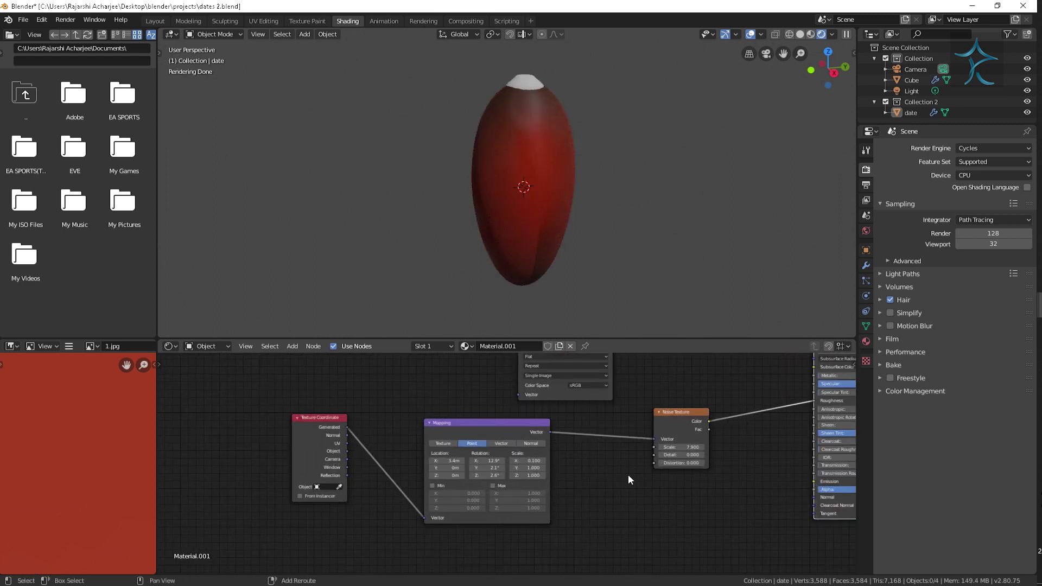
{"action": "middle_click_drag", "start_coordinate": [608, 478], "coordinate": [594, 484]}
{"action": "left_click_drag", "start_coordinate": [307, 424], "coordinate": [253, 412]}
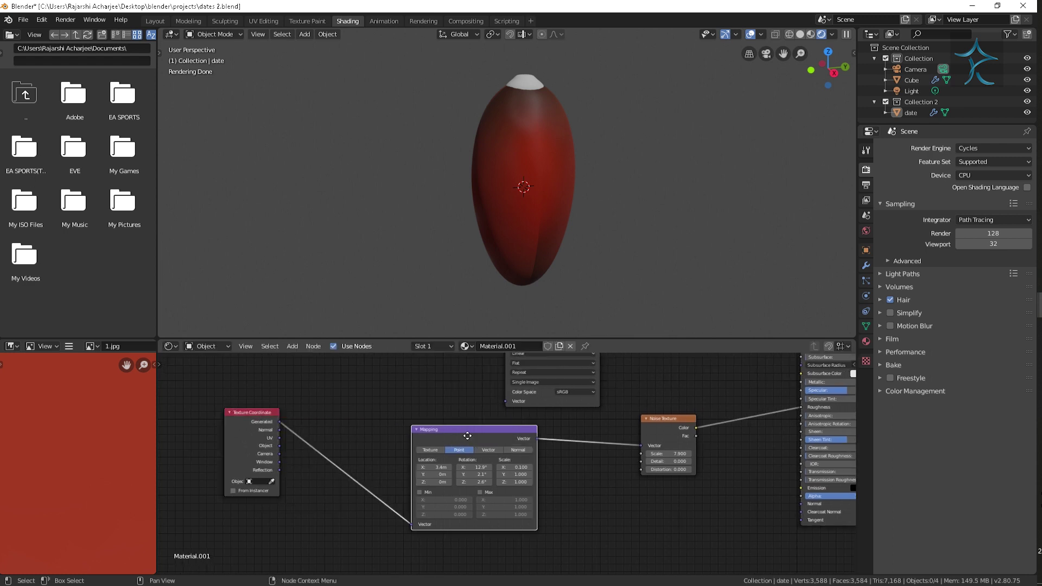
{"action": "left_click_drag", "start_coordinate": [446, 429], "coordinate": [362, 413]}
{"action": "left_click_drag", "start_coordinate": [666, 444], "coordinate": [560, 451]}
{"action": "scroll", "coordinate": [679, 478], "scroll_direction": "up", "scroll_amount": 1}
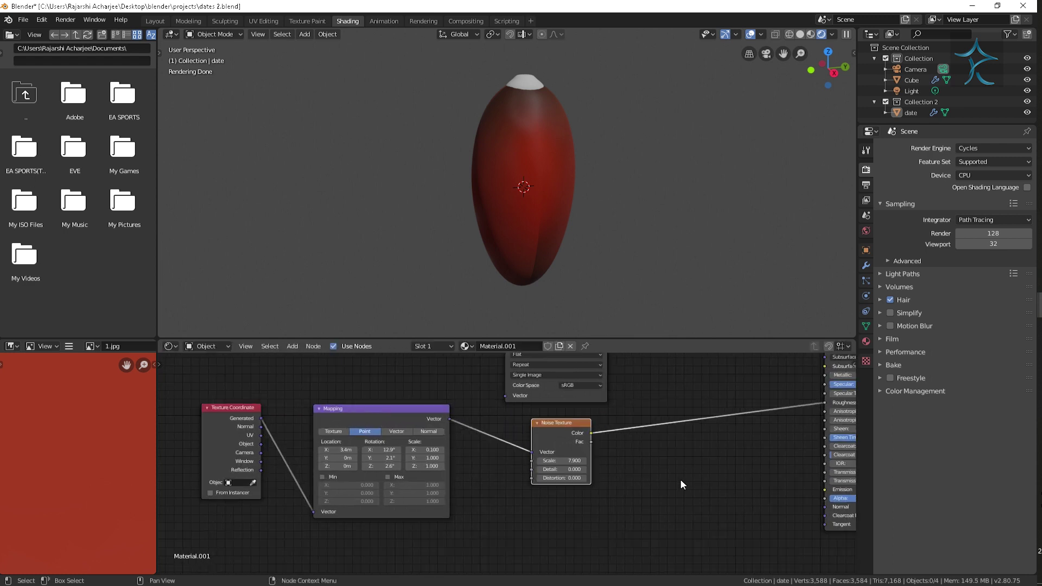
{"action": "middle_click_drag", "start_coordinate": [680, 479], "coordinate": [705, 450]}
{"action": "left_click", "coordinate": [705, 450]}
Step: Add a Ridged Multifractal Musgrave Texture node below the noise
{"action": "key", "text": "shift+a"}
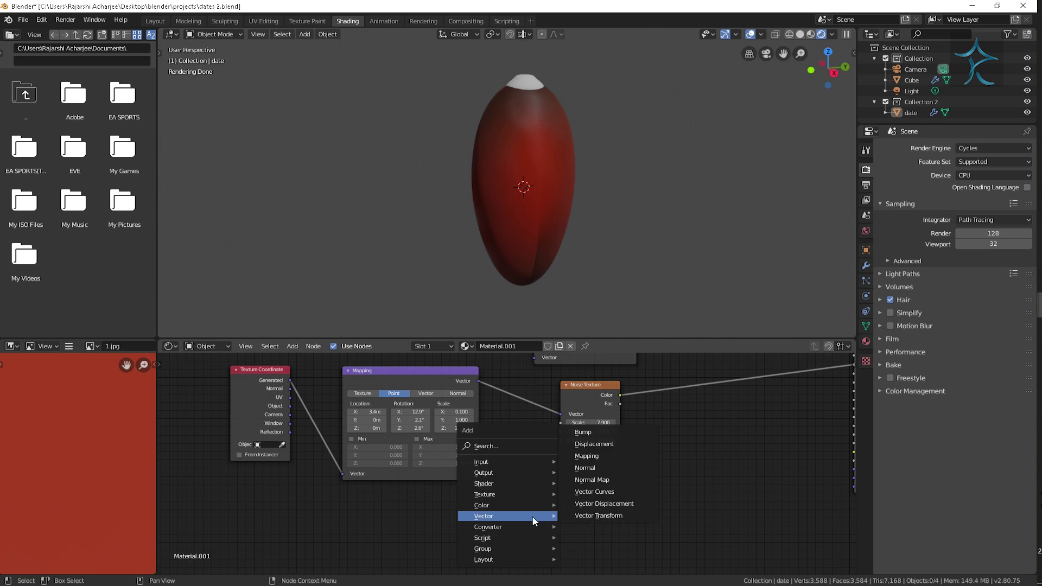
{"action": "mouse_move", "coordinate": [485, 494]}
{"action": "left_click", "coordinate": [637, 435]}
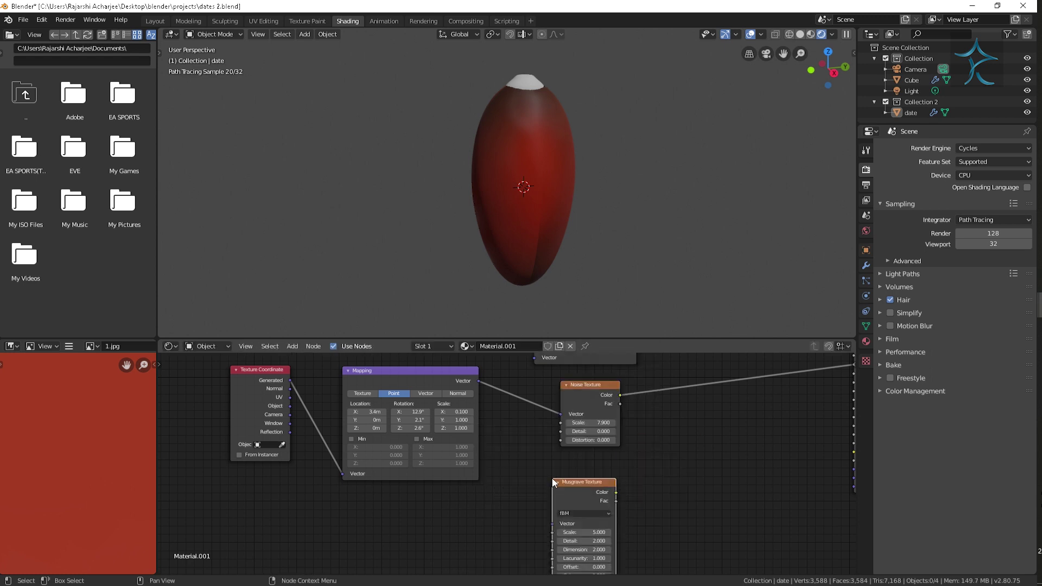
{"action": "left_click", "coordinate": [583, 513]}
{"action": "left_click", "coordinate": [602, 524]}
{"action": "left_click_drag", "start_coordinate": [592, 483], "coordinate": [575, 469]}
Step: Insert a Math Subtract node on the noise-to-shader link, fed by Musgrave Color
{"action": "key", "text": "shift+a"}
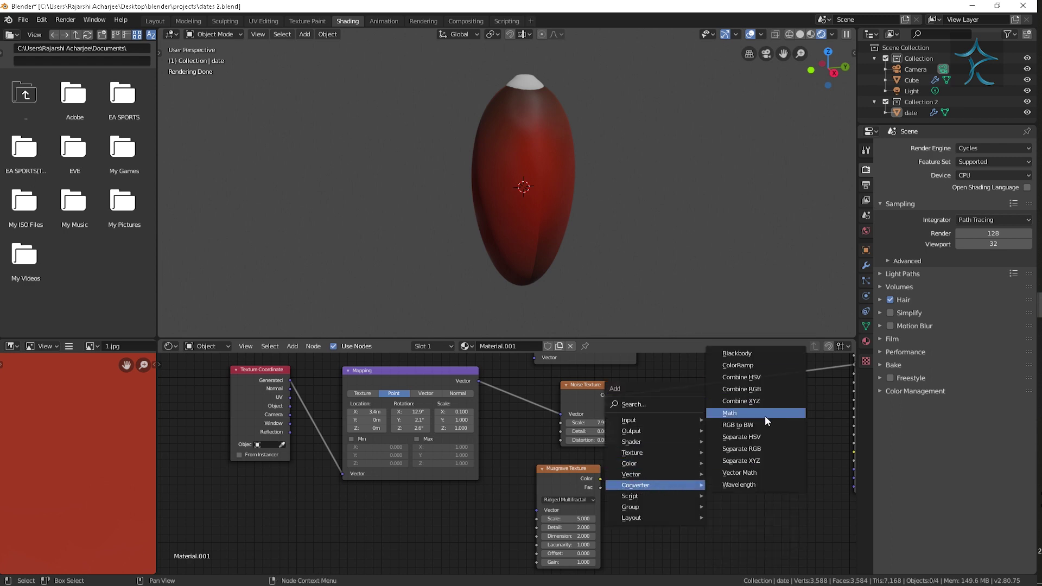
{"action": "left_click", "coordinate": [766, 421]}
{"action": "left_click", "coordinate": [764, 419]}
{"action": "middle_click_drag", "start_coordinate": [708, 453], "coordinate": [607, 495]}
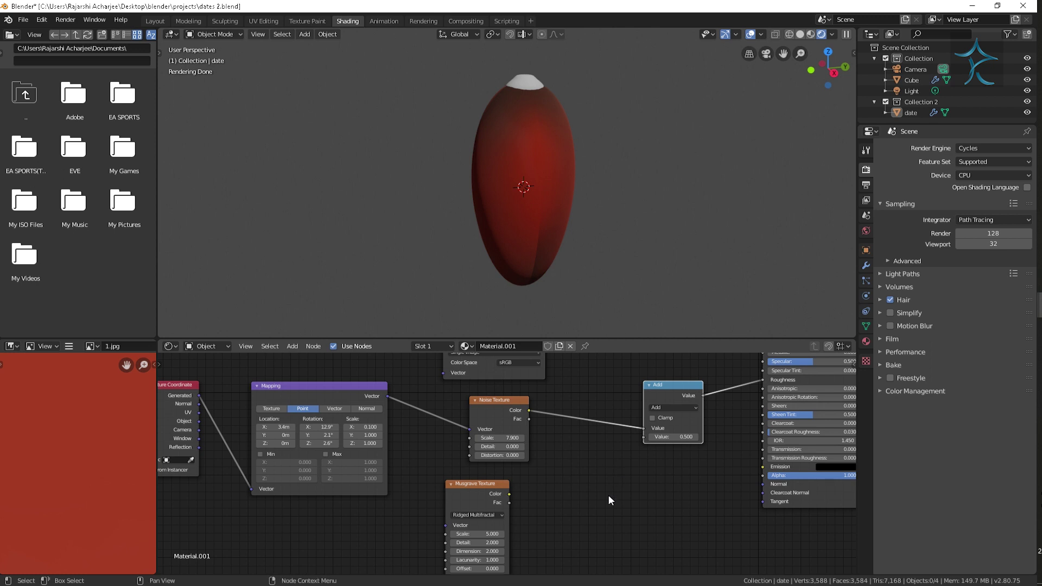
{"action": "left_click_drag", "start_coordinate": [508, 494], "coordinate": [643, 437]}
{"action": "left_click", "coordinate": [685, 407]}
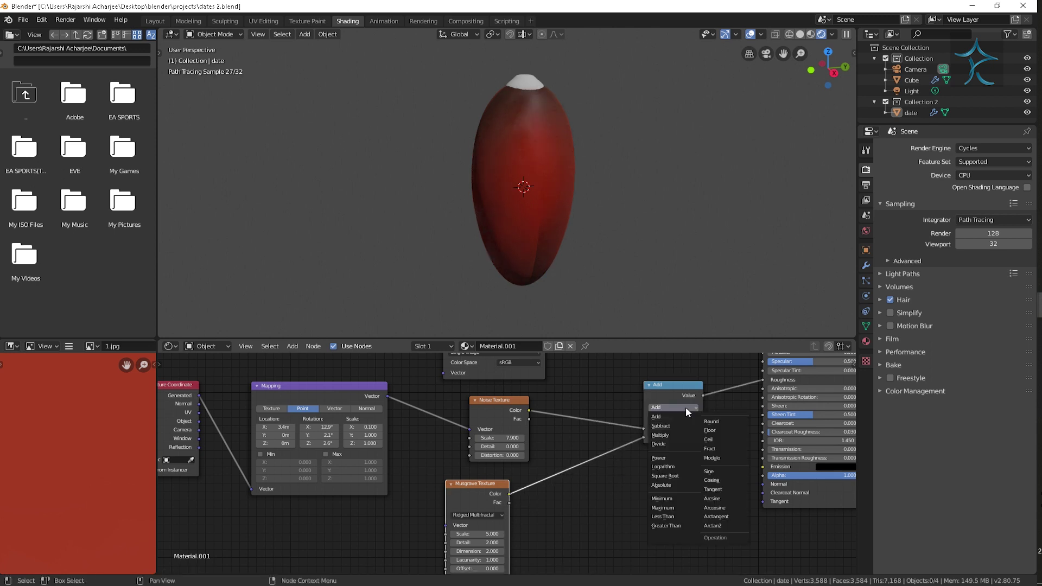
{"action": "left_click", "coordinate": [673, 426]}
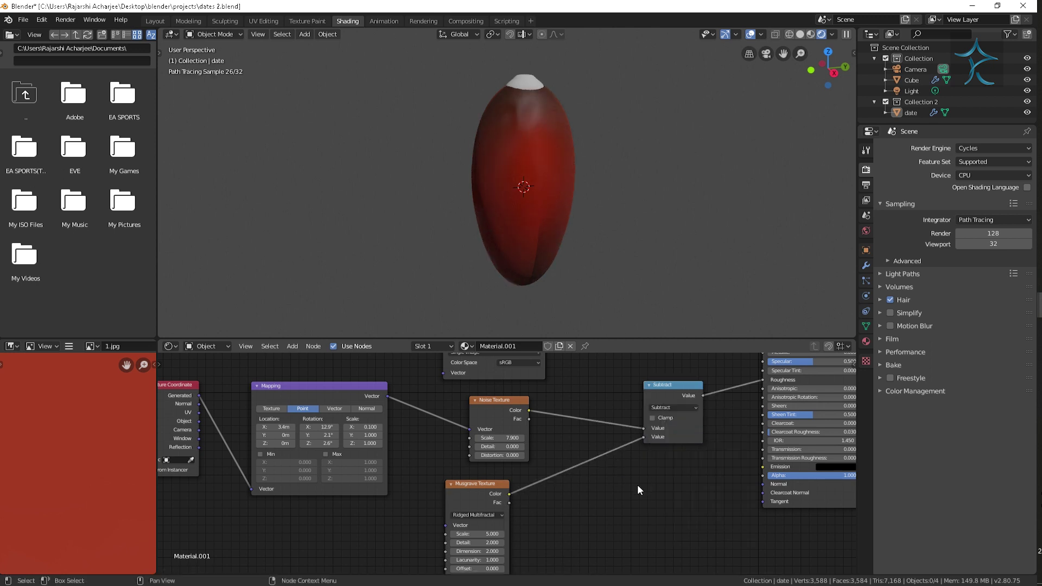
{"action": "middle_click_drag", "start_coordinate": [570, 497], "coordinate": [620, 481]}
{"action": "scroll", "coordinate": [570, 459], "scroll_direction": "down", "scroll_amount": 2}
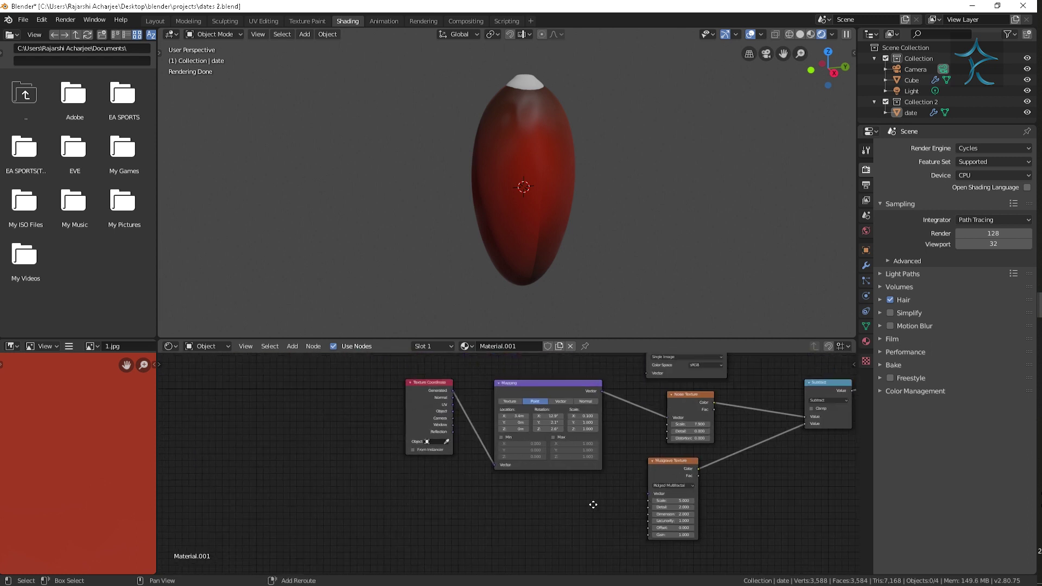
Step: Duplicate the Texture Coordinate and Mapping nodes to drive the Musgrave Vector
{"action": "key", "text": "b"}
{"action": "left_click_drag", "start_coordinate": [423, 372], "coordinate": [567, 529]}
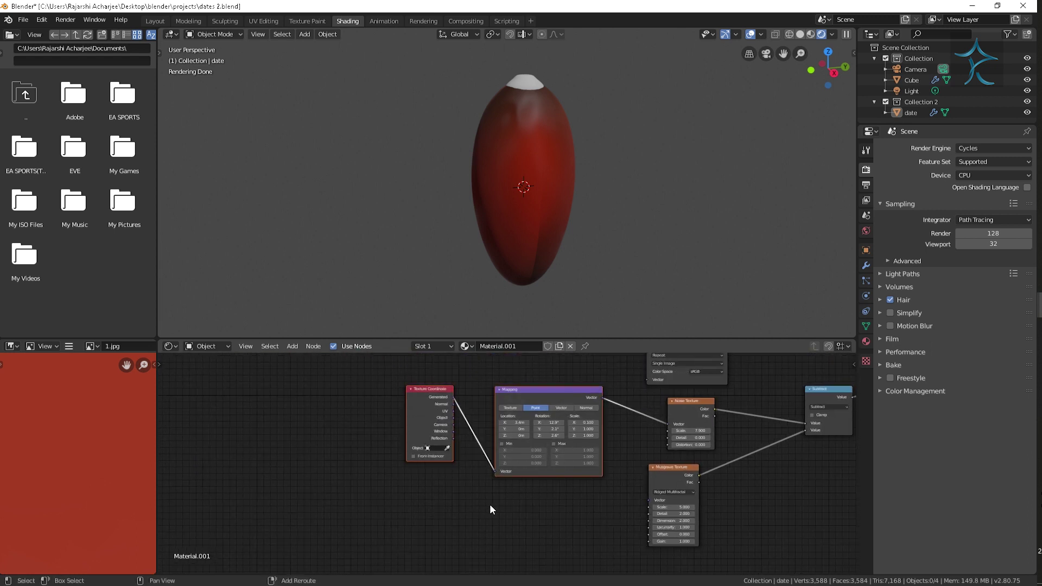
{"action": "key", "text": "shift+d"}
{"action": "left_click", "coordinate": [584, 480]}
{"action": "left_click_drag", "start_coordinate": [660, 503], "coordinate": [650, 500]}
{"action": "scroll", "coordinate": [637, 451], "scroll_direction": "up", "scroll_amount": 2}
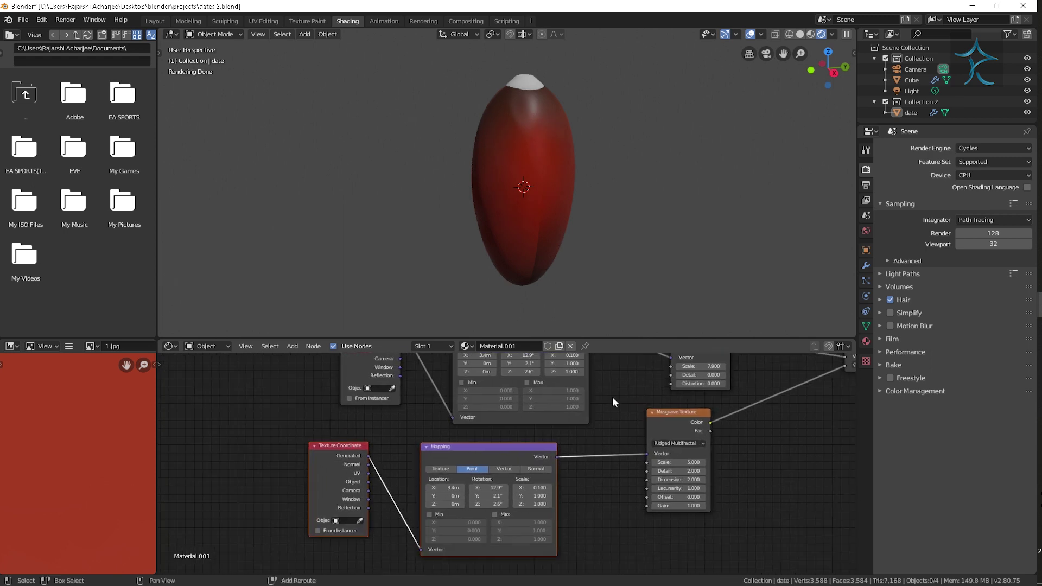
{"action": "scroll", "coordinate": [617, 447], "scroll_direction": "up", "scroll_amount": 1}
{"action": "left_click", "coordinate": [620, 497]}
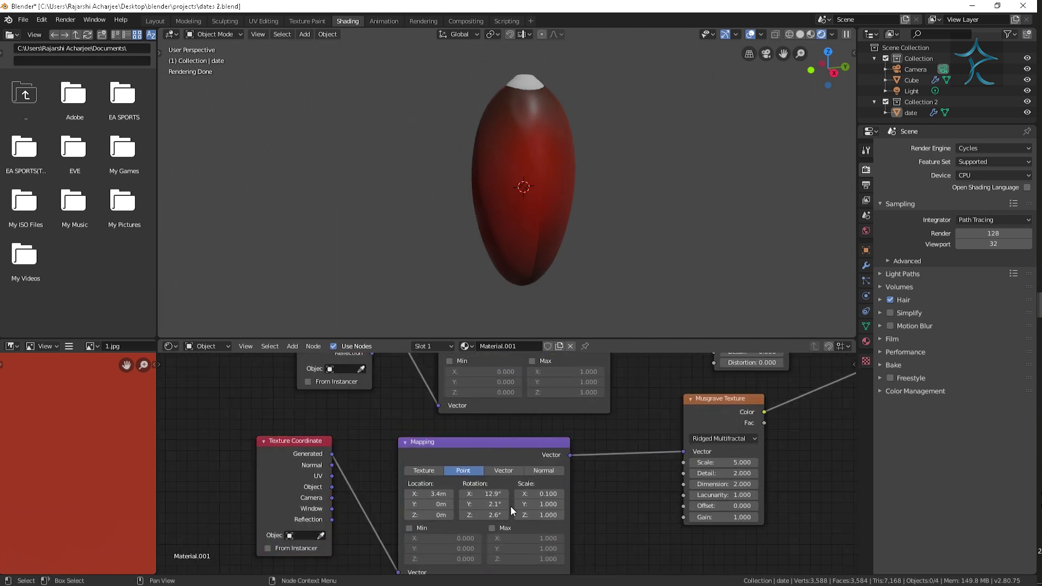
Step: Set the Musgrave Texture scale to 13.9
{"action": "left_click_drag", "start_coordinate": [724, 462], "coordinate": [741, 462]}
{"action": "type", "text": ".9"}
{"action": "key", "text": "Return"}
{"action": "key", "text": "Return"}
{"action": "key", "text": "Return"}
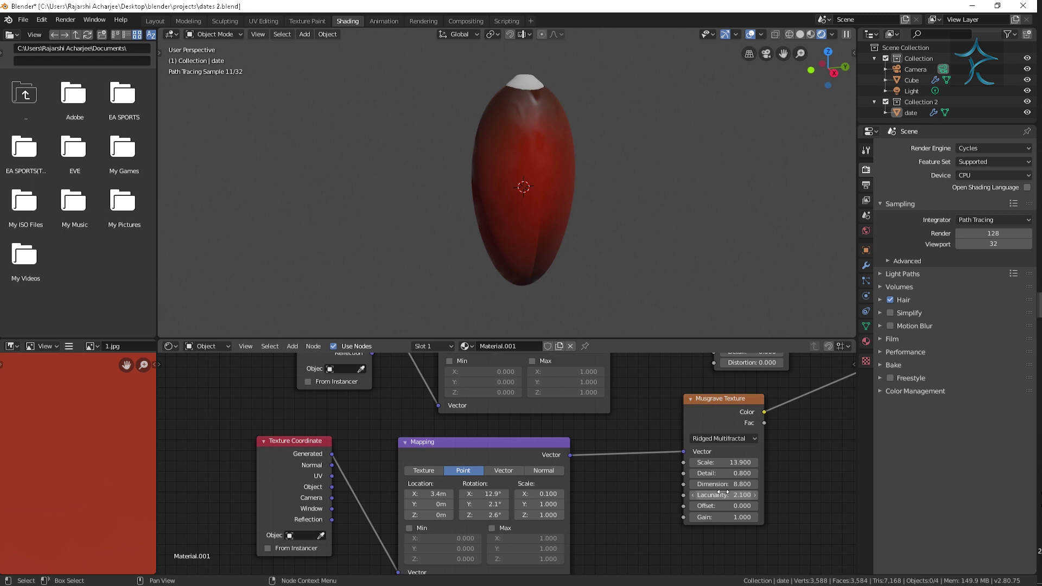
Step: Rotate the Musgrave's mapping to 7.8°, 1.2°, 0.1° and duplicate the Musgrave Texture node
{"action": "left_click_drag", "start_coordinate": [491, 493], "coordinate": [485, 493]}
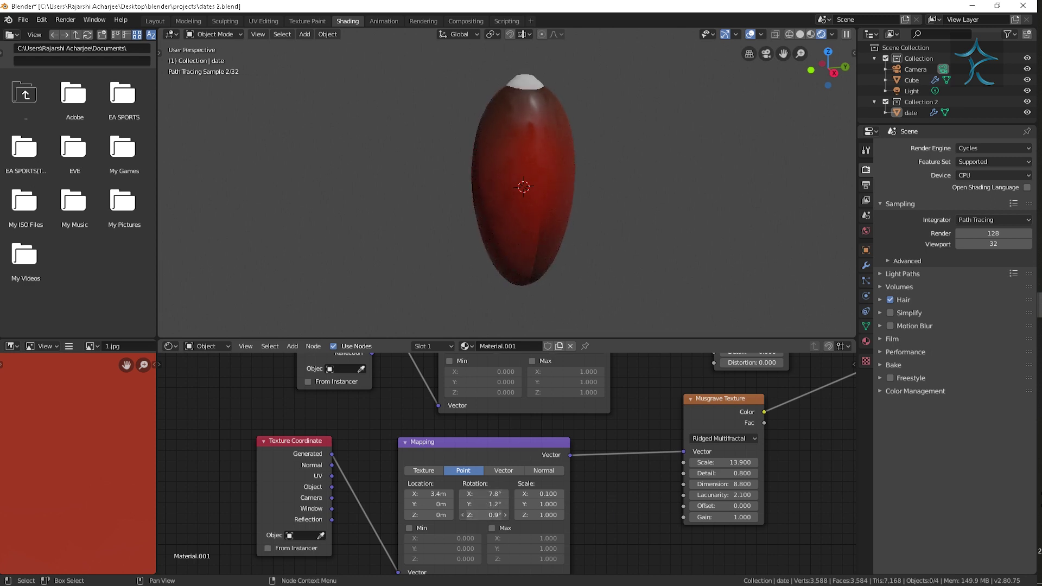
{"action": "scroll", "coordinate": [607, 493], "scroll_direction": "down", "scroll_amount": 3}
{"action": "scroll", "coordinate": [710, 450], "scroll_direction": "down", "scroll_amount": 2}
{"action": "mouse_move", "coordinate": [710, 450]}
{"action": "middle_mouse_down"}
{"action": "mouse_move", "coordinate": [707, 529]}
{"action": "mouse_move", "coordinate": [683, 479]}
{"action": "mouse_move", "coordinate": [731, 465]}
{"action": "middle_mouse_up"}
{"action": "scroll", "coordinate": [702, 454], "scroll_direction": "up", "scroll_amount": 1}
{"action": "scroll", "coordinate": [703, 454], "scroll_direction": "up", "scroll_amount": 2}
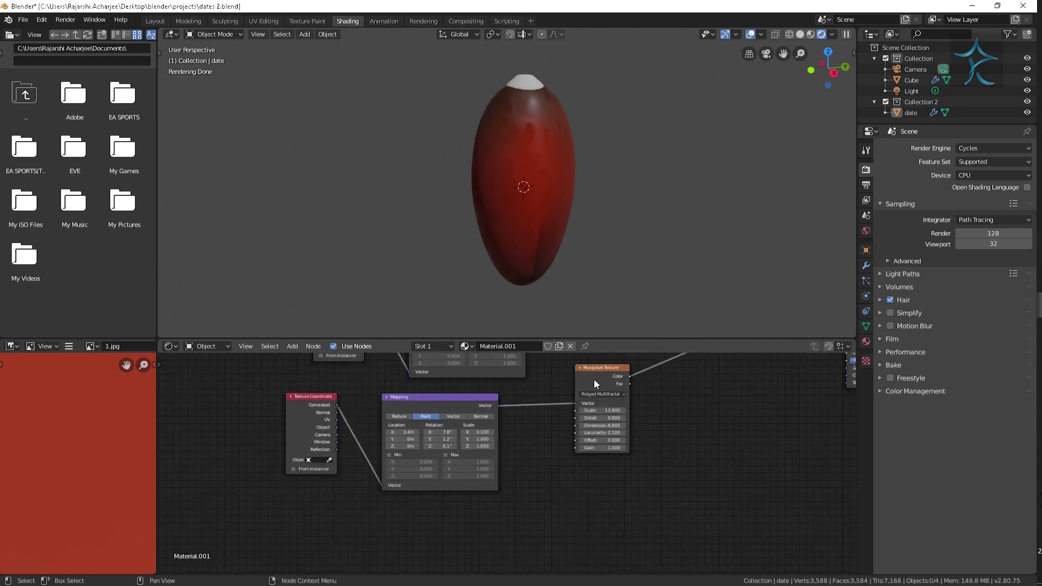
{"action": "key", "text": "shift+d"}
Step: Place the second Musgrave below the first and turn a Subtract copy into an Add node
{"action": "left_click", "coordinate": [597, 476]}
{"action": "middle_click_drag", "start_coordinate": [745, 431], "coordinate": [669, 514]}
{"action": "scroll", "coordinate": [688, 469], "scroll_direction": "up", "scroll_amount": 1}
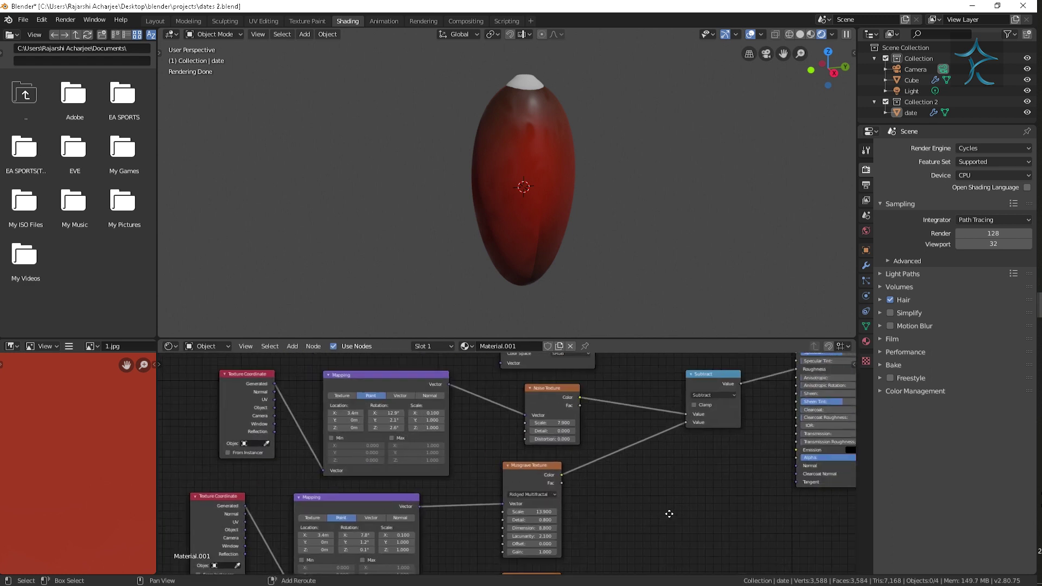
{"action": "left_click", "coordinate": [715, 377]}
{"action": "key", "text": "shift+d"}
{"action": "left_click", "coordinate": [672, 475]}
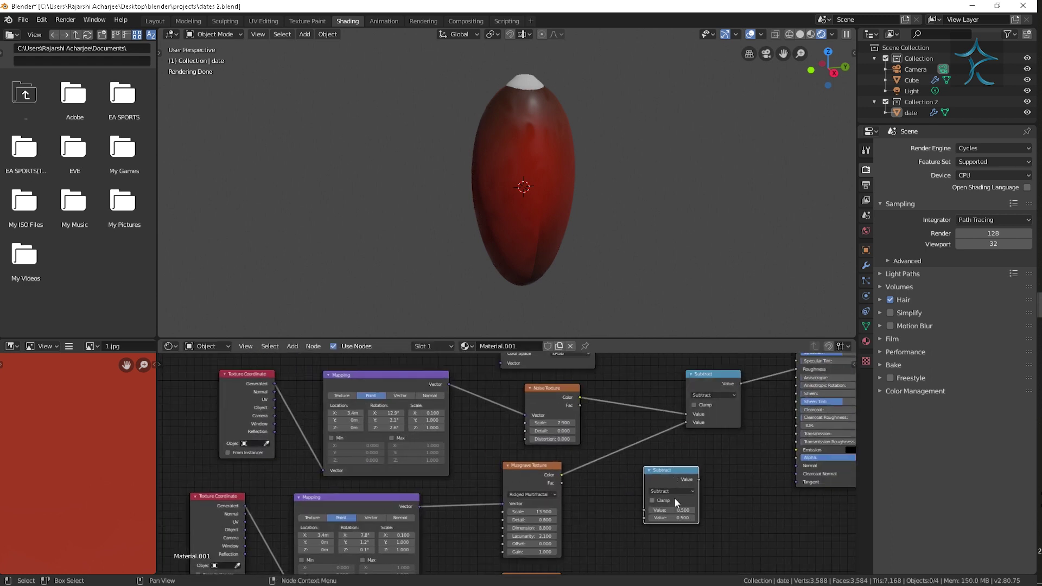
{"action": "left_click", "coordinate": [682, 481]}
Step: Link both Musgrave Color outputs into the Add node's inputs and save the file
{"action": "middle_click_drag", "start_coordinate": [655, 476], "coordinate": [677, 440]}
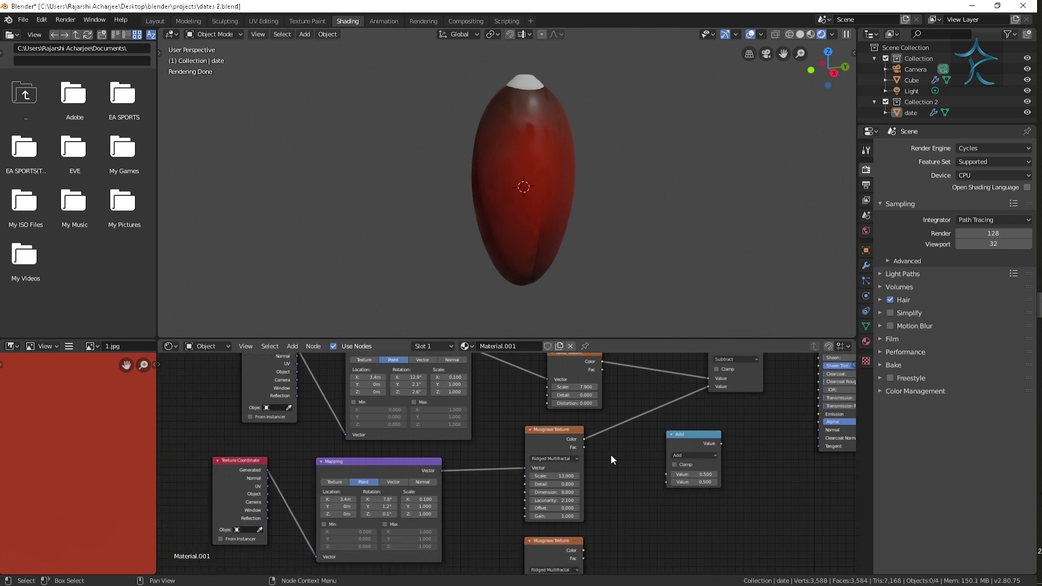
{"action": "mouse_move", "coordinate": [585, 435]}
{"action": "left_mouse_down"}
{"action": "mouse_move", "coordinate": [575, 438]}
{"action": "mouse_move", "coordinate": [672, 478]}
{"action": "left_mouse_up"}
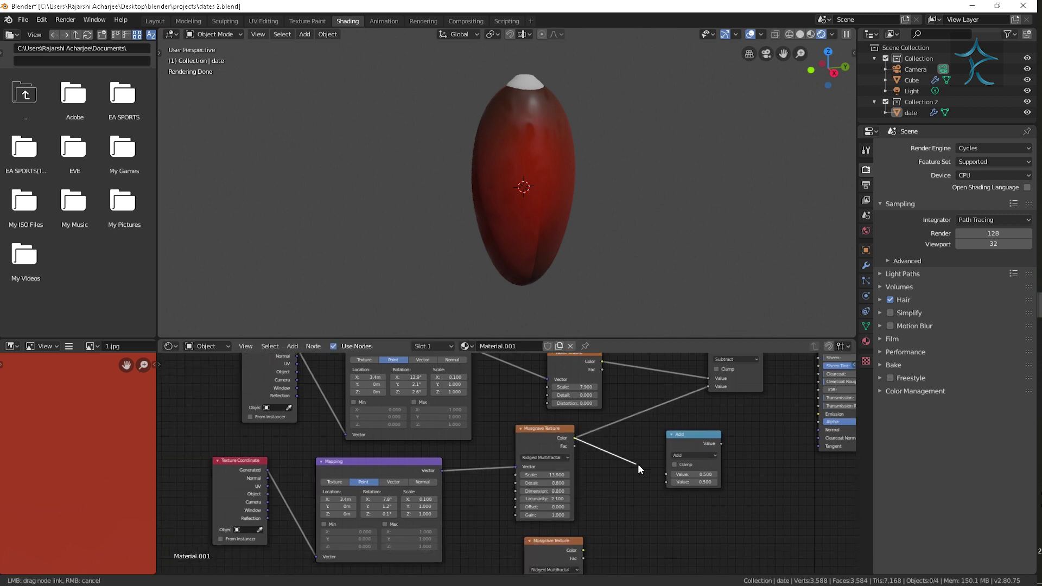
{"action": "key", "text": "ctrl+s"}
{"action": "left_click_drag", "start_coordinate": [583, 550], "coordinate": [667, 480]}
Step: Rearrange the Subtract and Add nodes and feed Add's Value into Subtract's second input
{"action": "scroll", "coordinate": [766, 411], "scroll_direction": "up", "scroll_amount": 1}
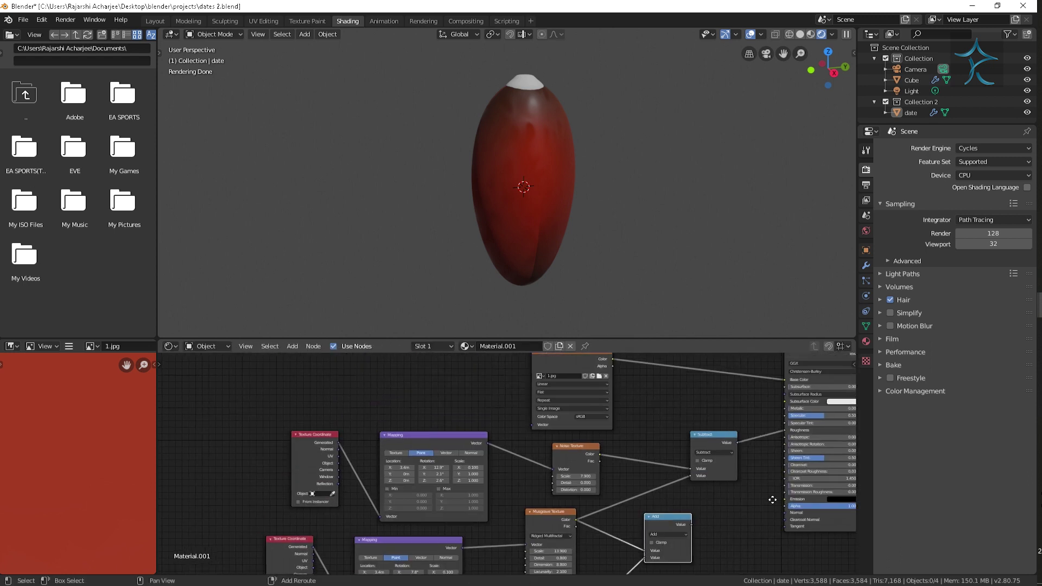
{"action": "middle_click_drag", "start_coordinate": [766, 411], "coordinate": [797, 392]}
{"action": "left_click_drag", "start_coordinate": [777, 408], "coordinate": [796, 393]}
{"action": "left_click_drag", "start_coordinate": [723, 516], "coordinate": [701, 507]}
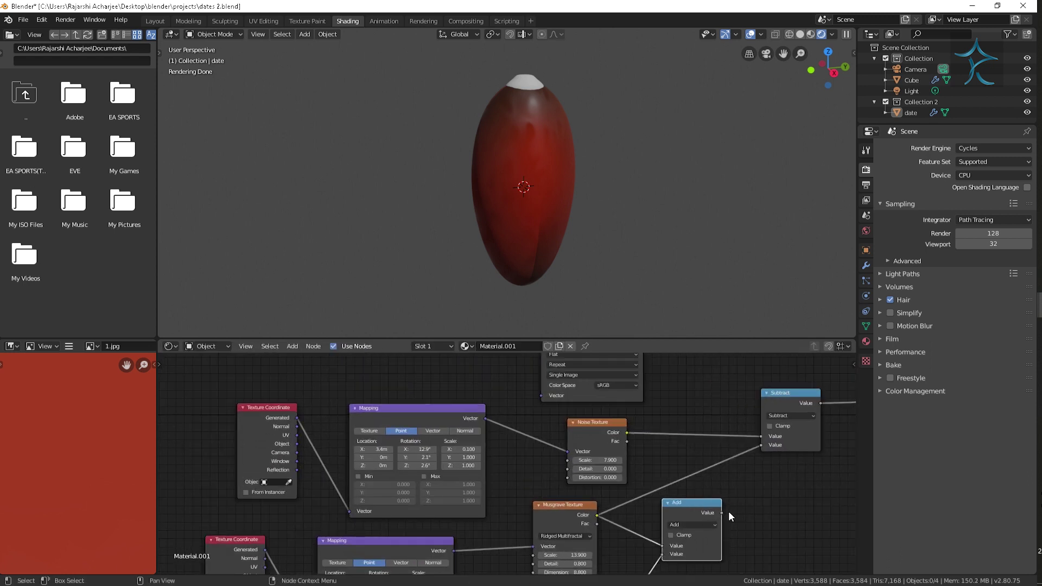
{"action": "left_click_drag", "start_coordinate": [767, 447], "coordinate": [767, 447]}
{"action": "scroll", "coordinate": [777, 484], "scroll_direction": "down", "scroll_amount": 2}
{"action": "middle_click_drag", "start_coordinate": [776, 484], "coordinate": [709, 432]}
{"action": "key", "text": "shift+a"}
Step: Add a Bump node at strength 0.100, driven by the Add value, into the shader's Normal
{"action": "mouse_move", "coordinate": [638, 496]}
{"action": "mouse_move", "coordinate": [637, 517]}
{"action": "left_click", "coordinate": [746, 435]}
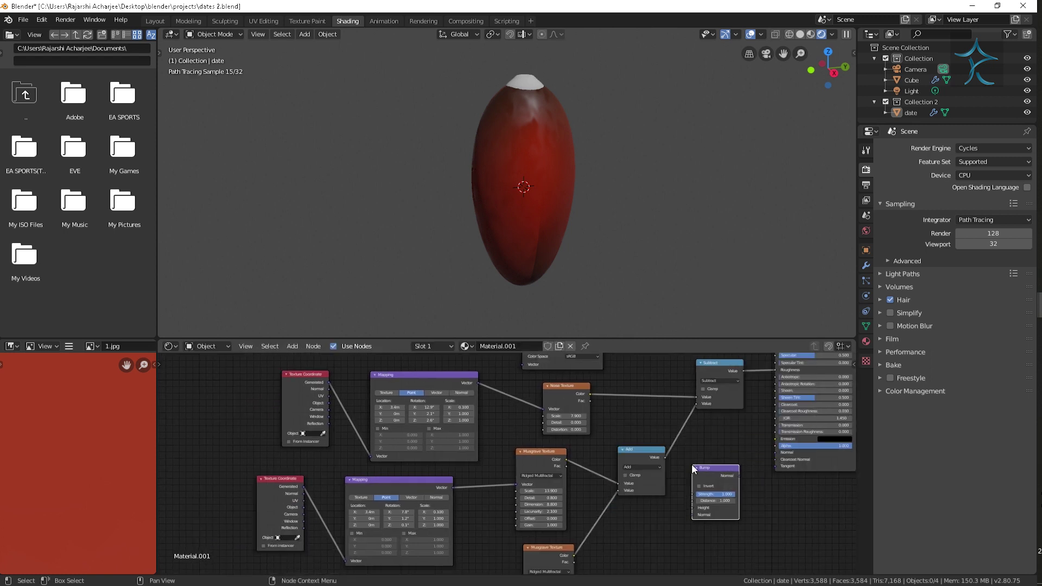
{"action": "left_click", "coordinate": [692, 464]}
{"action": "scroll", "coordinate": [739, 516], "scroll_direction": "up", "scroll_amount": 2}
{"action": "scroll", "coordinate": [740, 516], "scroll_direction": "up", "scroll_amount": 1}
{"action": "middle_click_drag", "start_coordinate": [739, 517], "coordinate": [731, 462]}
{"action": "left_click_drag", "start_coordinate": [749, 458], "coordinate": [802, 423]}
{"action": "left_click_drag", "start_coordinate": [640, 431], "coordinate": [675, 505]}
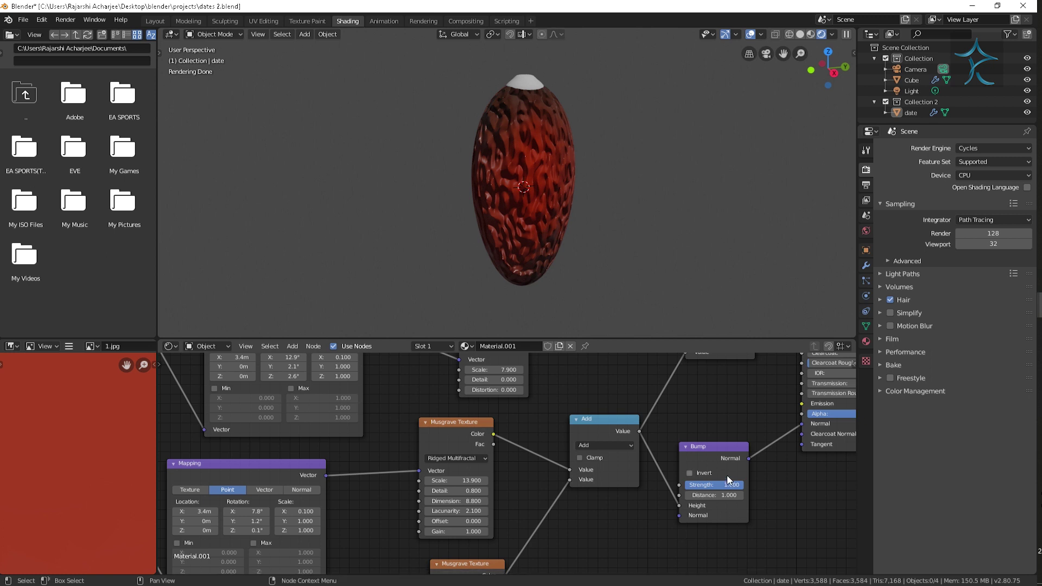
{"action": "type", "text": "0.1"}
{"action": "key", "text": "Return"}
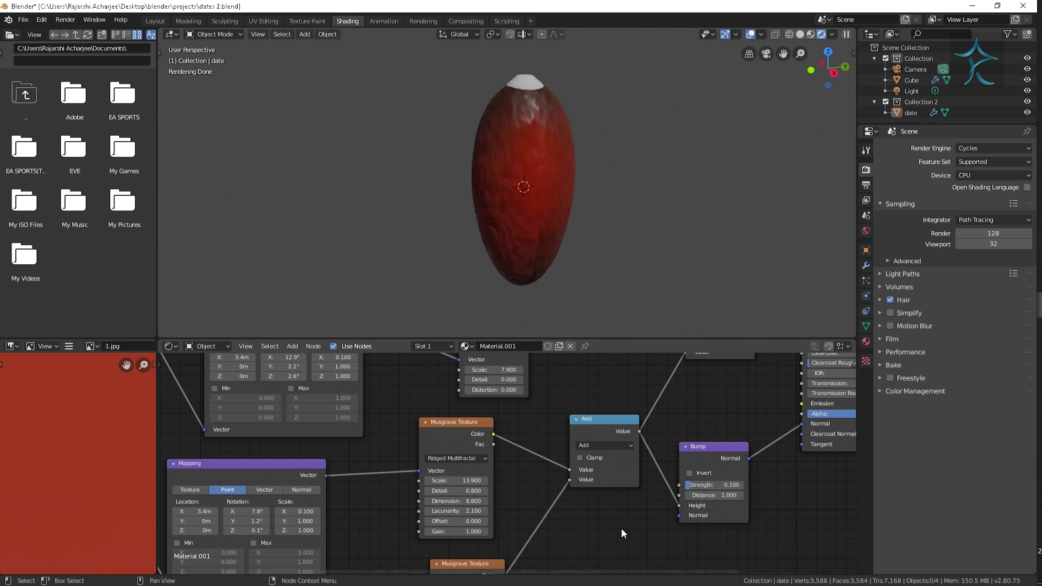
Step: Orbit the date to inspect the bump, then frame all nodes and select the lower Mapping
{"action": "middle_click_drag", "start_coordinate": [604, 531], "coordinate": [640, 461]}
{"action": "mouse_move", "coordinate": [609, 270]}
{"action": "middle_mouse_down"}
{"action": "mouse_move", "coordinate": [585, 244]}
{"action": "mouse_move", "coordinate": [650, 242]}
{"action": "mouse_move", "coordinate": [696, 210]}
{"action": "mouse_move", "coordinate": [705, 160]}
{"action": "mouse_move", "coordinate": [676, 188]}
{"action": "middle_mouse_up"}
{"action": "middle_click_drag", "start_coordinate": [642, 500], "coordinate": [757, 431]}
{"action": "key", "text": "Home"}
{"action": "left_click", "coordinate": [519, 360]}
Step: Duplicate the Texture Coordinate and Mapping pair and link it to the second Musgrave
{"action": "left_click", "coordinate": [362, 369], "text": "shift"}
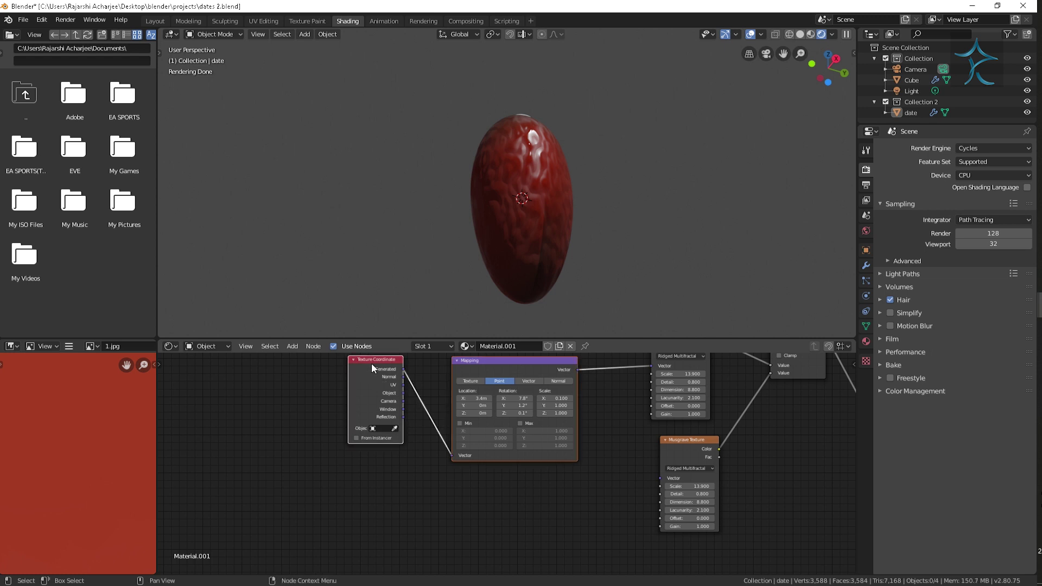
{"action": "key", "text": "shift+d"}
{"action": "left_click", "coordinate": [354, 480]}
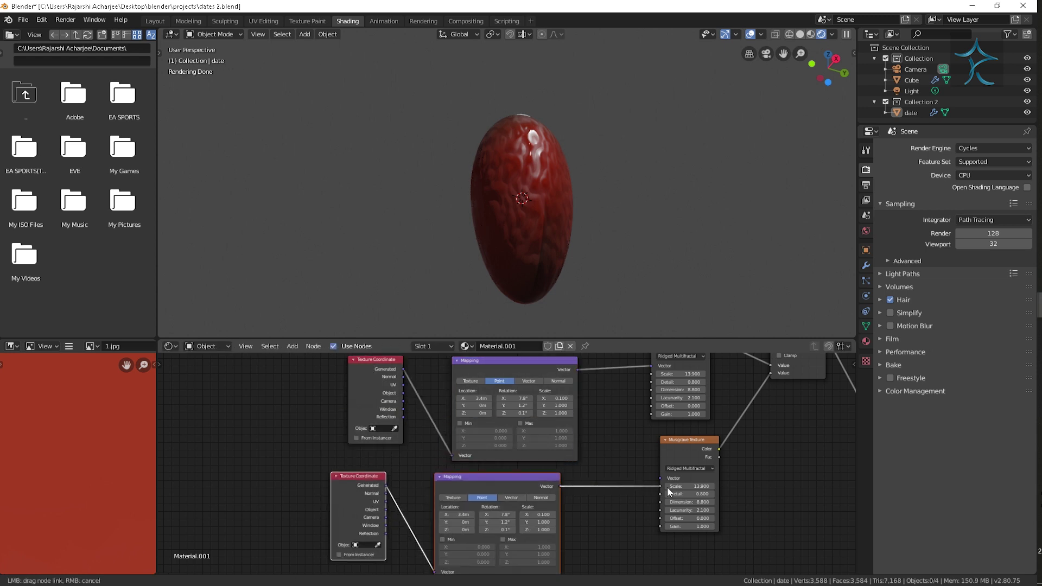
{"action": "left_click_drag", "start_coordinate": [667, 487], "coordinate": [661, 479]}
Step: Set the new Mapping's rotation to 19.1° X, 4.4° Y and scale to 0.300 by 0.100
{"action": "mouse_move", "coordinate": [505, 515]}
{"action": "left_mouse_down"}
{"action": "mouse_move", "coordinate": [559, 515]}
{"action": "mouse_move", "coordinate": [530, 514]}
{"action": "left_mouse_up"}
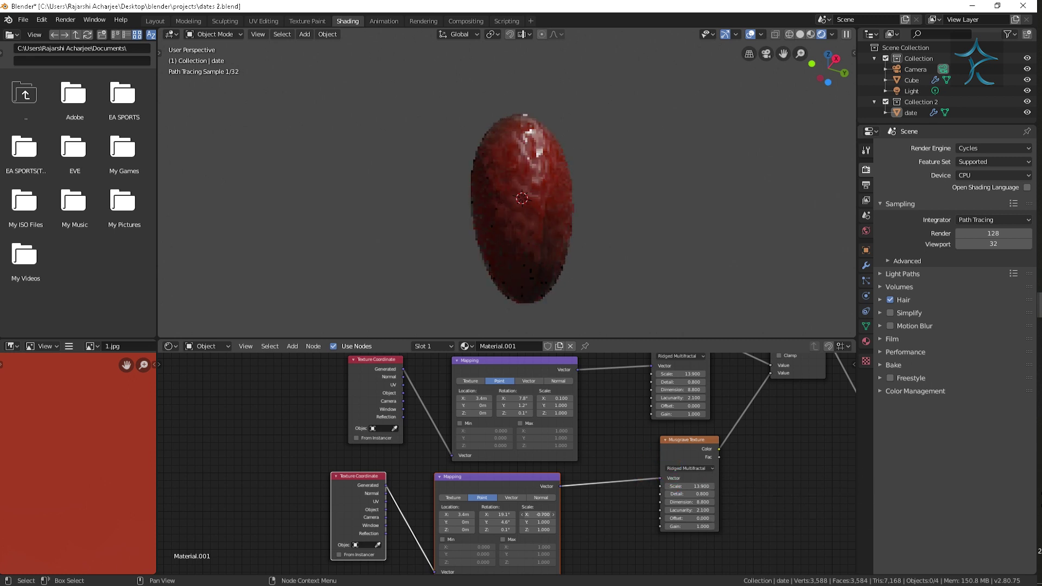
{"action": "mouse_move", "coordinate": [543, 514]}
{"action": "left_mouse_down"}
{"action": "mouse_move", "coordinate": [553, 522]}
{"action": "mouse_move", "coordinate": [521, 522]}
{"action": "left_mouse_up"}
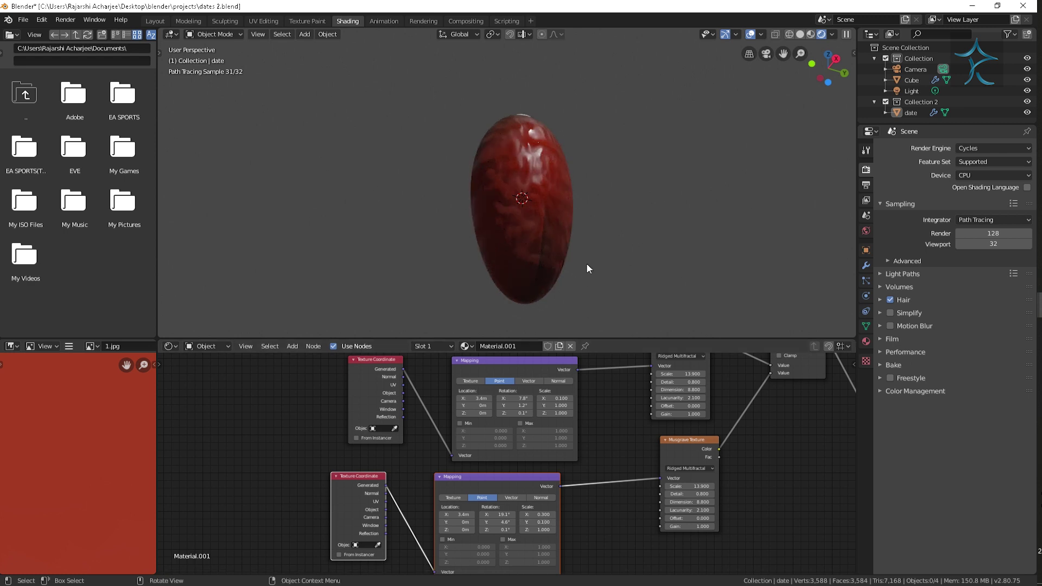
{"action": "middle_click_drag", "start_coordinate": [624, 253], "coordinate": [561, 291]}
{"action": "scroll", "coordinate": [735, 466], "scroll_direction": "down", "scroll_amount": 3}
{"action": "scroll", "coordinate": [679, 495], "scroll_direction": "up", "scroll_amount": 1}
{"action": "scroll", "coordinate": [738, 479], "scroll_direction": "up", "scroll_amount": 1}
{"action": "mouse_move", "coordinate": [738, 479]}
{"action": "middle_mouse_down"}
{"action": "mouse_move", "coordinate": [631, 409]}
{"action": "mouse_move", "coordinate": [754, 470]}
{"action": "mouse_move", "coordinate": [511, 461]}
{"action": "middle_mouse_up"}
{"action": "scroll", "coordinate": [677, 406], "scroll_direction": "up", "scroll_amount": 1}
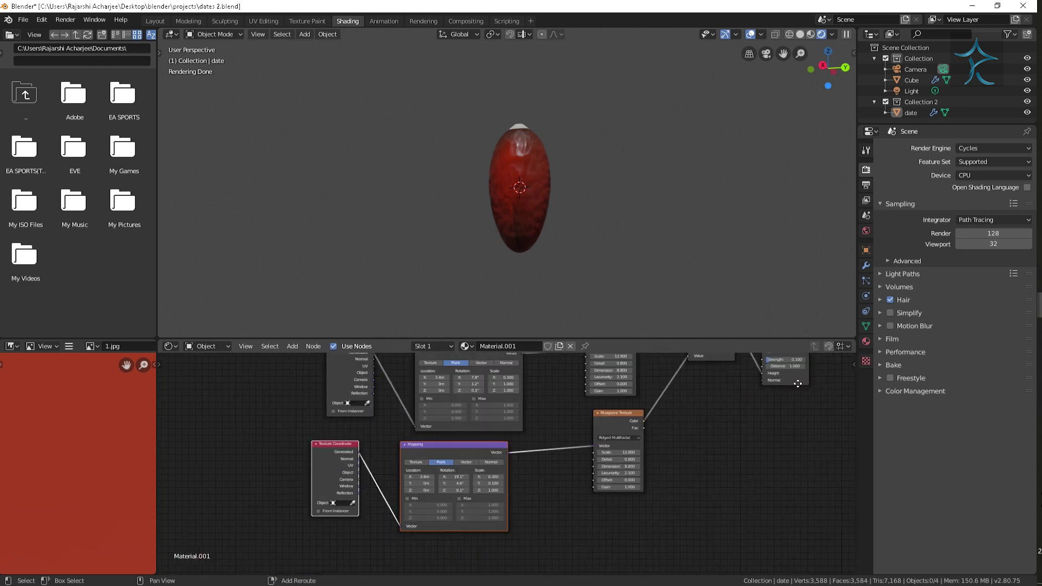
Step: Move the 1.jpg image node and enlarge the node editor to show the Principled BSDF and output
{"action": "left_click_drag", "start_coordinate": [511, 461], "coordinate": [404, 413]}
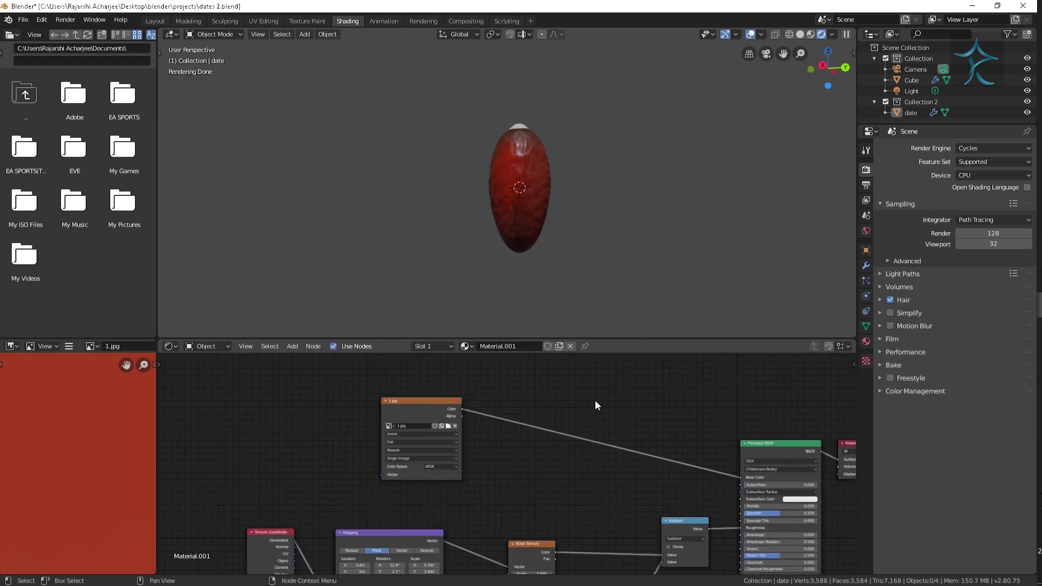
{"action": "scroll", "coordinate": [616, 488], "scroll_direction": "up", "scroll_amount": 2}
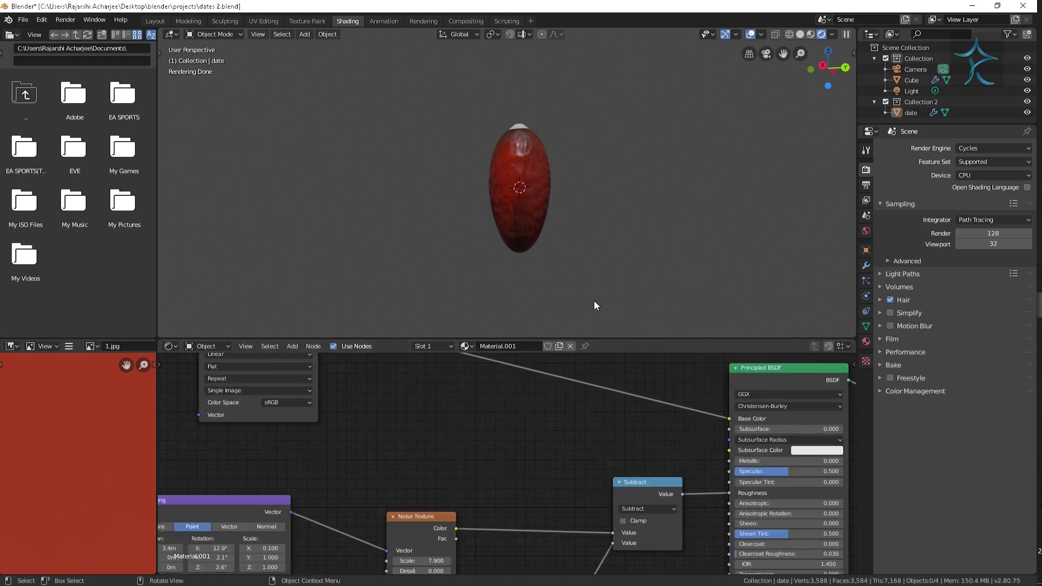
{"action": "left_click_drag", "start_coordinate": [640, 339], "coordinate": [640, 233]}
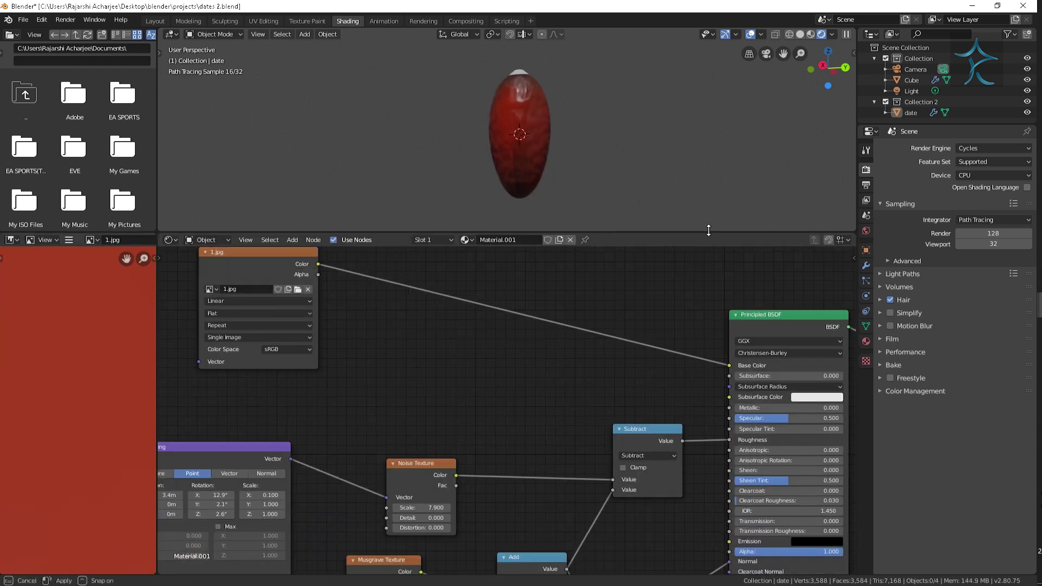
{"action": "scroll", "coordinate": [549, 370], "scroll_direction": "down", "scroll_amount": 2}
{"action": "mouse_move", "coordinate": [550, 370]}
{"action": "middle_mouse_down"}
{"action": "mouse_move", "coordinate": [507, 360]}
{"action": "mouse_move", "coordinate": [546, 358]}
{"action": "middle_mouse_up"}
Step: Join the node editor into the viewport, split it vertically, and make the left half a Shader Editor
{"action": "mouse_move", "coordinate": [156, 232]}
{"action": "left_mouse_down"}
{"action": "mouse_move", "coordinate": [127, 233]}
{"action": "mouse_move", "coordinate": [157, 230]}
{"action": "left_mouse_up"}
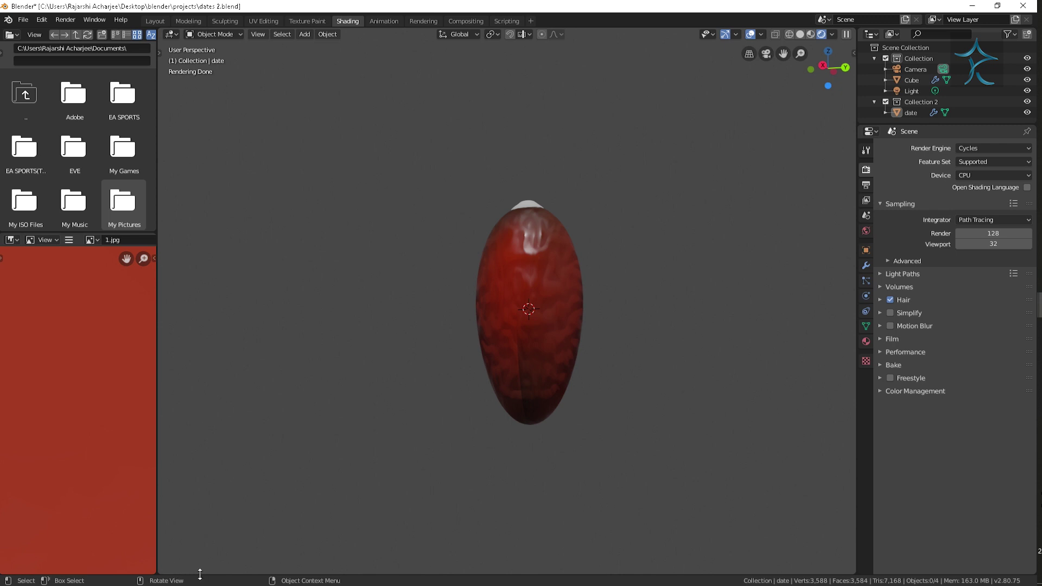
{"action": "left_click_drag", "start_coordinate": [169, 561], "coordinate": [226, 441]}
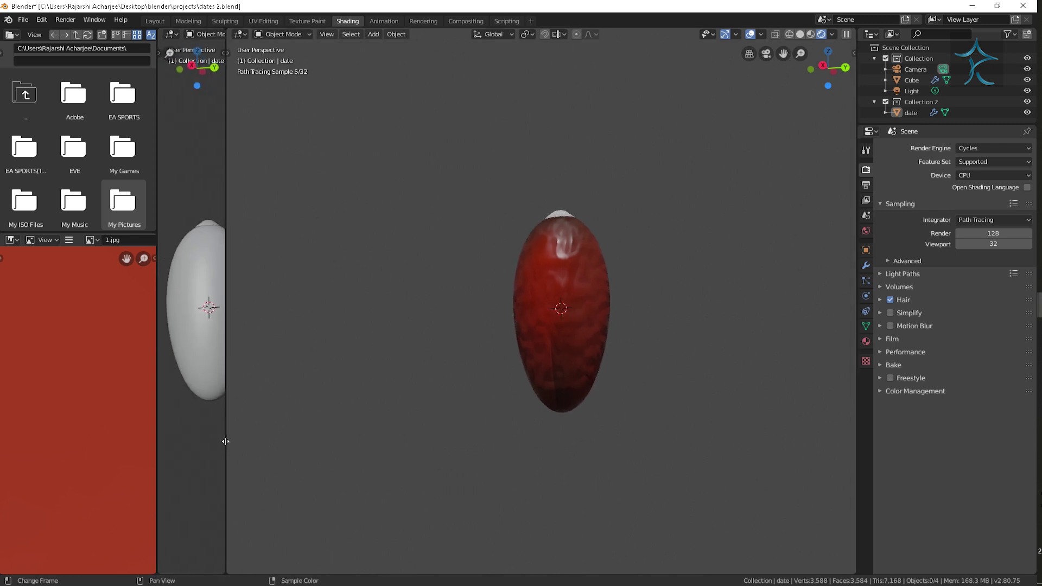
{"action": "left_click", "coordinate": [205, 380]}
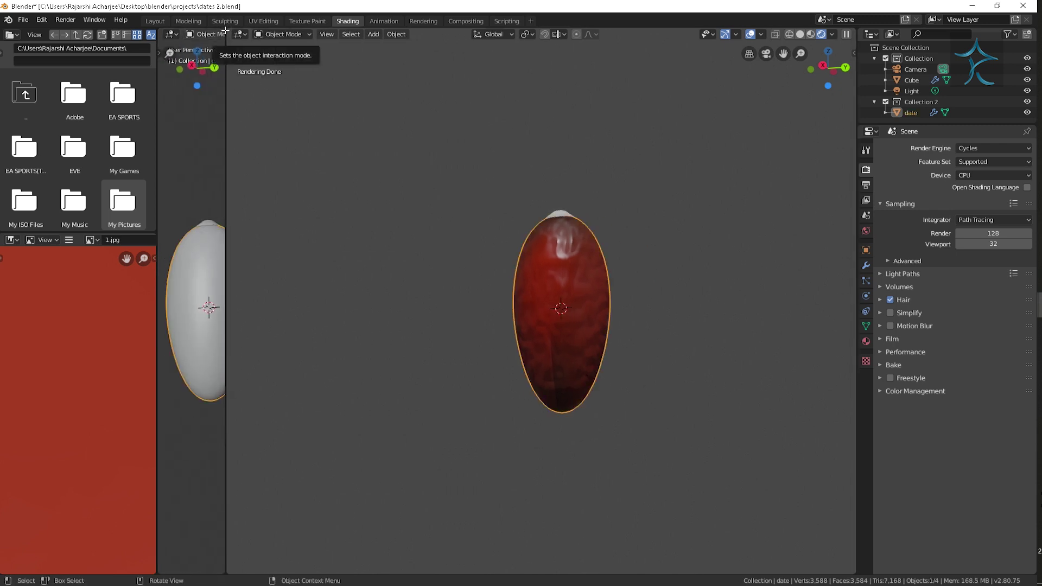
{"action": "mouse_move", "coordinate": [226, 81]}
{"action": "left_mouse_down"}
{"action": "mouse_move", "coordinate": [488, 125]}
{"action": "mouse_move", "coordinate": [650, 244]}
{"action": "left_mouse_up"}
{"action": "left_click", "coordinate": [485, 434]}
{"action": "left_click", "coordinate": [172, 34]}
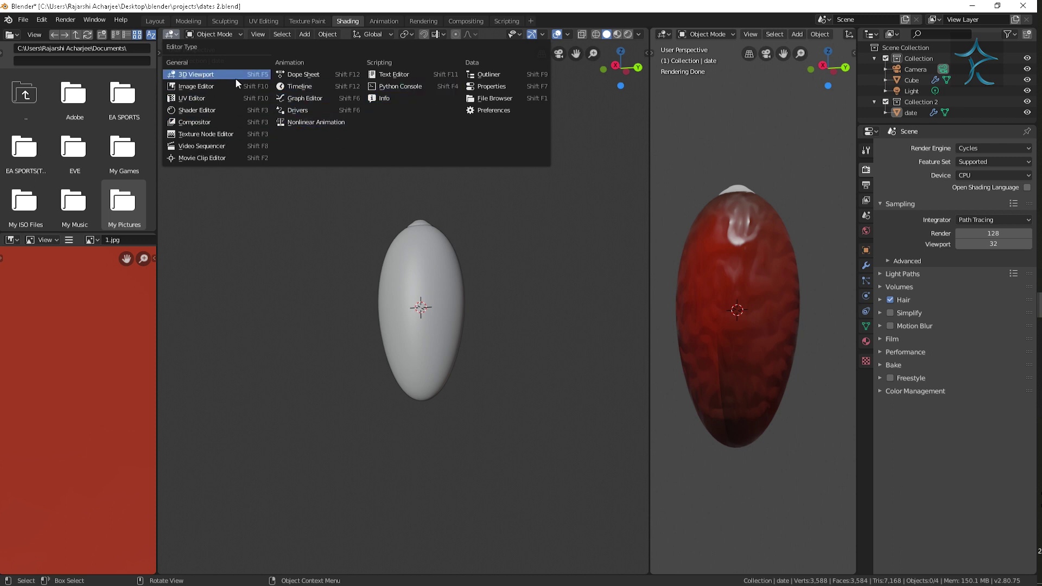
{"action": "left_click", "coordinate": [235, 110]}
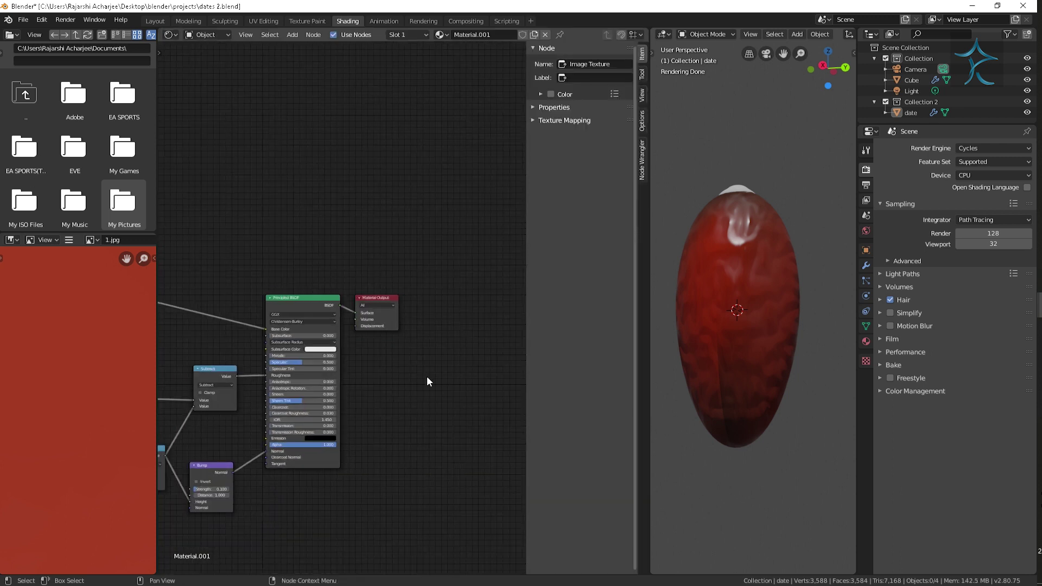
Step: Hide the node editor's side panel and set the Principled BSDF Subsurface to 0.891
{"action": "key", "text": "n"}
{"action": "scroll", "coordinate": [426, 376], "scroll_direction": "down", "scroll_amount": 2}
{"action": "mouse_move", "coordinate": [285, 373]}
{"action": "middle_mouse_down"}
{"action": "mouse_move", "coordinate": [468, 234]}
{"action": "mouse_move", "coordinate": [507, 235]}
{"action": "mouse_move", "coordinate": [342, 342]}
{"action": "middle_mouse_up"}
{"action": "scroll", "coordinate": [470, 245], "scroll_direction": "up", "scroll_amount": 2}
{"action": "scroll", "coordinate": [412, 332], "scroll_direction": "up", "scroll_amount": 1}
{"action": "middle_click_drag", "start_coordinate": [411, 331], "coordinate": [331, 332]}
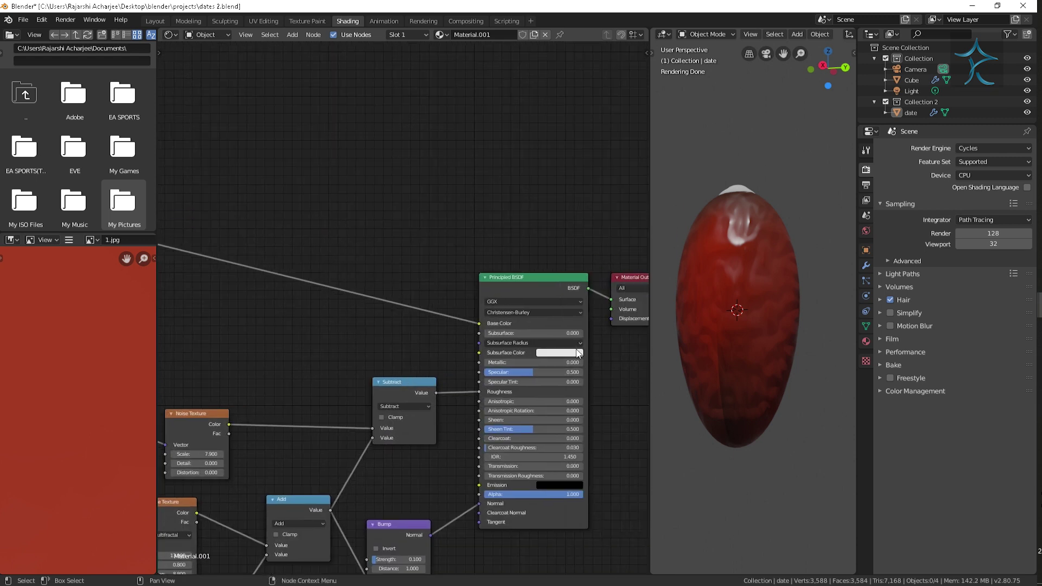
{"action": "scroll", "coordinate": [401, 321], "scroll_direction": "up", "scroll_amount": 1}
{"action": "left_click", "coordinate": [562, 339]}
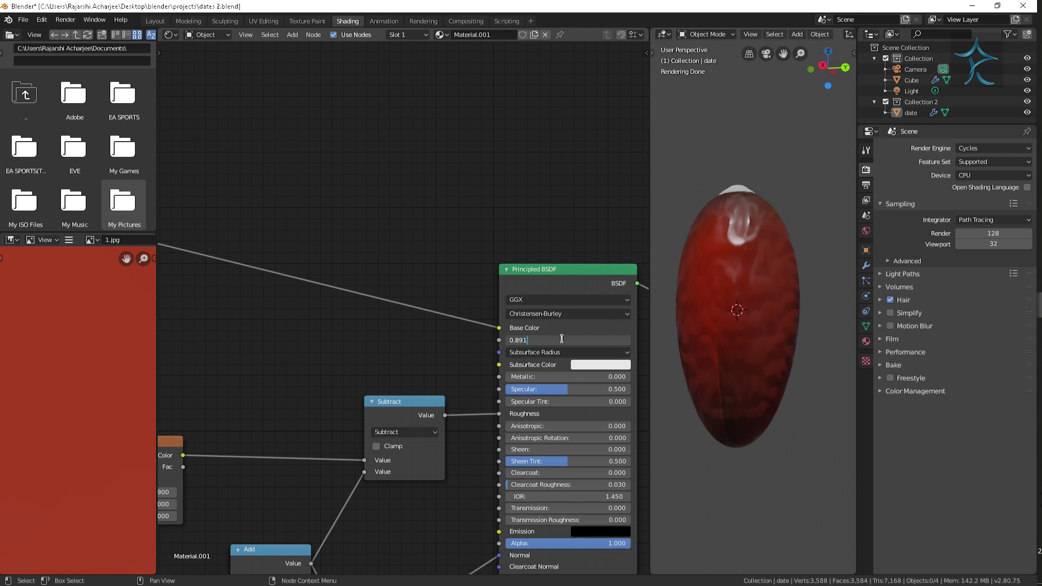
{"action": "key", "text": "Return"}
Step: Move the 1.jpg image node aside and add a new Musgrave Texture node
{"action": "scroll", "coordinate": [405, 340], "scroll_direction": "down", "scroll_amount": 2}
{"action": "scroll", "coordinate": [412, 326], "scroll_direction": "down", "scroll_amount": 1}
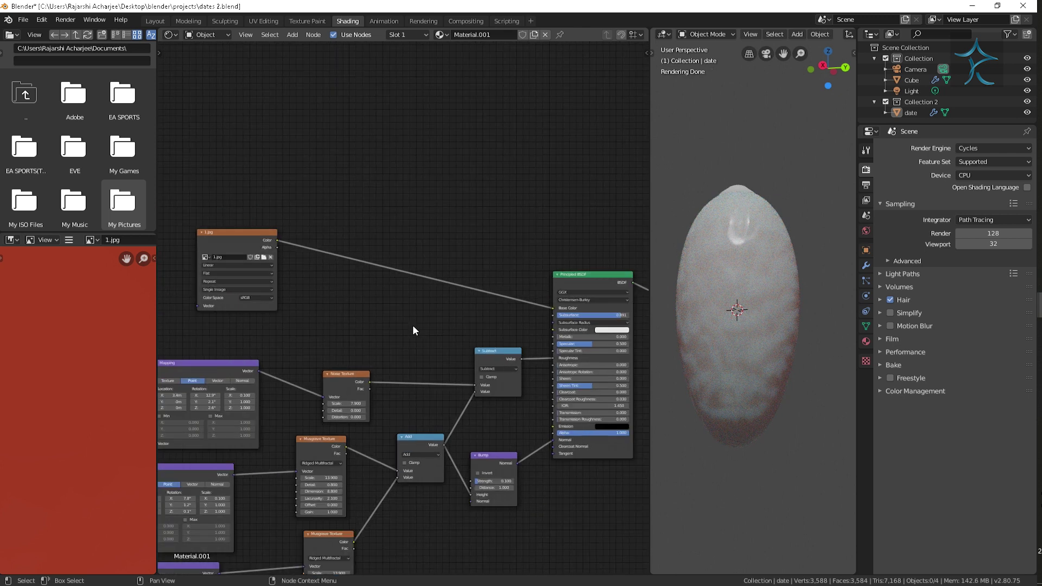
{"action": "middle_click_drag", "start_coordinate": [413, 330], "coordinate": [440, 380]}
{"action": "left_click_drag", "start_coordinate": [259, 294], "coordinate": [300, 192]}
{"action": "middle_click_drag", "start_coordinate": [382, 350], "coordinate": [332, 372], "text": "ctrl"}
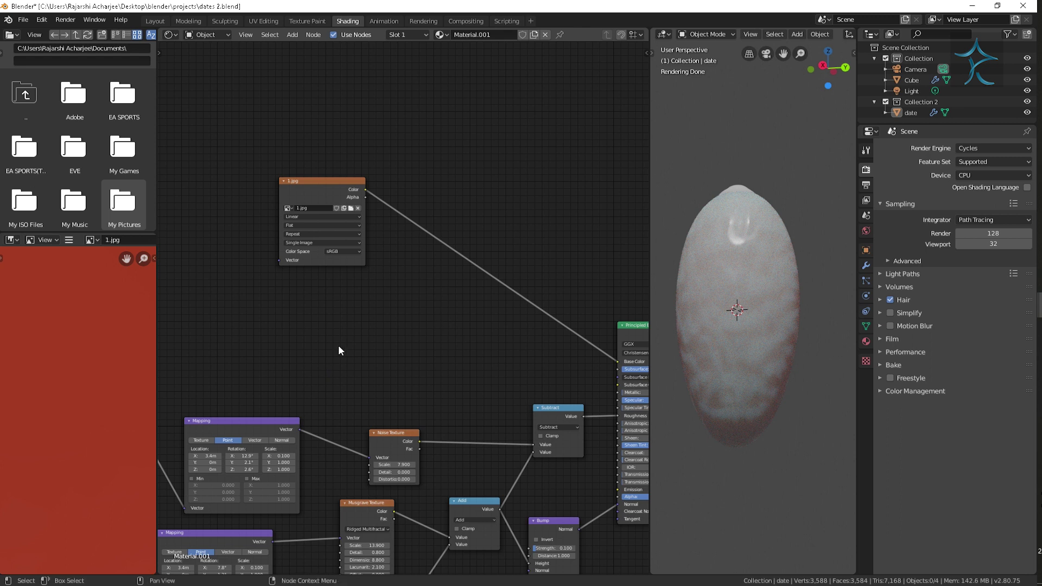
{"action": "key", "text": "shift+a"}
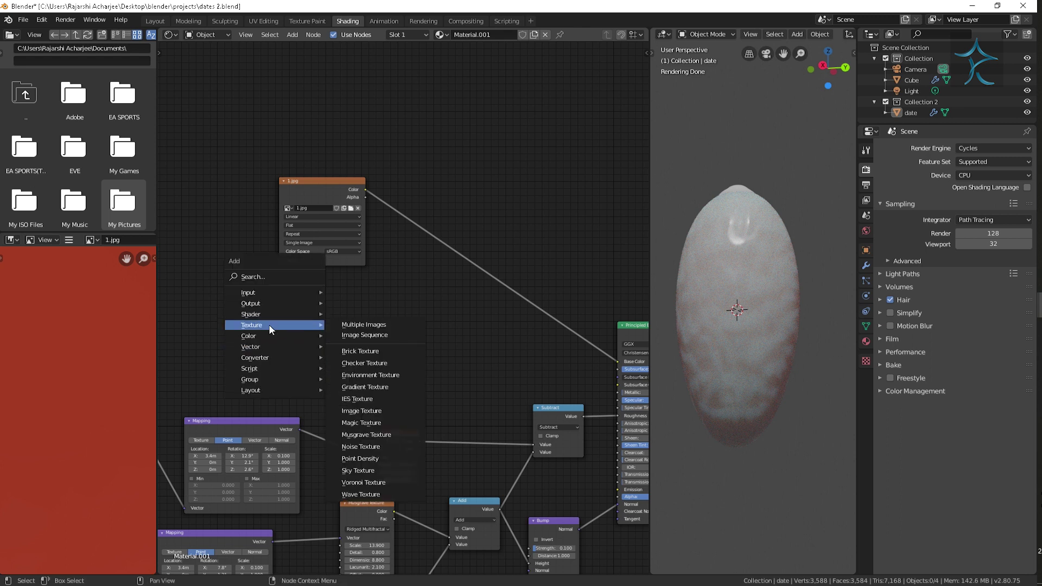
{"action": "left_click", "coordinate": [405, 434]}
{"action": "left_click", "coordinate": [278, 305]}
{"action": "mouse_move", "coordinate": [278, 305]}
{"action": "middle_mouse_down", "text": "ctrl"}
{"action": "mouse_move", "coordinate": [393, 358]}
{"action": "mouse_move", "coordinate": [328, 328]}
{"action": "middle_mouse_up", "text": "ctrl"}
Step: Connect the new Musgrave to Subsurface Color and shift the node to the left
{"action": "left_click_drag", "start_coordinate": [283, 309], "coordinate": [570, 374]}
{"action": "scroll", "coordinate": [393, 366], "scroll_direction": "up", "scroll_amount": 1}
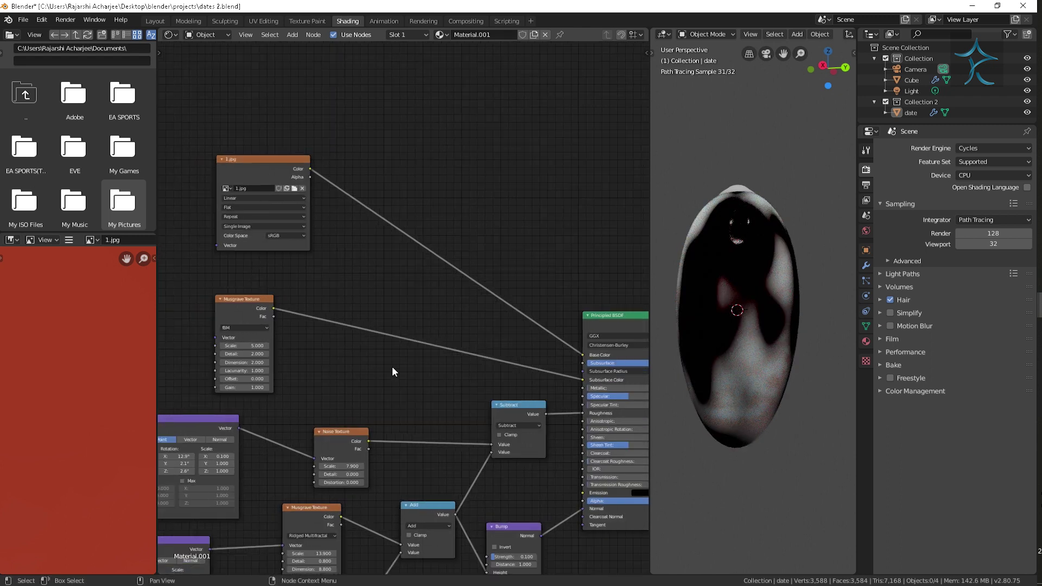
{"action": "middle_click_drag", "start_coordinate": [392, 371], "coordinate": [472, 380]}
{"action": "left_click_drag", "start_coordinate": [322, 316], "coordinate": [299, 316]}
{"action": "scroll", "coordinate": [353, 385], "scroll_direction": "up", "scroll_amount": 2}
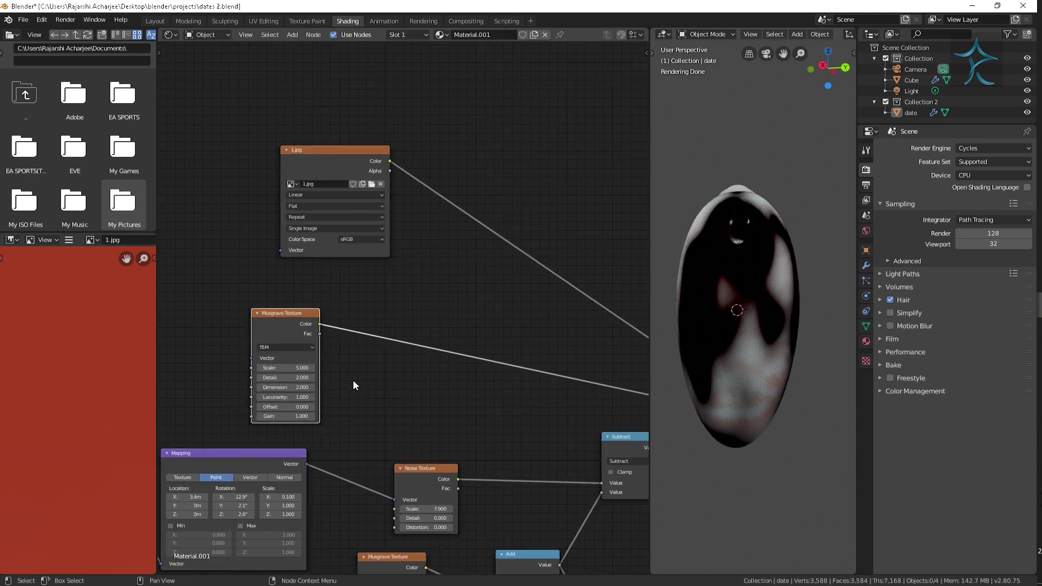
{"action": "scroll", "coordinate": [382, 419], "scroll_direction": "down", "scroll_amount": 1}
Step: Give the new Musgrave a copied Texture Coordinate and Mapping pair, X rotation raised to 37.7°
{"action": "middle_click_drag", "start_coordinate": [382, 419], "coordinate": [515, 395], "text": "shift"}
{"action": "left_click_drag", "start_coordinate": [260, 395], "coordinate": [400, 487]}
{"action": "key", "text": "shift+d"}
{"action": "left_click", "coordinate": [373, 288]}
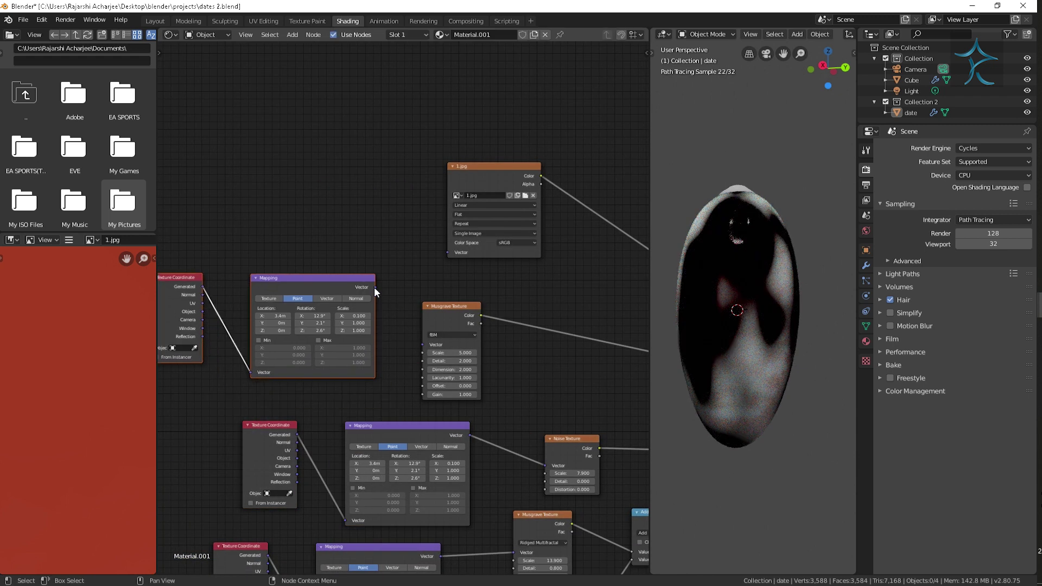
{"action": "left_click_drag", "start_coordinate": [374, 288], "coordinate": [422, 344]}
{"action": "left_click_drag", "start_coordinate": [314, 316], "coordinate": [348, 316]}
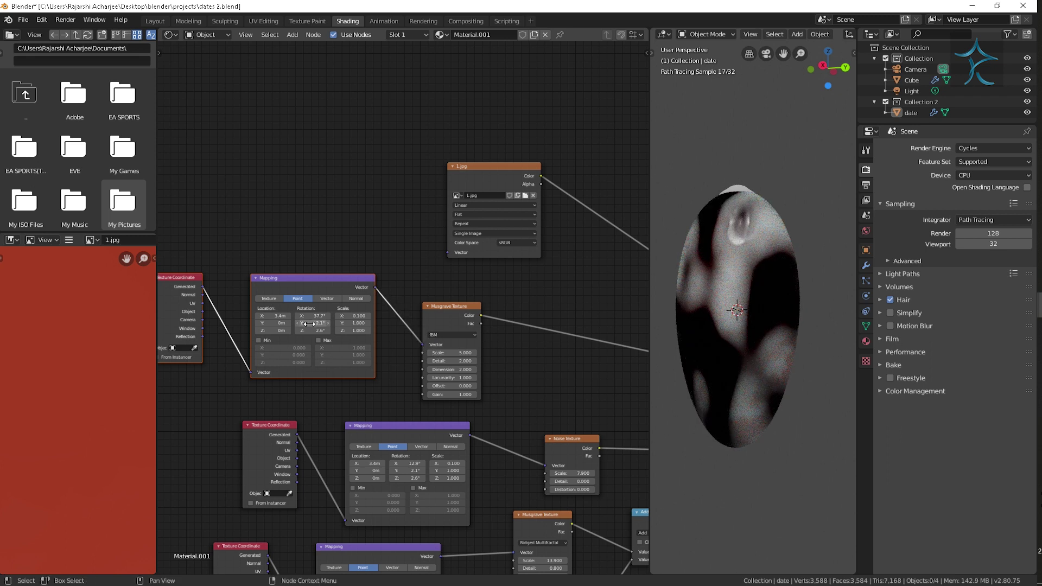
{"action": "scroll", "coordinate": [398, 372], "scroll_direction": "down", "scroll_amount": 5, "text": "ctrl"}
{"action": "scroll", "coordinate": [406, 362], "scroll_direction": "down", "scroll_amount": 3, "text": "ctrl"}
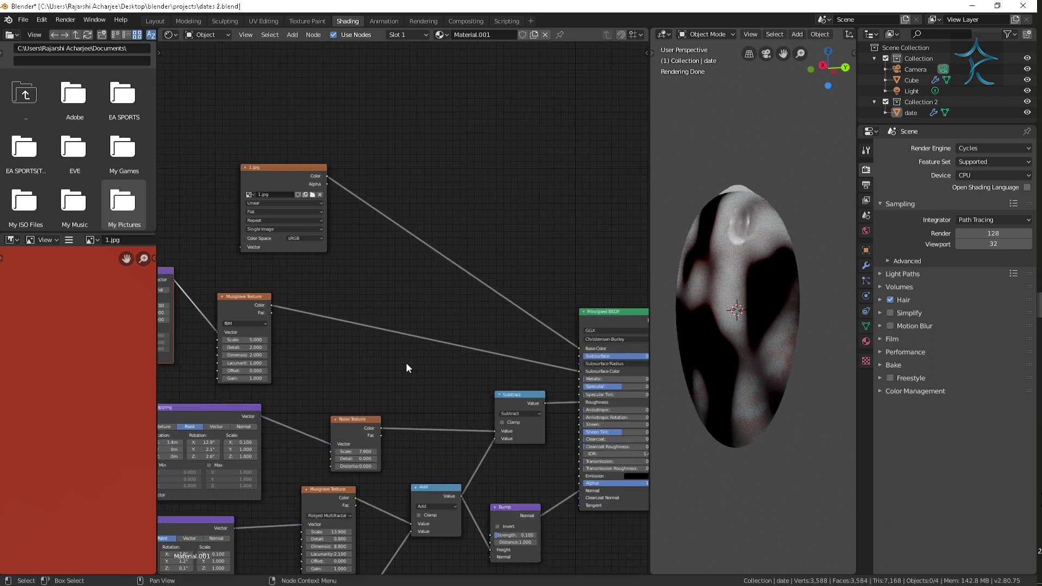
{"action": "key", "text": "shift+a"}
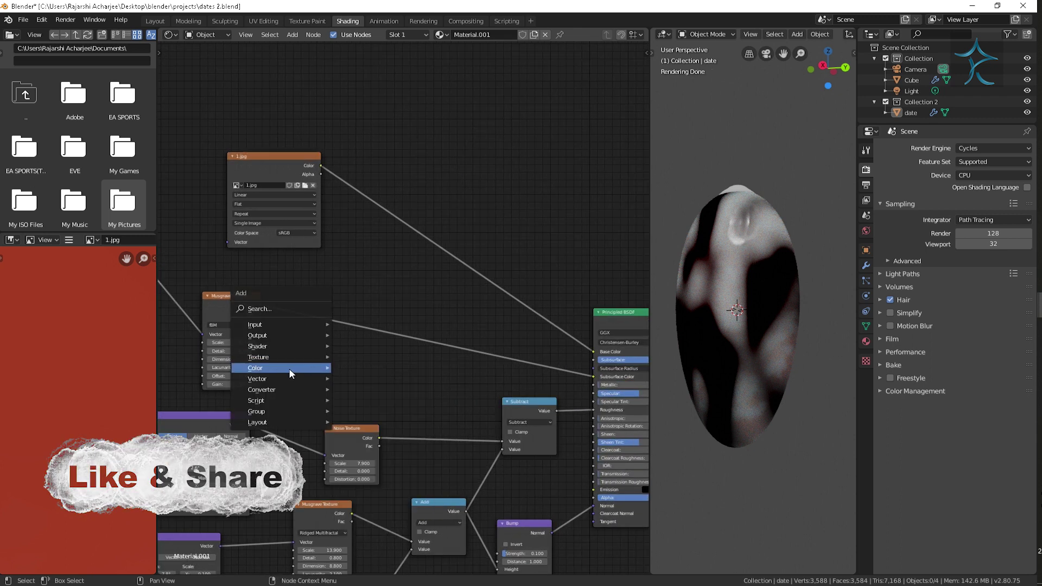
Step: Drop a ColorRamp onto the Musgrave-to-shader link and make its first stop dark red
{"action": "left_click", "coordinate": [352, 401]}
{"action": "left_click", "coordinate": [410, 357]}
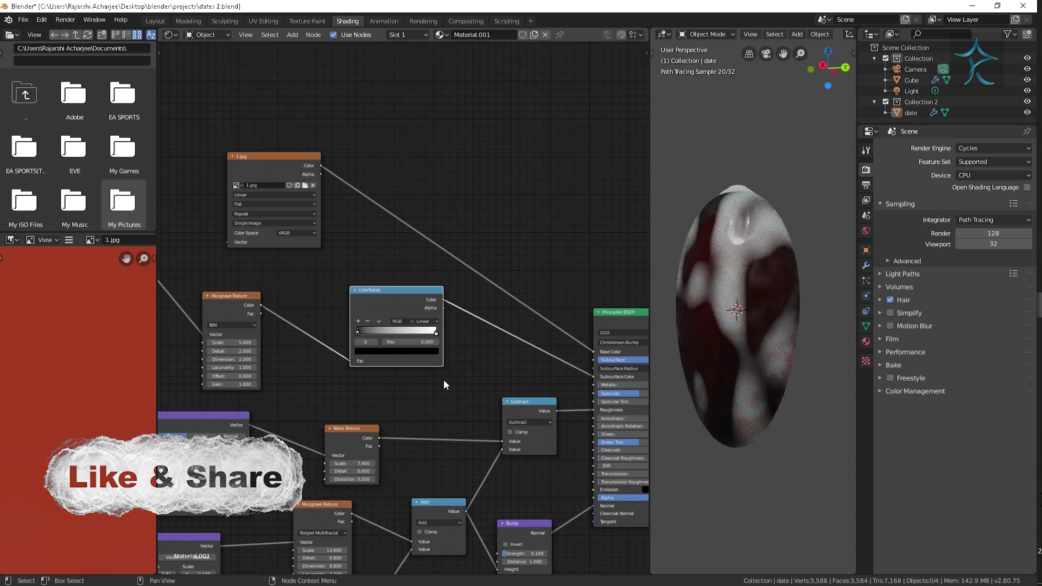
{"action": "scroll", "coordinate": [444, 384], "scroll_direction": "up", "scroll_amount": 1}
{"action": "scroll", "coordinate": [463, 379], "scroll_direction": "up", "scroll_amount": 1}
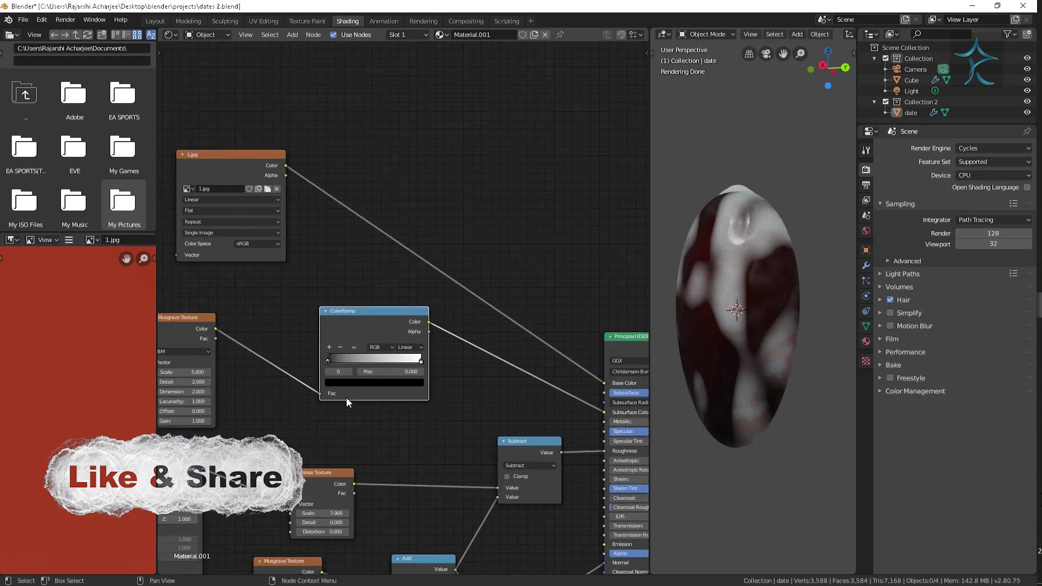
{"action": "left_click", "coordinate": [375, 382]}
{"action": "left_click_drag", "start_coordinate": [403, 320], "coordinate": [403, 302]}
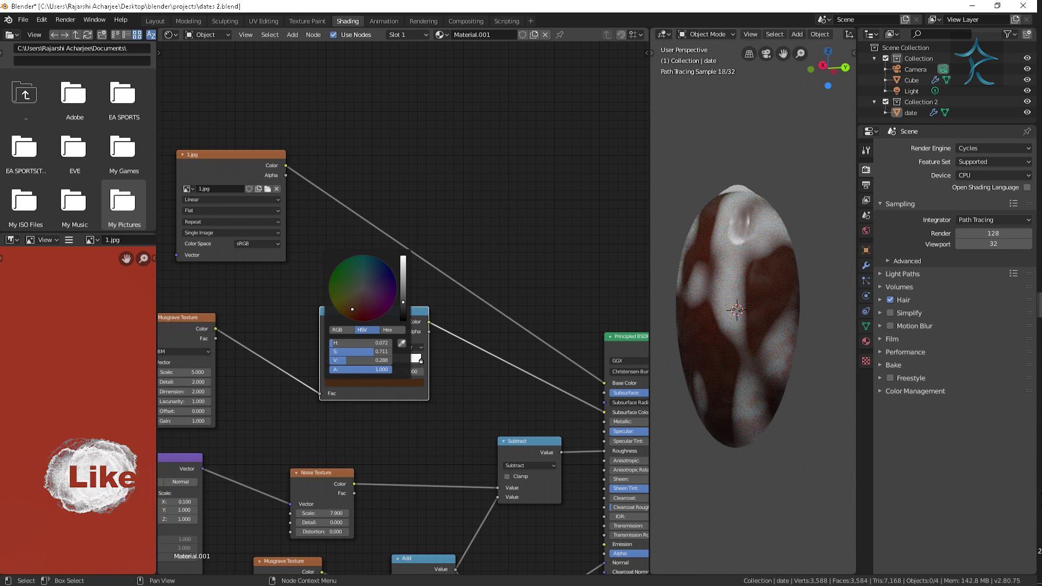
Step: Make the right ramp stop a slightly dark salmon, recolour one stop brown, move the middle stop to 0.659
{"action": "left_click", "coordinate": [421, 362]}
{"action": "left_click", "coordinate": [375, 382]}
{"action": "left_click_drag", "start_coordinate": [377, 307], "coordinate": [358, 302]}
{"action": "left_click_drag", "start_coordinate": [403, 258], "coordinate": [402, 268]}
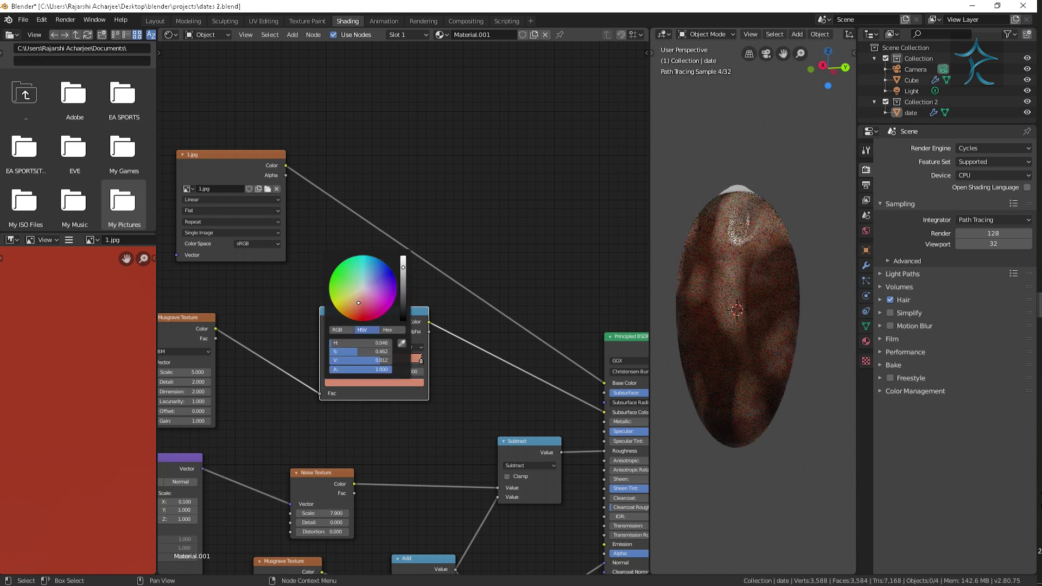
{"action": "left_click", "coordinate": [373, 383]}
{"action": "left_click_drag", "start_coordinate": [367, 310], "coordinate": [352, 304]}
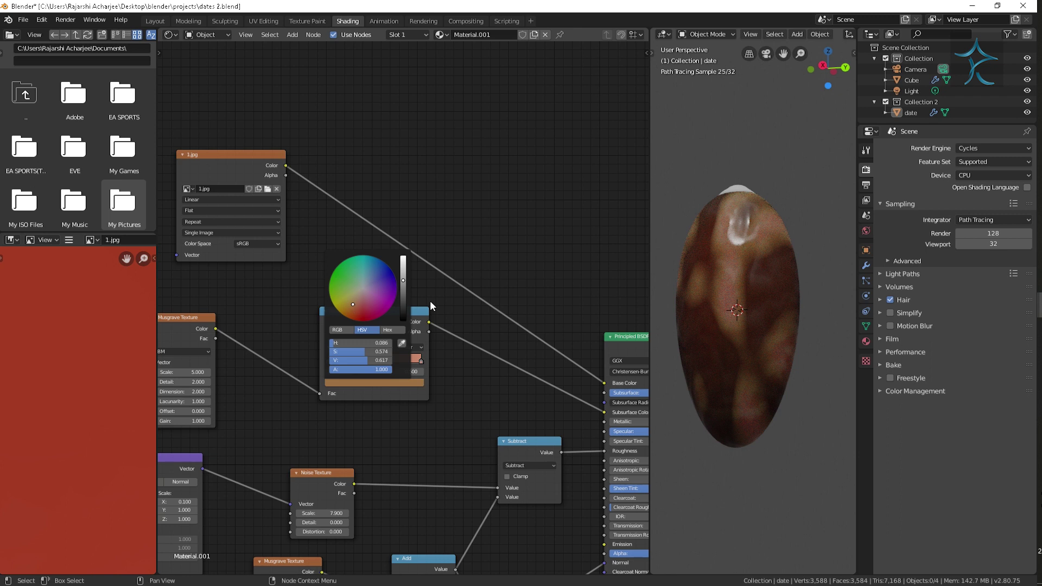
{"action": "mouse_move", "coordinate": [373, 362]}
{"action": "left_mouse_down"}
{"action": "mouse_move", "coordinate": [349, 366]}
{"action": "mouse_move", "coordinate": [390, 366]}
{"action": "mouse_move", "coordinate": [352, 360]}
{"action": "left_mouse_up"}
Step: Add a fourth ramp stop in darker brown at position 0.193
{"action": "left_click", "coordinate": [330, 348]}
{"action": "left_click", "coordinate": [331, 345]}
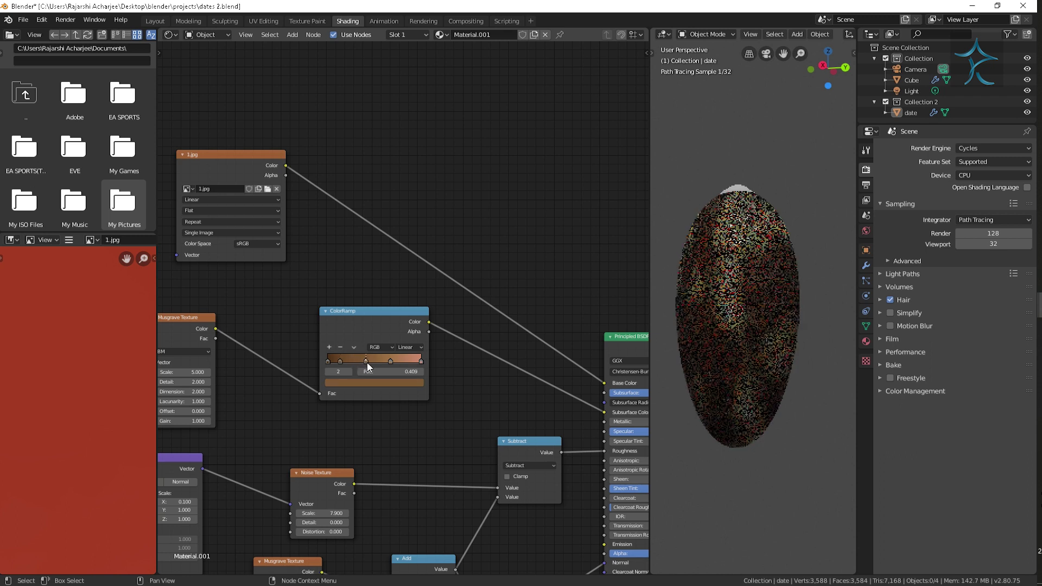
{"action": "left_click", "coordinate": [372, 383]}
{"action": "left_click_drag", "start_coordinate": [404, 294], "coordinate": [404, 297]}
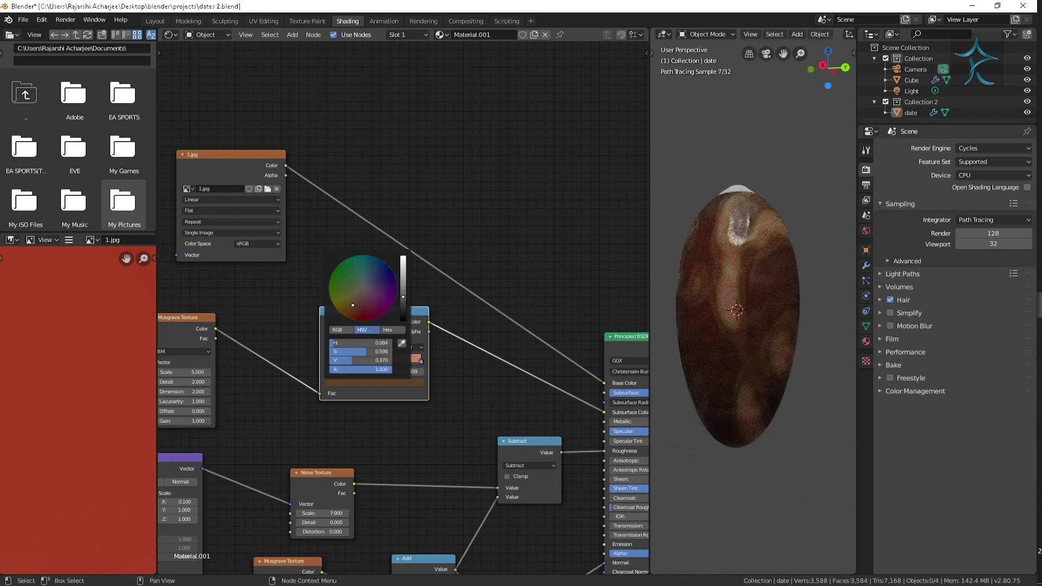
{"action": "mouse_move", "coordinate": [343, 361]}
{"action": "left_mouse_down"}
{"action": "mouse_move", "coordinate": [401, 361]}
{"action": "mouse_move", "coordinate": [375, 362]}
{"action": "left_mouse_up"}
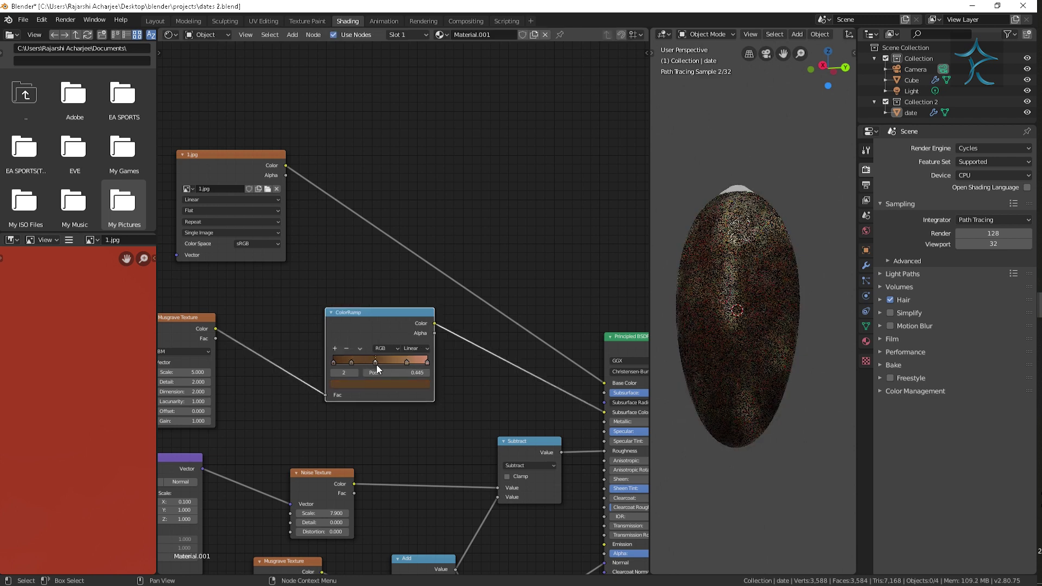
{"action": "scroll", "coordinate": [267, 391], "scroll_direction": "left", "scroll_amount": 3, "text": "ctrl"}
{"action": "scroll", "coordinate": [282, 407], "scroll_direction": "left", "scroll_amount": 4, "text": "ctrl"}
Step: Switch the Musgrave to Ridged Multifractal with scale 1.3, detail 4.9 and dimension 5.1
{"action": "scroll", "coordinate": [314, 432], "scroll_direction": "left", "scroll_amount": 3, "text": "ctrl"}
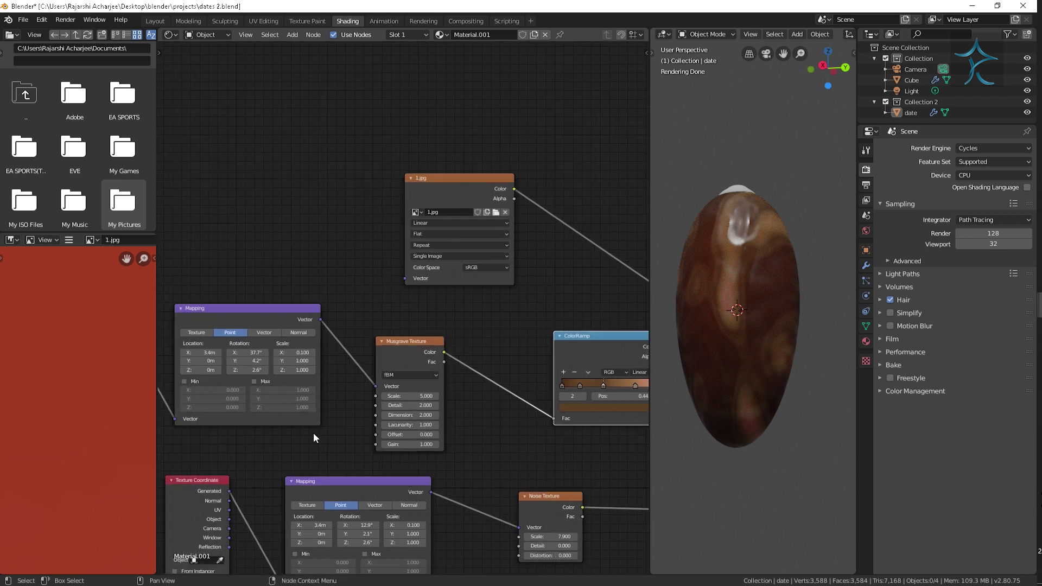
{"action": "scroll", "coordinate": [271, 380], "scroll_direction": "left", "scroll_amount": 3, "text": "ctrl"}
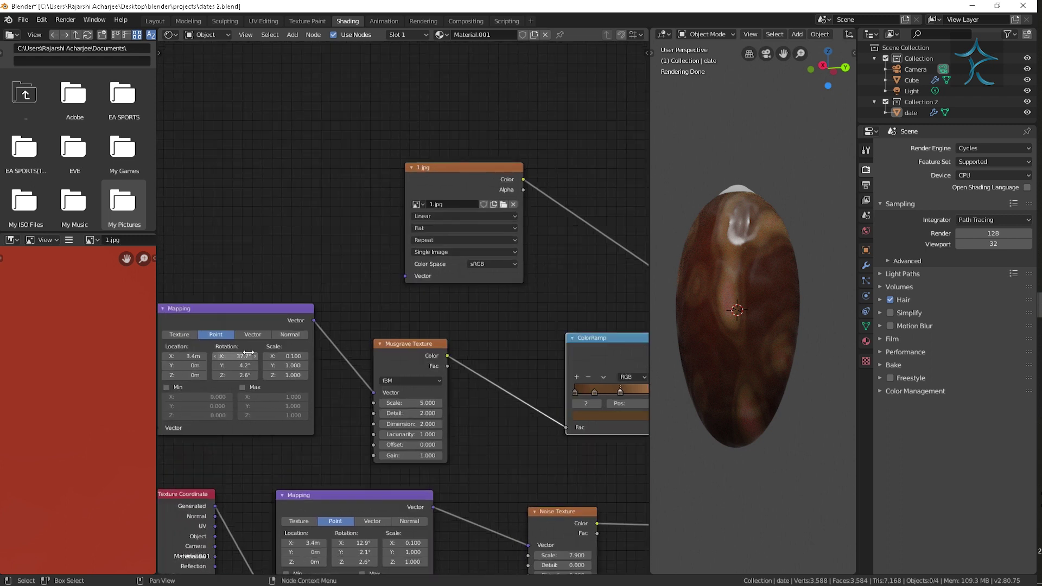
{"action": "left_click", "coordinate": [411, 381]}
{"action": "left_click", "coordinate": [432, 402]}
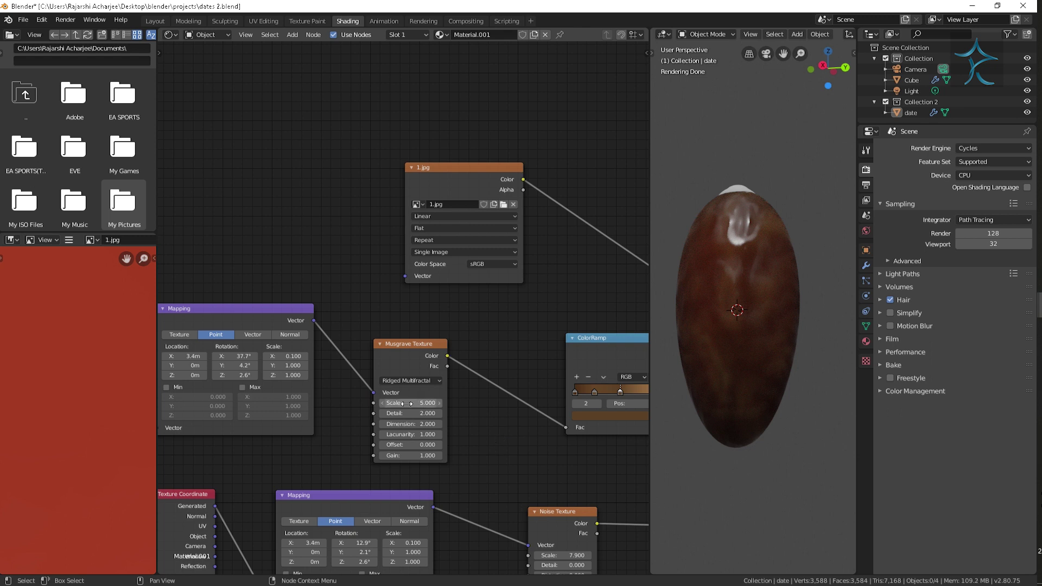
{"action": "type", "text": "1.3"}
{"action": "key", "text": "Return"}
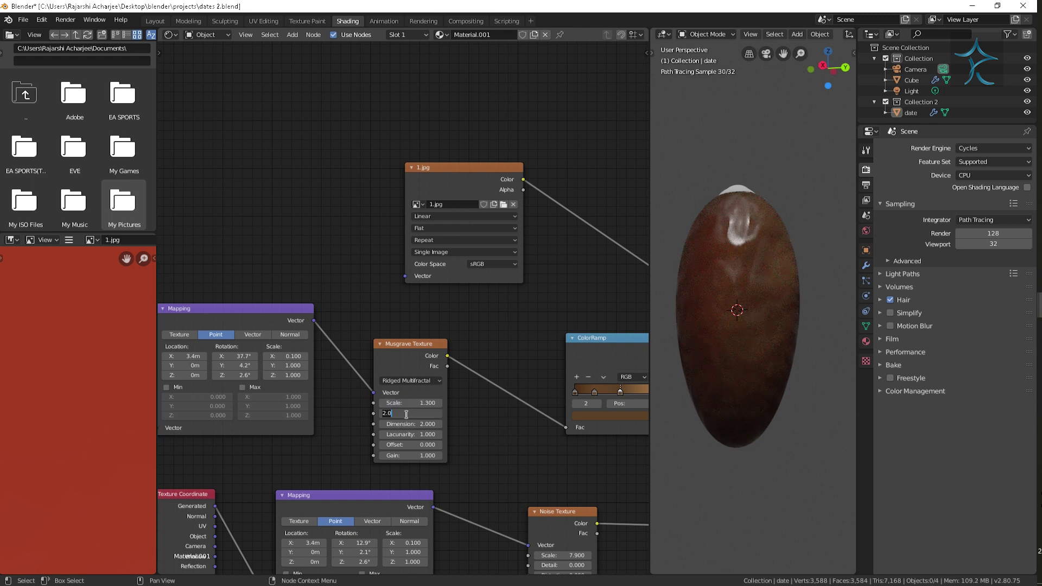
{"action": "type", "text": "4.5"}
{"action": "type", "text": "4.900"}
{"action": "key", "text": "Return"}
{"action": "type", "text": ".1"}
{"action": "key", "text": "Return"}
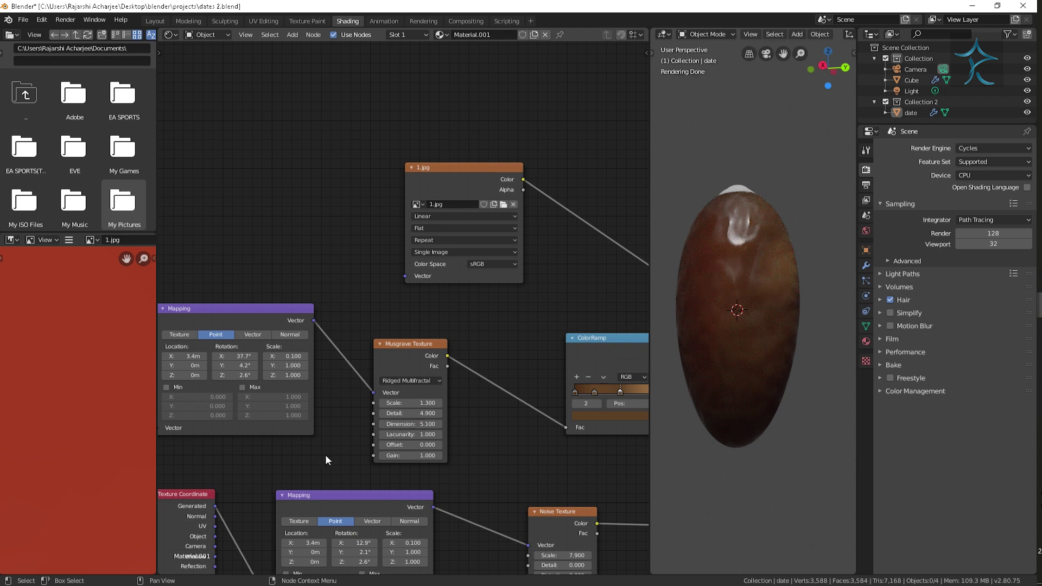
Step: Set the Mapping rotation to -14.7° X, 0° Z, and its X location to 0 m
{"action": "left_click", "coordinate": [237, 359]}
{"action": "type", "text": ".7"}
{"action": "key", "text": "Return"}
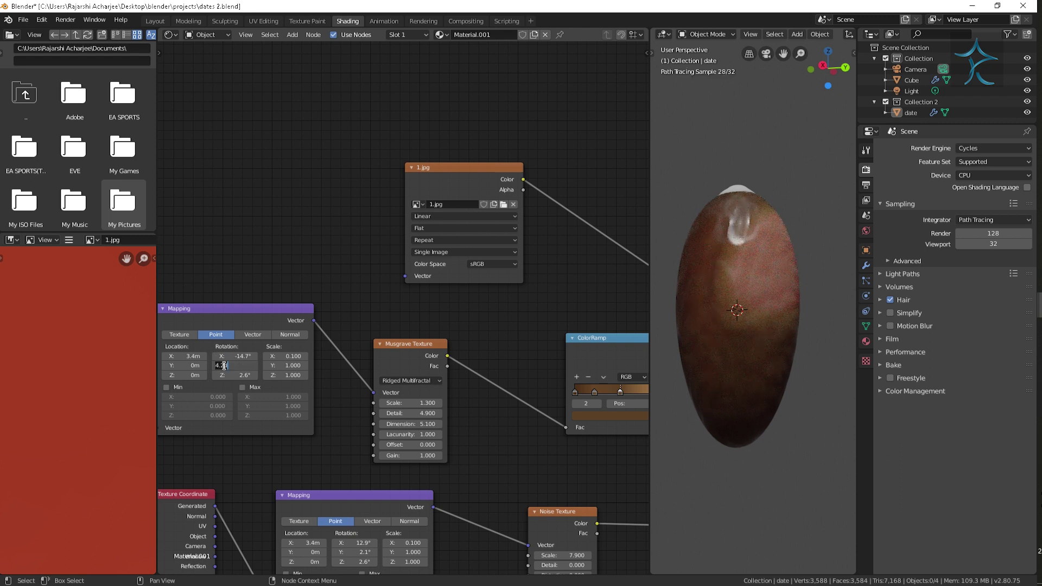
{"action": "type", "text": "0"}
{"action": "key", "text": "Return"}
{"action": "middle_click_drag", "start_coordinate": [261, 452], "coordinate": [356, 460]}
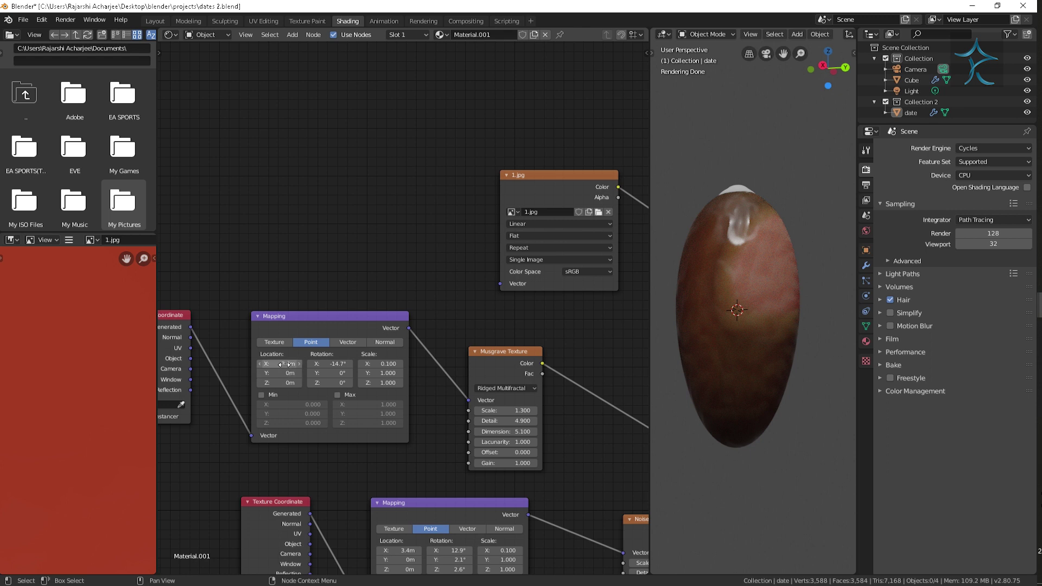
{"action": "key", "text": "Return"}
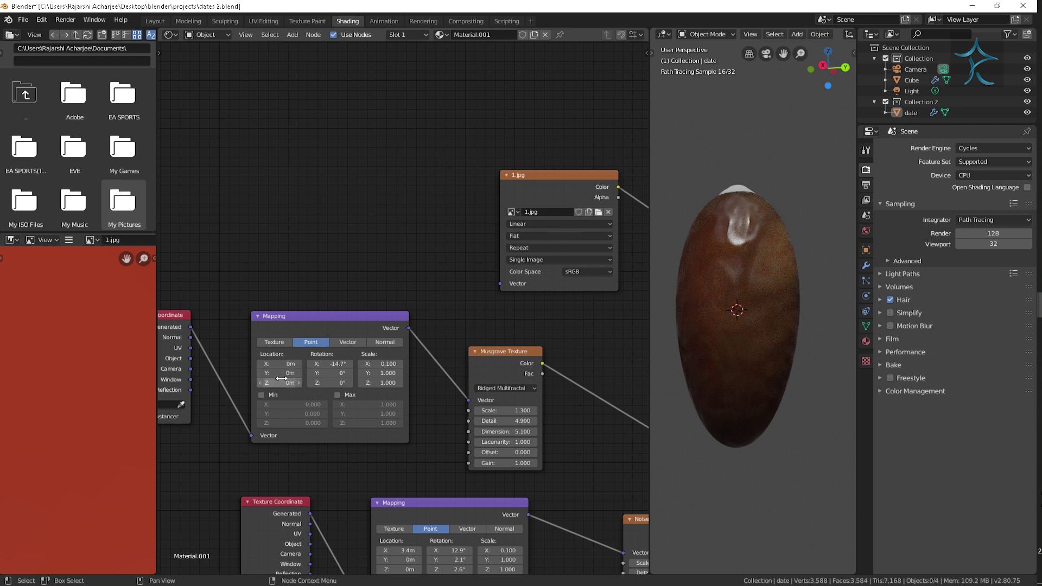
Step: Stretch the Mapping's X scale to 3.5, checking the glossy brown date in the viewport
{"action": "mouse_move", "coordinate": [388, 365]}
{"action": "left_mouse_down"}
{"action": "mouse_move", "coordinate": [413, 365]}
{"action": "mouse_move", "coordinate": [376, 363]}
{"action": "left_mouse_up"}
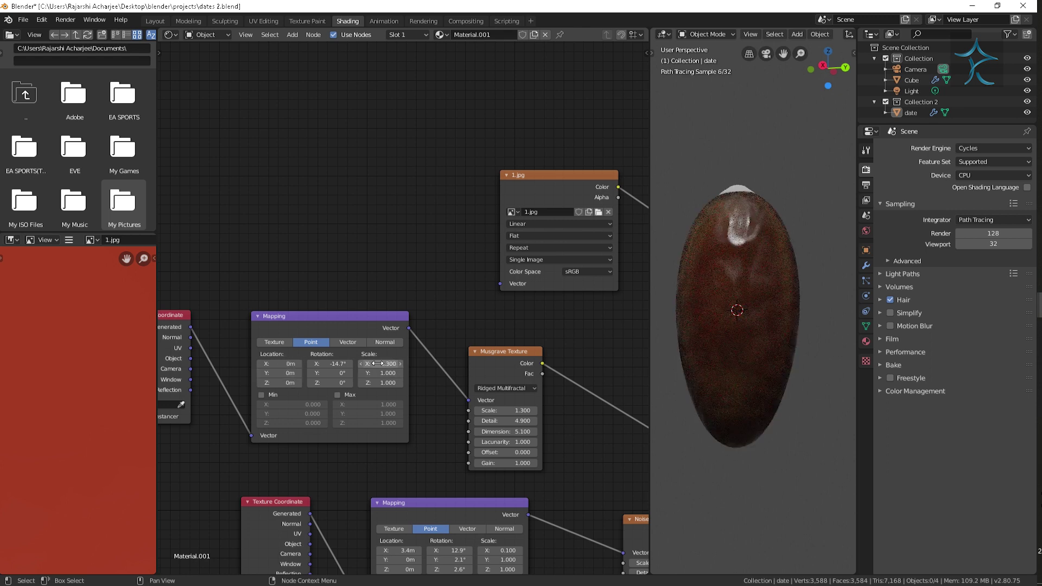
{"action": "mouse_move", "coordinate": [794, 368]}
{"action": "middle_mouse_down"}
{"action": "mouse_move", "coordinate": [746, 390]}
{"action": "mouse_move", "coordinate": [773, 370]}
{"action": "middle_mouse_up"}
{"action": "scroll", "coordinate": [745, 365], "scroll_direction": "up", "scroll_amount": 4}
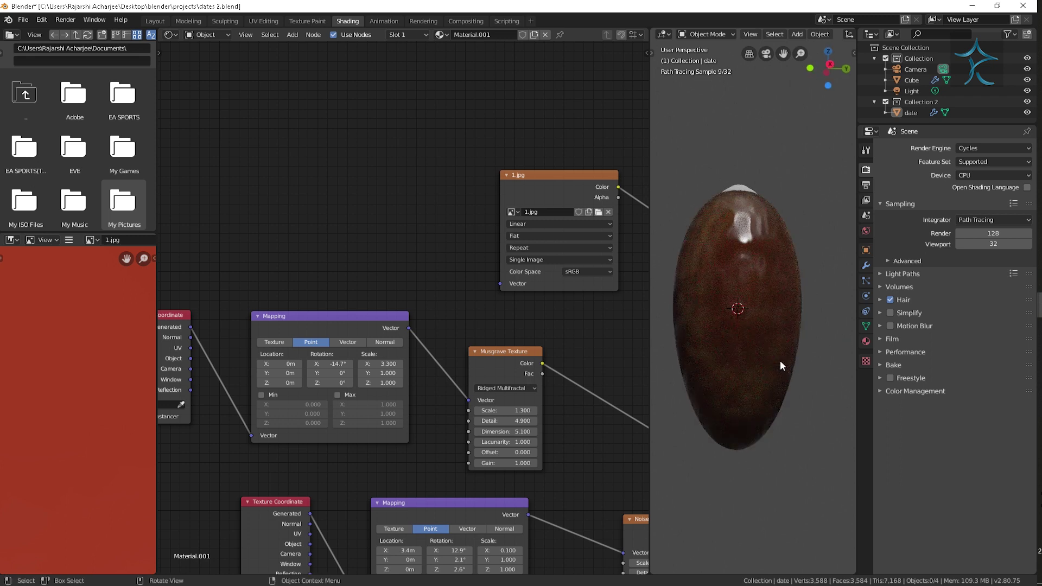
{"action": "left_click", "coordinate": [400, 364]}
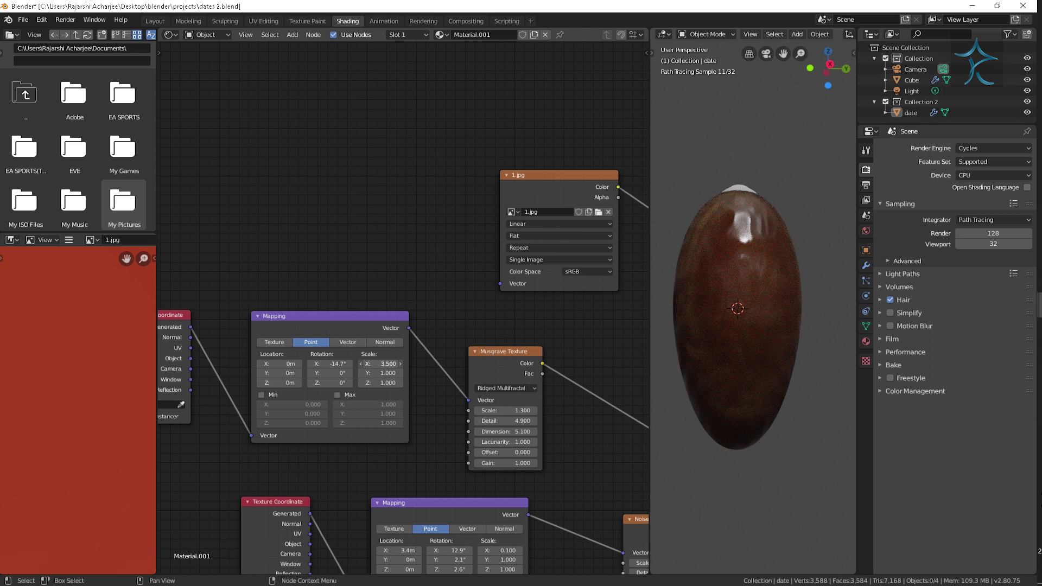
Step: Slide the leftmost skin ramp stop to 0.073 and brighten a stop's colour
{"action": "scroll", "coordinate": [547, 318], "scroll_direction": "down", "scroll_amount": 2}
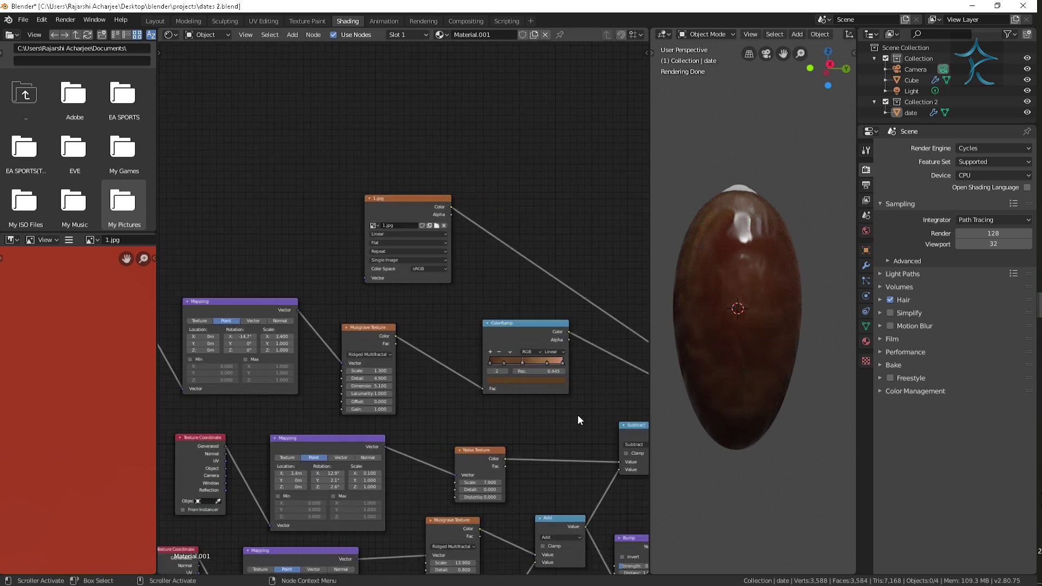
{"action": "scroll", "coordinate": [578, 415], "scroll_direction": "up", "scroll_amount": 2}
{"action": "scroll", "coordinate": [578, 465], "scroll_direction": "up", "scroll_amount": 2}
{"action": "middle_click_drag", "start_coordinate": [581, 452], "coordinate": [479, 457]}
{"action": "scroll", "coordinate": [479, 457], "scroll_direction": "down", "scroll_amount": 1}
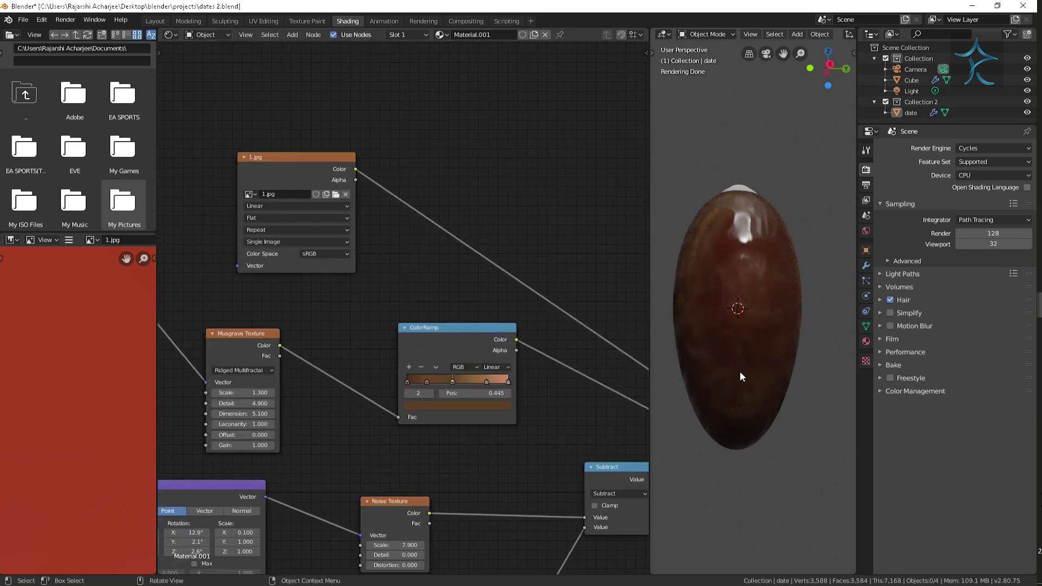
{"action": "scroll", "coordinate": [478, 429], "scroll_direction": "up", "scroll_amount": 1}
{"action": "left_click_drag", "start_coordinate": [406, 401], "coordinate": [440, 402]}
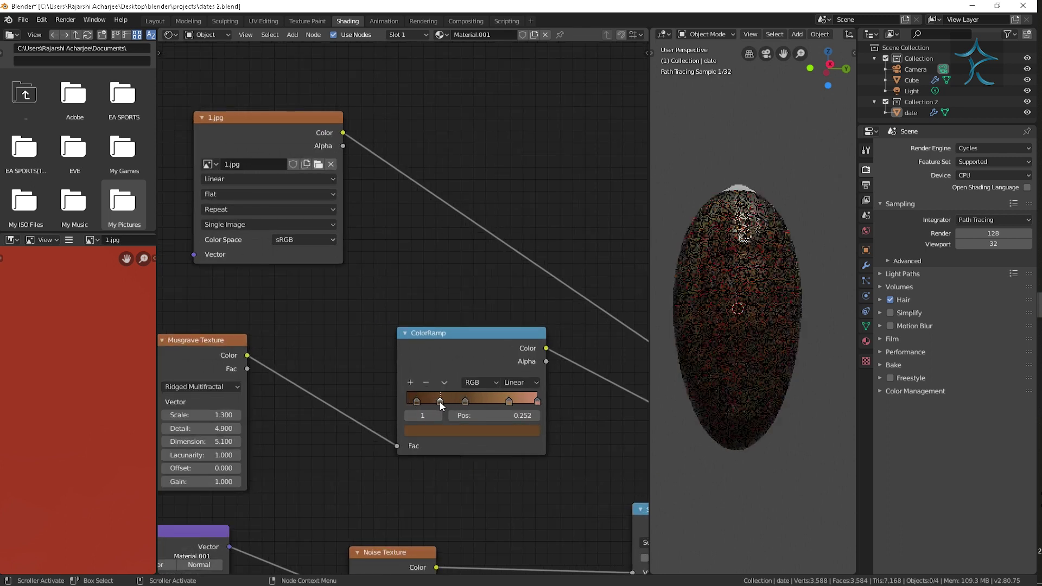
{"action": "left_click", "coordinate": [478, 431]}
{"action": "left_click_drag", "start_coordinate": [514, 297], "coordinate": [511, 300]}
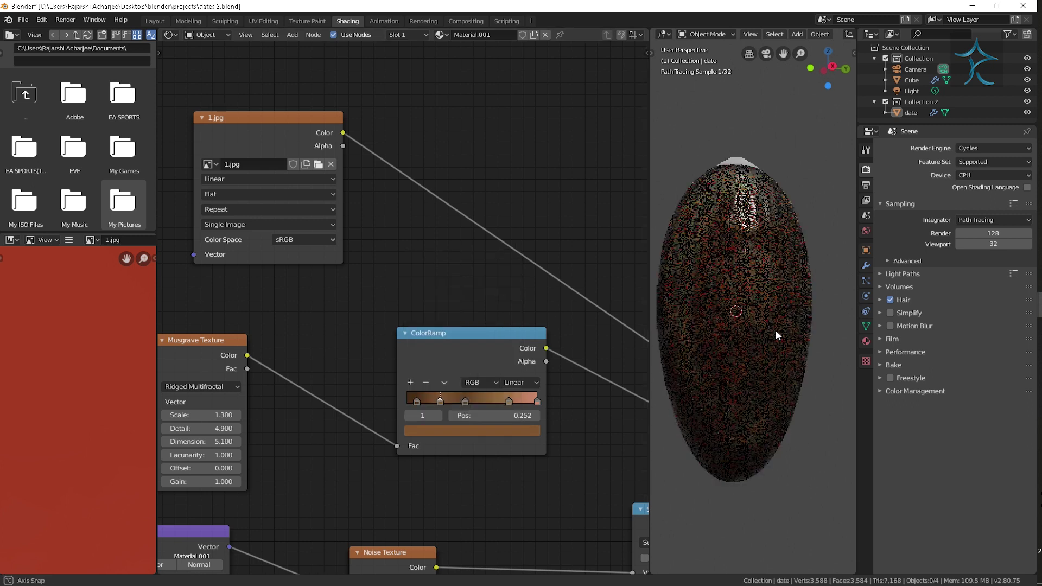
Step: Shift the middle stops, add a stop at 0.859, and darken a new end stop at 1.000
{"action": "left_click_drag", "start_coordinate": [467, 399], "coordinate": [480, 400]}
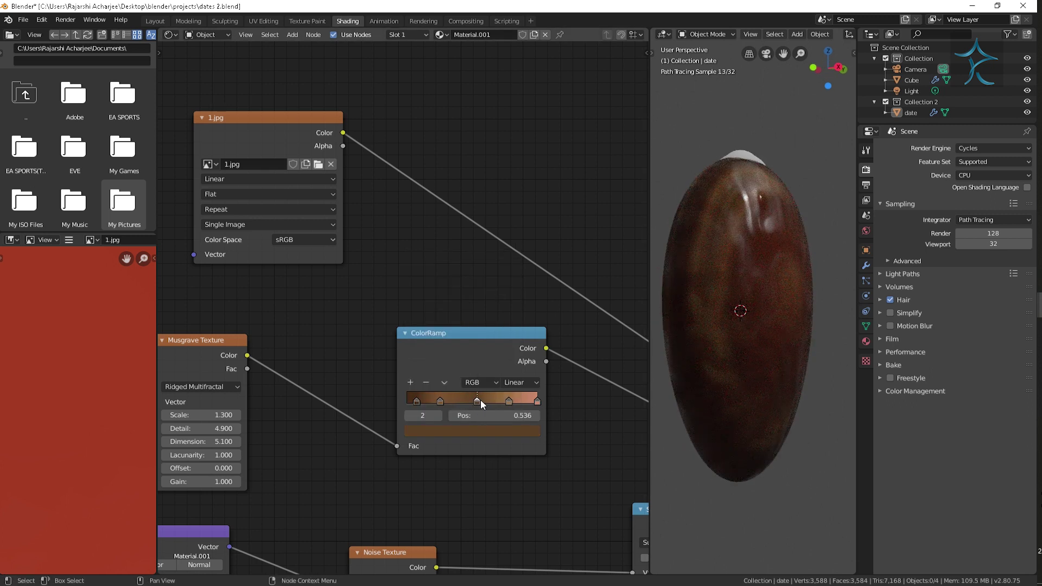
{"action": "left_click", "coordinate": [509, 400]}
{"action": "mouse_move", "coordinate": [541, 403]}
{"action": "left_mouse_down"}
{"action": "mouse_move", "coordinate": [559, 404]}
{"action": "mouse_move", "coordinate": [520, 402]}
{"action": "left_mouse_up"}
{"action": "left_click", "coordinate": [428, 384]}
{"action": "left_click", "coordinate": [555, 403]}
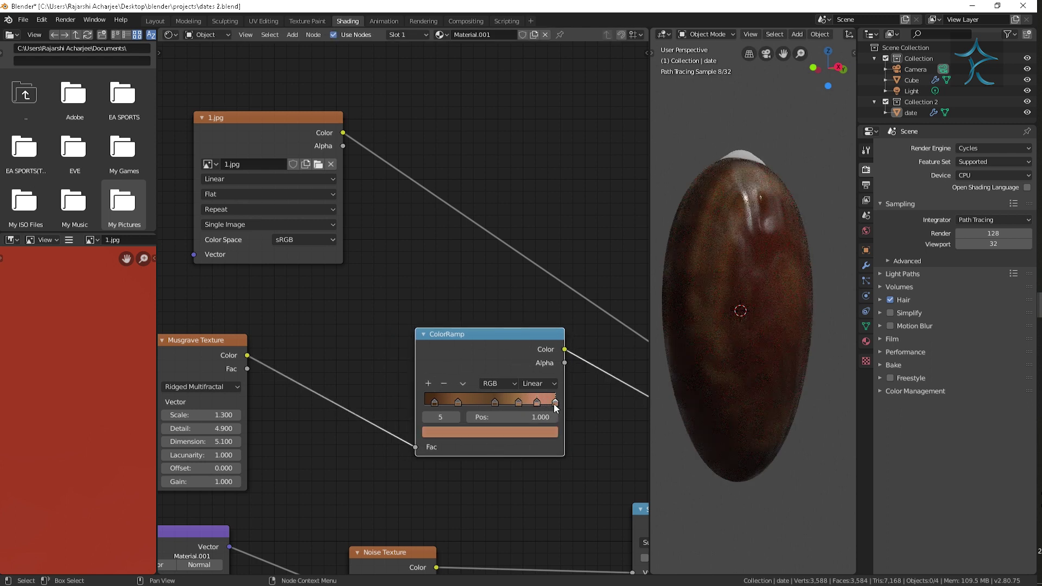
{"action": "left_click", "coordinate": [510, 432]}
{"action": "left_click", "coordinate": [529, 304]}
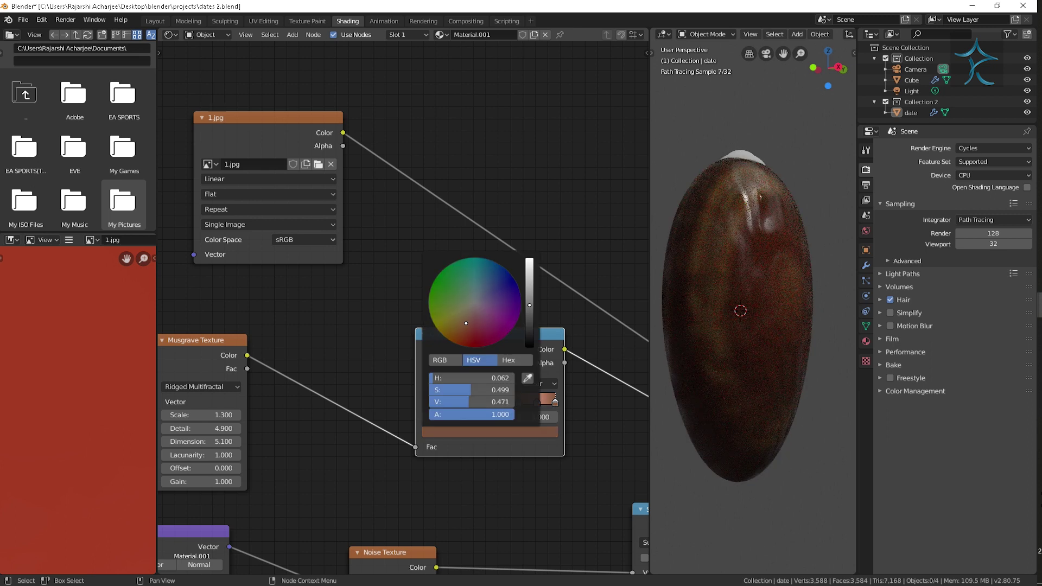
{"action": "scroll", "coordinate": [711, 375], "scroll_direction": "down", "scroll_amount": 4}
{"action": "scroll", "coordinate": [665, 385], "scroll_direction": "up", "scroll_amount": 4}
{"action": "scroll", "coordinate": [784, 357], "scroll_direction": "down", "scroll_amount": 3}
{"action": "mouse_move", "coordinate": [764, 439]}
{"action": "middle_mouse_down"}
{"action": "mouse_move", "coordinate": [780, 381]}
{"action": "mouse_move", "coordinate": [835, 364]}
{"action": "middle_mouse_up"}
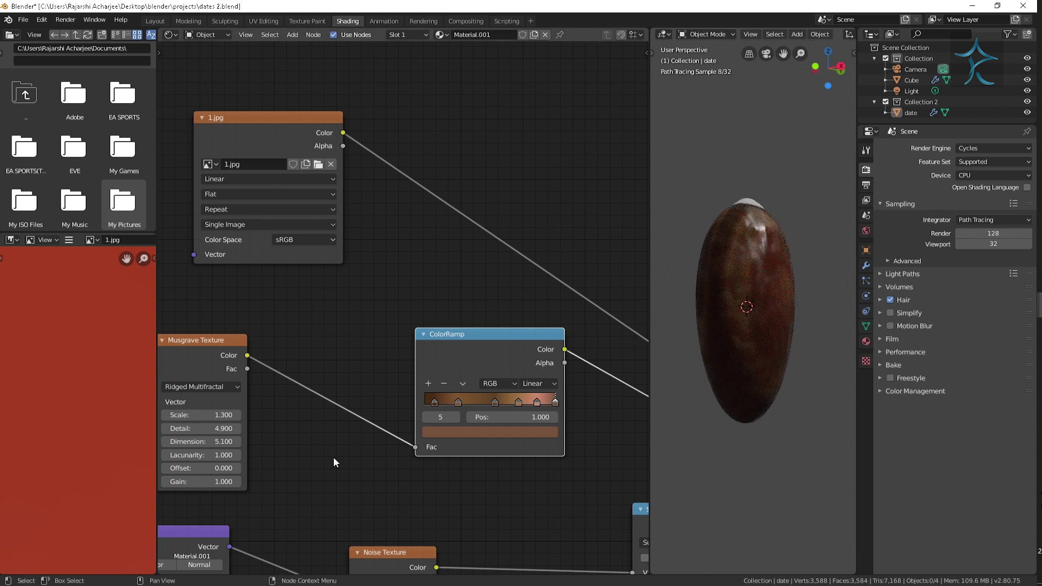
{"action": "scroll", "coordinate": [333, 457], "scroll_direction": "left", "scroll_amount": 6, "text": "ctrl"}
Step: Rotate the skin's Mapping node 16.3° on Y, then zoom out to show the whole node tree
{"action": "middle_click_drag", "start_coordinate": [286, 467], "coordinate": [409, 462]}
{"action": "left_click_drag", "start_coordinate": [258, 359], "coordinate": [293, 359]}
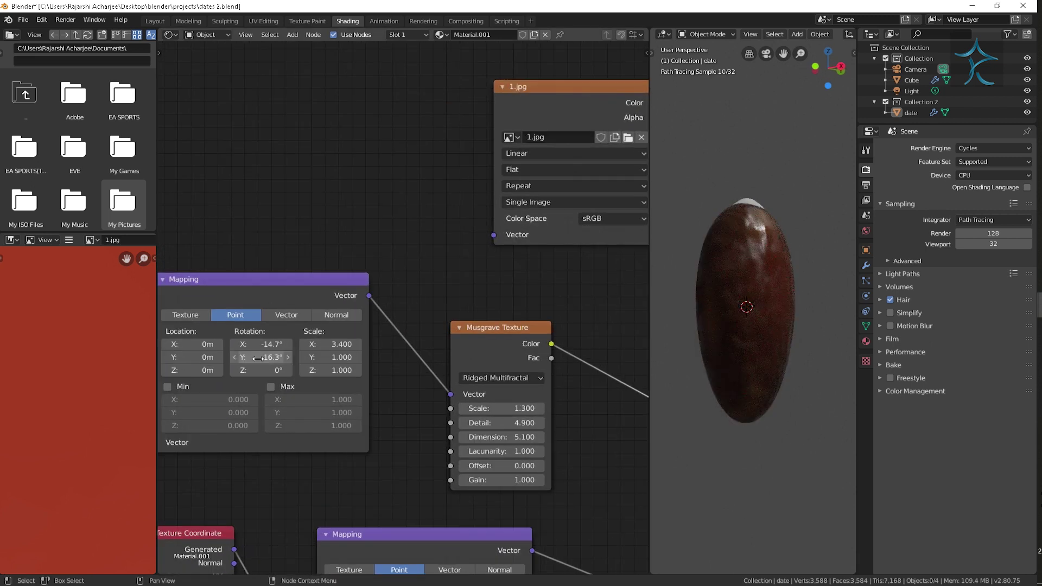
{"action": "mouse_move", "coordinate": [782, 434]}
{"action": "middle_mouse_down"}
{"action": "mouse_move", "coordinate": [695, 434]}
{"action": "mouse_move", "coordinate": [790, 396]}
{"action": "middle_mouse_up"}
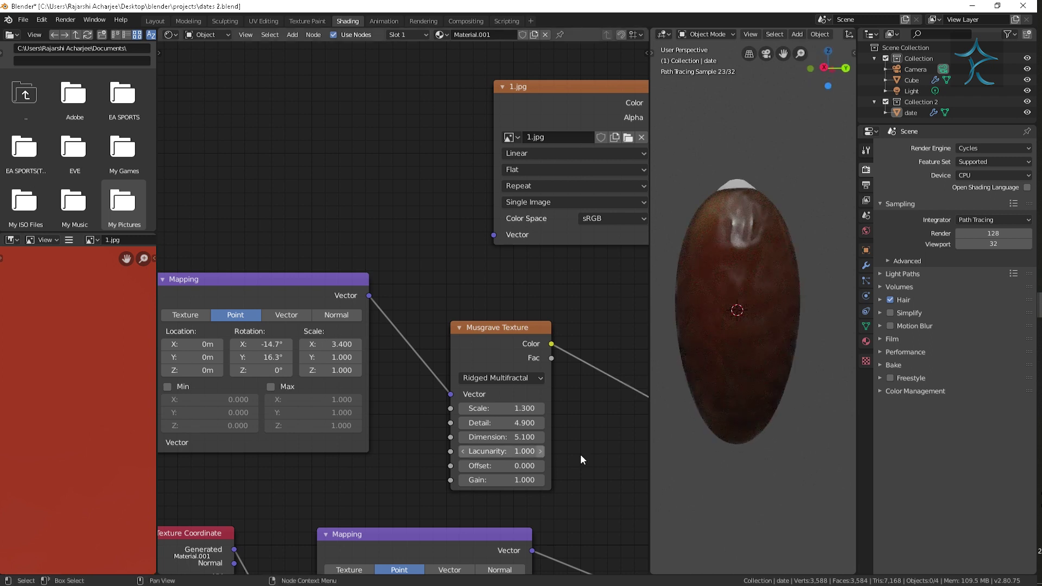
{"action": "scroll", "coordinate": [549, 435], "scroll_direction": "down", "scroll_amount": 5}
{"action": "scroll", "coordinate": [548, 459], "scroll_direction": "down", "scroll_amount": 1}
{"action": "scroll", "coordinate": [535, 474], "scroll_direction": "down", "scroll_amount": 1}
{"action": "scroll", "coordinate": [532, 483], "scroll_direction": "down", "scroll_amount": 1}
{"action": "scroll", "coordinate": [534, 477], "scroll_direction": "down", "scroll_amount": 1}
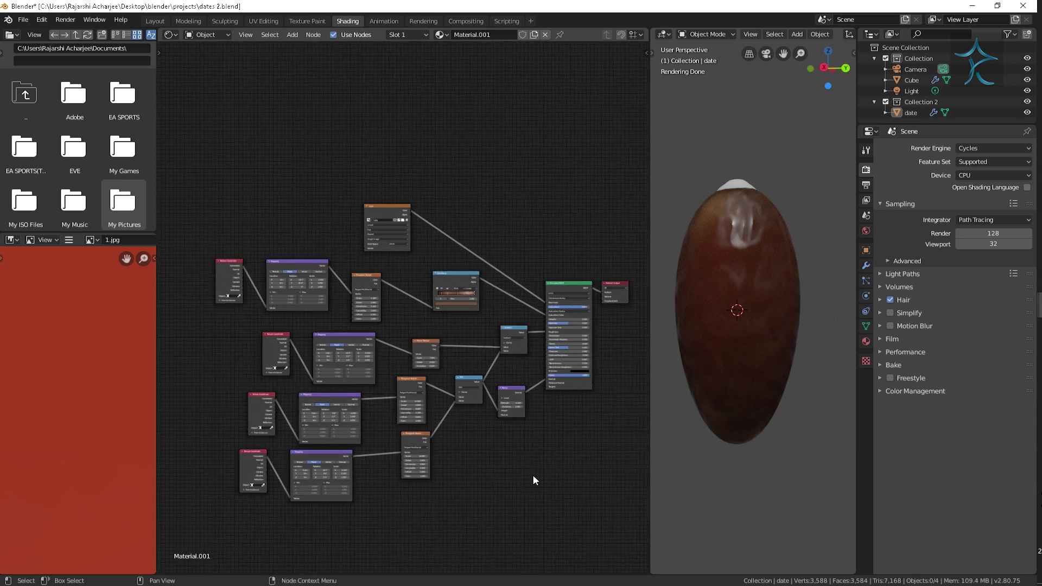
{"action": "mouse_move", "coordinate": [694, 381]}
{"action": "middle_mouse_down"}
{"action": "mouse_move", "coordinate": [784, 349]}
{"action": "mouse_move", "coordinate": [796, 419]}
{"action": "middle_mouse_up"}
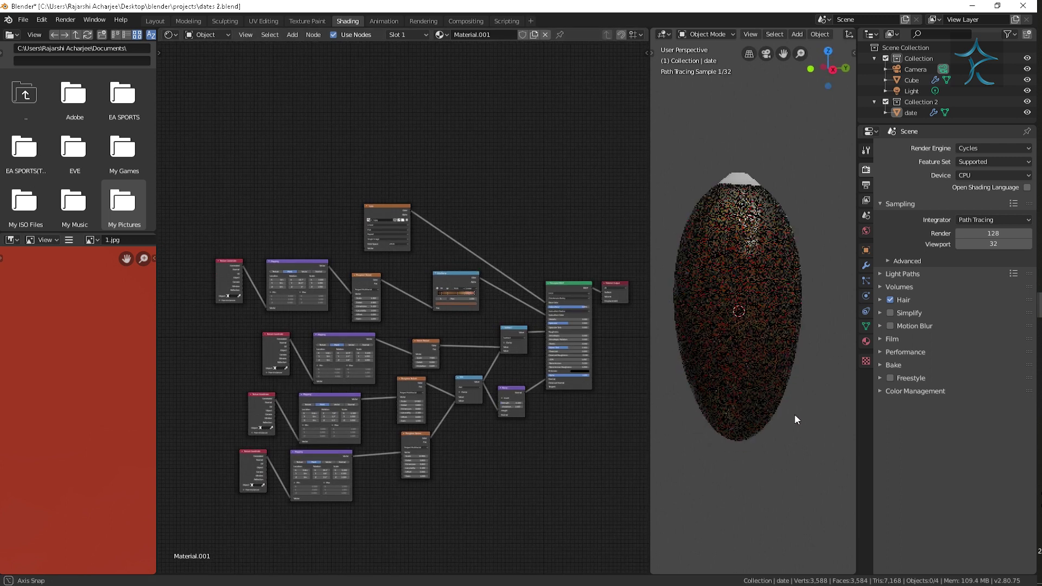
Step: Select the date's cap and give it a new material
{"action": "left_click", "coordinate": [738, 182]}
{"action": "left_click", "coordinate": [428, 33]}
{"action": "scroll", "coordinate": [389, 300], "scroll_direction": "up", "scroll_amount": 2}
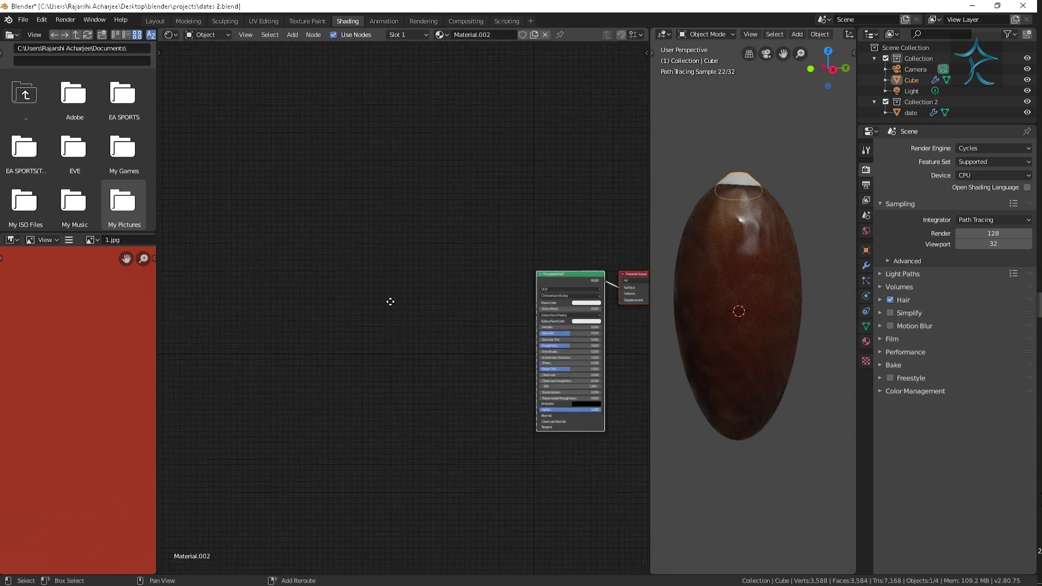
{"action": "scroll", "coordinate": [476, 336], "scroll_direction": "up", "scroll_amount": 2}
{"action": "mouse_move", "coordinate": [529, 259]}
{"action": "left_mouse_down"}
{"action": "mouse_move", "coordinate": [493, 228]}
{"action": "mouse_move", "coordinate": [413, 239]}
{"action": "left_mouse_up"}
{"action": "scroll", "coordinate": [493, 230], "scroll_direction": "up", "scroll_amount": 1}
{"action": "scroll", "coordinate": [413, 239], "scroll_direction": "up", "scroll_amount": 1}
{"action": "middle_click_drag", "start_coordinate": [257, 375], "coordinate": [372, 415]}
{"action": "scroll", "coordinate": [282, 366], "scroll_direction": "down", "scroll_amount": 1}
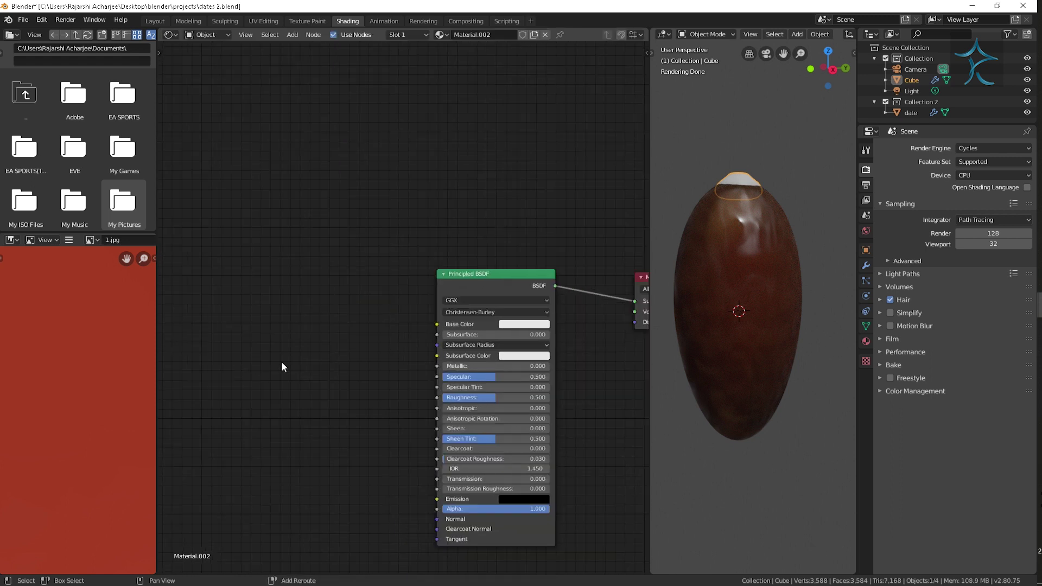
{"action": "middle_click_drag", "start_coordinate": [233, 372], "coordinate": [294, 389]}
Step: Add a Musgrave Texture node and connect its Color to the cap's Base Color
{"action": "key", "text": "shift+a"}
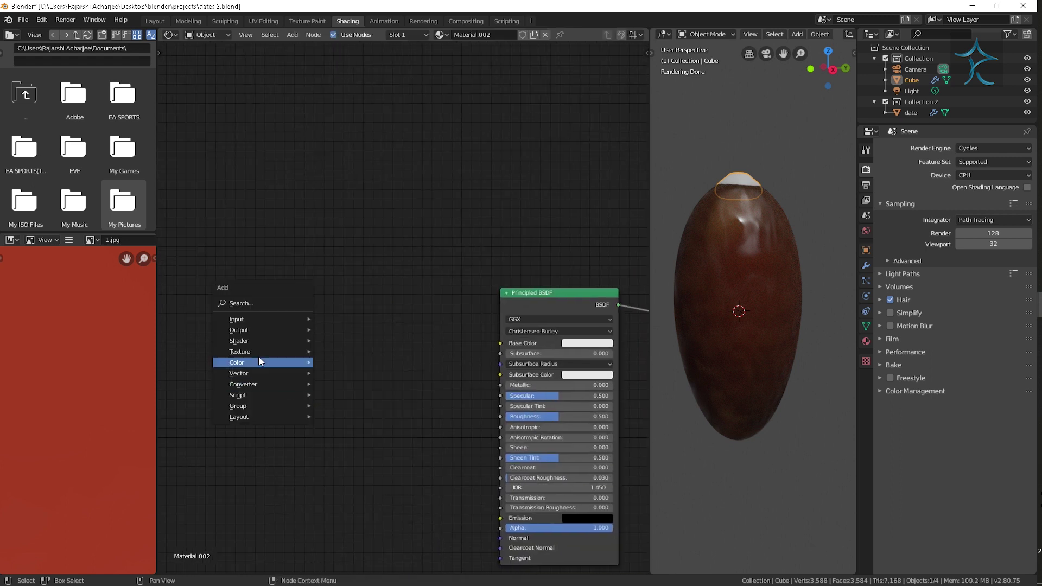
{"action": "key", "text": "Escape"}
{"action": "key", "text": "shift+a"}
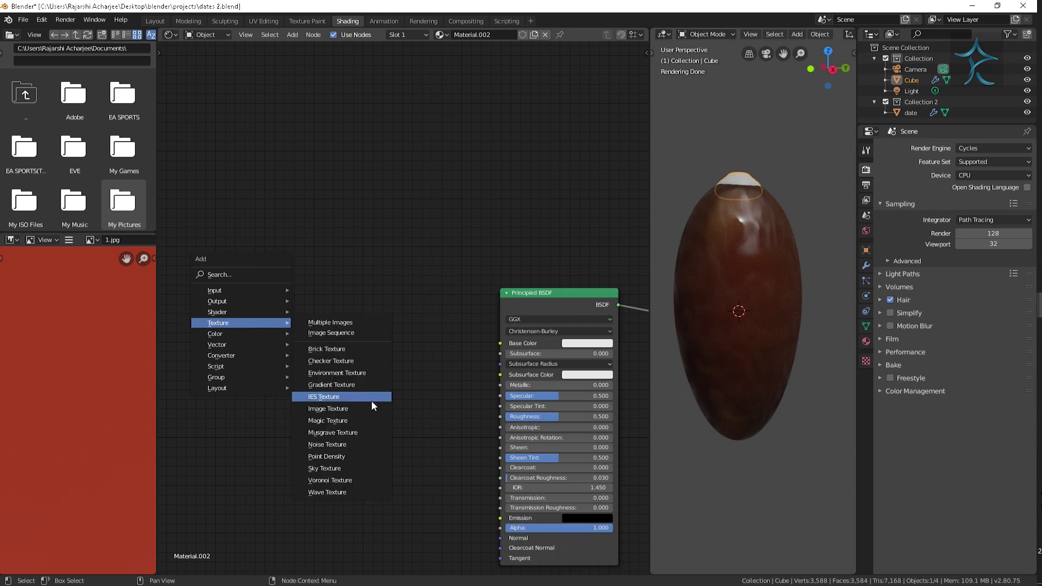
{"action": "left_click", "coordinate": [316, 432]}
{"action": "left_click", "coordinate": [333, 355]}
{"action": "left_click", "coordinate": [352, 378]}
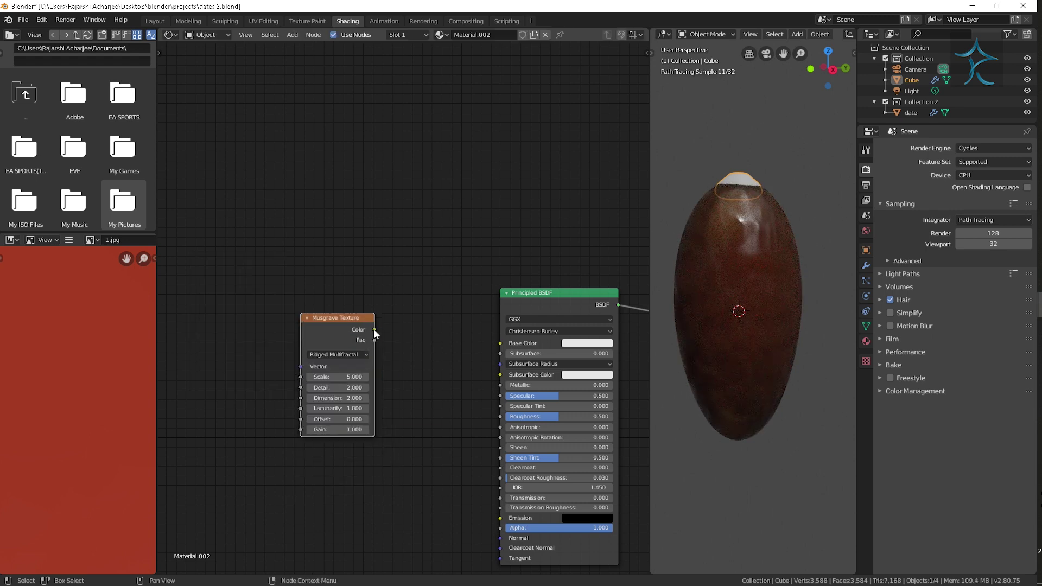
{"action": "left_click_drag", "start_coordinate": [374, 330], "coordinate": [500, 343]}
Step: Inspect the patterned cap and apply Shade Smooth to it
{"action": "middle_click_drag", "start_coordinate": [769, 270], "coordinate": [771, 320]}
{"action": "scroll", "coordinate": [783, 194], "scroll_direction": "up", "scroll_amount": 2}
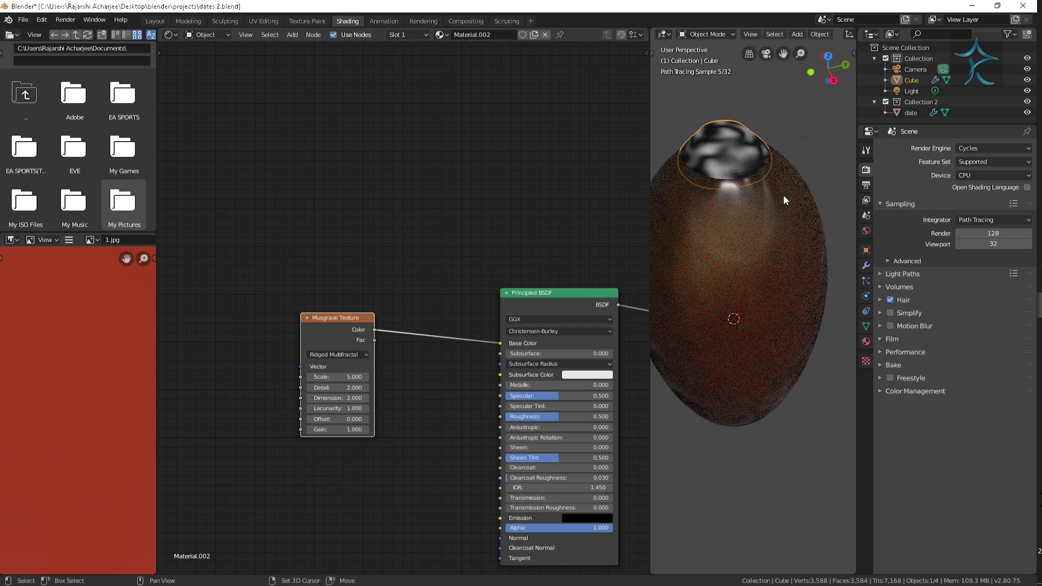
{"action": "middle_click_drag", "start_coordinate": [783, 194], "coordinate": [784, 279]}
{"action": "left_click", "coordinate": [820, 34]}
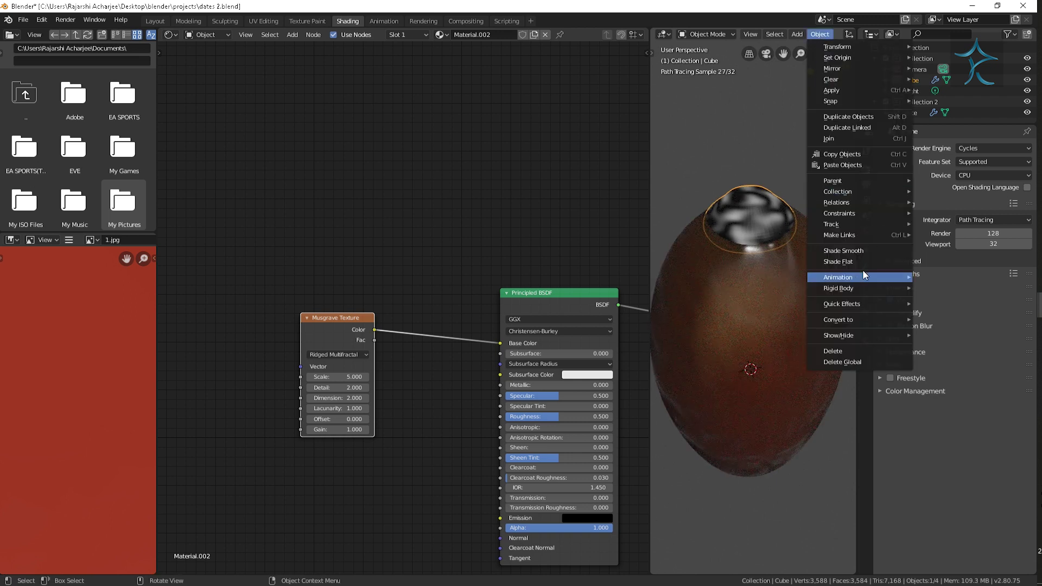
{"action": "left_click", "coordinate": [870, 253]}
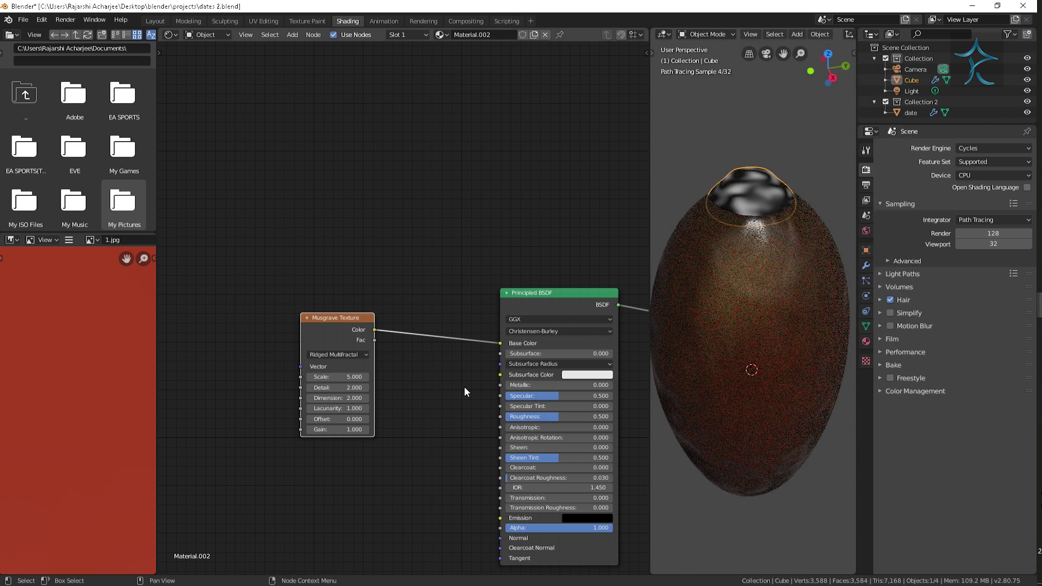
{"action": "middle_click_drag", "start_coordinate": [464, 386], "coordinate": [555, 389]}
{"action": "key", "text": "shift+a"}
{"action": "mouse_move", "coordinate": [192, 370]}
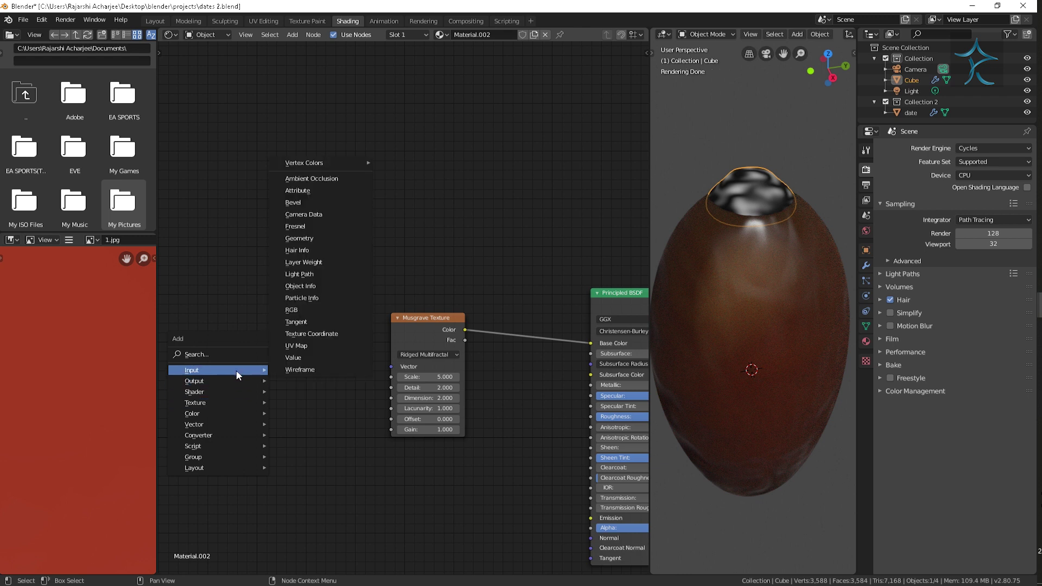
Step: Add a Texture Coordinate node and a Mapping node ahead of the cap's Musgrave
{"action": "left_click", "coordinate": [307, 334]}
{"action": "left_click", "coordinate": [621, 320]}
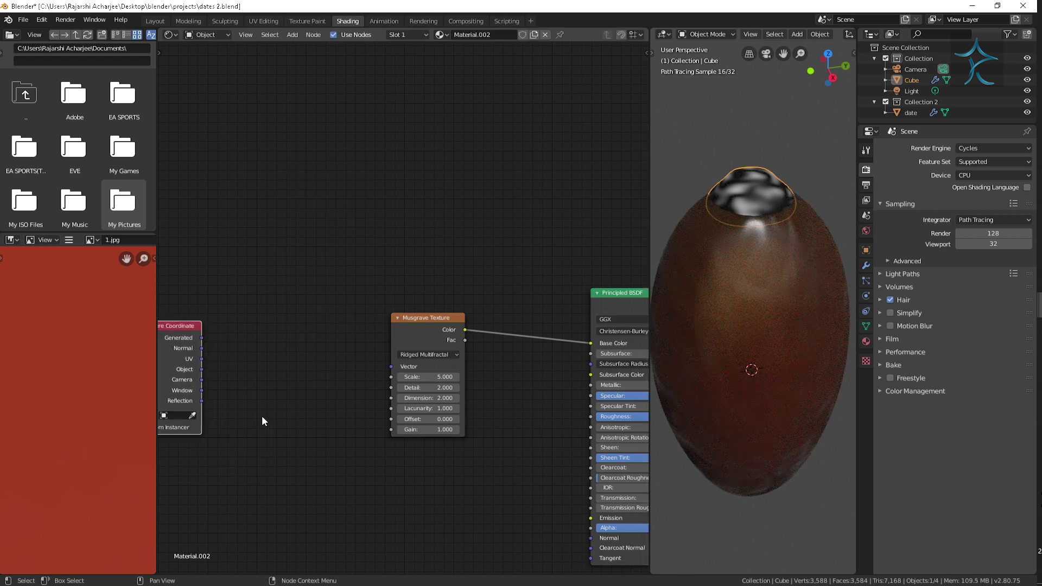
{"action": "key", "text": "shift+a"}
{"action": "left_click", "coordinate": [336, 507]}
{"action": "left_click", "coordinate": [277, 334]}
{"action": "key", "text": "ctrl+z"}
{"action": "key", "text": "shift+a"}
{"action": "left_click", "coordinate": [308, 378]}
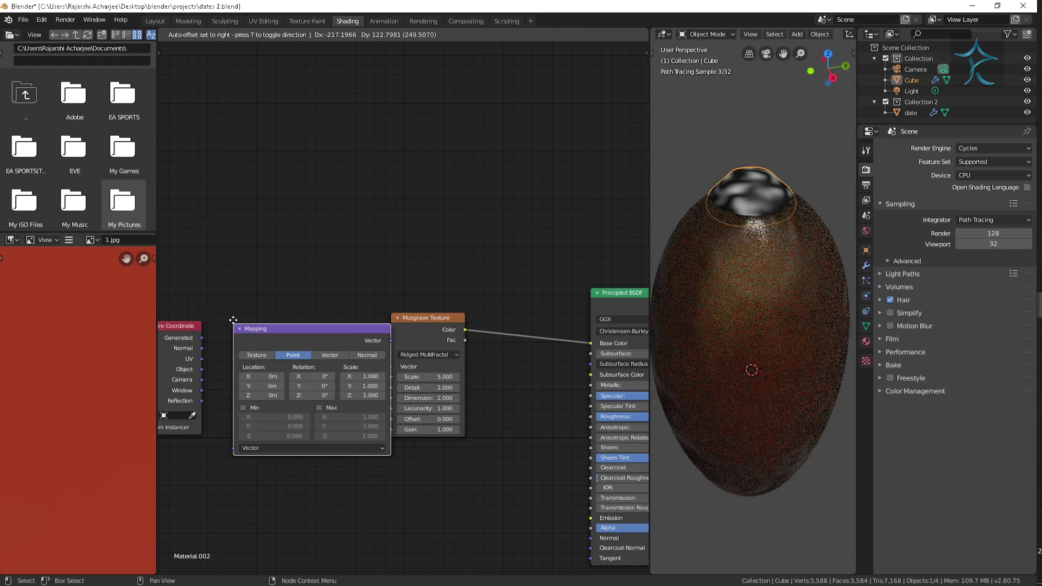
{"action": "left_click", "coordinate": [316, 331]}
Step: Route Generated coordinates through Mapping into the Musgrave Vector, and tidy the node layout
{"action": "left_click_drag", "start_coordinate": [374, 321], "coordinate": [392, 367]}
{"action": "left_click_drag", "start_coordinate": [201, 338], "coordinate": [216, 428]}
{"action": "scroll", "coordinate": [304, 464], "scroll_direction": "up", "scroll_amount": 1}
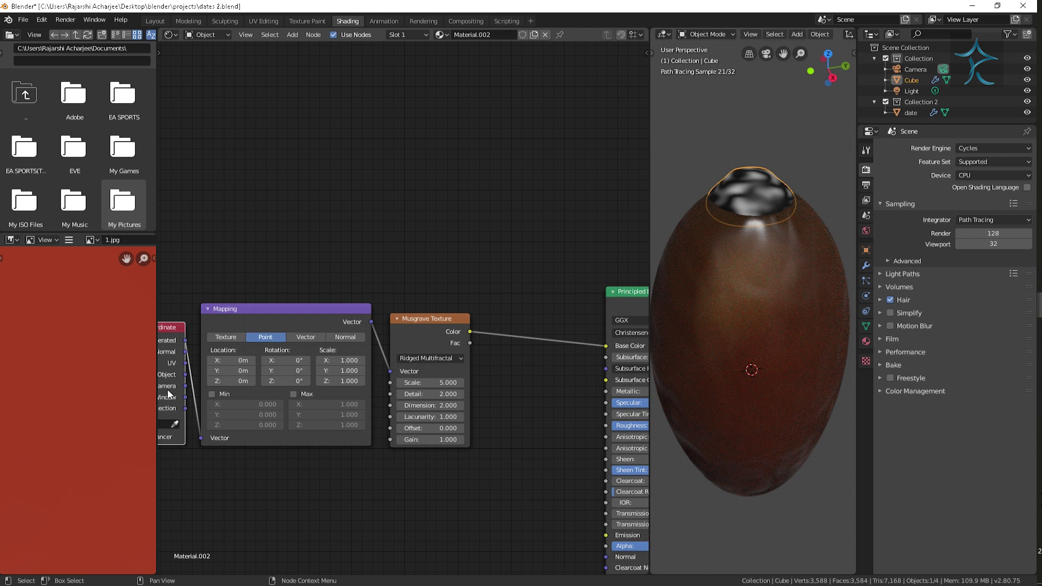
{"action": "scroll", "coordinate": [169, 394], "scroll_direction": "down", "scroll_amount": 2}
{"action": "middle_click_drag", "start_coordinate": [170, 394], "coordinate": [413, 472]}
{"action": "left_click_drag", "start_coordinate": [285, 328], "coordinate": [188, 331]}
{"action": "left_click_drag", "start_coordinate": [412, 313], "coordinate": [347, 312]}
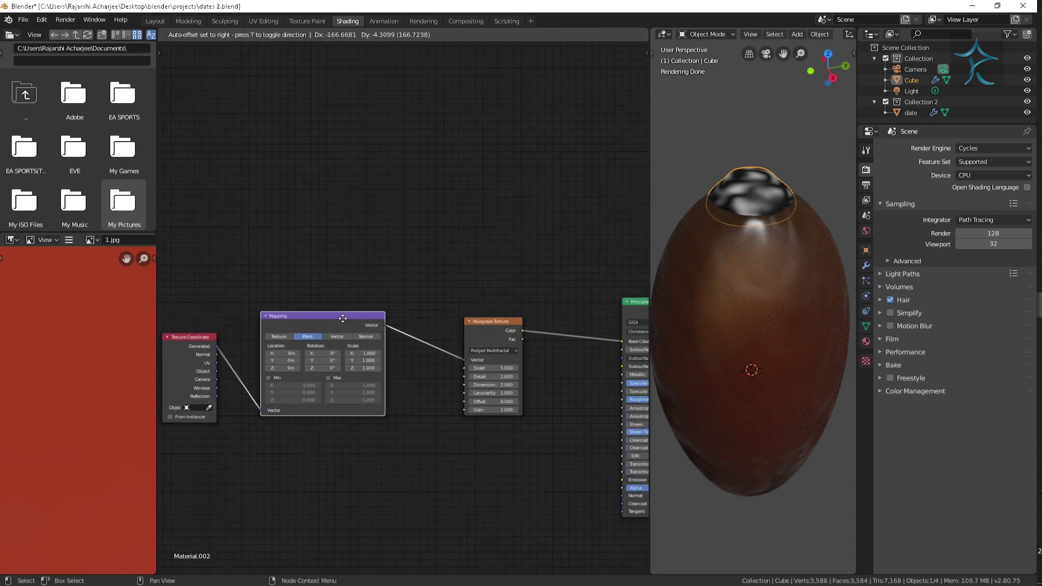
{"action": "left_click_drag", "start_coordinate": [489, 321], "coordinate": [445, 321]}
{"action": "scroll", "coordinate": [553, 410], "scroll_direction": "up", "scroll_amount": 1}
{"action": "middle_click_drag", "start_coordinate": [553, 410], "coordinate": [421, 418]}
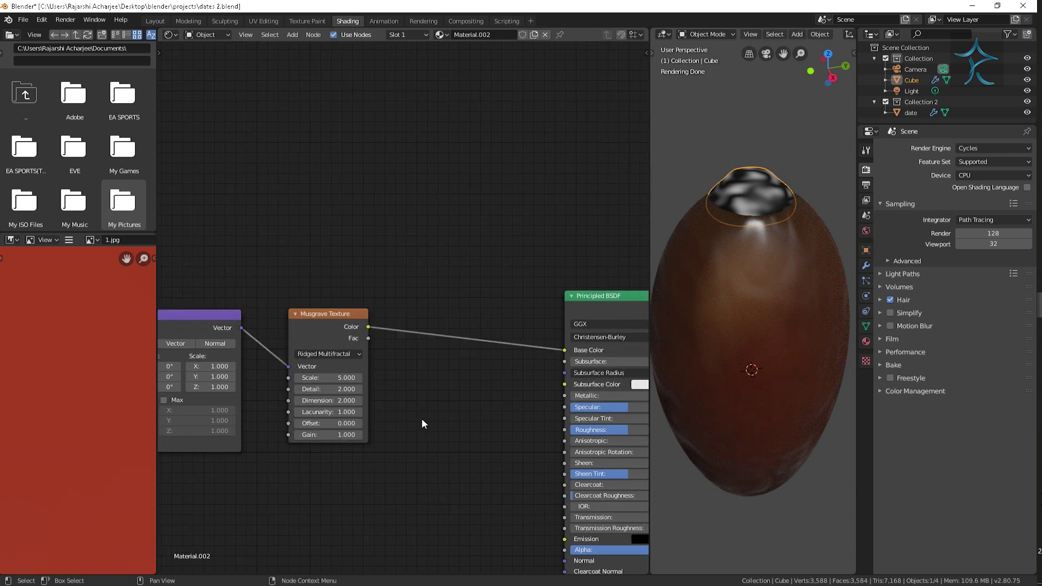
Step: Insert a ColorRamp between the cap's Musgrave Color and Base Color
{"action": "key", "text": "shift+a"}
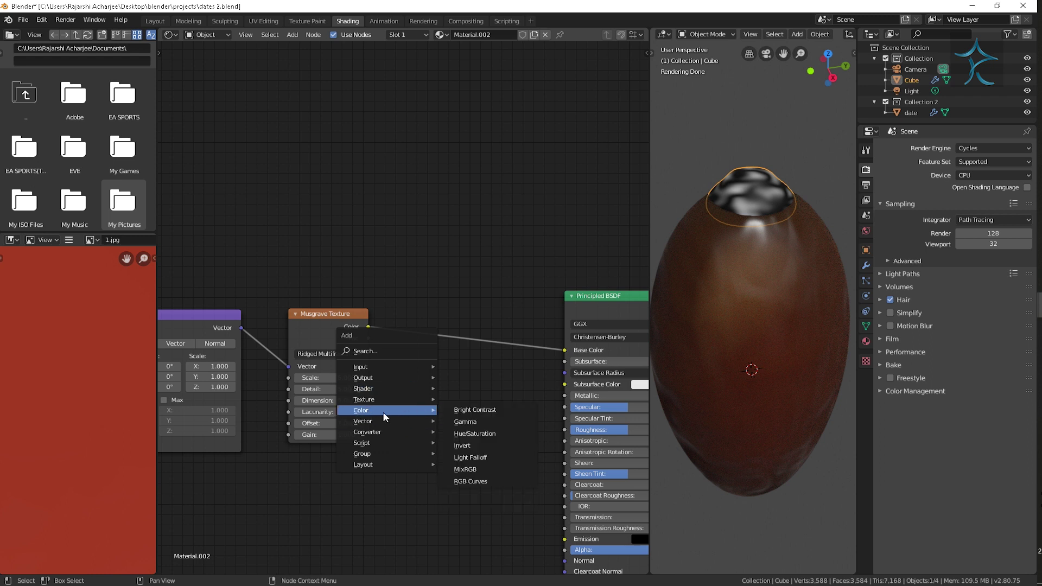
{"action": "left_click", "coordinate": [462, 444]}
{"action": "left_click", "coordinate": [472, 348]}
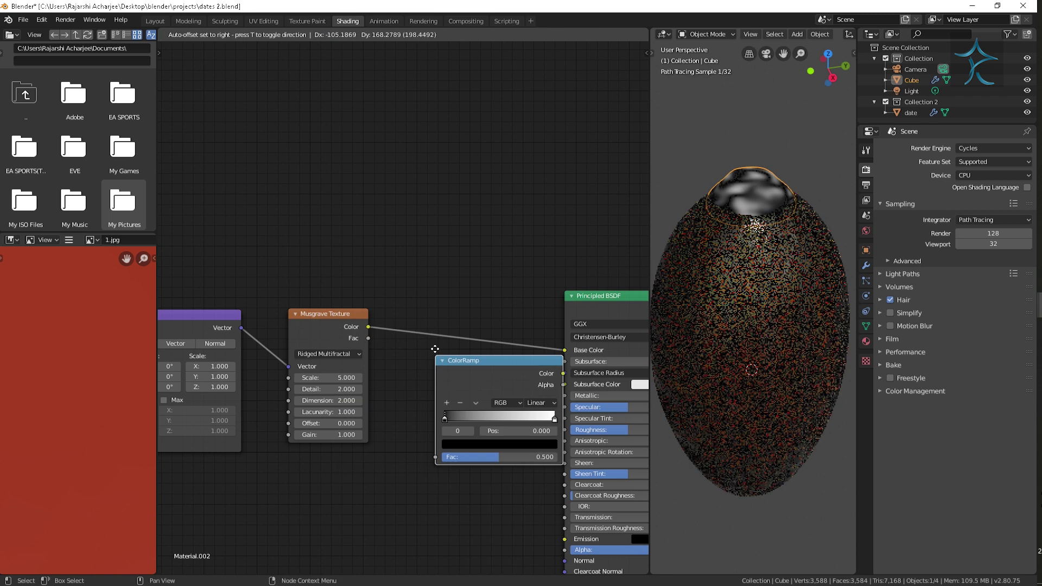
{"action": "middle_click_drag", "start_coordinate": [448, 496], "coordinate": [353, 488]}
{"action": "scroll", "coordinate": [380, 480], "scroll_direction": "up", "scroll_amount": 2}
Step: Move the ramp's dark stop to 0.132, colour it brown, and increase the Musgrave Scale
{"action": "left_click_drag", "start_coordinate": [318, 392], "coordinate": [335, 390]}
{"action": "left_click", "coordinate": [374, 422]}
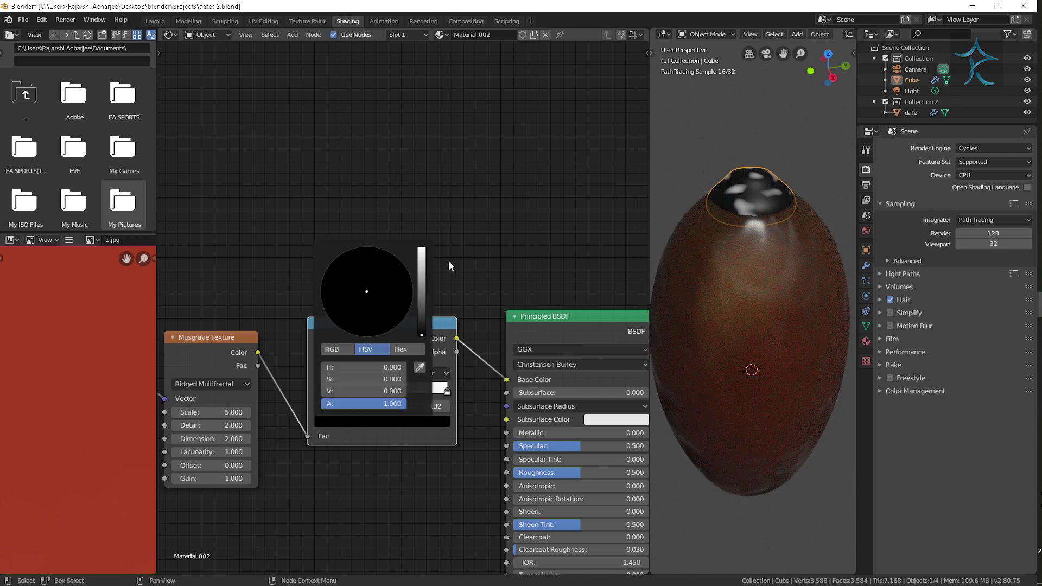
{"action": "left_click_drag", "start_coordinate": [418, 300], "coordinate": [420, 295]}
{"action": "left_click_drag", "start_coordinate": [356, 304], "coordinate": [343, 318]}
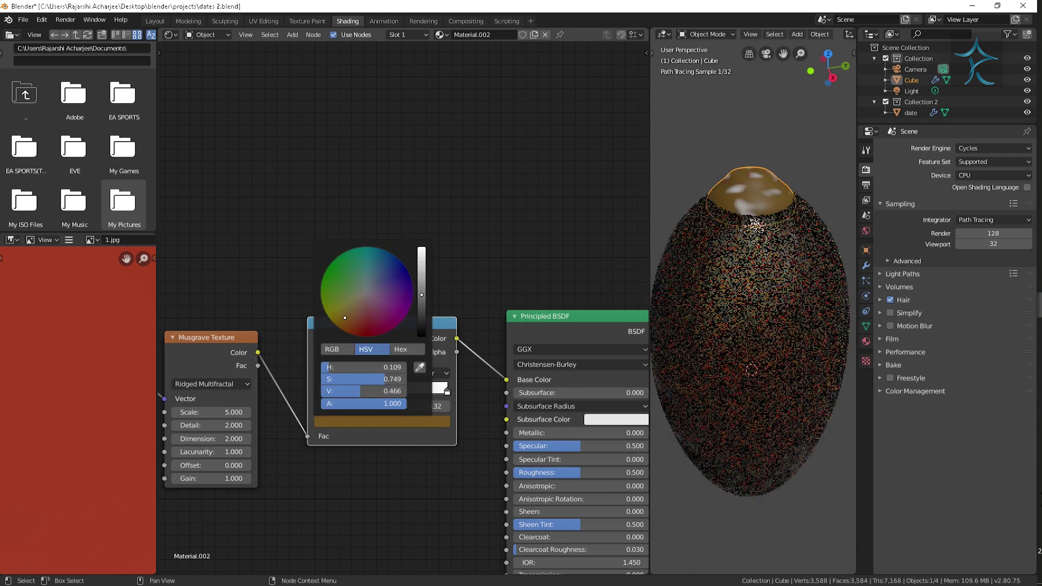
{"action": "left_click_drag", "start_coordinate": [422, 295], "coordinate": [421, 306]}
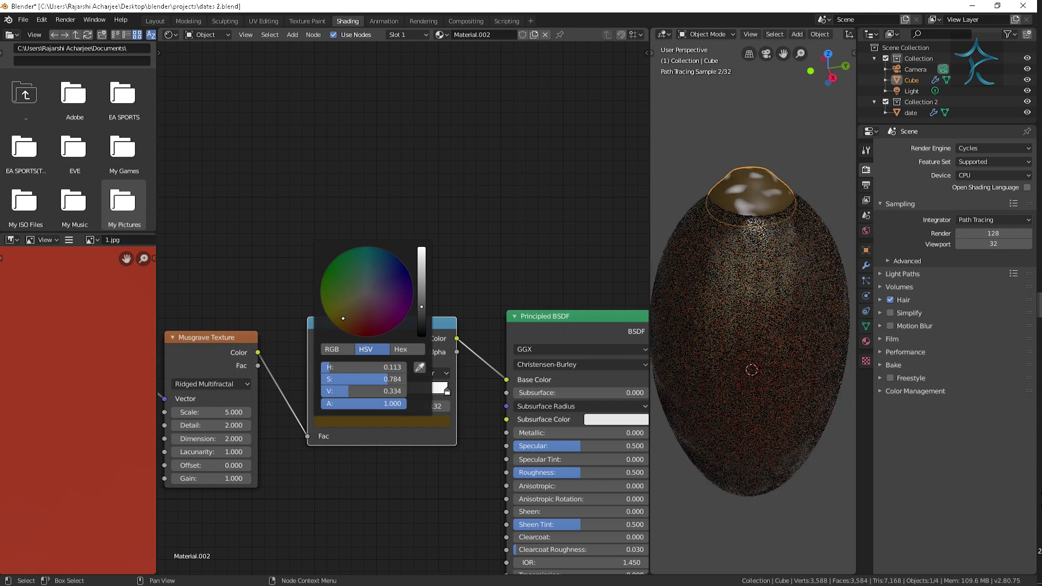
{"action": "middle_click_drag", "start_coordinate": [342, 472], "coordinate": [413, 464]}
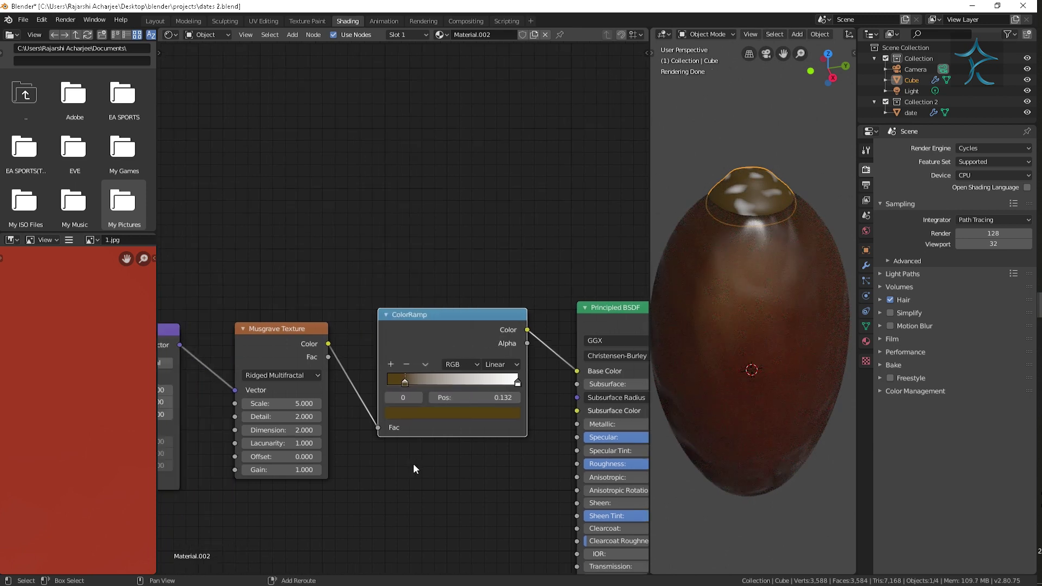
{"action": "left_click_drag", "start_coordinate": [282, 404], "coordinate": [315, 403]}
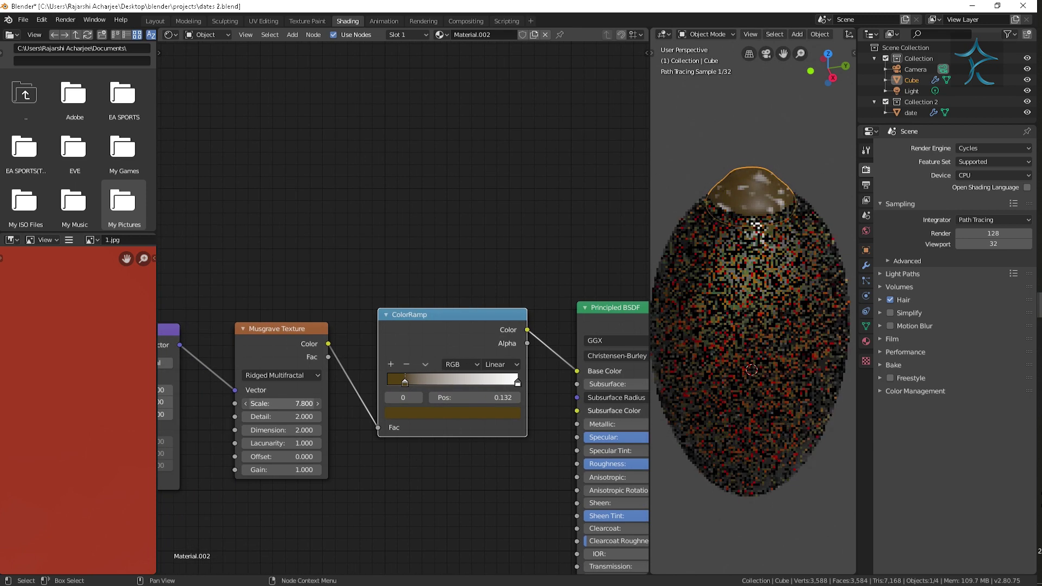
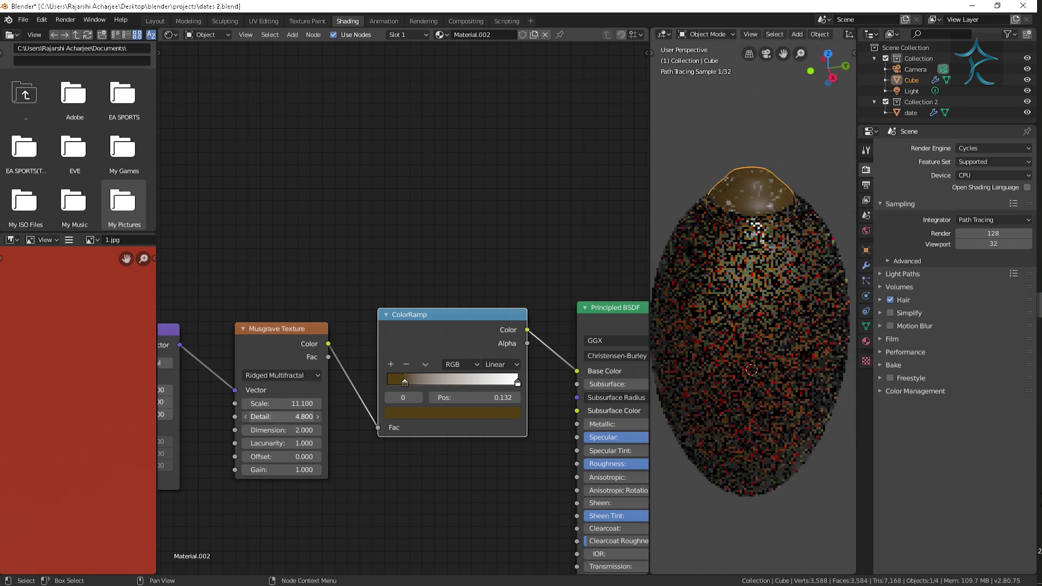
Step: Set the cap's Mapping Rotation X to 15.3° and its Musgrave Scale to 2.6
{"action": "middle_click_drag", "start_coordinate": [299, 455], "coordinate": [407, 442]}
{"action": "left_click_drag", "start_coordinate": [192, 377], "coordinate": [209, 377]}
{"action": "mouse_move", "coordinate": [402, 390]}
{"action": "left_mouse_down"}
{"action": "mouse_move", "coordinate": [356, 391]}
{"action": "mouse_move", "coordinate": [400, 392]}
{"action": "left_mouse_up"}
{"action": "mouse_move", "coordinate": [255, 377]}
{"action": "left_mouse_down"}
{"action": "mouse_move", "coordinate": [266, 377]}
{"action": "mouse_move", "coordinate": [254, 377]}
{"action": "left_mouse_up"}
Step: Recolour the white ColorRamp stop to a deep brown
{"action": "middle_click_drag", "start_coordinate": [519, 487], "coordinate": [355, 478]}
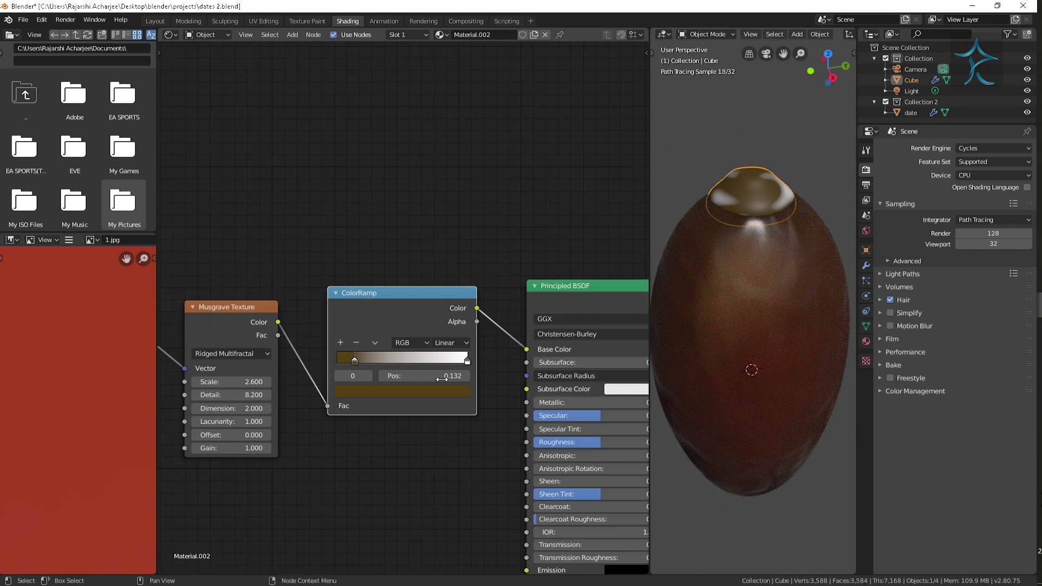
{"action": "left_click", "coordinate": [449, 393]}
{"action": "left_click", "coordinate": [380, 293]}
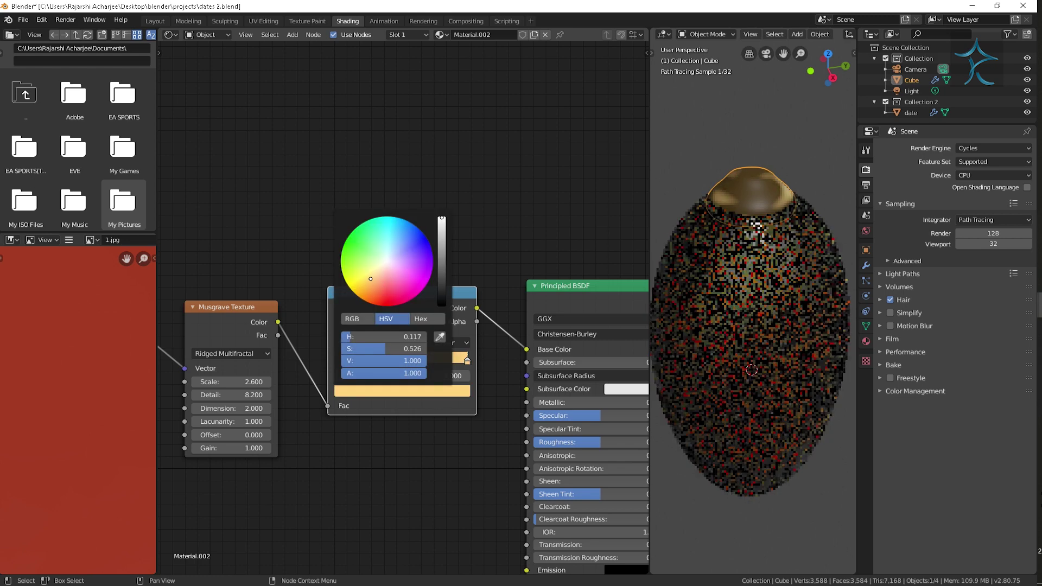
{"action": "left_click_drag", "start_coordinate": [381, 291], "coordinate": [371, 288]}
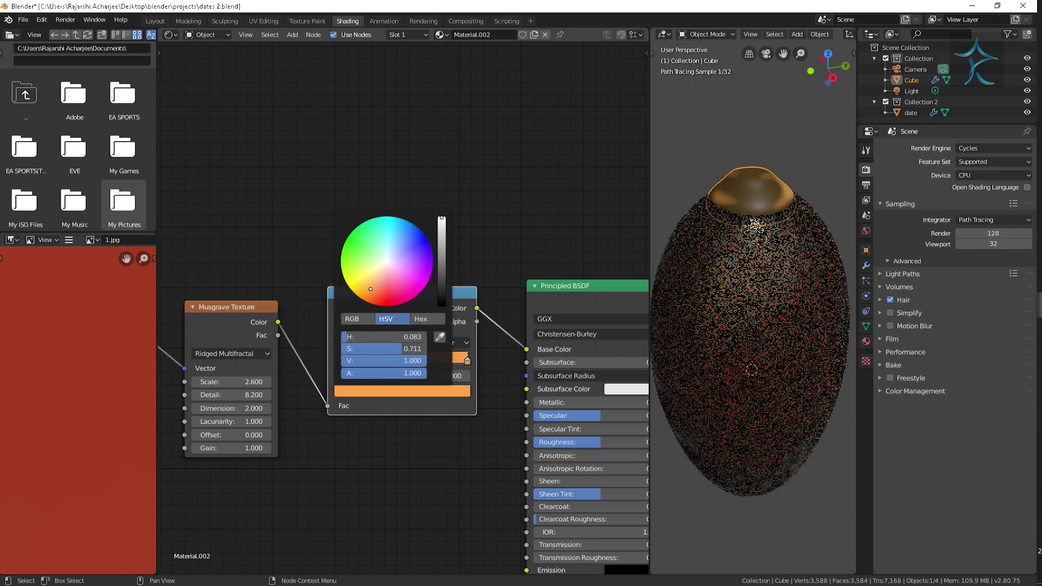
{"action": "left_click_drag", "start_coordinate": [440, 251], "coordinate": [442, 276]}
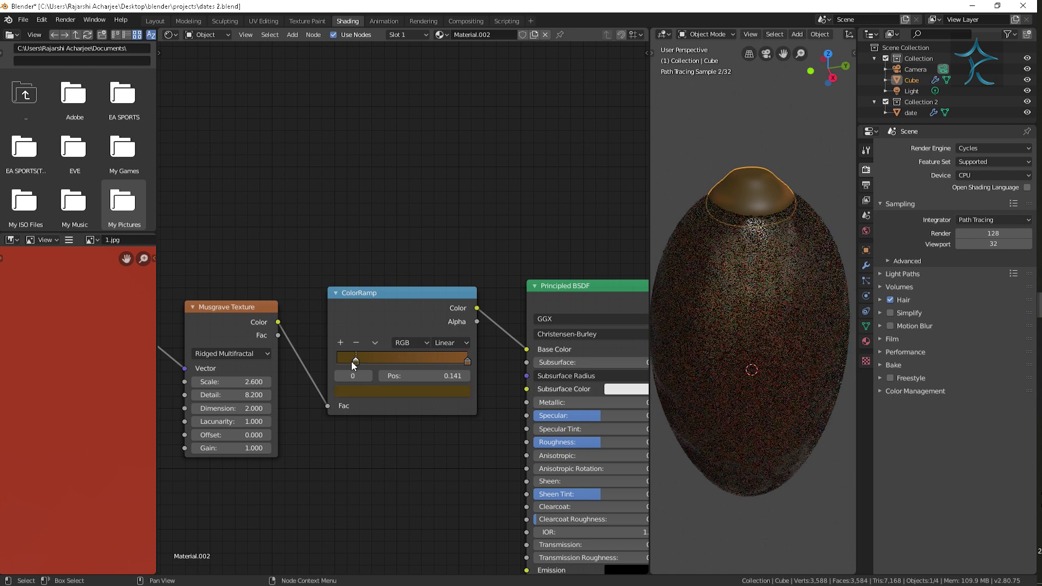
{"action": "left_click", "coordinate": [363, 289]}
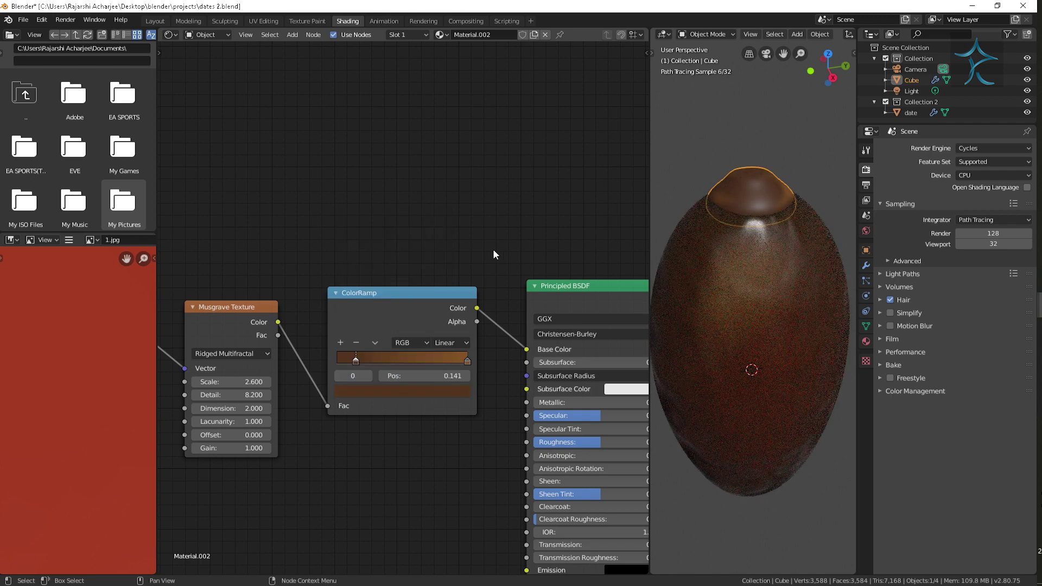
{"action": "scroll", "coordinate": [485, 180], "scroll_direction": "down", "scroll_amount": 1}
Step: Lower Principled Specular to 0.168 and tone both ColorRamp stops to a muted brown
{"action": "scroll", "coordinate": [741, 223], "scroll_direction": "down", "scroll_amount": 2}
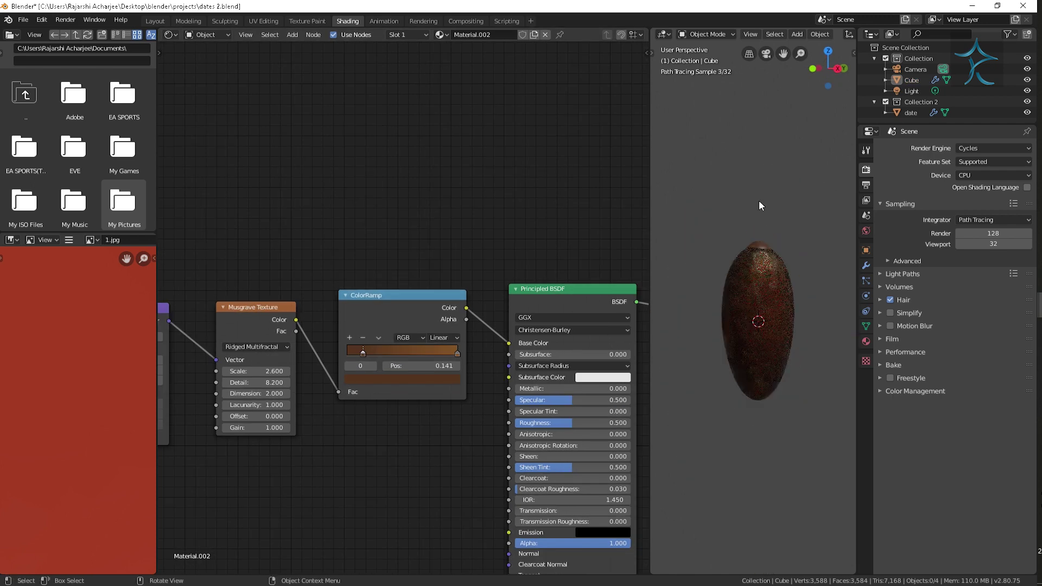
{"action": "left_click_drag", "start_coordinate": [560, 400], "coordinate": [520, 400]}
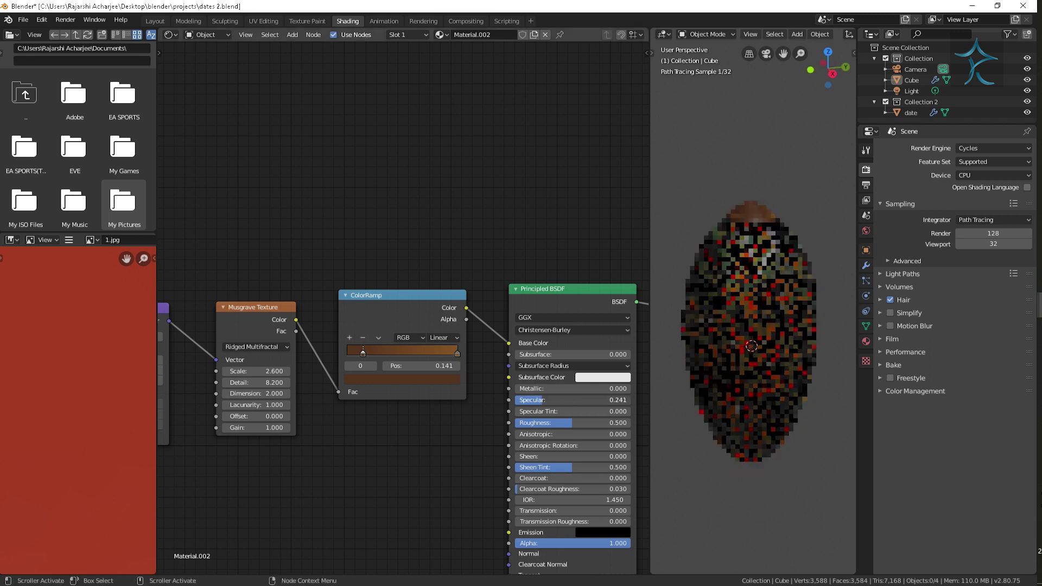
{"action": "left_click", "coordinate": [375, 379]}
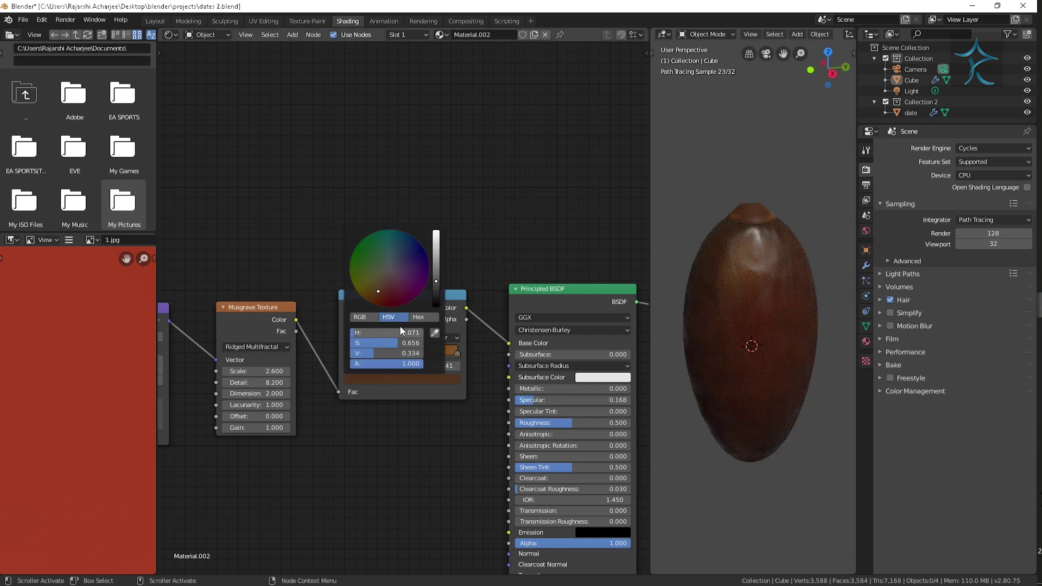
{"action": "left_click_drag", "start_coordinate": [390, 332], "coordinate": [402, 332]}
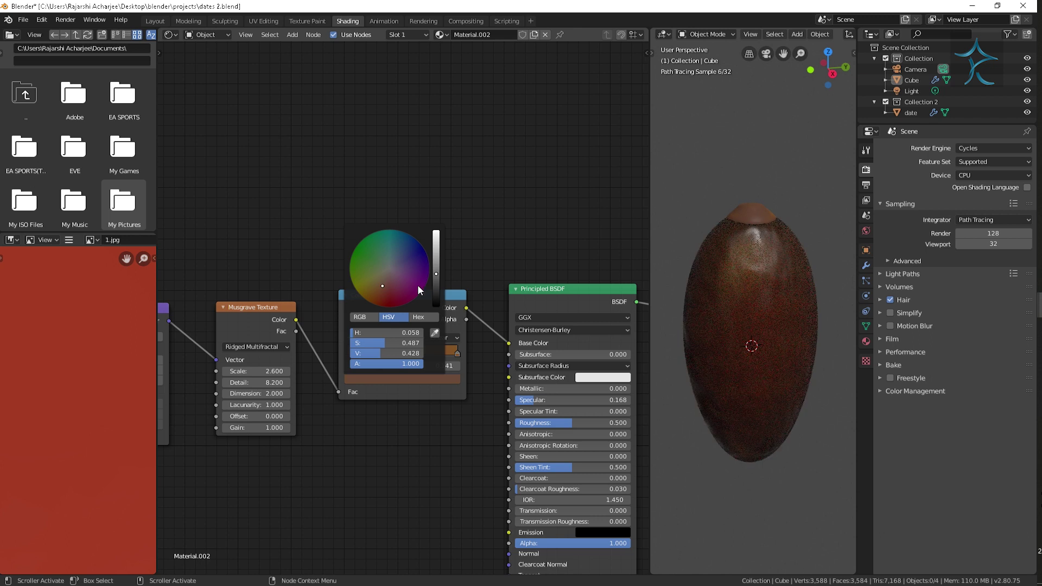
{"action": "scroll", "coordinate": [416, 284], "scroll_direction": "down", "scroll_amount": 2, "text": "ctrl"}
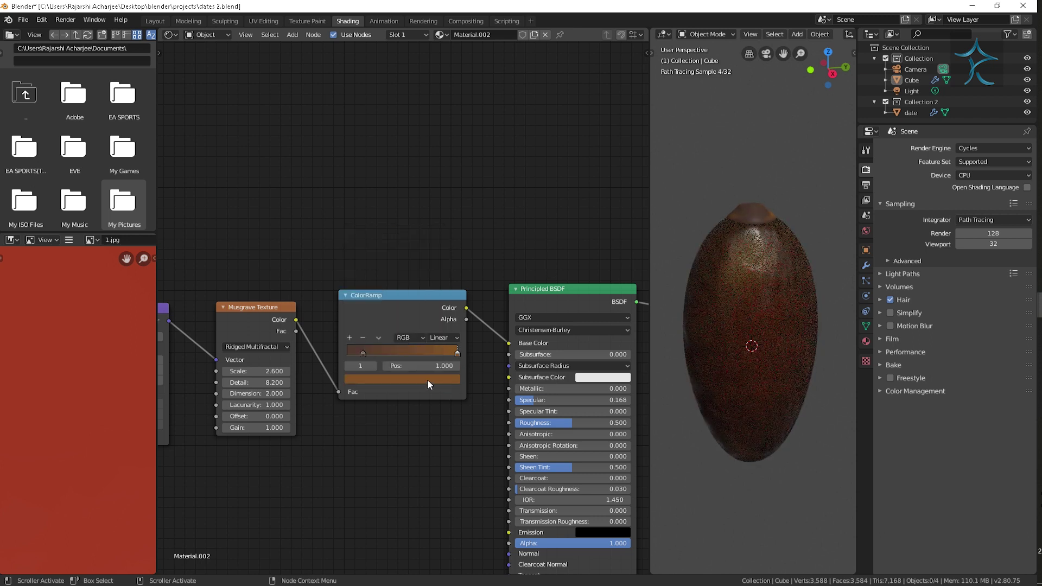
{"action": "left_click", "coordinate": [427, 379]}
{"action": "left_click_drag", "start_coordinate": [386, 281], "coordinate": [381, 289]}
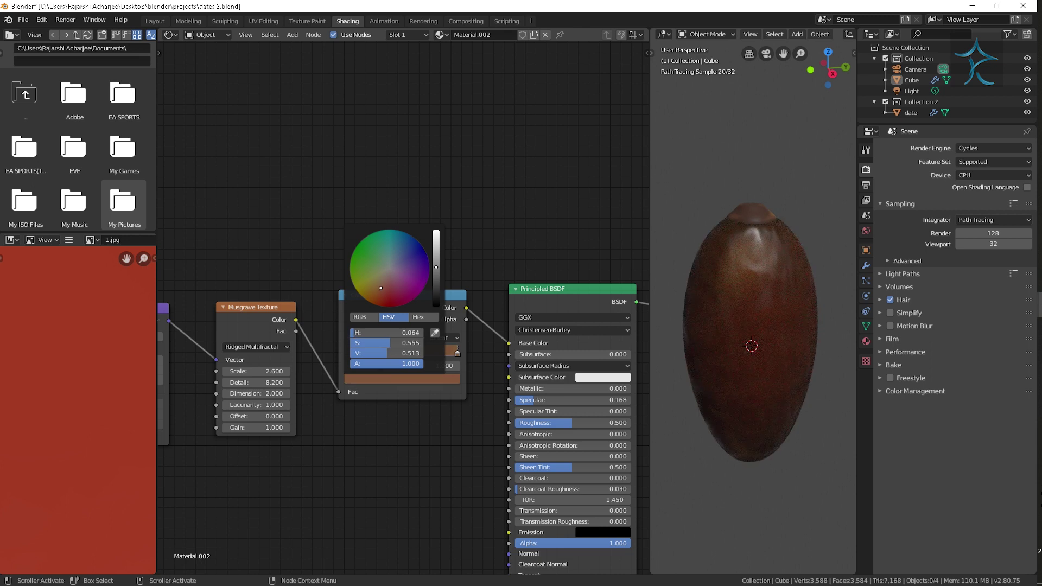
{"action": "scroll", "coordinate": [429, 488], "scroll_direction": "up", "scroll_amount": 1}
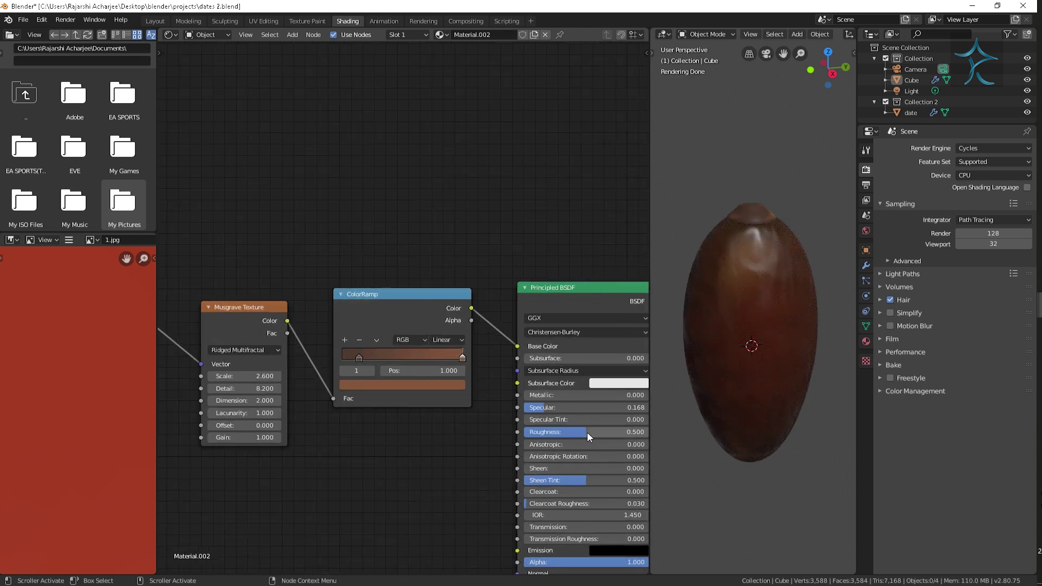
{"action": "middle_click_drag", "start_coordinate": [269, 314], "coordinate": [283, 300]}
Step: Duplicate the Texture Coordinate, Mapping and Musgrave nodes below the originals
{"action": "scroll", "coordinate": [428, 416], "scroll_direction": "down", "scroll_amount": 1}
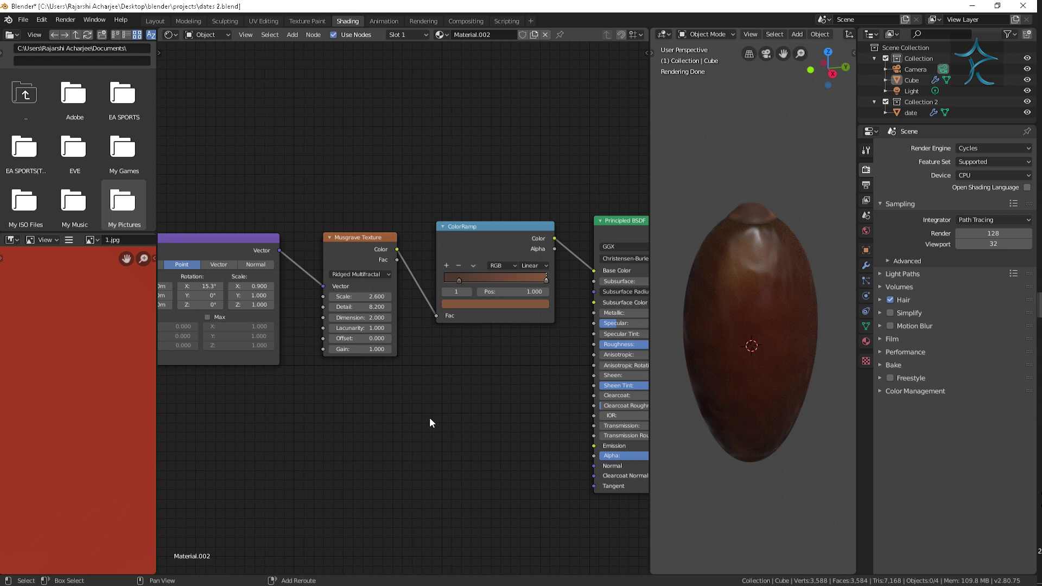
{"action": "scroll", "coordinate": [370, 415], "scroll_direction": "down", "scroll_amount": 2}
{"action": "scroll", "coordinate": [240, 247], "scroll_direction": "down", "scroll_amount": 1}
{"action": "key", "text": "b"}
{"action": "left_click_drag", "start_coordinate": [200, 221], "coordinate": [429, 419]}
{"action": "key", "text": "shift+d"}
{"action": "left_click", "coordinate": [500, 477]}
{"action": "scroll", "coordinate": [501, 473], "scroll_direction": "up", "scroll_amount": 3}
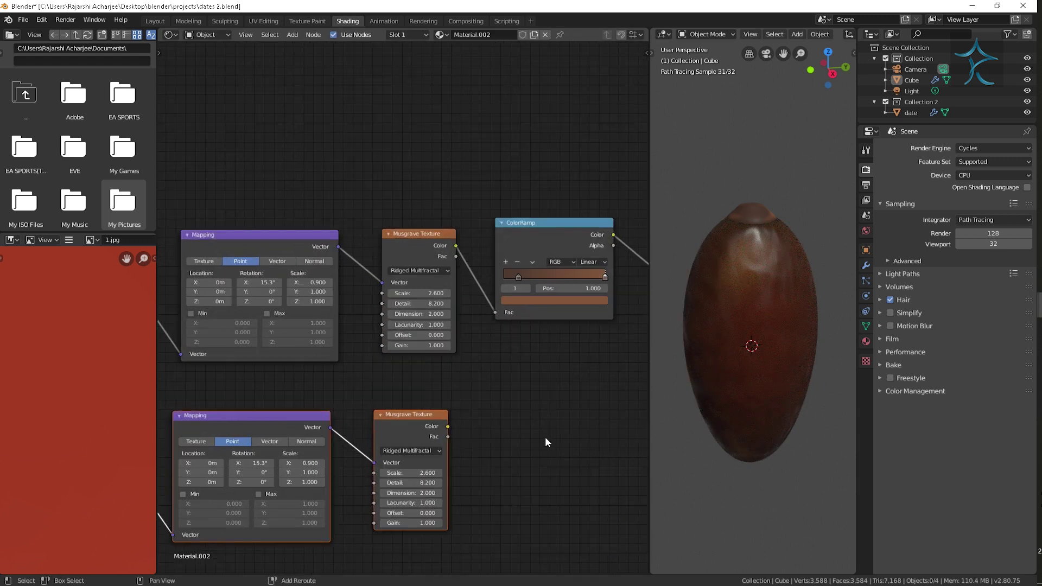
{"action": "middle_click_drag", "start_coordinate": [546, 439], "coordinate": [446, 439]}
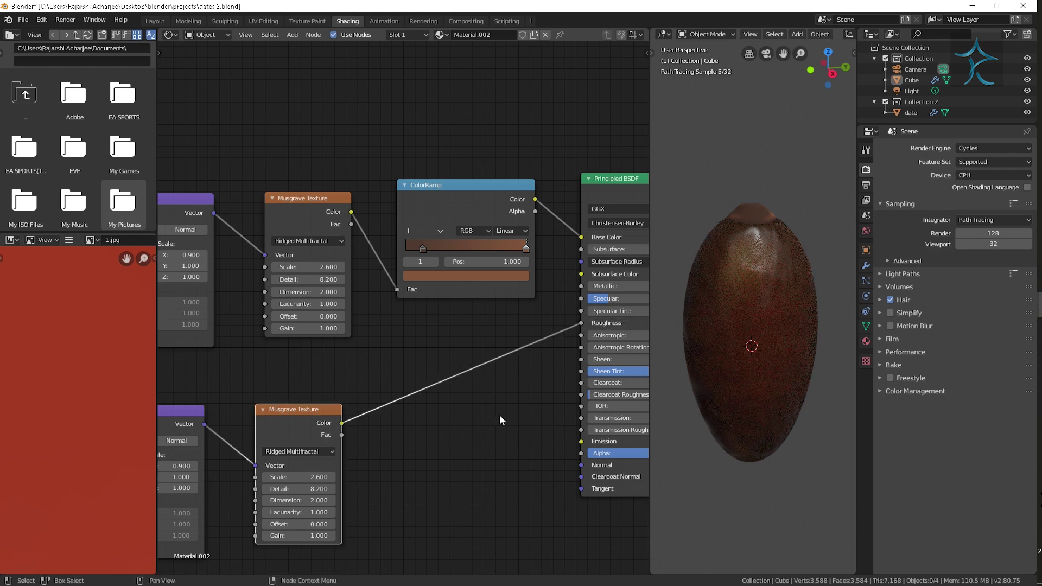
Step: Set the copy's Musgrave Scale to 2.1 and Mapping X rotation to 36.1°, driving Roughness only
{"action": "scroll", "coordinate": [758, 235], "scroll_direction": "up", "scroll_amount": 2}
{"action": "scroll", "coordinate": [792, 281], "scroll_direction": "up", "scroll_amount": 2}
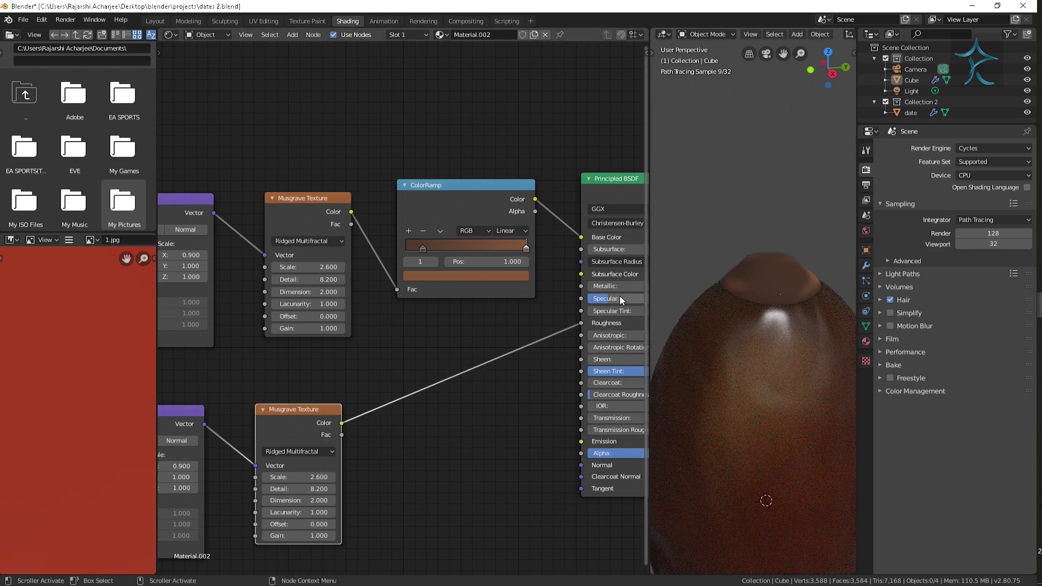
{"action": "middle_click_drag", "start_coordinate": [373, 476], "coordinate": [416, 456]}
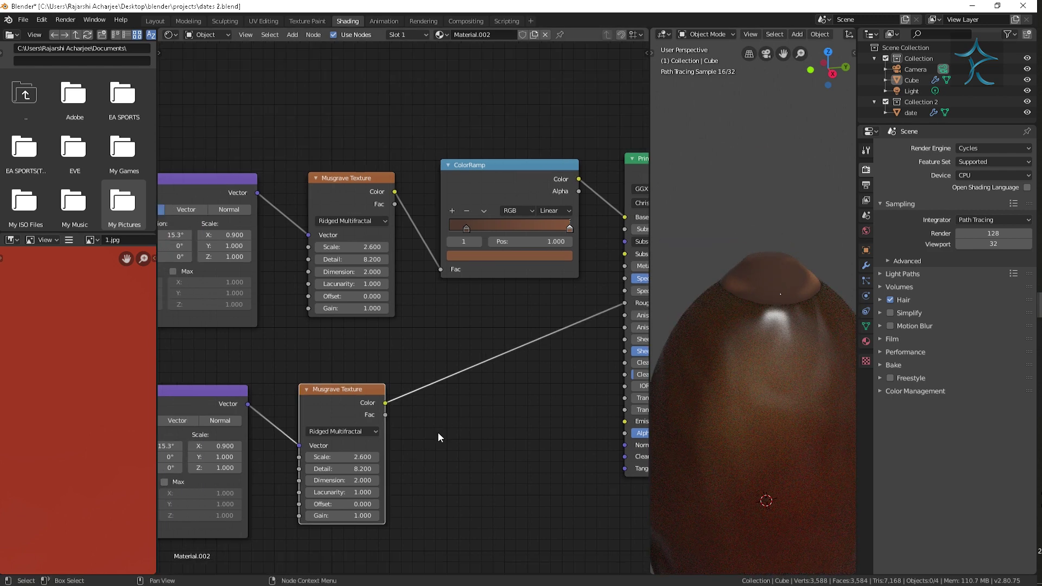
{"action": "left_click_drag", "start_coordinate": [353, 457], "coordinate": [331, 457]}
{"action": "middle_click_drag", "start_coordinate": [466, 437], "coordinate": [520, 430]}
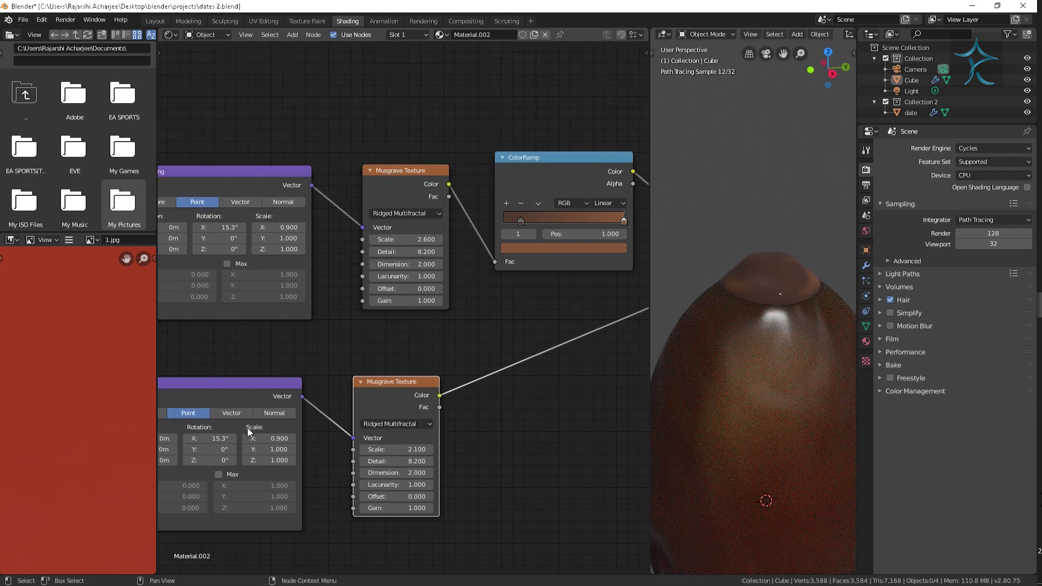
{"action": "key", "text": "f"}
{"action": "left_click_drag", "start_coordinate": [215, 437], "coordinate": [304, 438]}
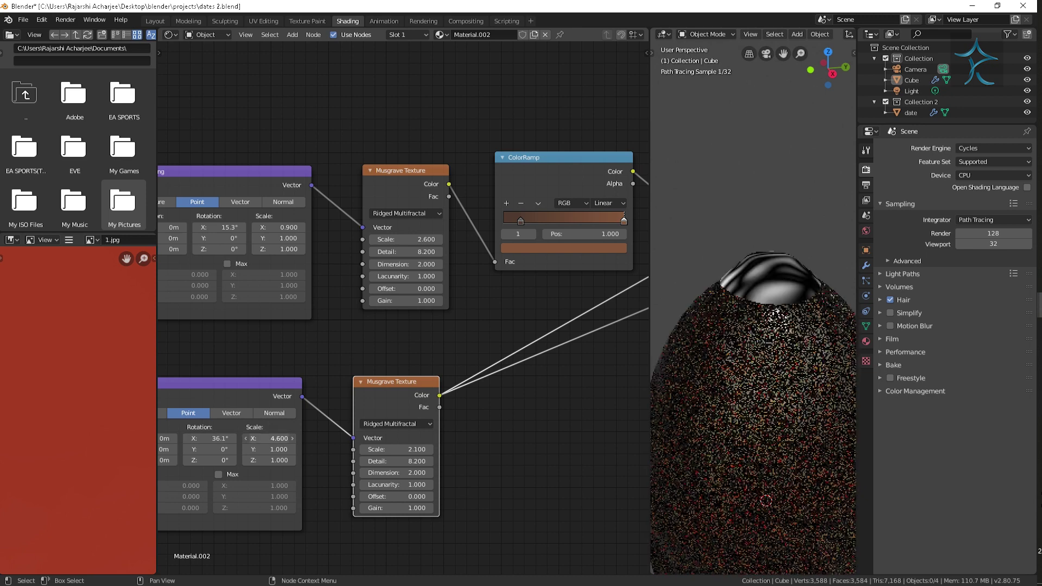
{"action": "scroll", "coordinate": [553, 402], "scroll_direction": "down", "scroll_amount": 3}
{"action": "scroll", "coordinate": [534, 383], "scroll_direction": "up", "scroll_amount": 2}
{"action": "right_click_drag", "start_coordinate": [538, 309], "coordinate": [539, 285], "text": "ctrl"}
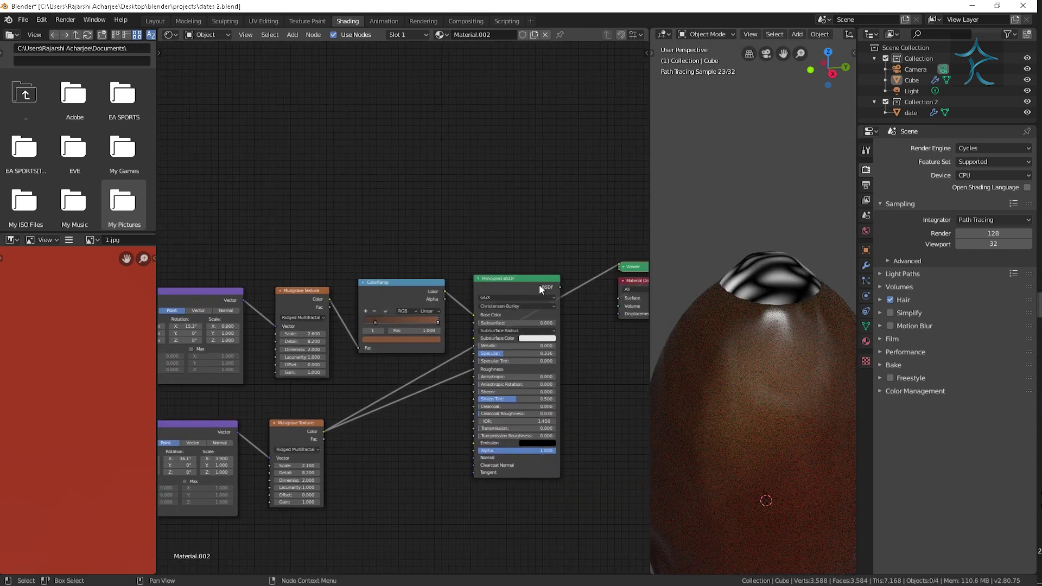
Step: Set the cap's Subsurface to 0.109 with an orange Subsurface Color
{"action": "scroll", "coordinate": [627, 375], "scroll_direction": "up", "scroll_amount": 1}
{"action": "left_click_drag", "start_coordinate": [509, 329], "coordinate": [521, 329]}
{"action": "left_click", "coordinate": [592, 349]}
{"action": "left_click_drag", "start_coordinate": [576, 268], "coordinate": [574, 271]}
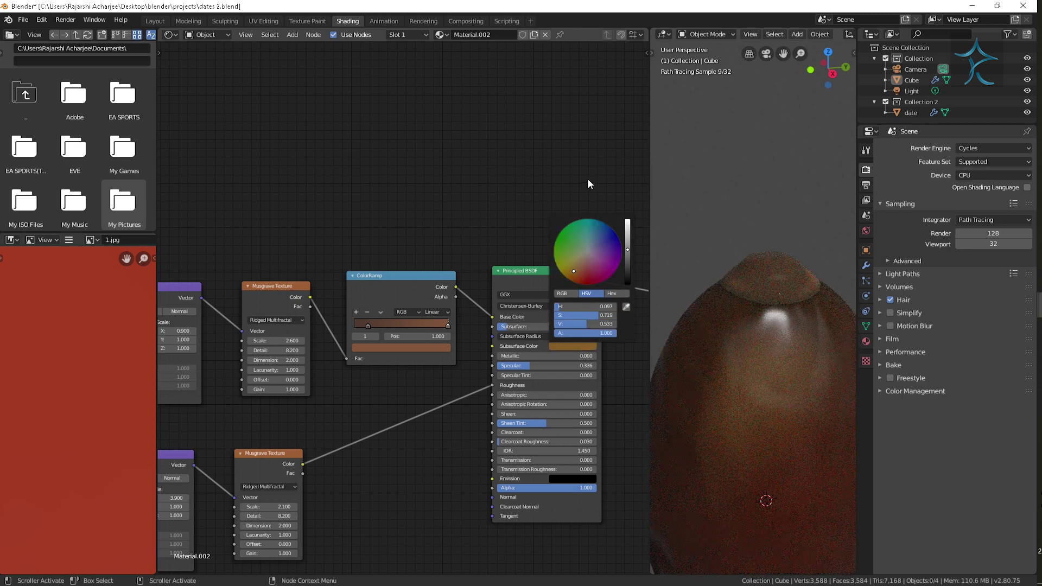
{"action": "scroll", "coordinate": [709, 220], "scroll_direction": "down", "scroll_amount": 3}
{"action": "middle_click_drag", "start_coordinate": [740, 259], "coordinate": [804, 406]}
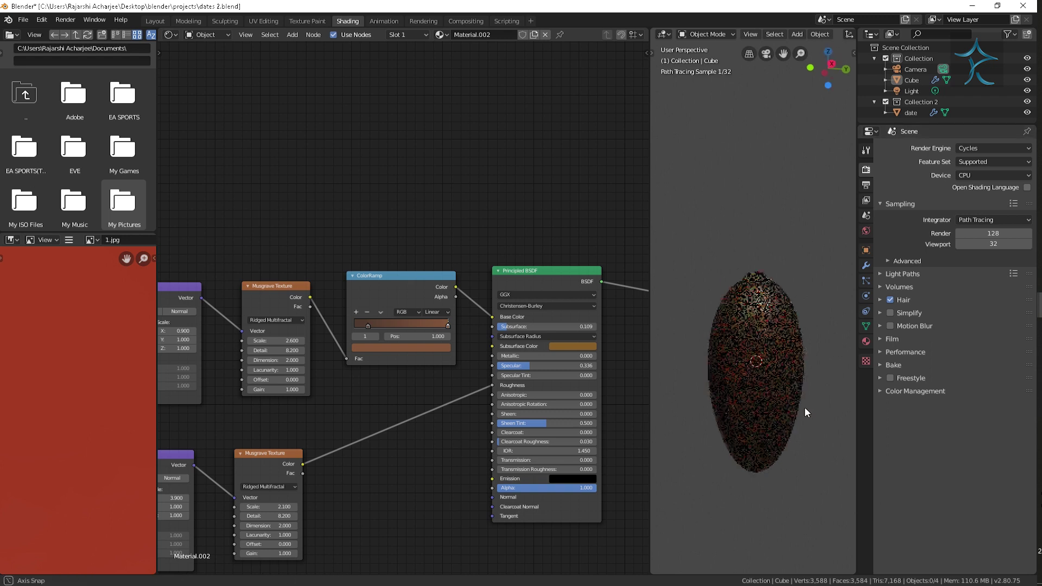
{"action": "left_click", "coordinate": [805, 406]}
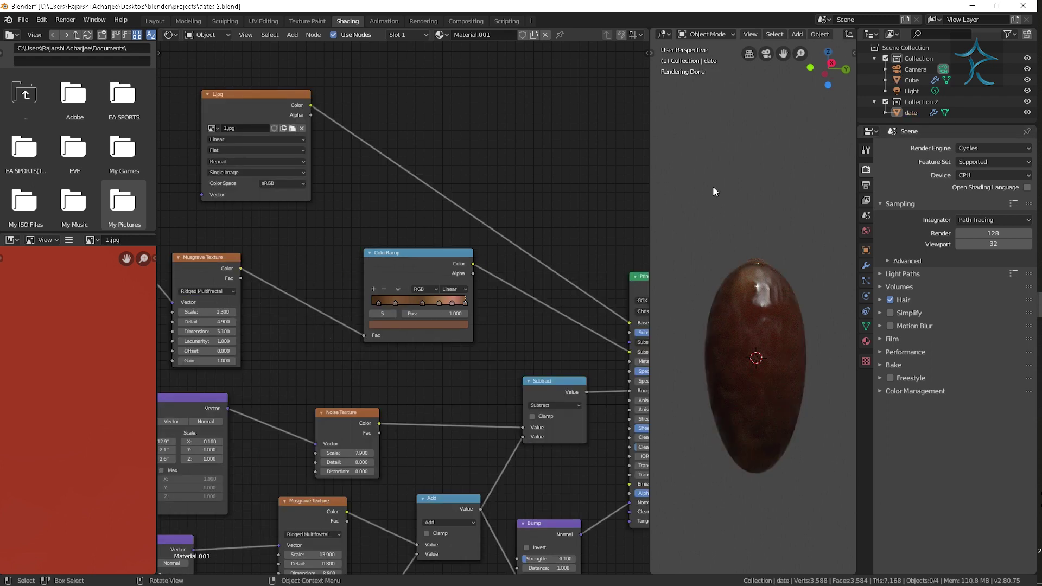
Step: Save the file and move the cap Cube into Collection 2 in the Layout workspace
{"action": "key", "text": "ctrl+s"}
{"action": "left_click", "coordinate": [155, 21]}
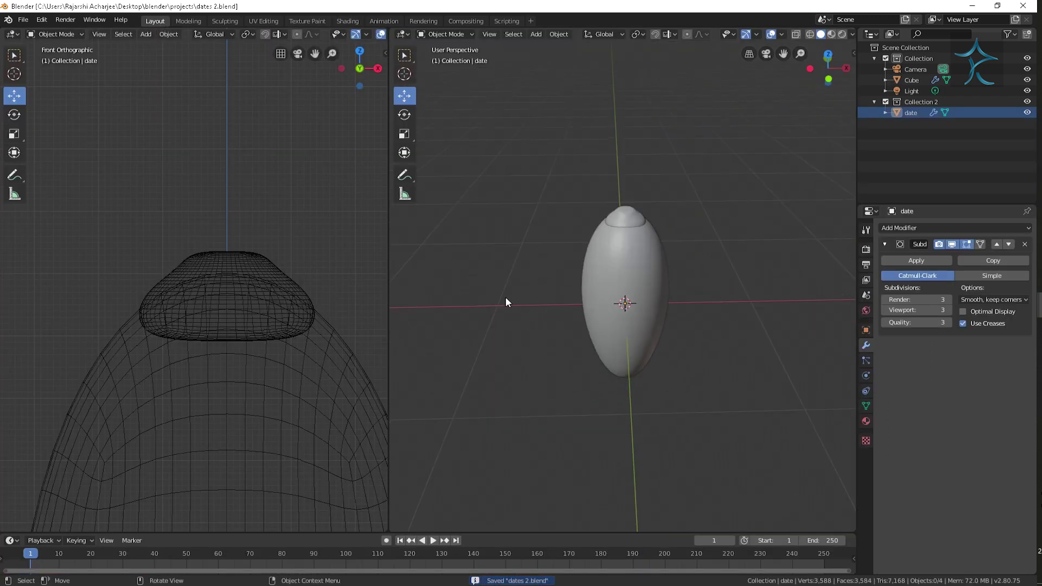
{"action": "left_click", "coordinate": [633, 226]}
{"action": "left_click", "coordinate": [800, 166]}
{"action": "left_click", "coordinate": [912, 80]}
{"action": "left_click_drag", "start_coordinate": [912, 80], "coordinate": [921, 101]}
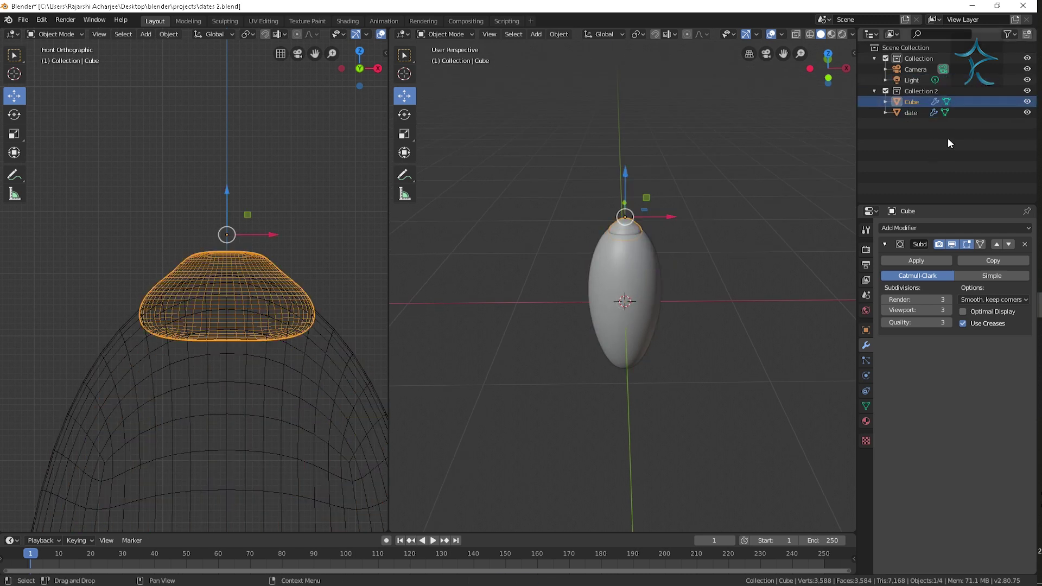
{"action": "left_click", "coordinate": [707, 396]}
Step: Raise the date object along Z
{"action": "scroll", "coordinate": [726, 296], "scroll_direction": "down", "scroll_amount": 2}
{"action": "scroll", "coordinate": [701, 364], "scroll_direction": "down", "scroll_amount": 2}
{"action": "middle_click_drag", "start_coordinate": [698, 368], "coordinate": [656, 409]}
{"action": "left_click", "coordinate": [623, 236]}
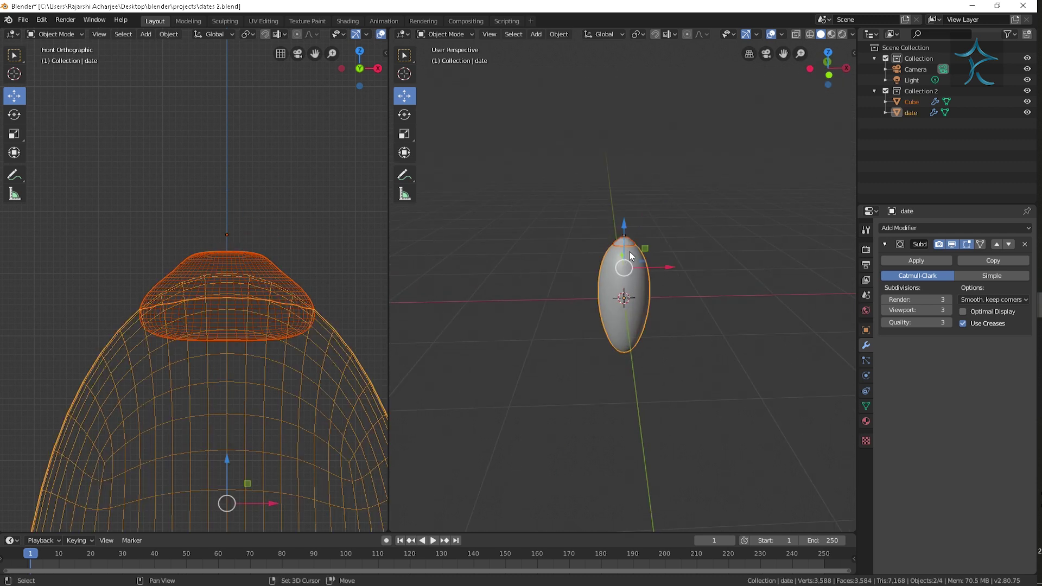
{"action": "left_click_drag", "start_coordinate": [630, 252], "coordinate": [629, 201]}
{"action": "left_click", "coordinate": [679, 294]}
{"action": "mouse_move", "coordinate": [679, 295]}
{"action": "middle_mouse_down"}
{"action": "mouse_move", "coordinate": [682, 373]}
{"action": "mouse_move", "coordinate": [677, 361]}
{"action": "middle_mouse_up"}
{"action": "key", "text": "shift+a"}
Step: Add a plane and scale it up into a ground plane
{"action": "left_click", "coordinate": [763, 361]}
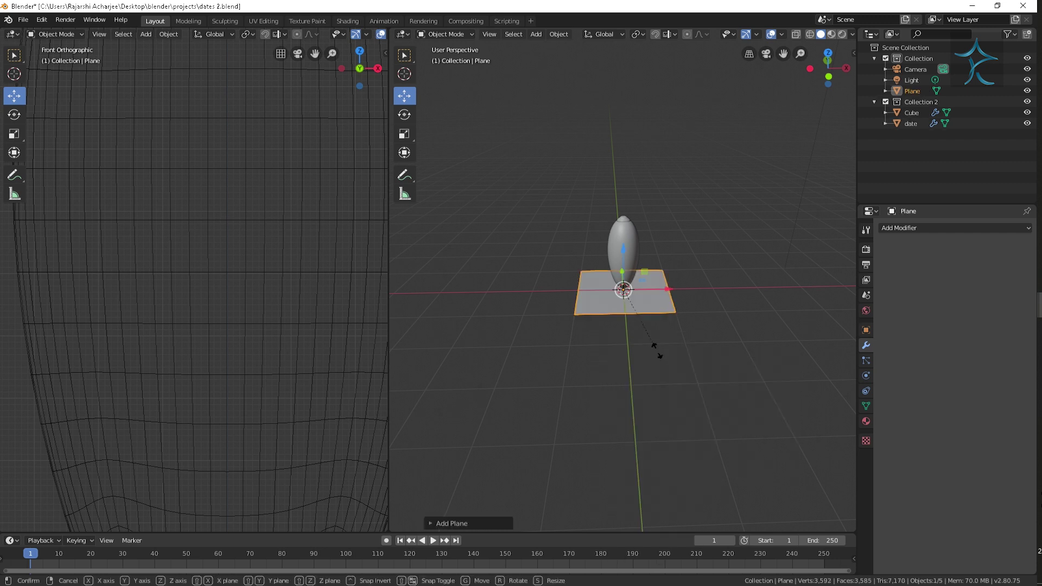
{"action": "key", "text": "s"}
{"action": "left_click", "coordinate": [744, 483]}
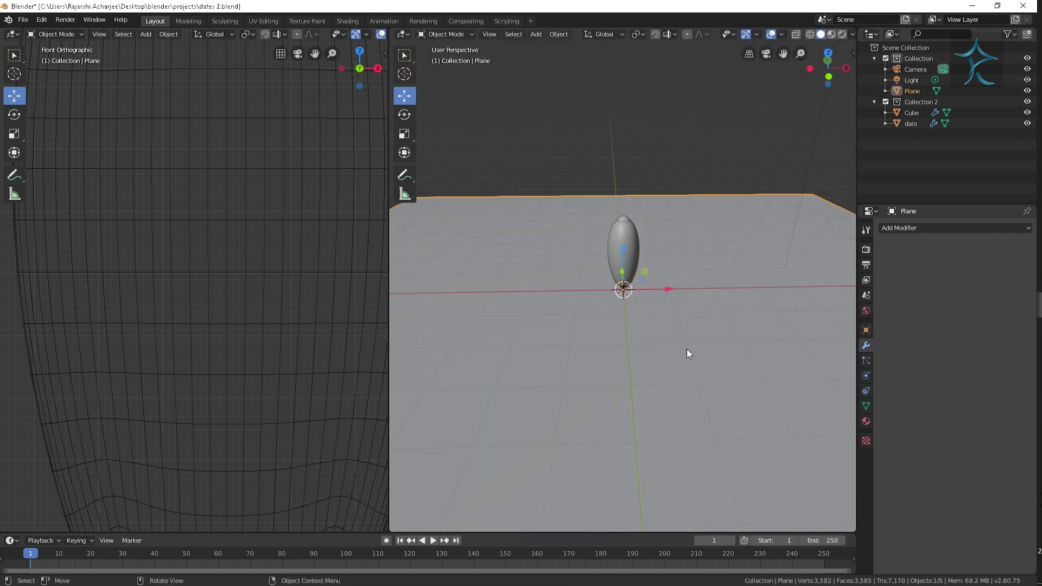
Step: Add a cube, flatten it along Z and move it along Z
{"action": "key", "text": "shift+a"}
{"action": "left_click", "coordinate": [739, 365]}
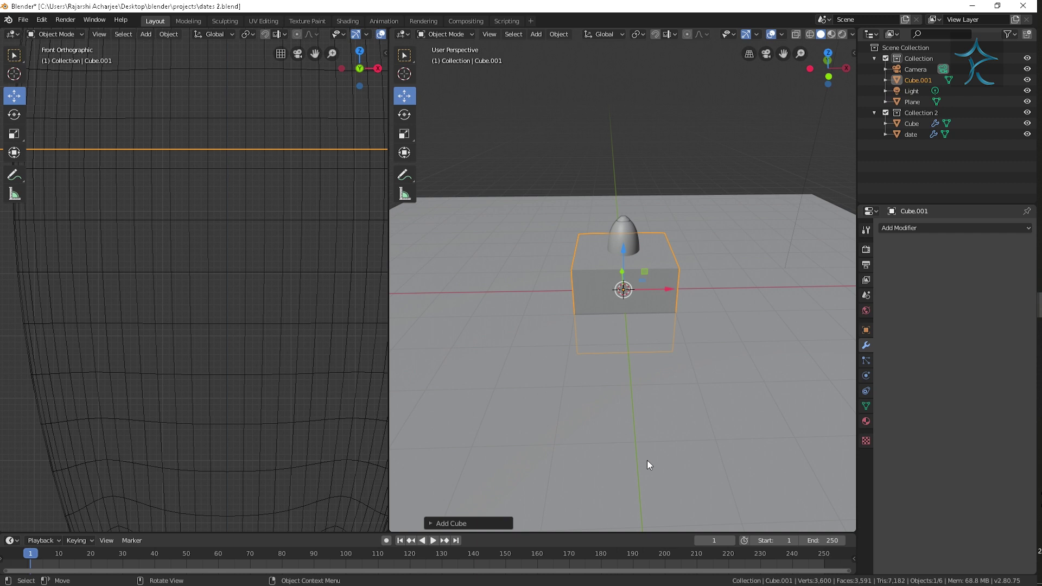
{"action": "key", "text": "s"}
{"action": "key", "text": "z"}
{"action": "left_click", "coordinate": [633, 326]}
{"action": "key", "text": "g"}
{"action": "key", "text": "z"}
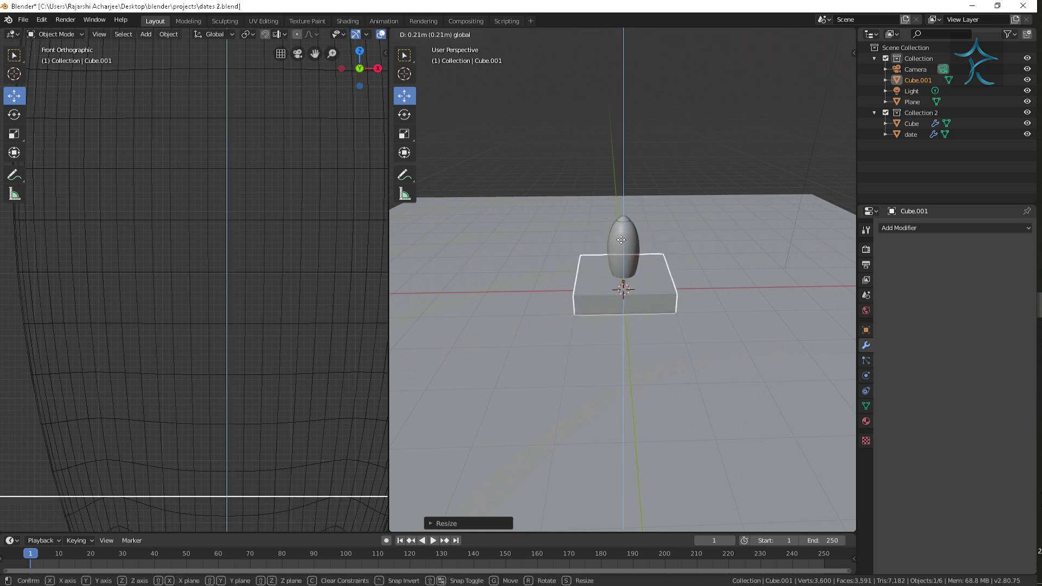
{"action": "left_click", "coordinate": [621, 241]}
Step: Make the slab thinner and wider, then lower it so the date rests on it
{"action": "key", "text": "s"}
{"action": "key", "text": "z"}
{"action": "left_click", "coordinate": [641, 384]}
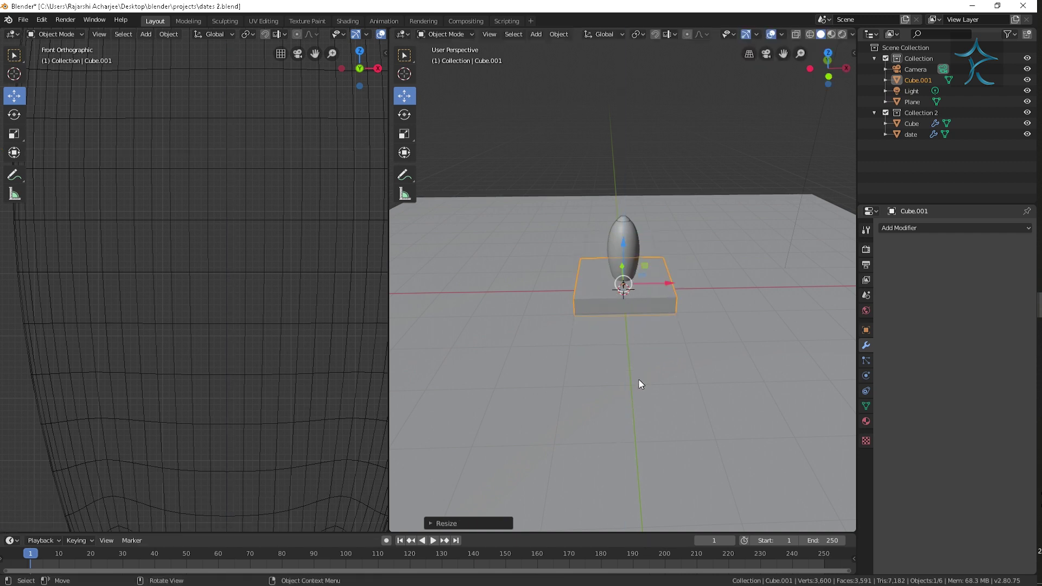
{"action": "key", "text": "s"}
{"action": "left_click", "coordinate": [404, 423]}
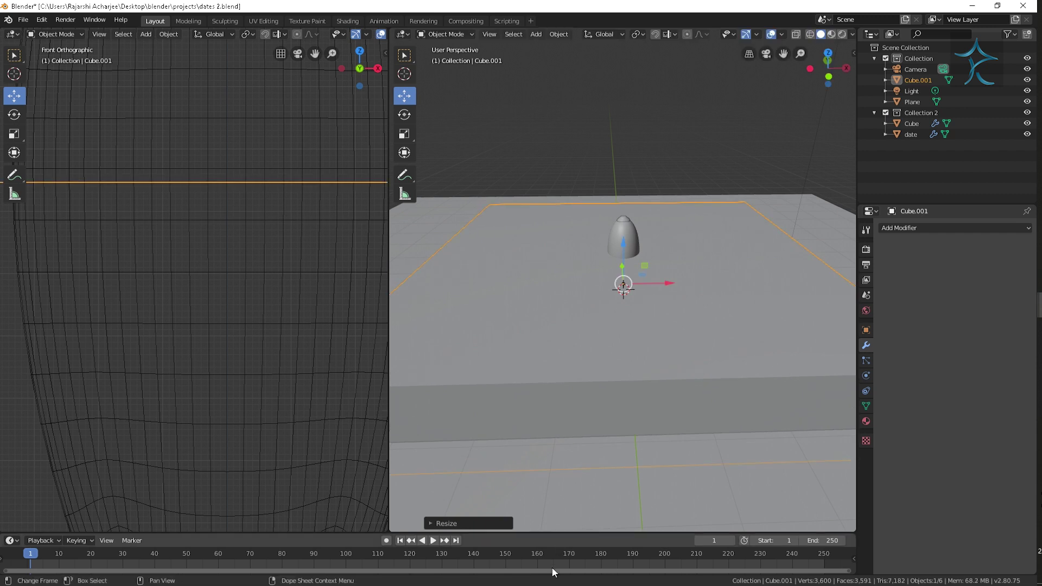
{"action": "key", "text": "s"}
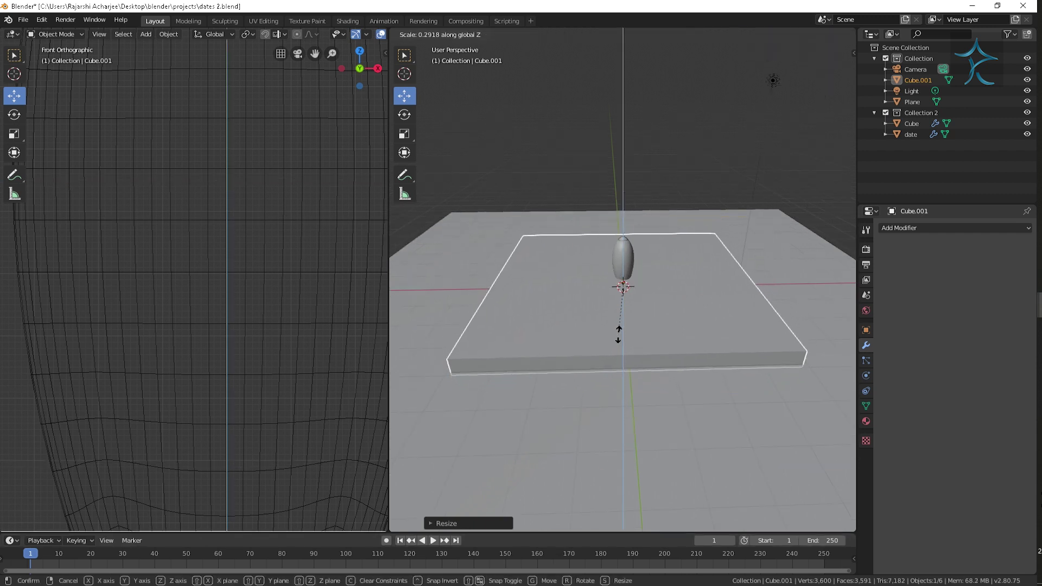
{"action": "left_click", "coordinate": [630, 343]}
{"action": "scroll", "coordinate": [629, 344], "scroll_direction": "up", "scroll_amount": 2}
{"action": "left_click_drag", "start_coordinate": [624, 241], "coordinate": [725, 116]}
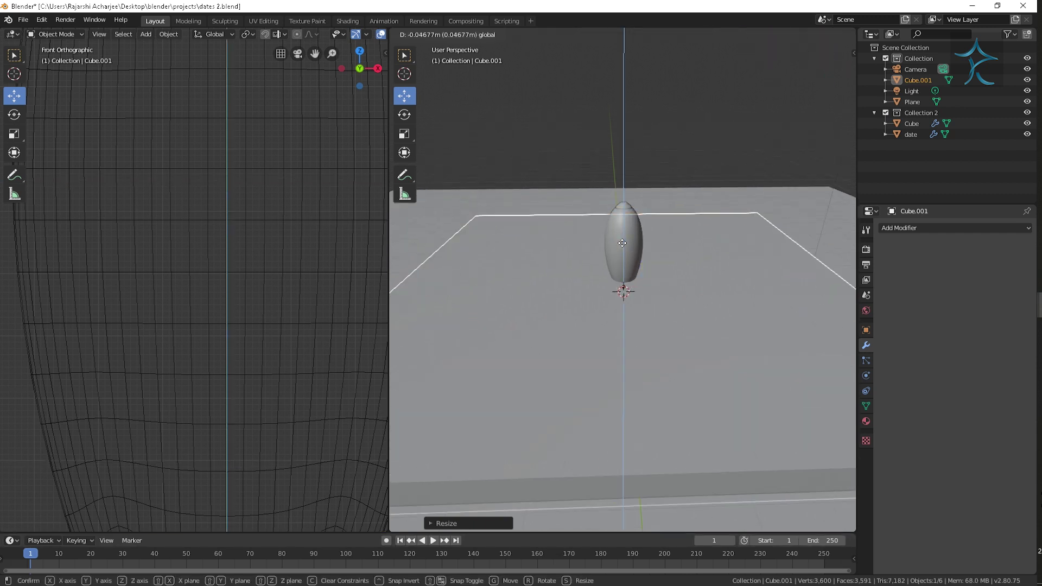
{"action": "left_click", "coordinate": [708, 337]}
{"action": "left_click", "coordinate": [568, 275]}
Step: In the Shading workspace, select the slab and frame it in the view
{"action": "left_click", "coordinate": [347, 20]}
{"action": "left_click", "coordinate": [781, 241]}
{"action": "key", "text": "KP_Decimal"}
{"action": "scroll", "coordinate": [761, 283], "scroll_direction": "up", "scroll_amount": 5}
{"action": "scroll", "coordinate": [785, 353], "scroll_direction": "up", "scroll_amount": 1}
{"action": "scroll", "coordinate": [776, 326], "scroll_direction": "up", "scroll_amount": 1}
{"action": "scroll", "coordinate": [776, 321], "scroll_direction": "up", "scroll_amount": 1}
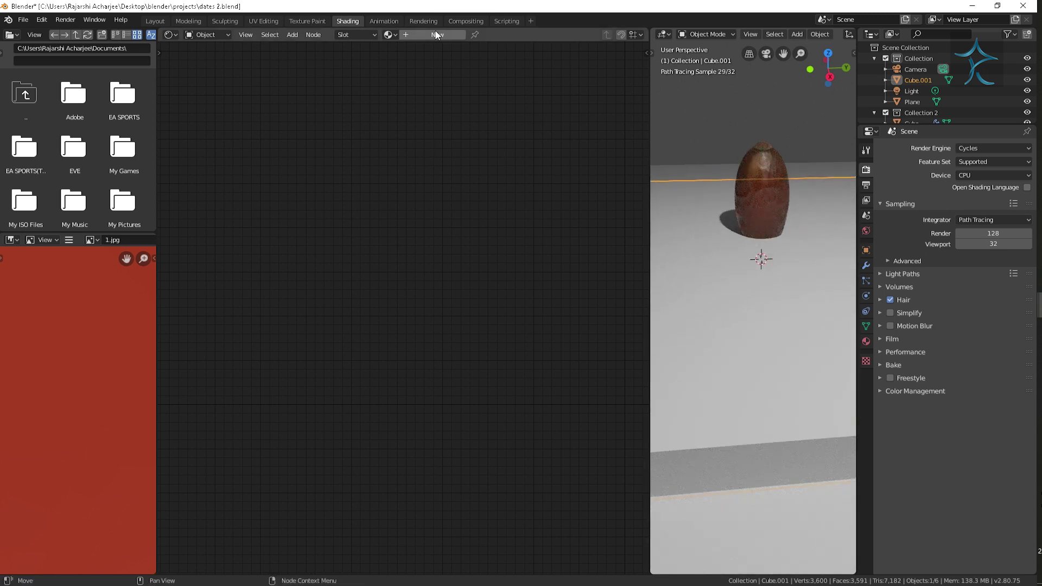
Step: Give the slab a new material with an Image Texture feeding Base Color
{"action": "mouse_move", "coordinate": [426, 309]}
{"action": "middle_mouse_down"}
{"action": "mouse_move", "coordinate": [200, 324]}
{"action": "mouse_move", "coordinate": [383, 423]}
{"action": "middle_mouse_up"}
{"action": "scroll", "coordinate": [382, 429], "scroll_direction": "up", "scroll_amount": 1}
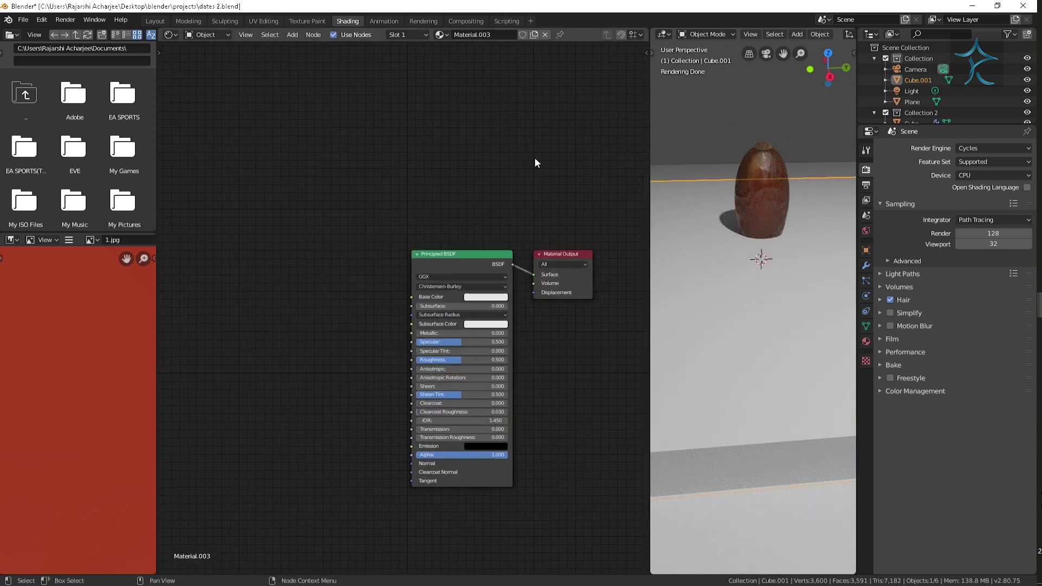
{"action": "scroll", "coordinate": [341, 346], "scroll_direction": "up", "scroll_amount": 1}
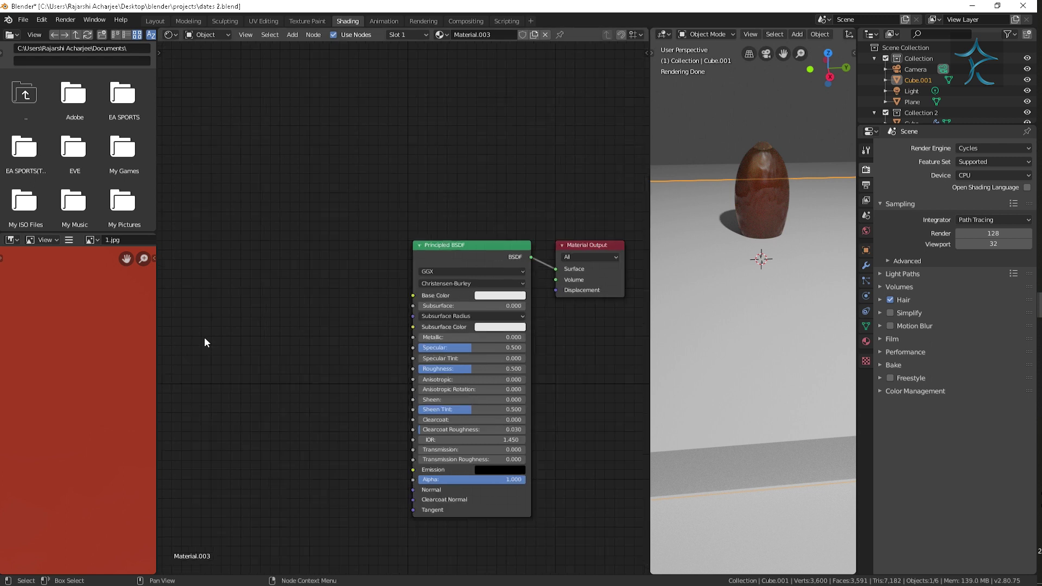
{"action": "key", "text": "shift+a"}
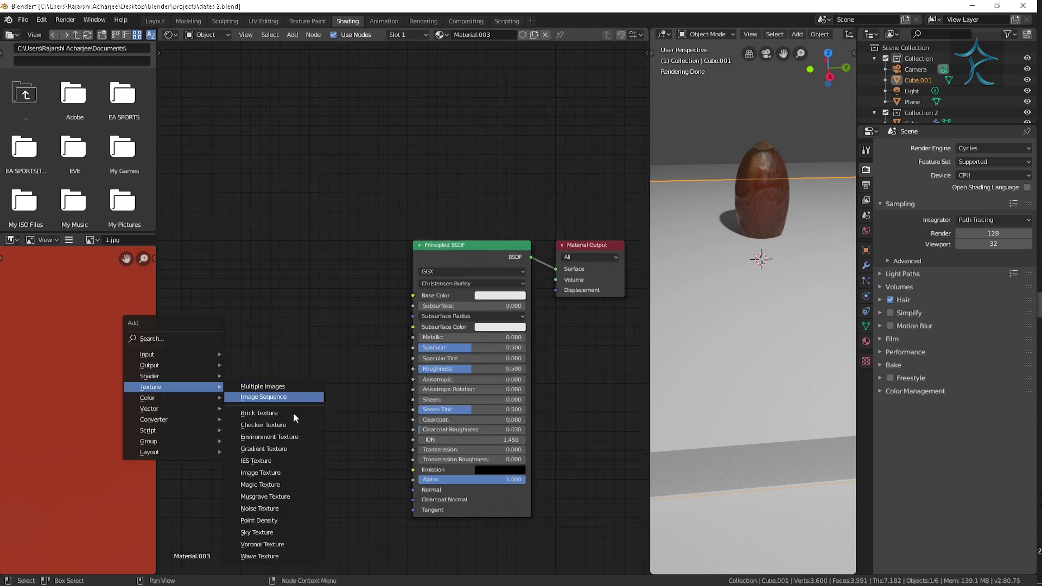
{"action": "left_click", "coordinate": [288, 474]}
{"action": "left_click_drag", "start_coordinate": [405, 292], "coordinate": [411, 295]}
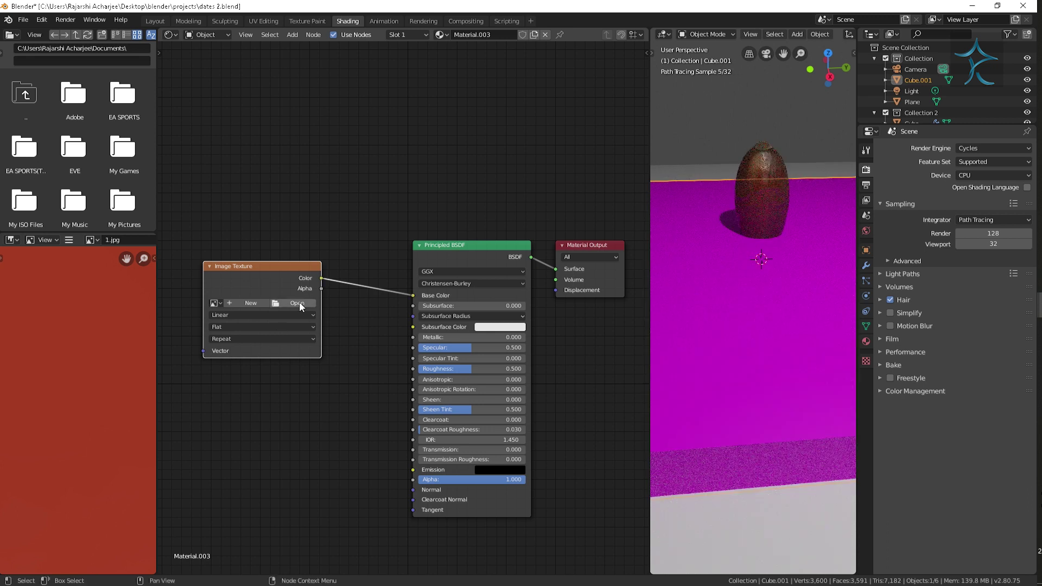
Step: Load the aged wood albedo image from the textures folder into the Image Texture
{"action": "left_click", "coordinate": [298, 302]}
{"action": "double_click", "coordinate": [177, 72]}
{"action": "double_click", "coordinate": [217, 148]}
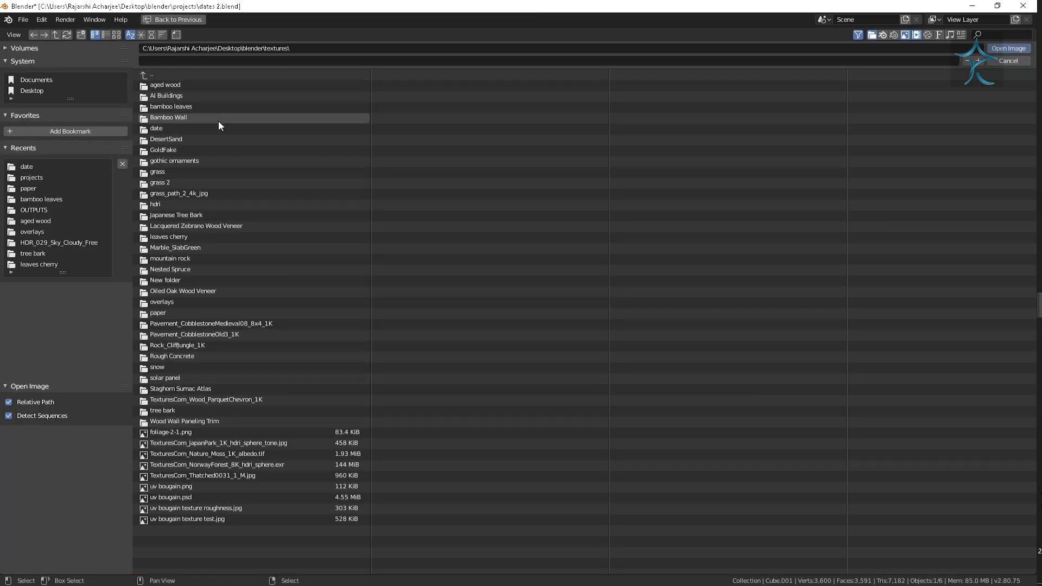
{"action": "left_click", "coordinate": [117, 35]}
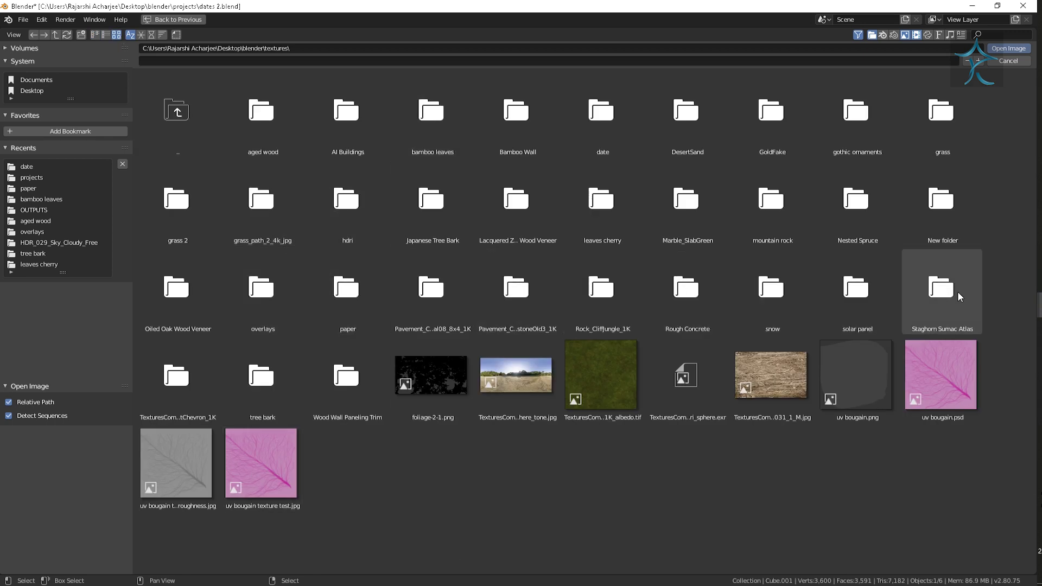
{"action": "double_click", "coordinate": [194, 304]}
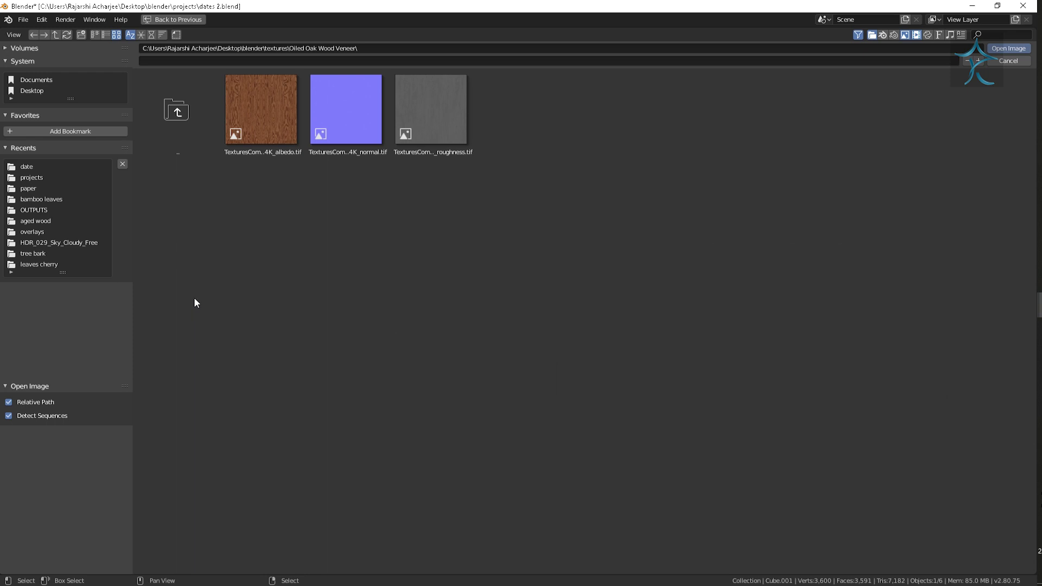
{"action": "left_click", "coordinate": [181, 124]}
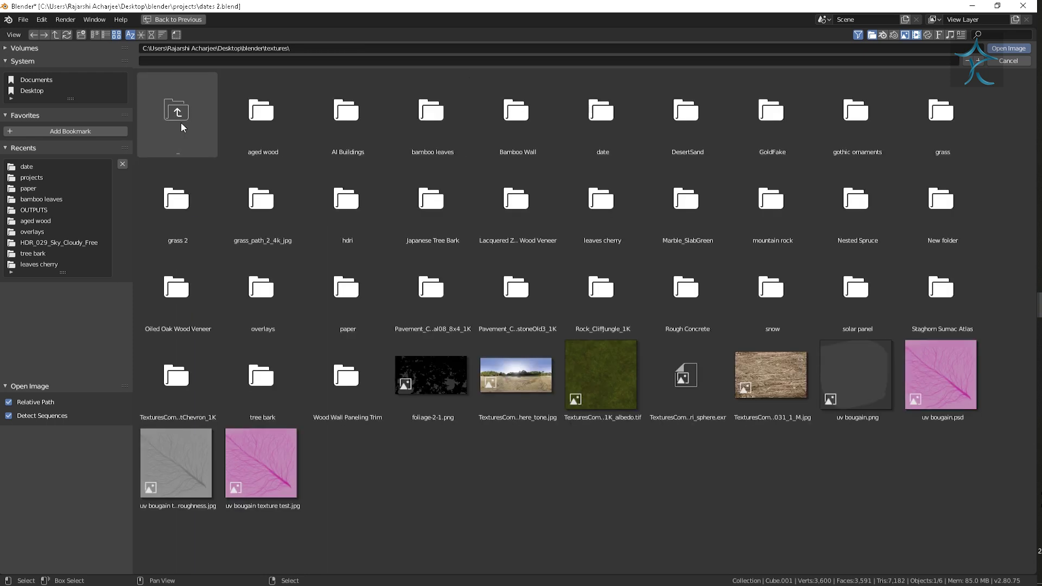
{"action": "double_click", "coordinate": [256, 132]}
{"action": "left_click", "coordinate": [258, 132]}
{"action": "left_click", "coordinate": [1018, 53]}
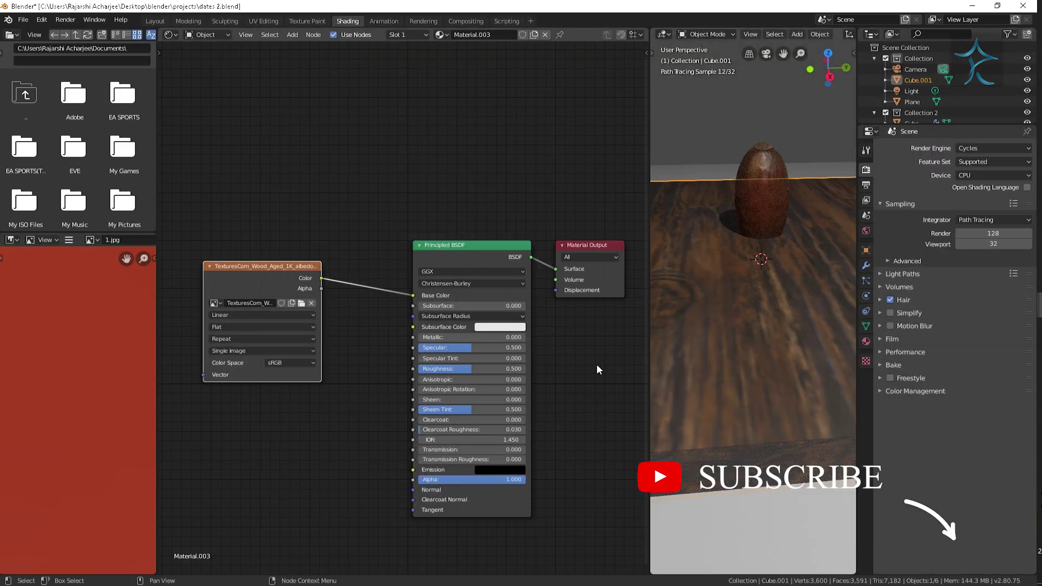
Step: Enlarge the 3D view and split it into two stacked viewports
{"action": "scroll", "coordinate": [767, 297], "scroll_direction": "down", "scroll_amount": 2}
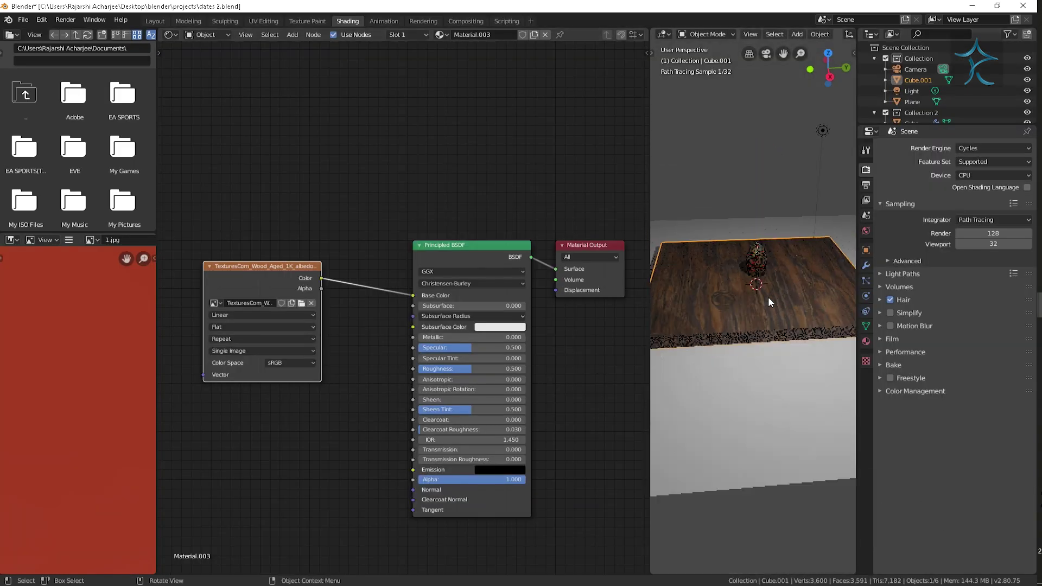
{"action": "scroll", "coordinate": [769, 298], "scroll_direction": "up", "scroll_amount": 4}
{"action": "scroll", "coordinate": [770, 313], "scroll_direction": "up", "scroll_amount": 2}
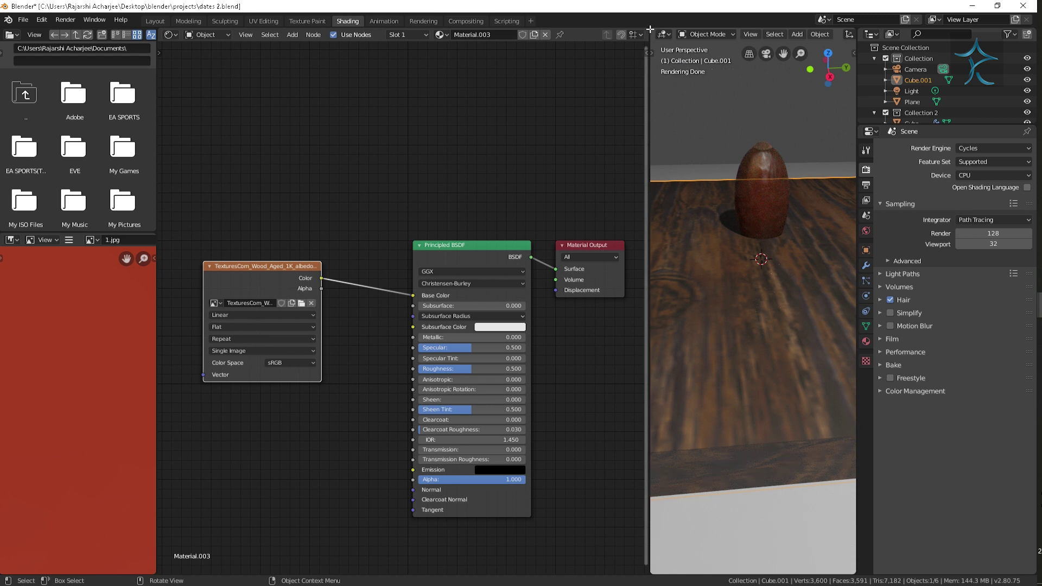
{"action": "left_click_drag", "start_coordinate": [652, 31], "coordinate": [412, 54]}
{"action": "scroll", "coordinate": [716, 404], "scroll_direction": "down", "scroll_amount": 5}
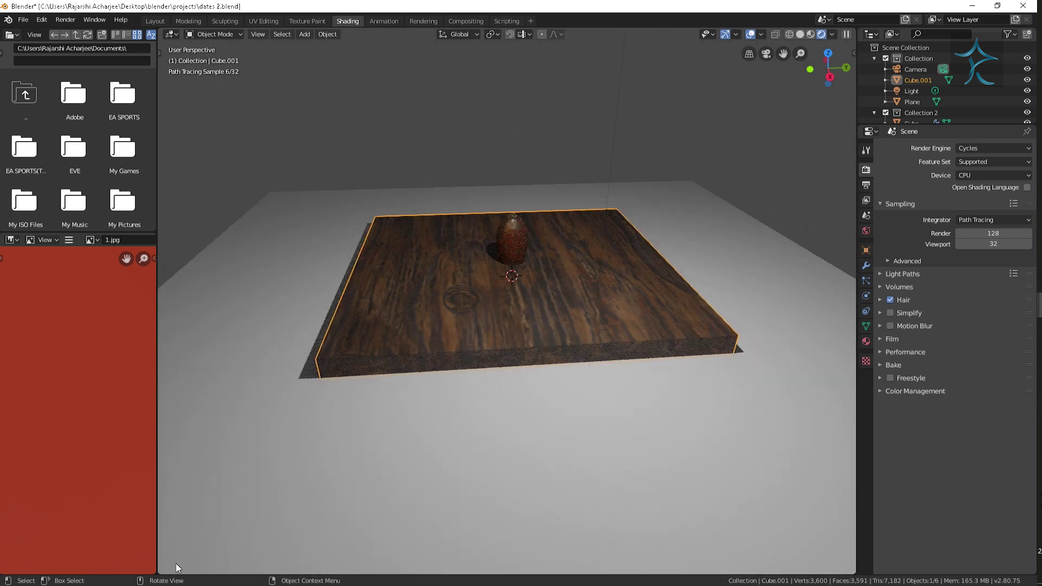
{"action": "left_click_drag", "start_coordinate": [158, 573], "coordinate": [173, 231]}
Step: Turn the lower viewport into a Shader Editor showing the board's nodes
{"action": "left_click", "coordinate": [214, 238]}
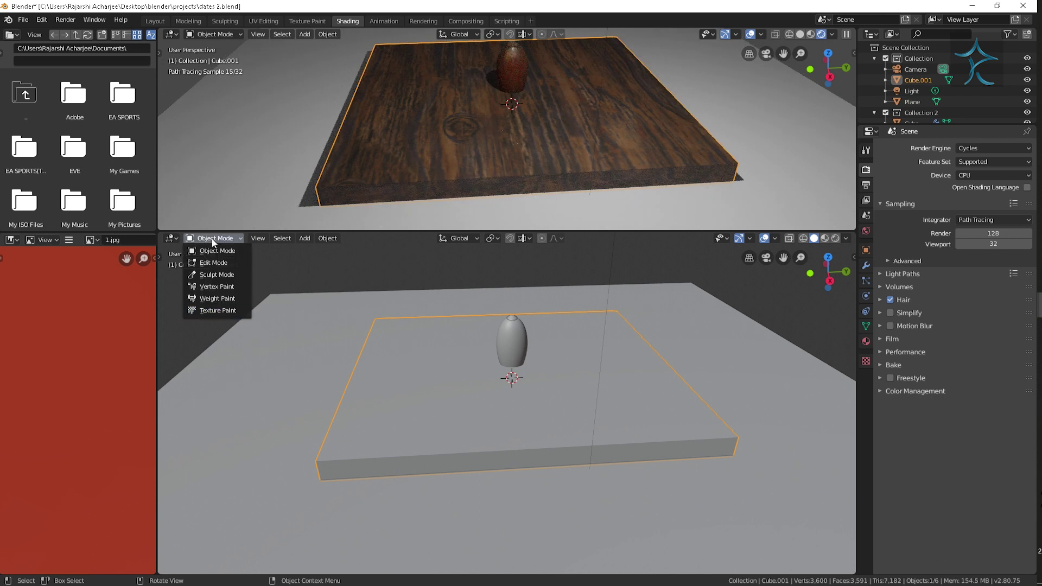
{"action": "left_click", "coordinate": [373, 282]}
{"action": "left_click", "coordinate": [173, 238]}
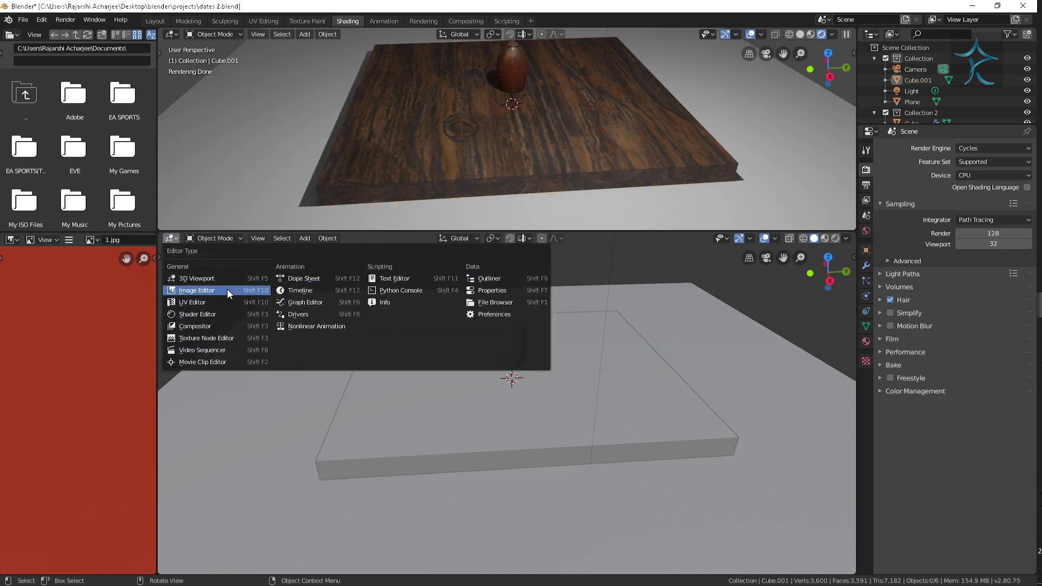
{"action": "left_click", "coordinate": [230, 313]}
{"action": "scroll", "coordinate": [535, 463], "scroll_direction": "up", "scroll_amount": 4}
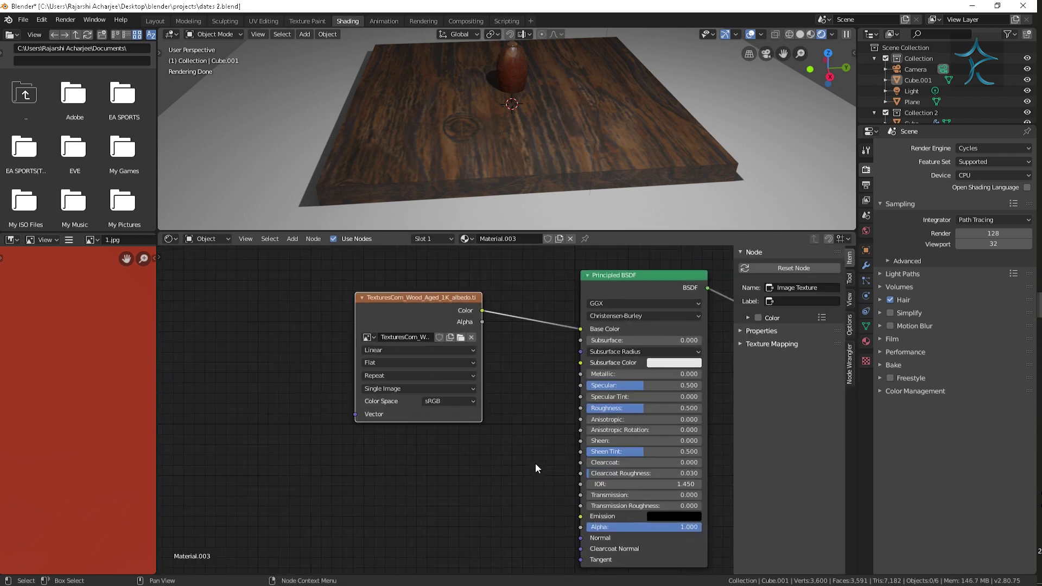
{"action": "scroll", "coordinate": [536, 464], "scroll_direction": "up", "scroll_amount": 1}
{"action": "scroll", "coordinate": [527, 458], "scroll_direction": "up", "scroll_amount": 1}
{"action": "scroll", "coordinate": [518, 454], "scroll_direction": "up", "scroll_amount": 1}
{"action": "scroll", "coordinate": [543, 410], "scroll_direction": "up", "scroll_amount": 1}
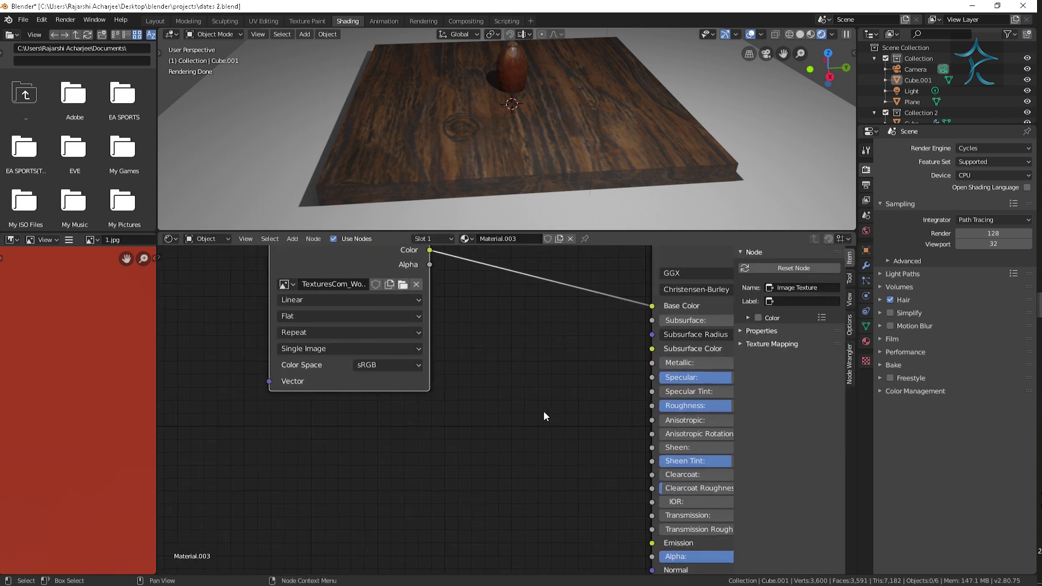
Step: Add a second Image Texture loaded with the aged wood roughness image
{"action": "key", "text": "shift+a"}
{"action": "left_click", "coordinate": [435, 387]}
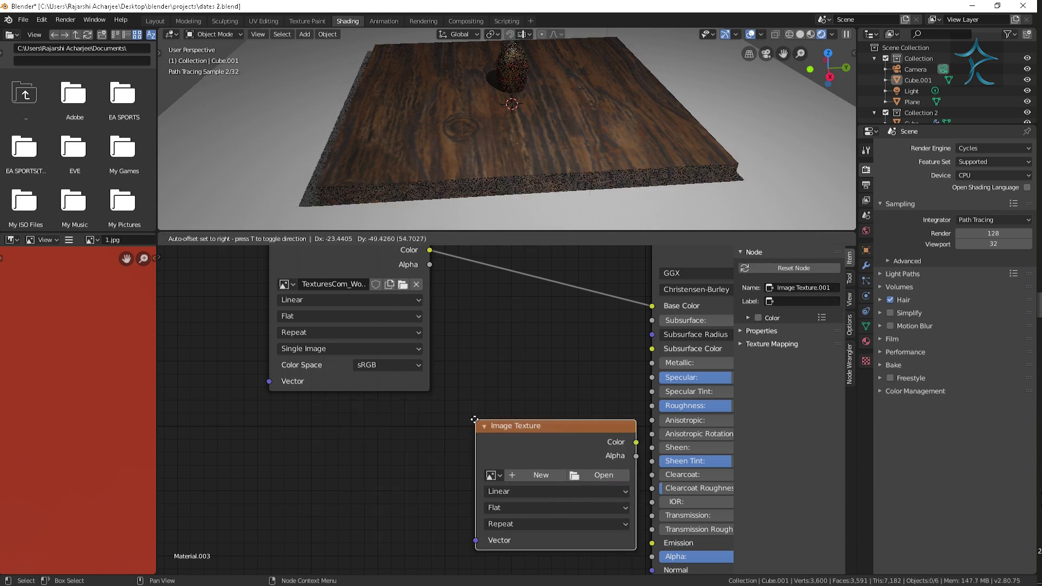
{"action": "left_click", "coordinate": [475, 419]}
{"action": "left_click", "coordinate": [603, 448]}
{"action": "left_click", "coordinate": [168, 73]}
{"action": "left_click", "coordinate": [185, 142]}
{"action": "left_click", "coordinate": [117, 34]}
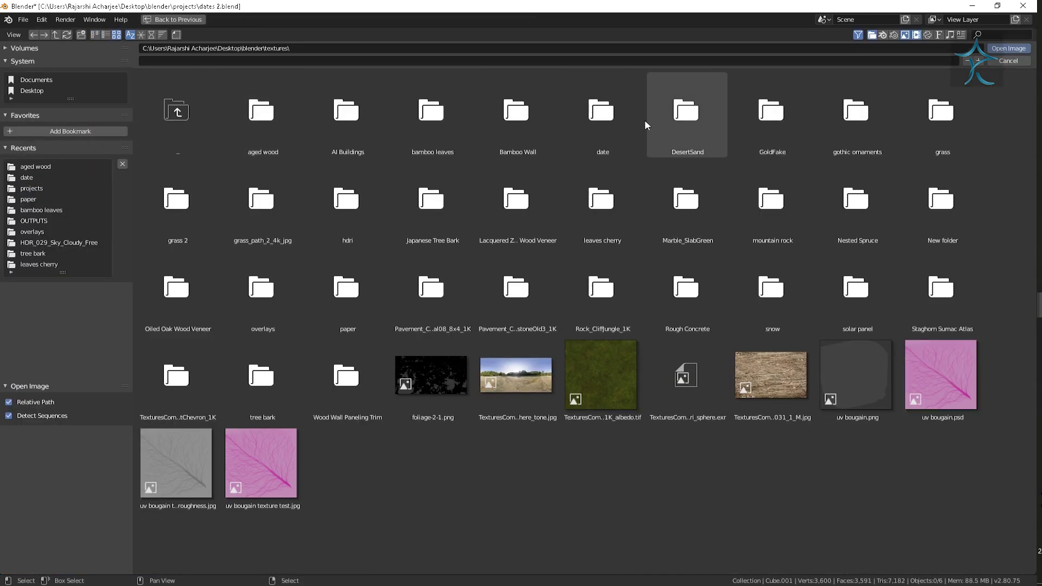
{"action": "left_click", "coordinate": [246, 123]}
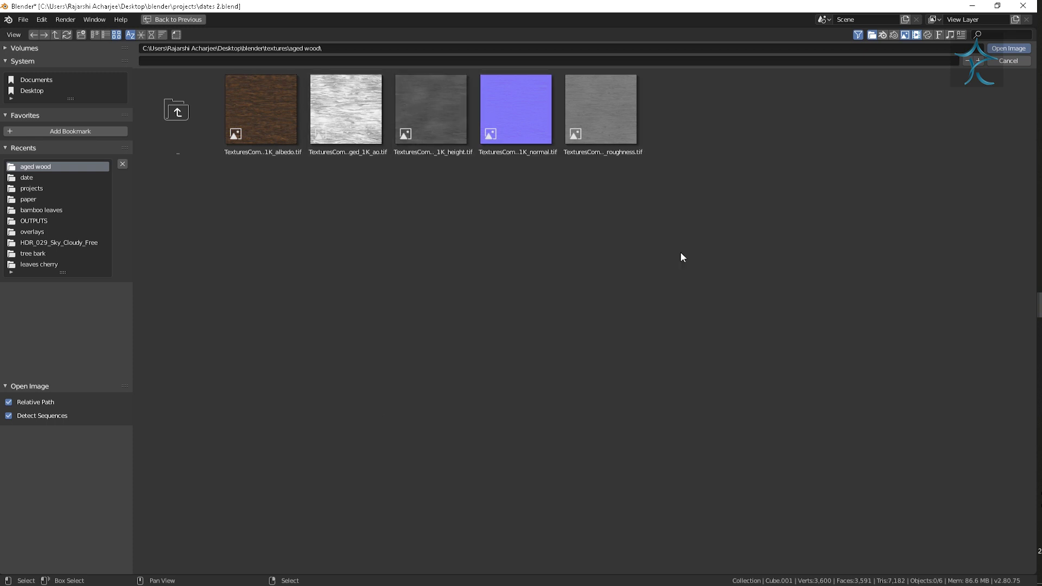
{"action": "left_click", "coordinate": [601, 109]}
{"action": "left_click", "coordinate": [1008, 49]}
Step: Link the roughness image to Roughness and set its colour space to Non-Color
{"action": "left_click_drag", "start_coordinate": [622, 431], "coordinate": [712, 405]}
{"action": "left_click_drag", "start_coordinate": [542, 415], "coordinate": [436, 408]}
{"action": "left_click", "coordinate": [472, 539]}
{"action": "left_click", "coordinate": [501, 480]}
{"action": "middle_click_drag", "start_coordinate": [577, 523], "coordinate": [641, 437]}
{"action": "left_click_drag", "start_coordinate": [470, 367], "coordinate": [406, 321]}
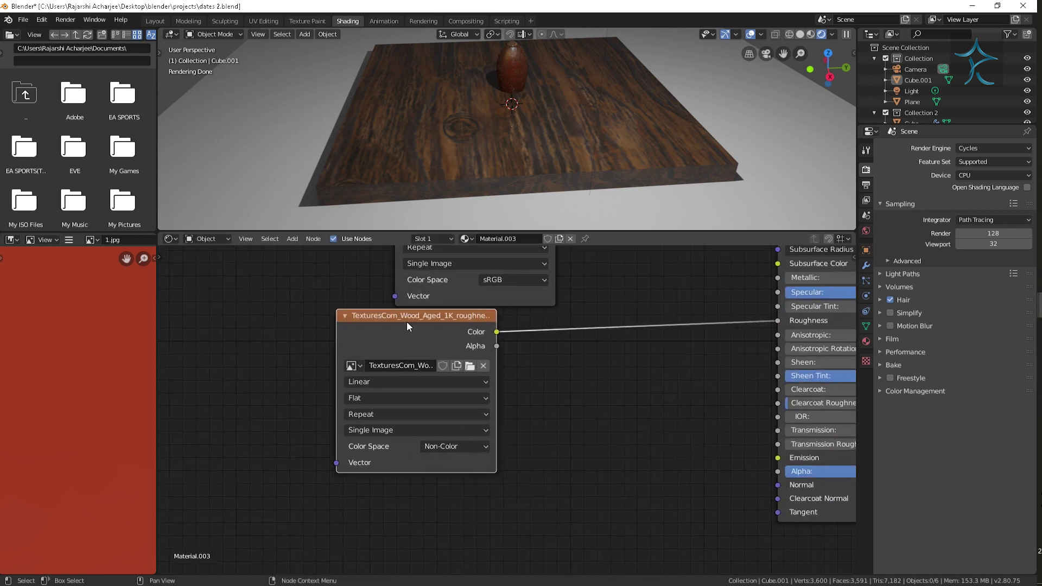
{"action": "scroll", "coordinate": [562, 467], "scroll_direction": "down", "scroll_amount": 1}
Step: Add a third Image Texture and a Normal Map node, linking the texture into the Normal Map
{"action": "key", "text": "shift+a"}
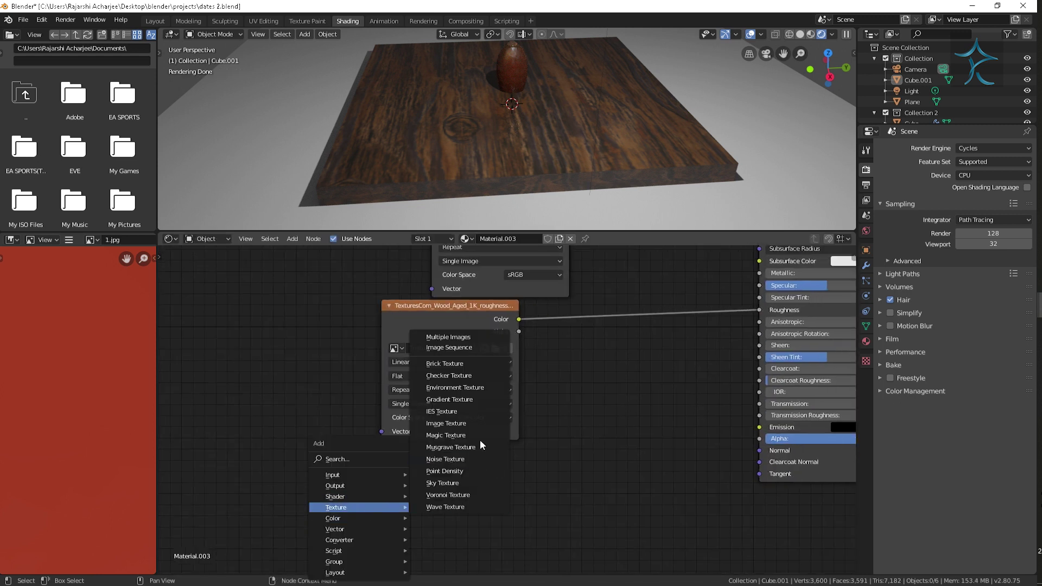
{"action": "left_click", "coordinate": [446, 423]}
{"action": "left_click", "coordinate": [464, 468]}
{"action": "key", "text": "shift+a"}
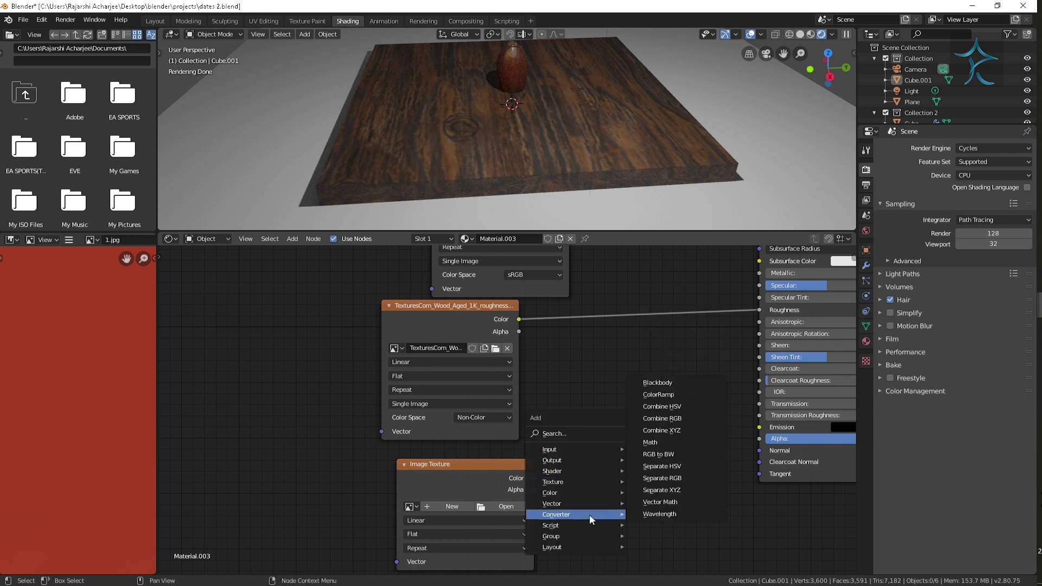
{"action": "left_click", "coordinate": [698, 454]}
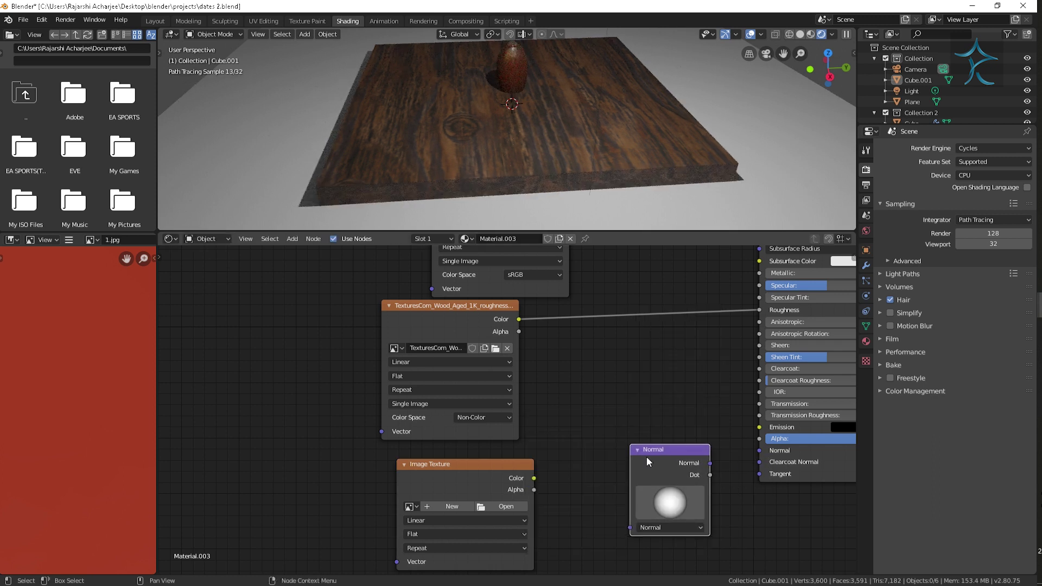
{"action": "key", "text": "Escape"}
{"action": "key", "text": "shift+a"}
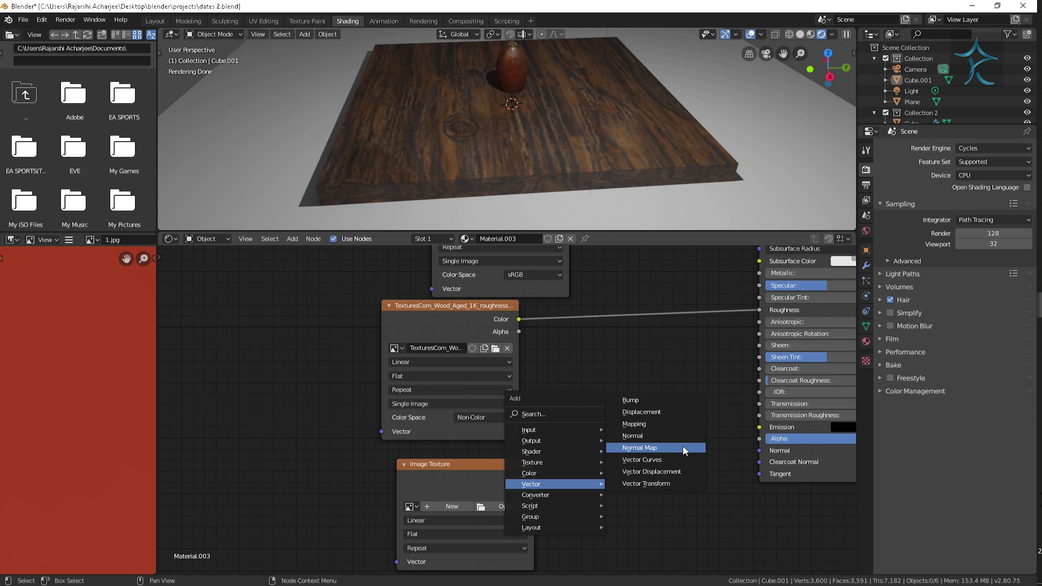
{"action": "left_click", "coordinate": [643, 448]}
{"action": "left_click_drag", "start_coordinate": [534, 479], "coordinate": [616, 515]}
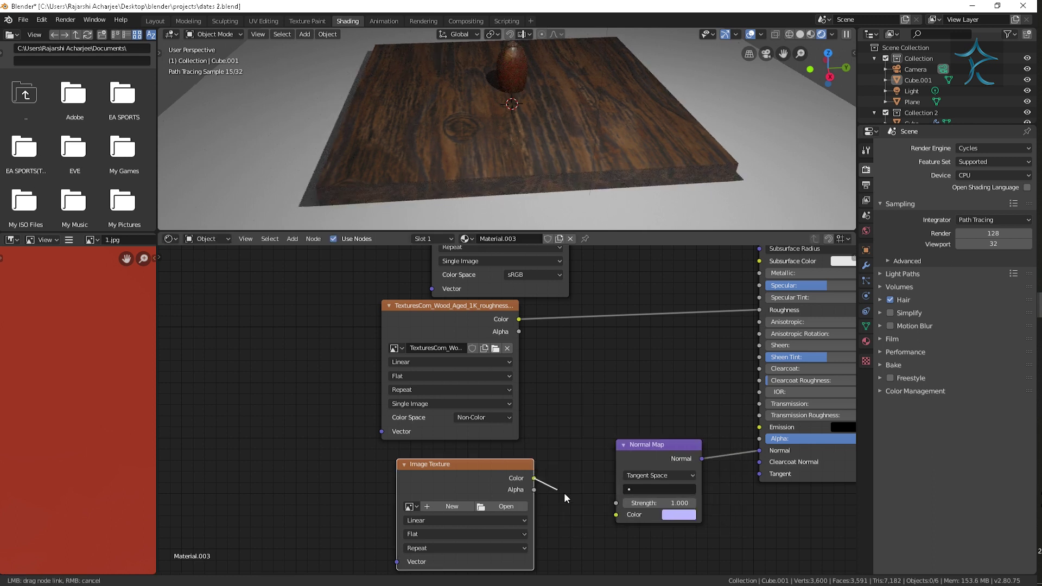
Step: Load the aged wood normal map image into the new texture and inspect the board surface
{"action": "left_click", "coordinate": [505, 506]}
{"action": "double_click", "coordinate": [771, 114]}
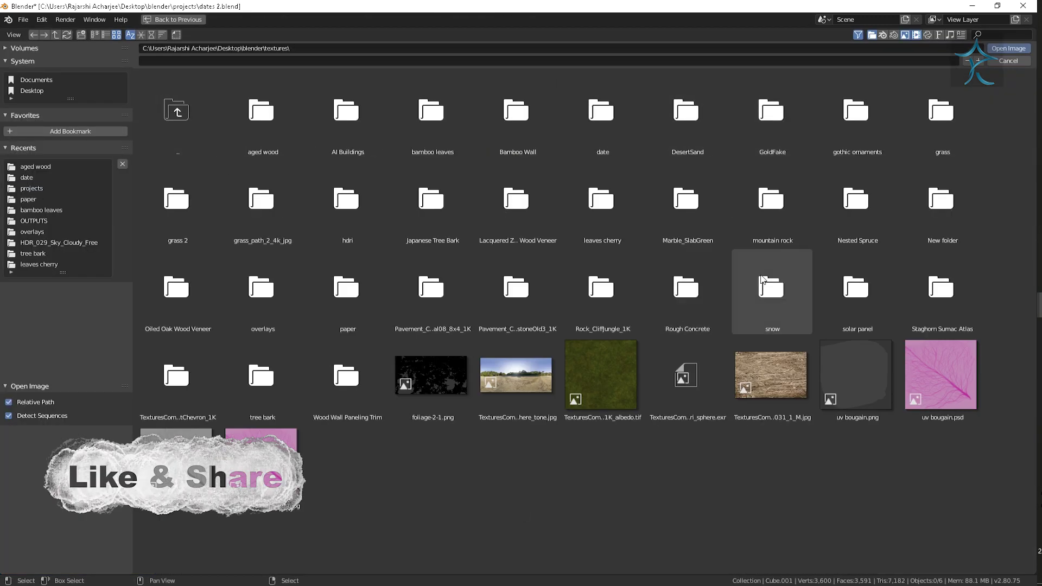
{"action": "double_click", "coordinate": [767, 291]}
{"action": "left_click", "coordinate": [517, 114]}
{"action": "left_click", "coordinate": [1008, 49]}
{"action": "scroll", "coordinate": [630, 154], "scroll_direction": "up", "scroll_amount": 3}
{"action": "mouse_move", "coordinate": [547, 171]}
{"action": "middle_mouse_down"}
{"action": "mouse_move", "coordinate": [662, 156]}
{"action": "mouse_move", "coordinate": [646, 165]}
{"action": "middle_mouse_up"}
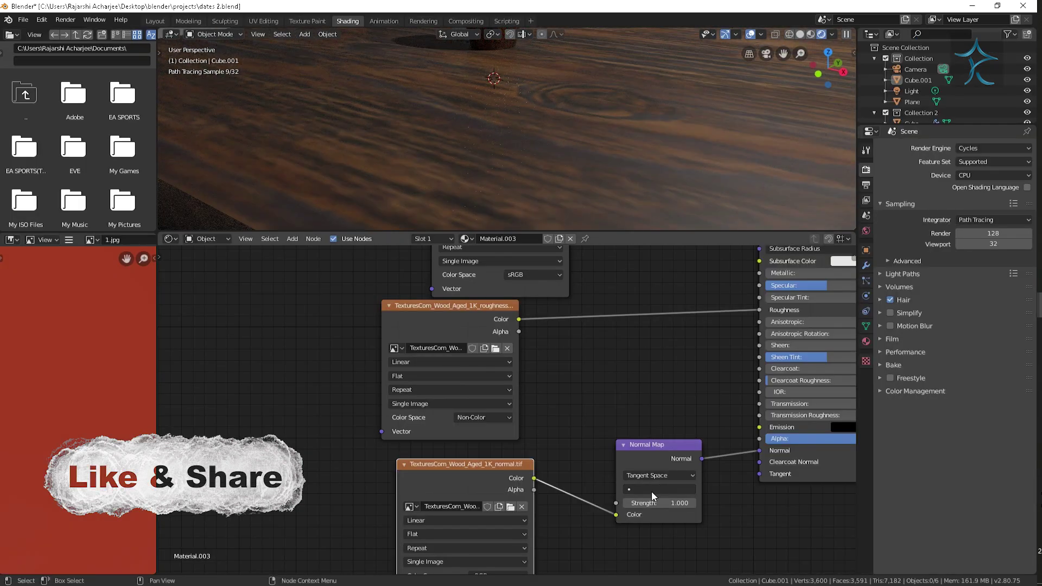
{"action": "scroll", "coordinate": [652, 434], "scroll_direction": "down", "scroll_amount": 1}
{"action": "scroll", "coordinate": [620, 393], "scroll_direction": "down", "scroll_amount": 2}
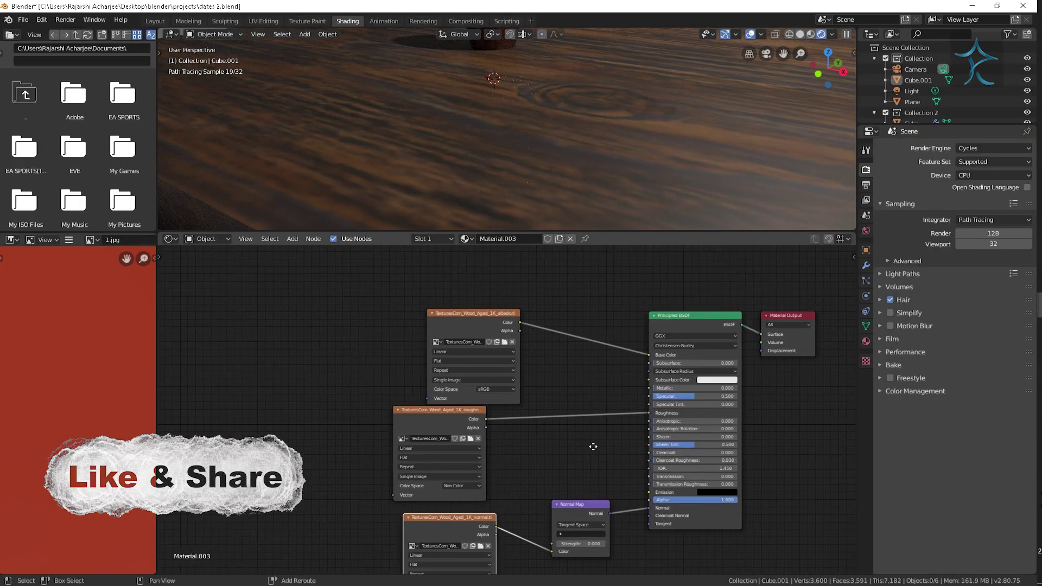
{"action": "scroll", "coordinate": [592, 412], "scroll_direction": "down", "scroll_amount": 1}
Step: Select the board, unwrap all its faces in UV Editing, and return to Shading
{"action": "left_click", "coordinate": [602, 126]}
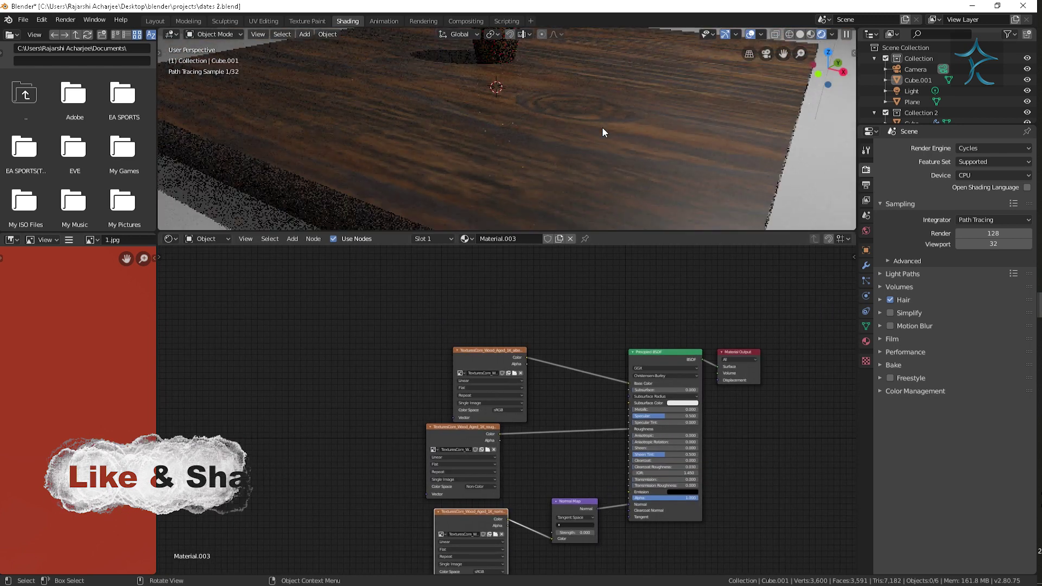
{"action": "middle_click_drag", "start_coordinate": [601, 126], "coordinate": [597, 134]}
{"action": "left_click", "coordinate": [262, 20]}
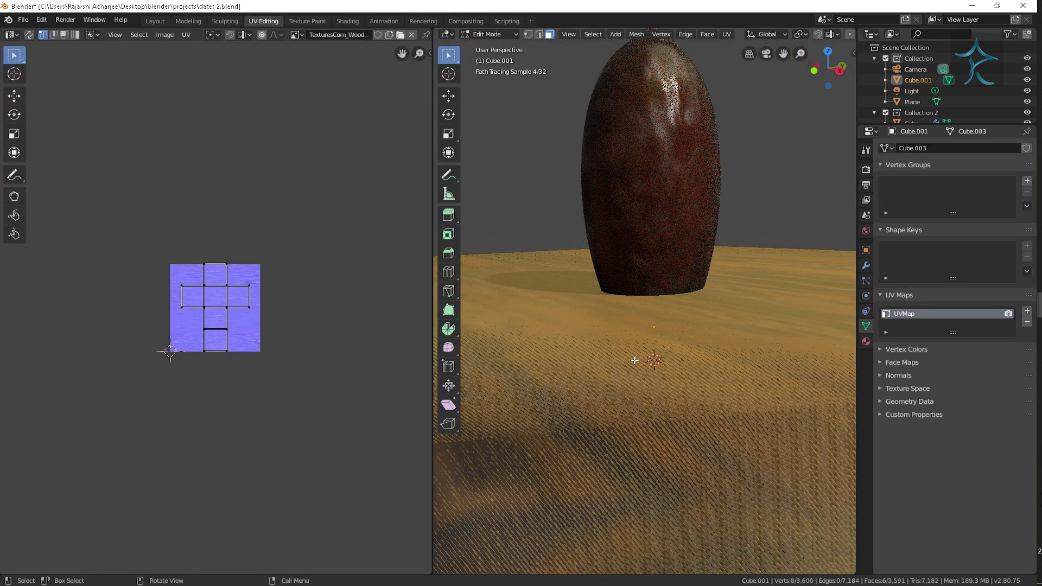
{"action": "scroll", "coordinate": [633, 360], "scroll_direction": "down", "scroll_amount": 3}
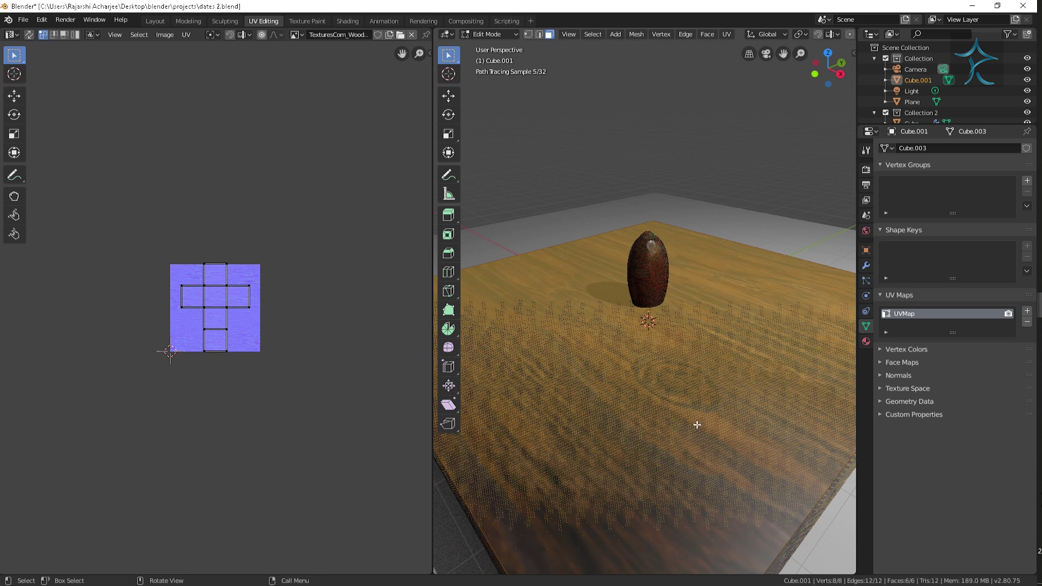
{"action": "key", "text": "a"}
{"action": "scroll", "coordinate": [693, 424], "scroll_direction": "down", "scroll_amount": 1}
{"action": "key", "text": "u"}
{"action": "left_click", "coordinate": [697, 420]}
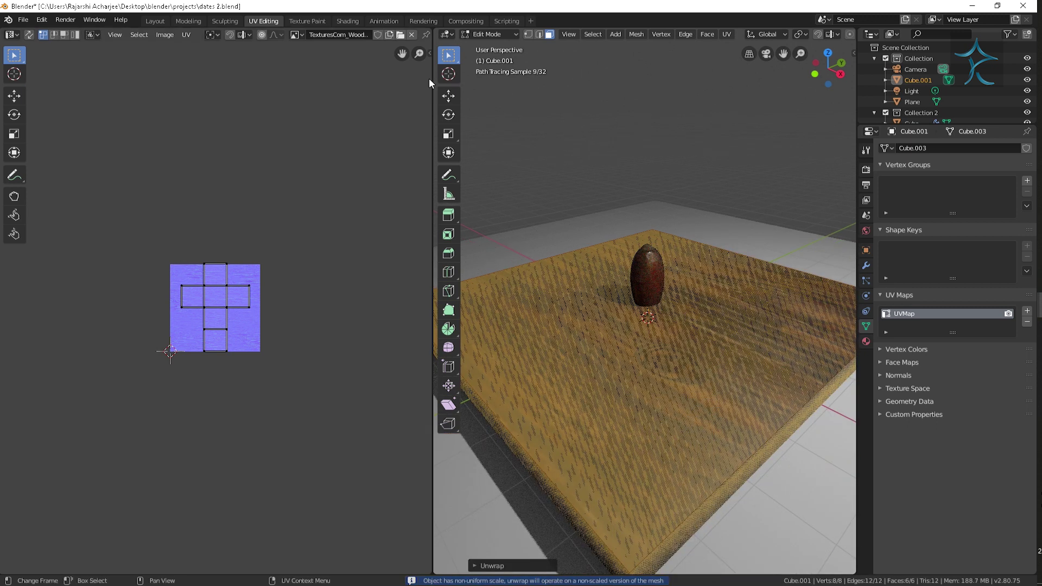
{"action": "left_click", "coordinate": [347, 21]}
Step: Try raising the Normal Map strength to 2.8, then delete the Normal Map node
{"action": "scroll", "coordinate": [597, 480], "scroll_direction": "up", "scroll_amount": 2}
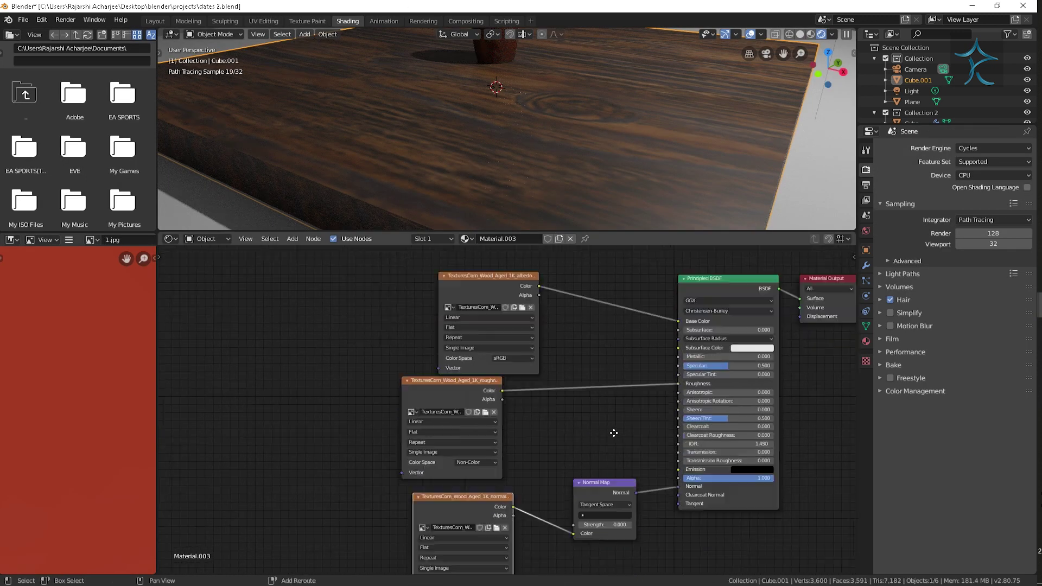
{"action": "scroll", "coordinate": [626, 350], "scroll_direction": "up", "scroll_amount": 2}
{"action": "scroll", "coordinate": [625, 350], "scroll_direction": "down", "scroll_amount": 1, "text": "ctrl"}
{"action": "left_click_drag", "start_coordinate": [601, 439], "coordinate": [641, 439]}
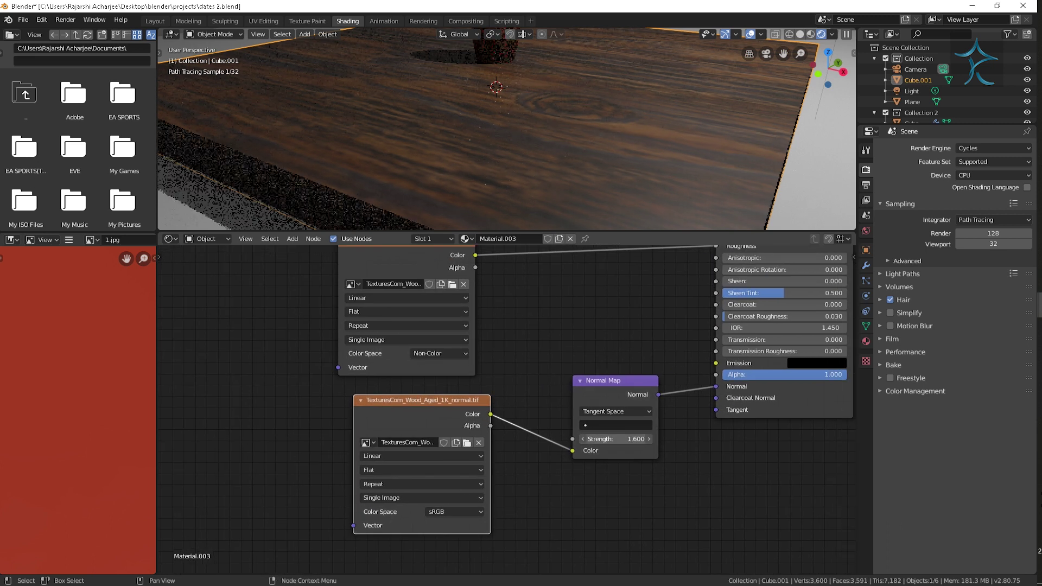
{"action": "middle_click_drag", "start_coordinate": [532, 145], "coordinate": [617, 157]}
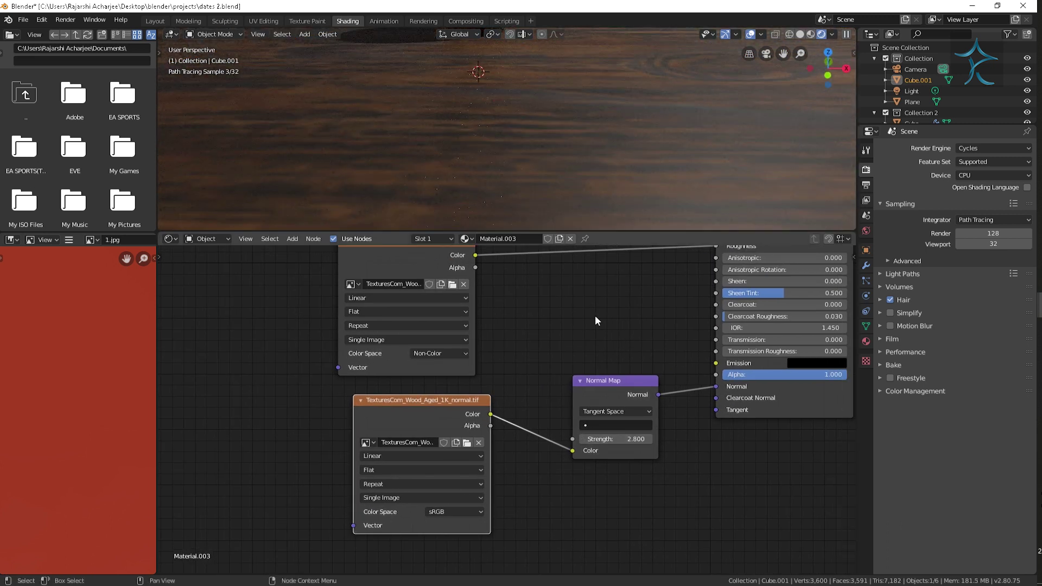
{"action": "left_click", "coordinate": [587, 395]}
{"action": "key", "text": "x"}
Step: Add a Bump node fed by the Non-Color wood texture into Height, with strength 0.2
{"action": "key", "text": "shift+a"}
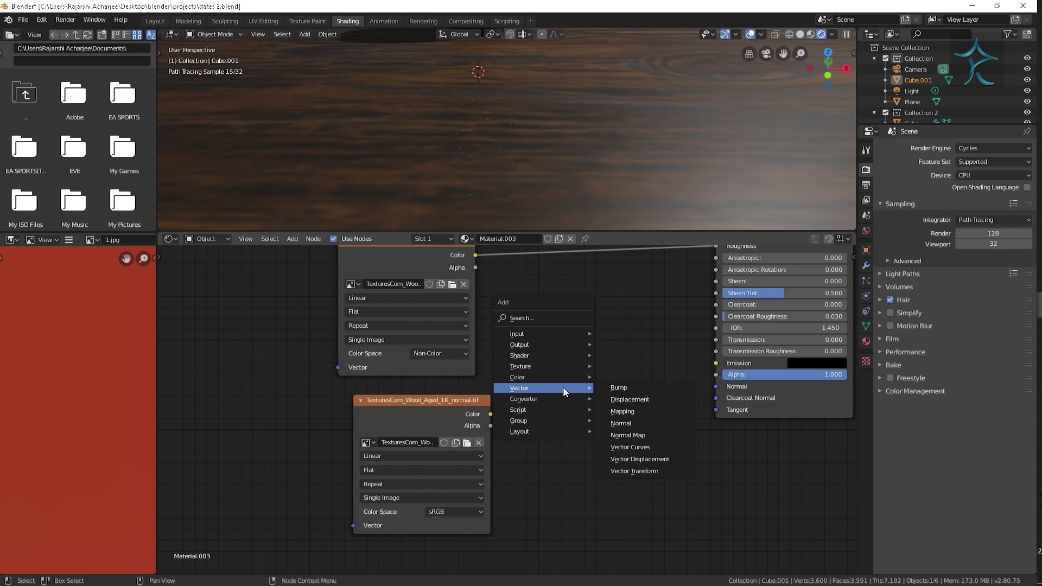
{"action": "left_click", "coordinate": [662, 389]}
{"action": "left_click", "coordinate": [578, 379]}
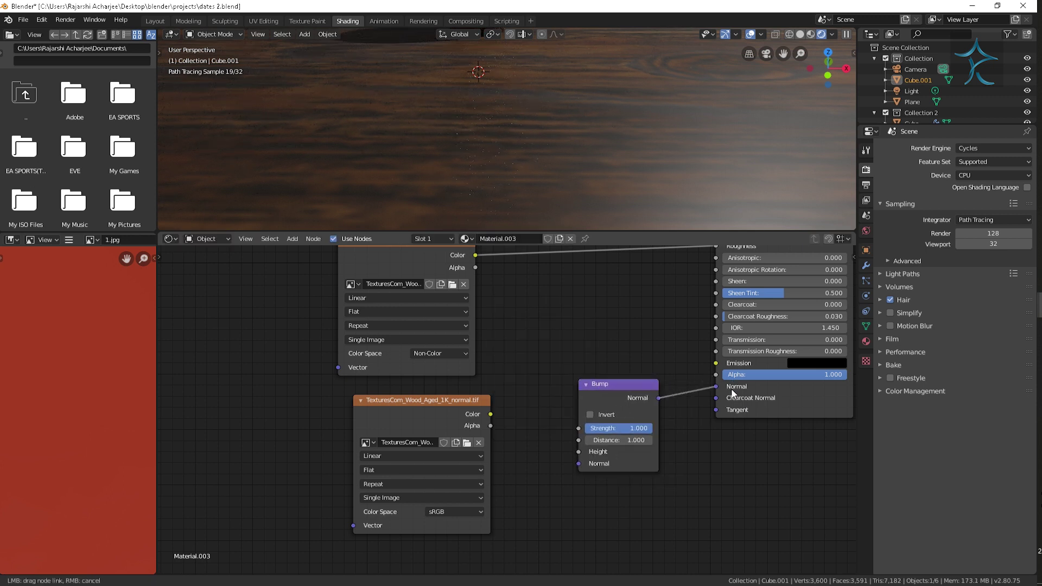
{"action": "left_click_drag", "start_coordinate": [490, 414], "coordinate": [578, 452]}
{"action": "left_click", "coordinate": [455, 512]}
{"action": "left_click", "coordinate": [465, 462]}
{"action": "type", "text": ".2"}
{"action": "key", "text": "Return"}
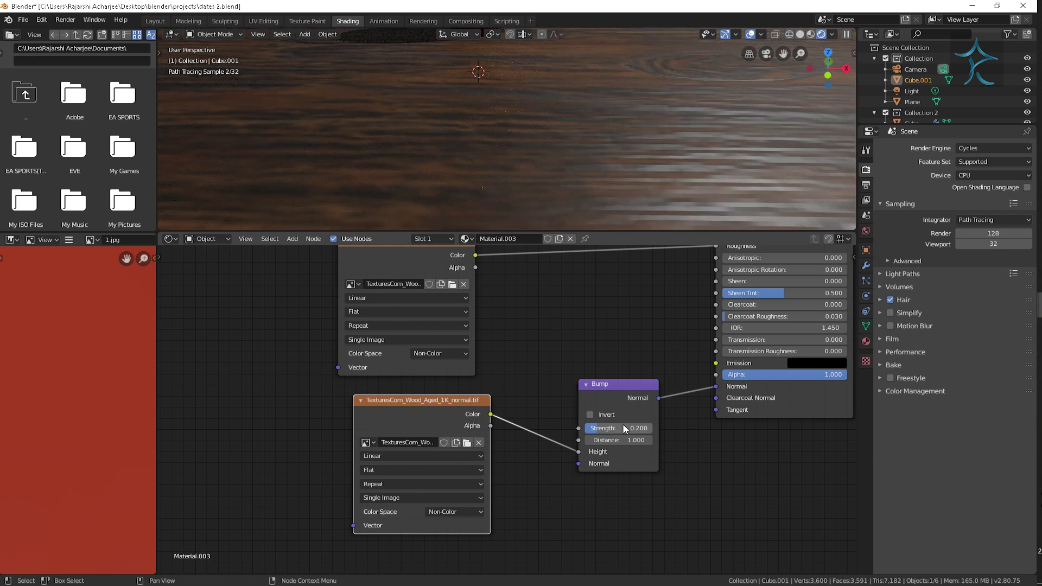
{"action": "scroll", "coordinate": [691, 178], "scroll_direction": "down", "scroll_amount": 5}
{"action": "scroll", "coordinate": [630, 147], "scroll_direction": "down", "scroll_amount": 4}
{"action": "mouse_move", "coordinate": [630, 146]}
{"action": "middle_mouse_down"}
{"action": "mouse_move", "coordinate": [617, 214]}
{"action": "mouse_move", "coordinate": [575, 181]}
{"action": "mouse_move", "coordinate": [605, 168]}
{"action": "mouse_move", "coordinate": [558, 194]}
{"action": "middle_mouse_up"}
{"action": "left_click", "coordinate": [699, 107]}
{"action": "scroll", "coordinate": [629, 177], "scroll_direction": "down", "scroll_amount": 3}
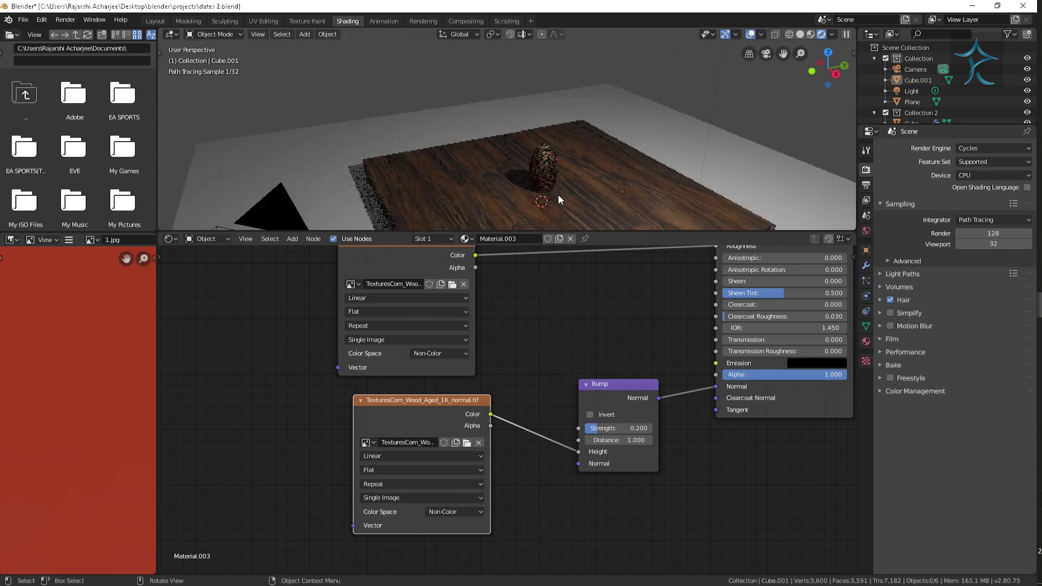
Step: Set the world background colour to black and put the viewport in solid shading
{"action": "left_click", "coordinate": [866, 231]}
{"action": "left_click", "coordinate": [985, 213]}
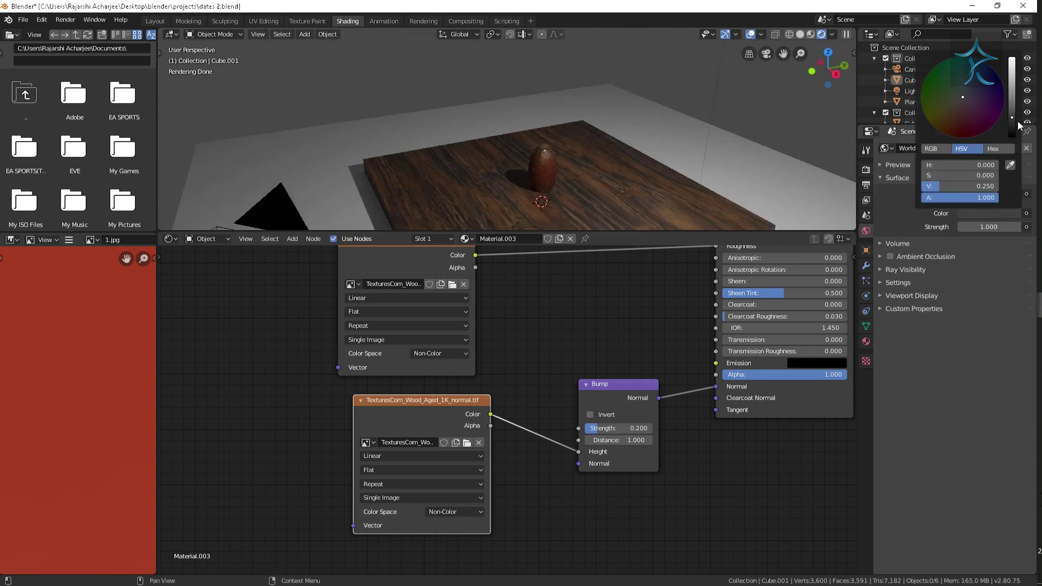
{"action": "left_click_drag", "start_coordinate": [1017, 121], "coordinate": [1014, 139]}
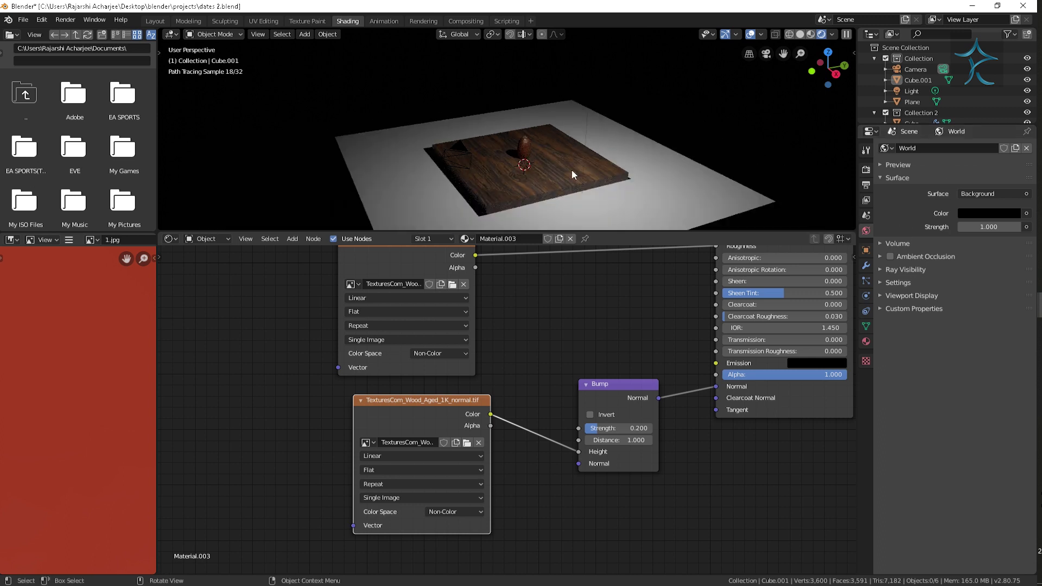
{"action": "key", "text": "z"}
{"action": "left_click", "coordinate": [581, 187]}
{"action": "scroll", "coordinate": [583, 202], "scroll_direction": "up", "scroll_amount": 3}
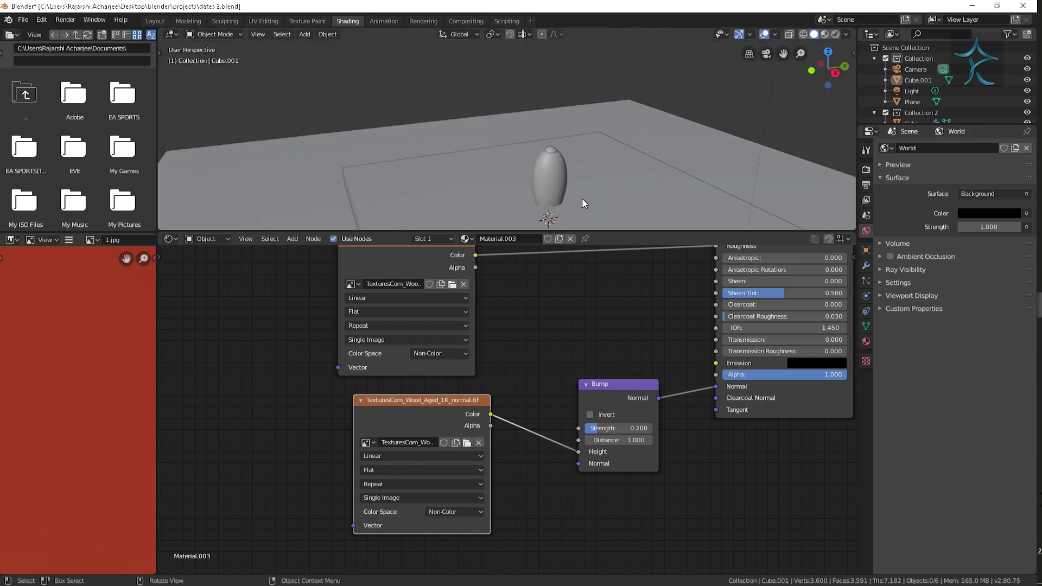
Step: In the Layout workspace, preview rendered shading, select the date, and return to solid shading
{"action": "left_click", "coordinate": [155, 20]}
{"action": "key", "text": "z"}
{"action": "left_click", "coordinate": [670, 246]}
{"action": "key", "text": "z"}
{"action": "left_click", "coordinate": [675, 380]}
{"action": "scroll", "coordinate": [662, 394], "scroll_direction": "up", "scroll_amount": 2}
{"action": "left_click", "coordinate": [604, 234]}
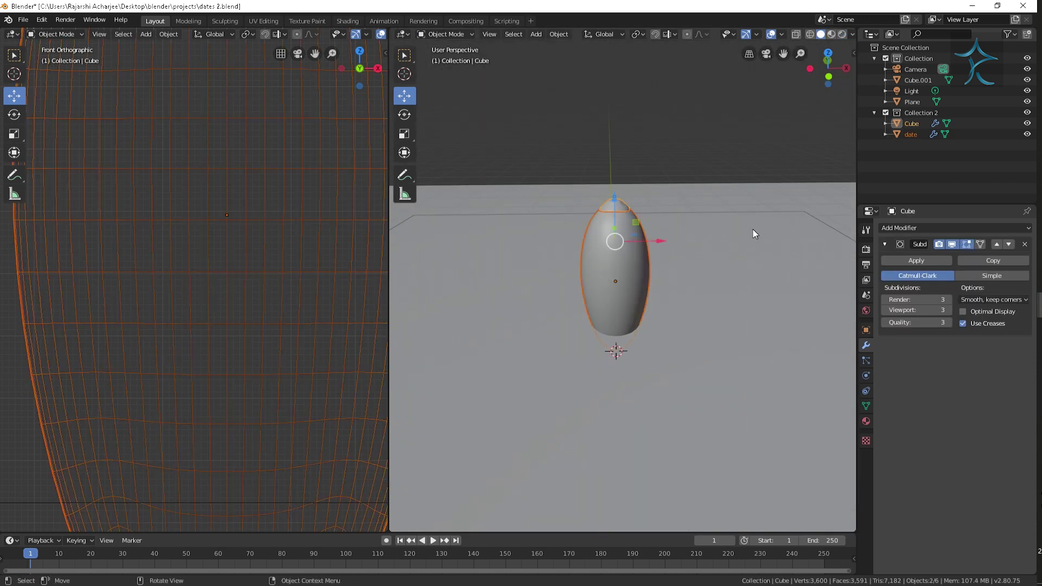
Step: Rotate the date onto its side and lower it along Z toward the board
{"action": "key", "text": "r"}
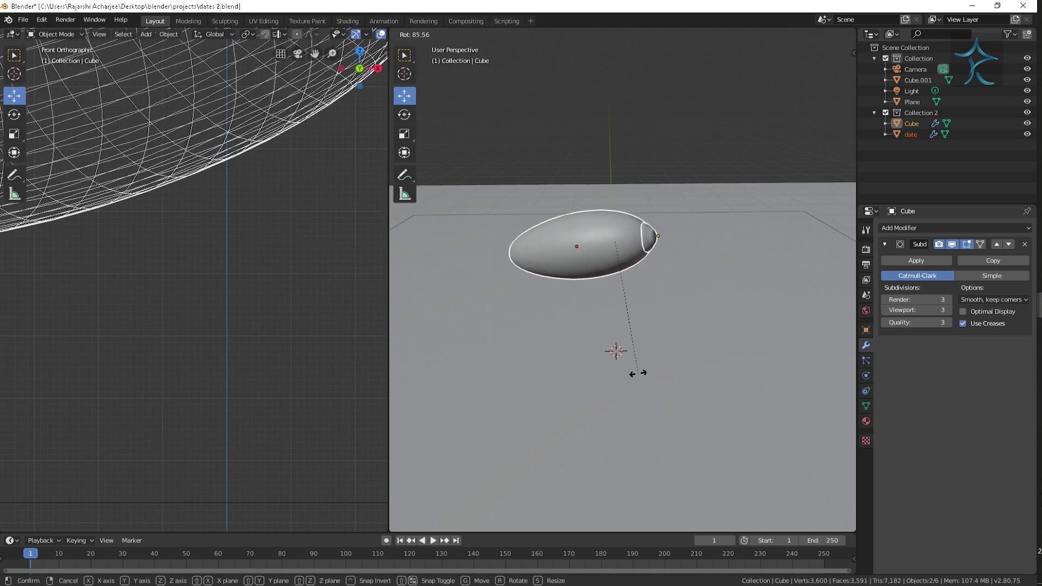
{"action": "left_click", "coordinate": [635, 373]}
{"action": "key", "text": "g"}
{"action": "key", "text": "z"}
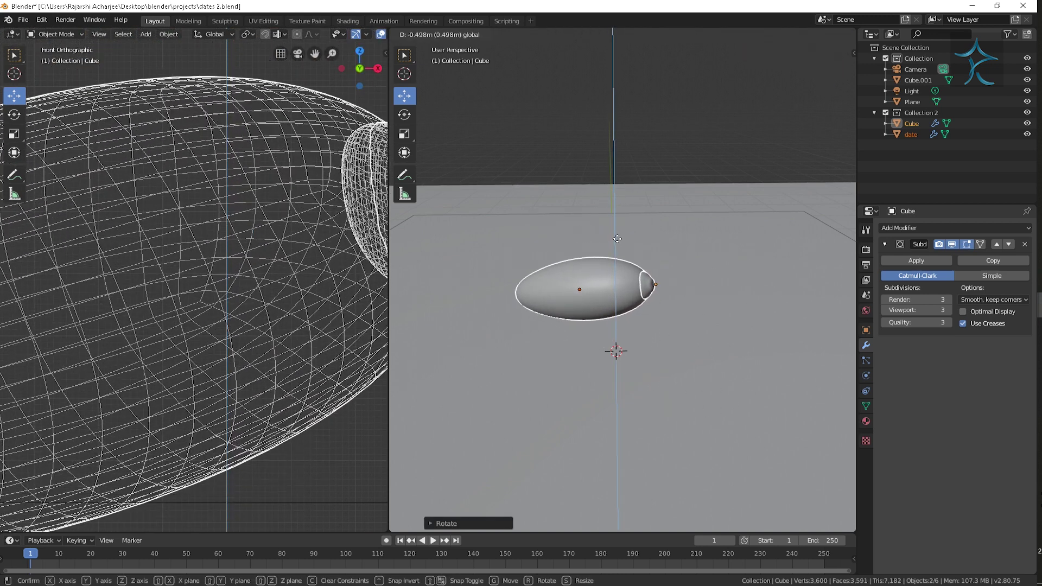
{"action": "left_click", "coordinate": [617, 237]}
Step: From the front view, level the date horizontally and set it down on the board surface
{"action": "key", "text": "KP_1"}
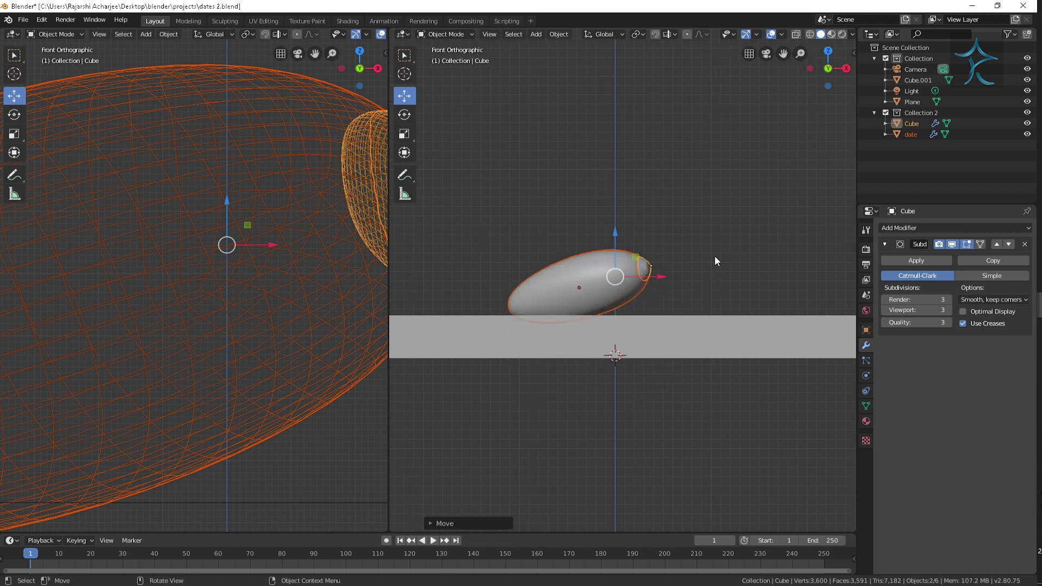
{"action": "key", "text": "r"}
{"action": "left_click", "coordinate": [709, 291]}
{"action": "key", "text": "g"}
{"action": "left_click", "coordinate": [706, 233]}
{"action": "mouse_move", "coordinate": [706, 233]}
{"action": "middle_mouse_down"}
{"action": "mouse_move", "coordinate": [735, 237]}
{"action": "mouse_move", "coordinate": [610, 232]}
{"action": "mouse_move", "coordinate": [659, 174]}
{"action": "mouse_move", "coordinate": [591, 385]}
{"action": "mouse_move", "coordinate": [659, 361]}
{"action": "middle_mouse_up"}
{"action": "key", "text": "z"}
{"action": "left_click", "coordinate": [727, 207]}
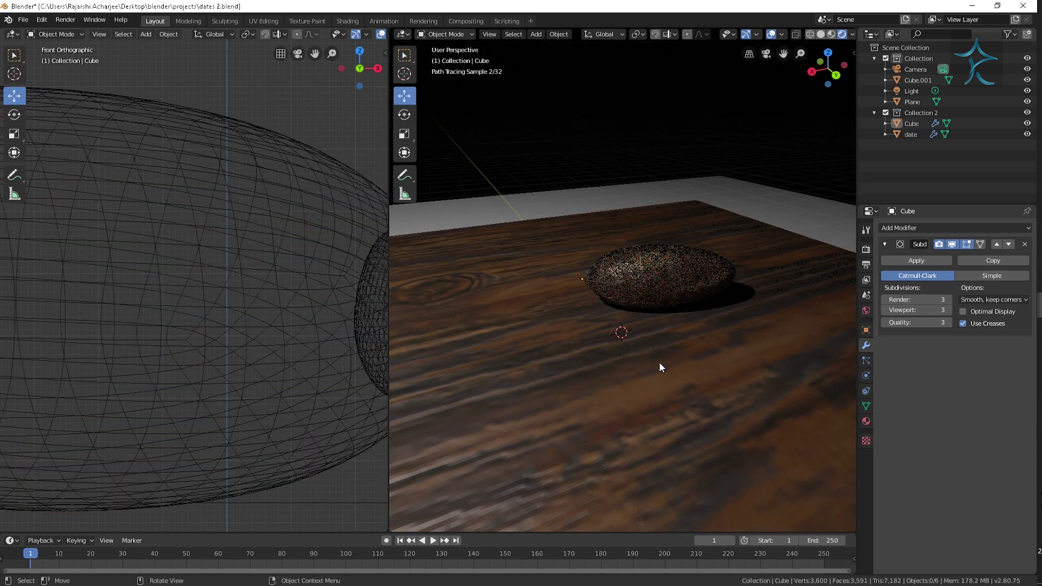
Step: Delete the default Light from the scene
{"action": "scroll", "coordinate": [718, 255], "scroll_direction": "down", "scroll_amount": 3}
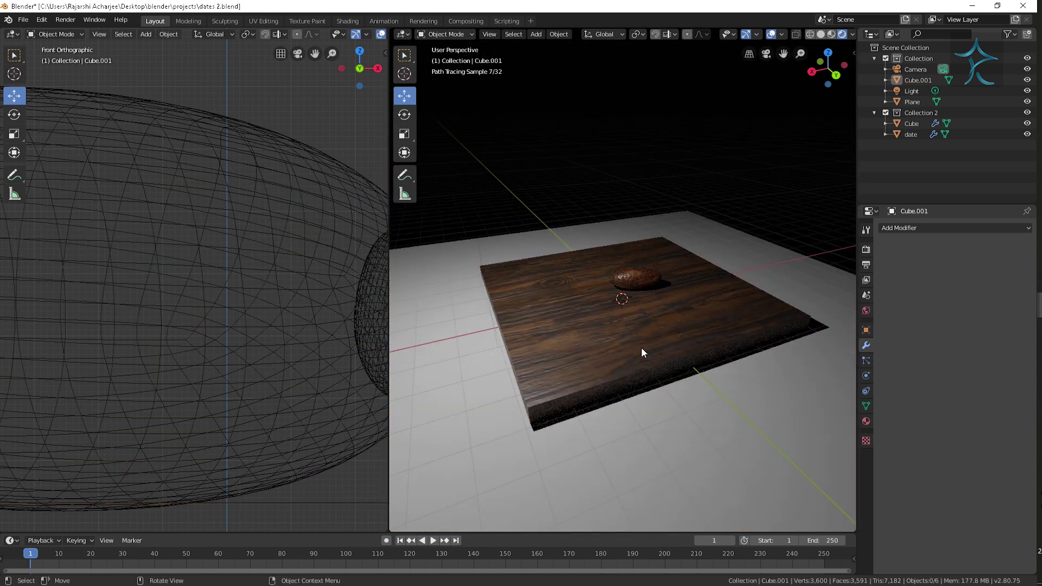
{"action": "key", "text": "z"}
{"action": "mouse_move", "coordinate": [621, 349]}
{"action": "middle_mouse_down"}
{"action": "mouse_move", "coordinate": [718, 347]}
{"action": "mouse_move", "coordinate": [651, 380]}
{"action": "mouse_move", "coordinate": [706, 217]}
{"action": "middle_mouse_up"}
{"action": "left_click", "coordinate": [707, 209]}
{"action": "key", "text": "Delete"}
{"action": "scroll", "coordinate": [649, 184], "scroll_direction": "up", "scroll_amount": 2}
Step: Look through the scene camera and change its focal length from 35mm to 80mm
{"action": "mouse_move", "coordinate": [677, 414]}
{"action": "middle_mouse_down"}
{"action": "mouse_move", "coordinate": [731, 344]}
{"action": "mouse_move", "coordinate": [706, 317]}
{"action": "middle_mouse_up"}
{"action": "middle_click_drag", "start_coordinate": [716, 276], "coordinate": [623, 399]}
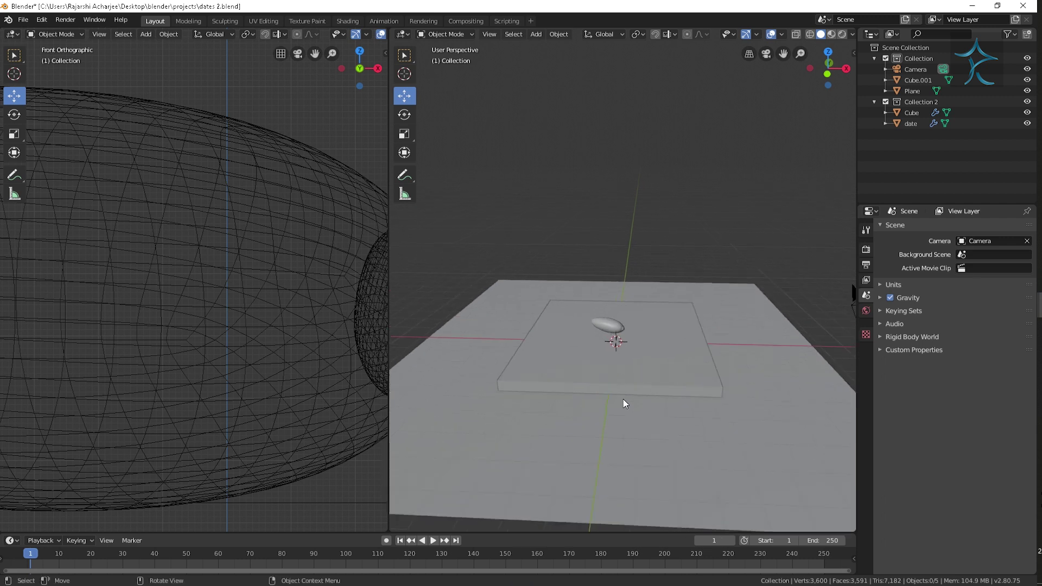
{"action": "left_click", "coordinate": [623, 399]}
{"action": "scroll", "coordinate": [643, 239], "scroll_direction": "down", "scroll_amount": 2}
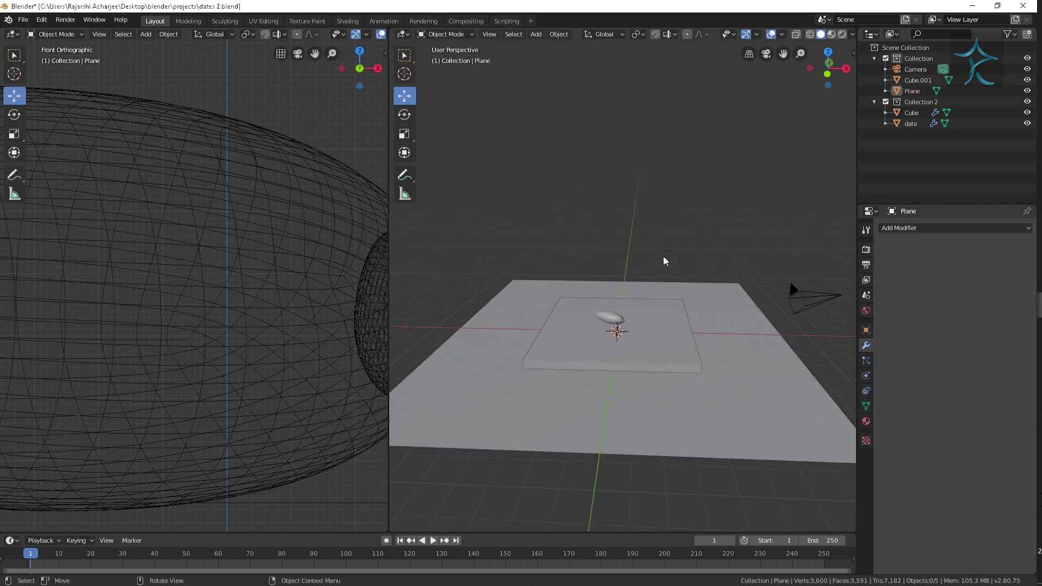
{"action": "key", "text": "KP_0"}
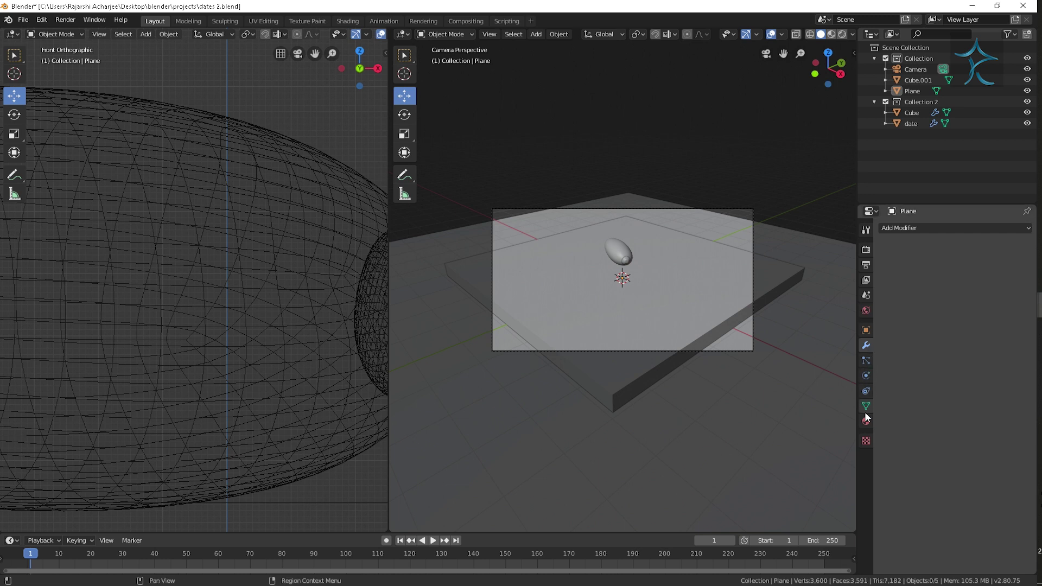
{"action": "left_click", "coordinate": [751, 207]}
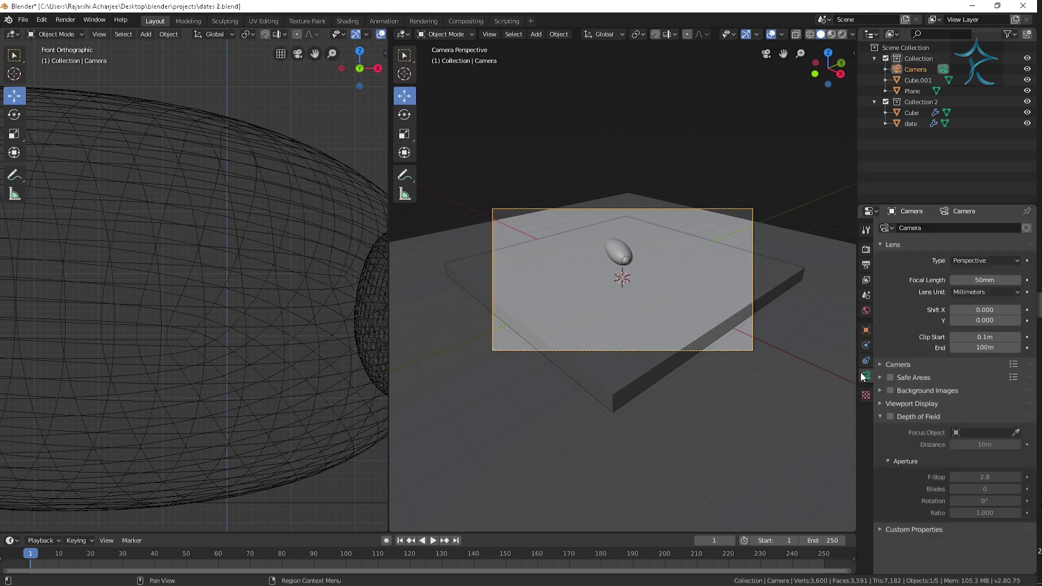
{"action": "key", "text": "Return"}
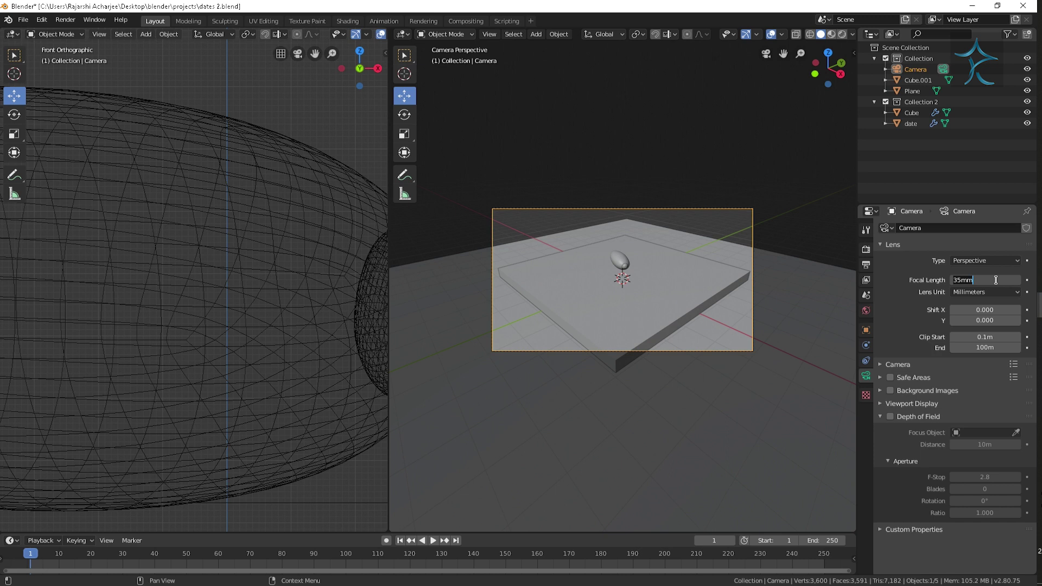
{"action": "type", "text": "80"}
{"action": "key", "text": "Return"}
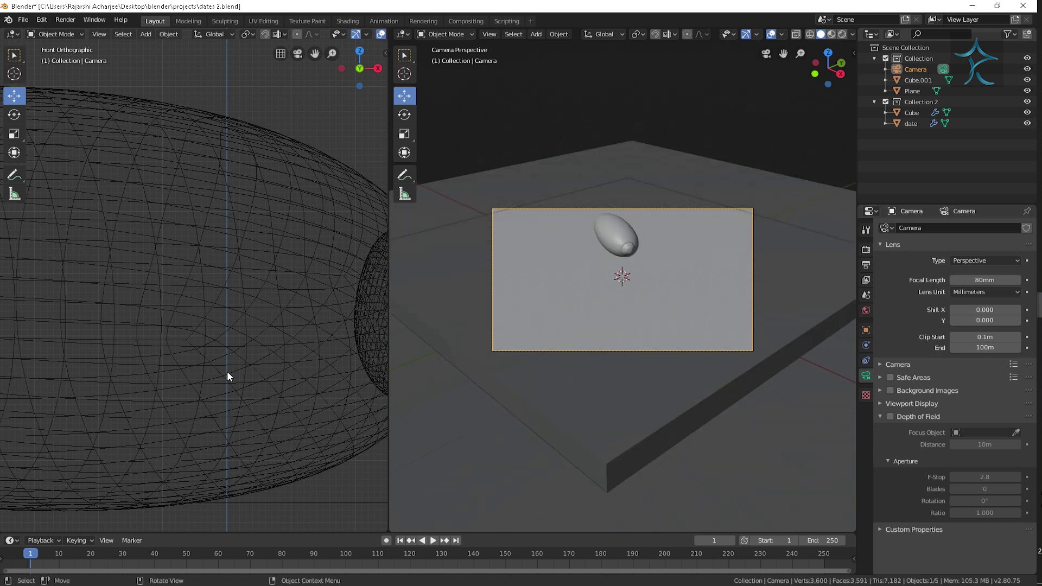
Step: Show the camera view in solid shading on the left and orbit the right view freely
{"action": "key", "text": "KP_0"}
{"action": "key", "text": "z"}
{"action": "left_click", "coordinate": [248, 174]}
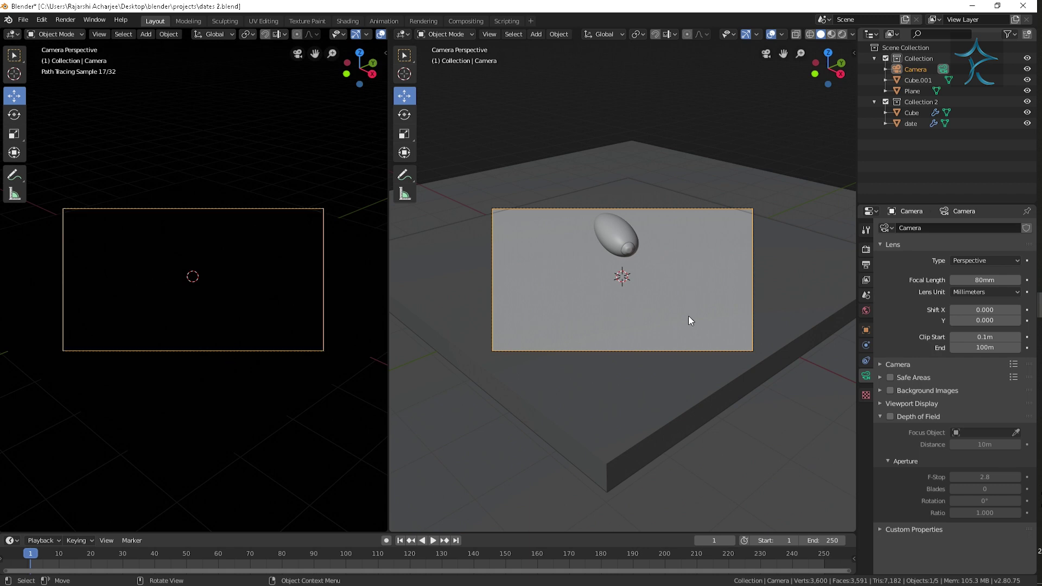
{"action": "key", "text": "z"}
{"action": "left_click", "coordinate": [289, 380]}
{"action": "mouse_move", "coordinate": [662, 291]}
{"action": "middle_mouse_down"}
{"action": "mouse_move", "coordinate": [680, 309]}
{"action": "mouse_move", "coordinate": [676, 215]}
{"action": "mouse_move", "coordinate": [626, 322]}
{"action": "middle_mouse_up"}
Step: Add a Sun light, raise it above the board and tilt its direction
{"action": "left_click", "coordinate": [625, 321]}
{"action": "left_click", "coordinate": [728, 176]}
{"action": "key", "text": "shift+a"}
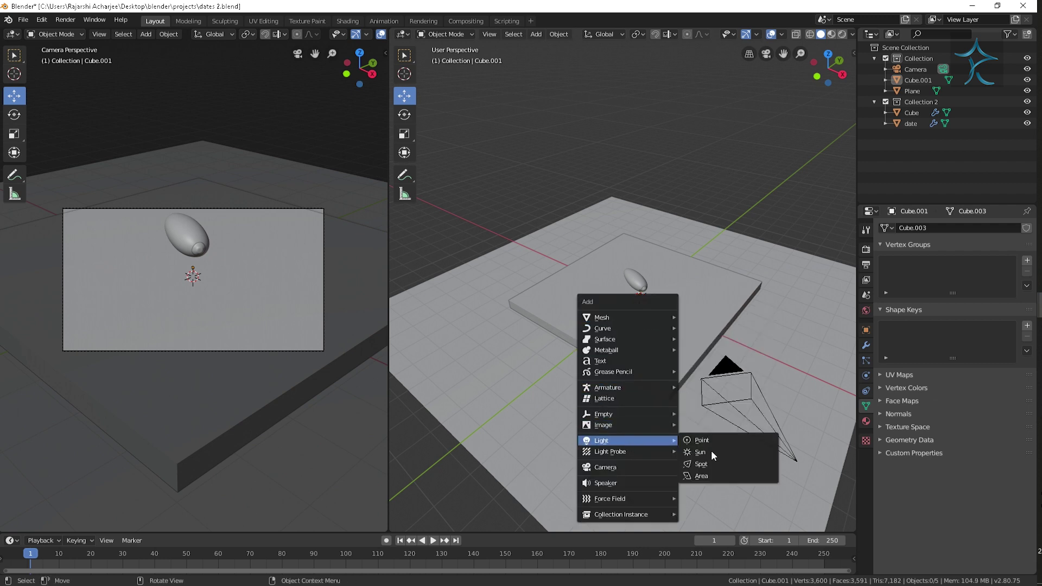
{"action": "left_click", "coordinate": [700, 452]}
{"action": "left_click_drag", "start_coordinate": [646, 245], "coordinate": [646, 108]}
{"action": "middle_click_drag", "start_coordinate": [646, 108], "coordinate": [649, 200]}
{"action": "left_click_drag", "start_coordinate": [649, 200], "coordinate": [683, 199]}
{"action": "left_click", "coordinate": [747, 194]}
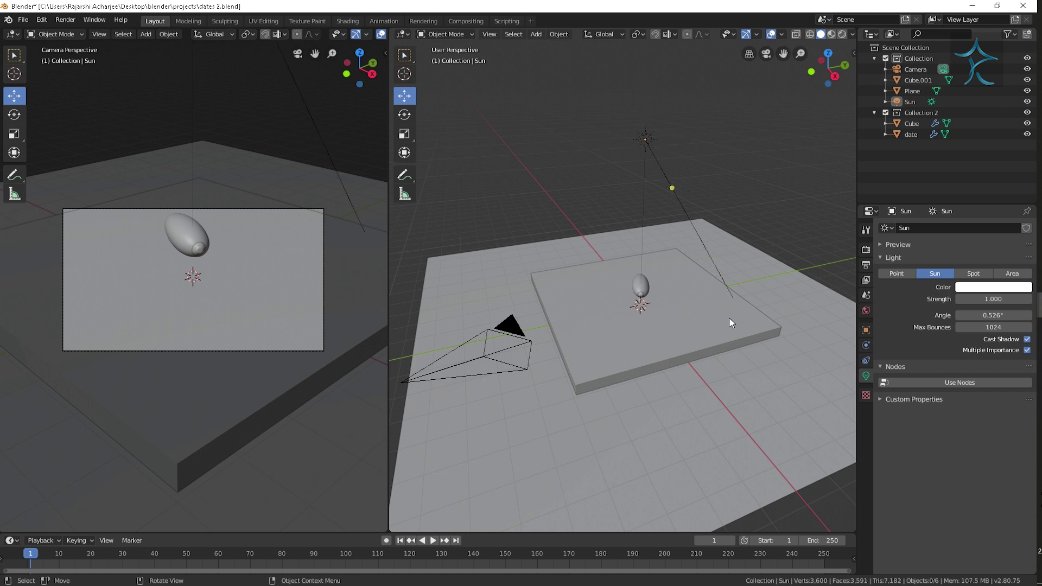
Step: Set the camera's Passepartout opacity to 1 and render the left camera view
{"action": "left_click", "coordinate": [468, 360]}
{"action": "left_click", "coordinate": [504, 335]}
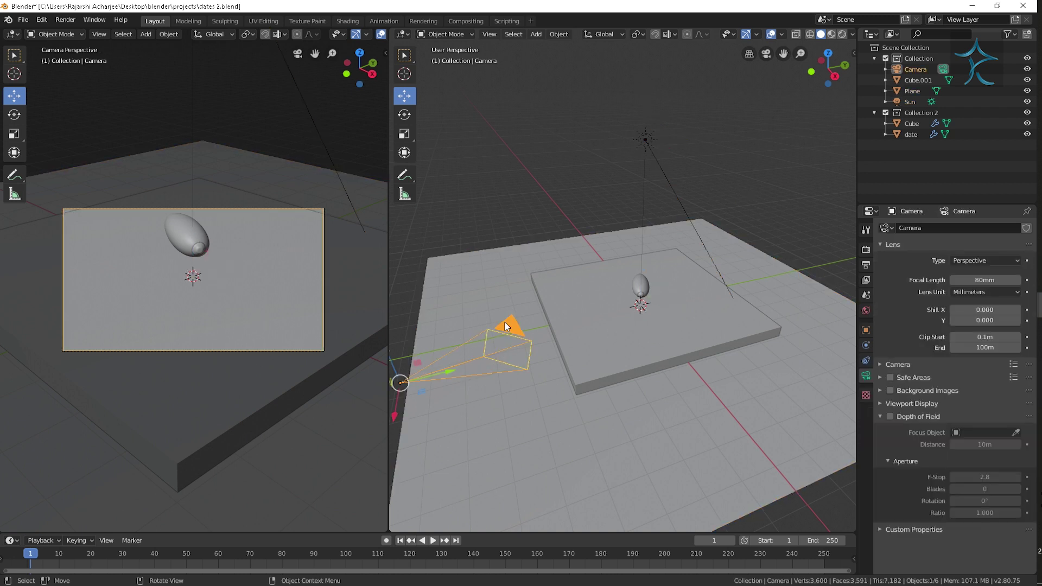
{"action": "left_click", "coordinate": [881, 407]}
{"action": "scroll", "coordinate": [918, 450], "scroll_direction": "down", "scroll_amount": 1}
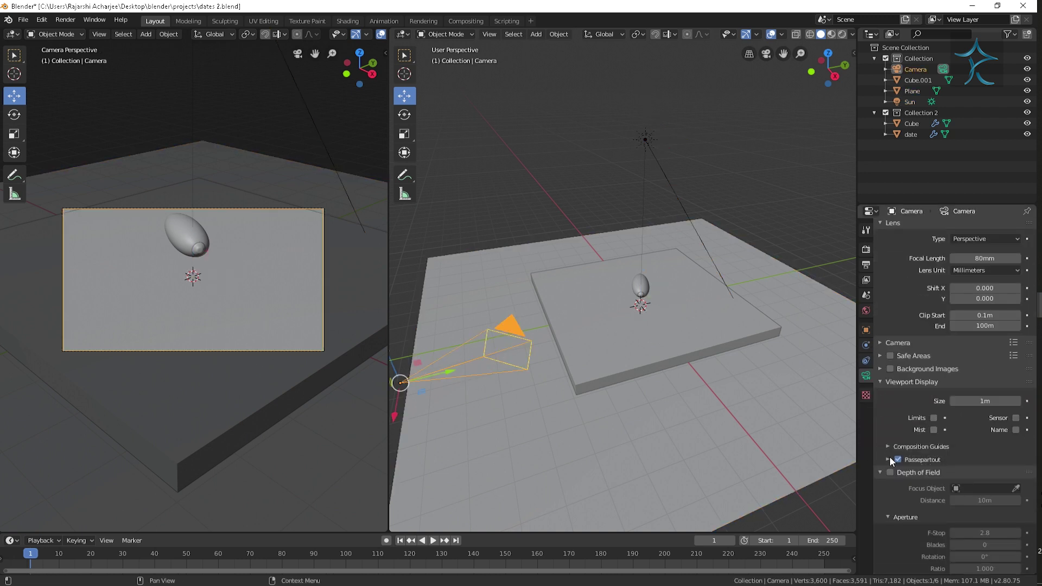
{"action": "left_click_drag", "start_coordinate": [932, 475], "coordinate": [1020, 475]}
{"action": "key", "text": "z"}
{"action": "left_click", "coordinate": [270, 144]}
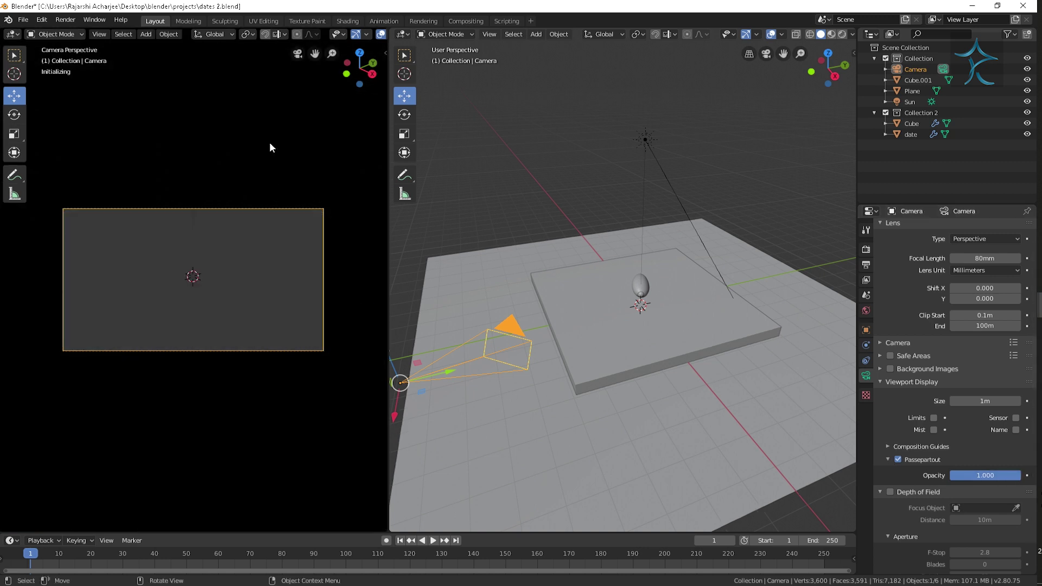
Step: Tint the sun a warm colour and set its strength to 10
{"action": "left_click", "coordinate": [645, 142]}
{"action": "left_click", "coordinate": [987, 288]}
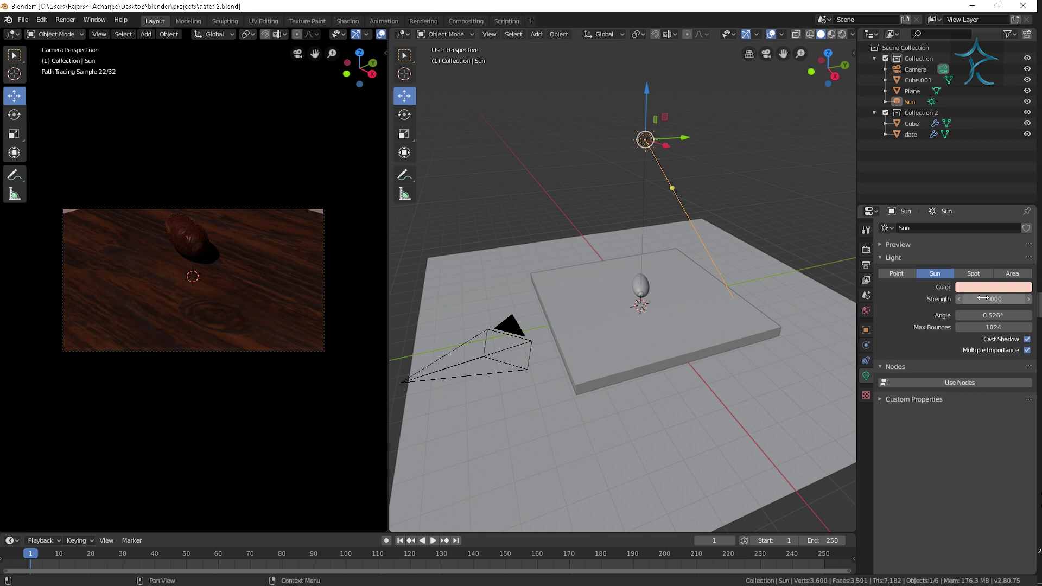
{"action": "type", "text": "10"}
{"action": "key", "text": "Return"}
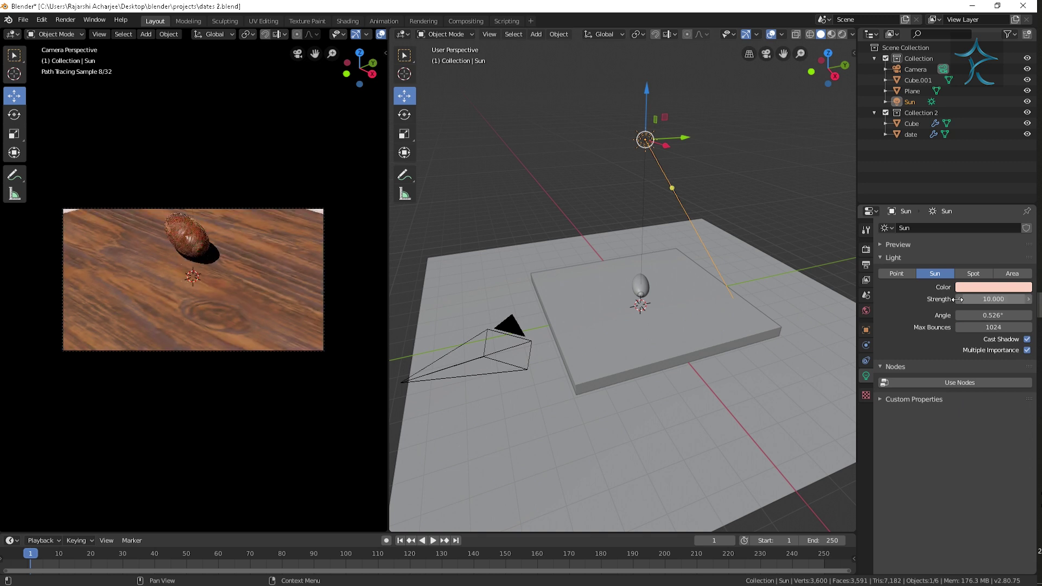
{"action": "scroll", "coordinate": [255, 363], "scroll_direction": "up", "scroll_amount": 1}
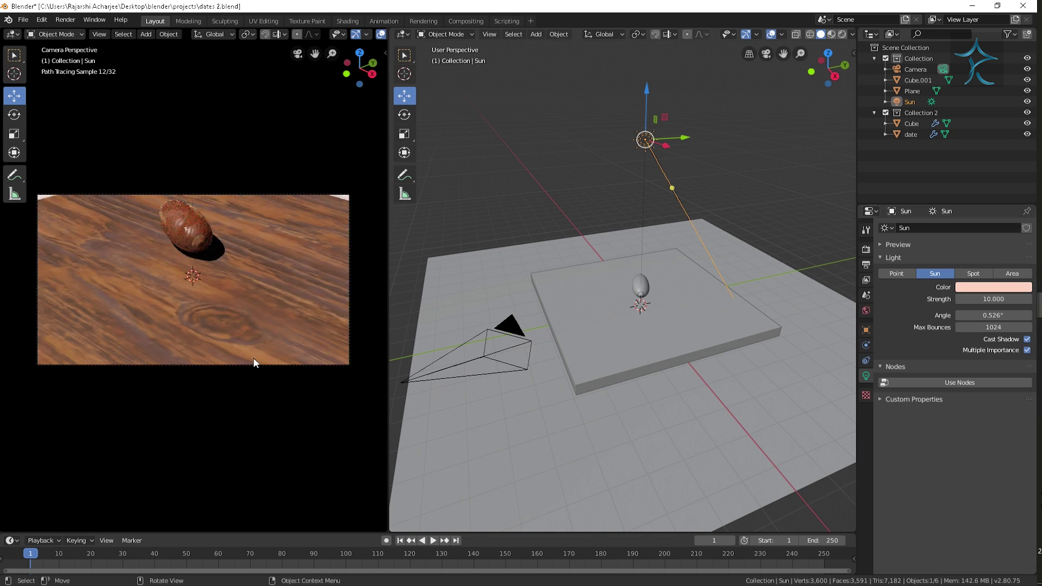
{"action": "scroll", "coordinate": [685, 340], "scroll_direction": "up", "scroll_amount": 2}
{"action": "scroll", "coordinate": [685, 340], "scroll_direction": "up", "scroll_amount": 2}
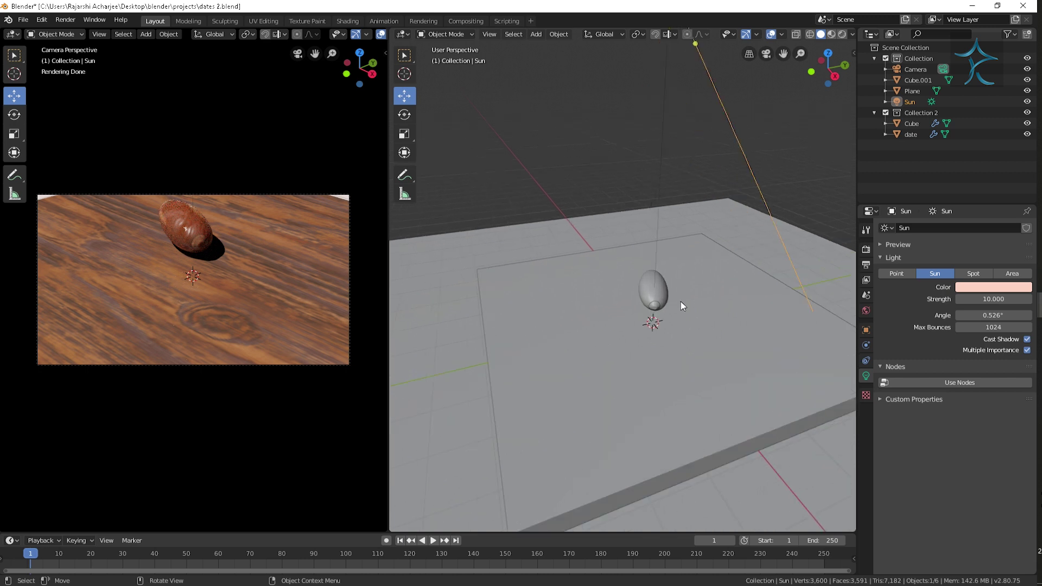
Step: Rotate the date together with its cap sideways on the board
{"action": "left_click", "coordinate": [681, 302]}
{"action": "left_click", "coordinate": [672, 331], "text": "shift"}
{"action": "key", "text": "r"}
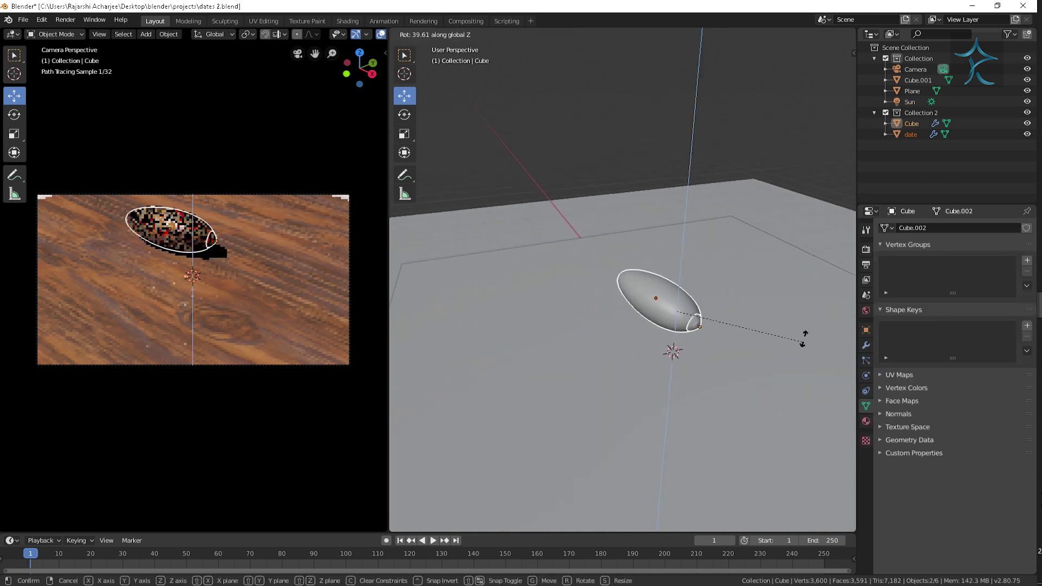
{"action": "left_click", "coordinate": [819, 309]}
{"action": "left_click", "coordinate": [777, 161]}
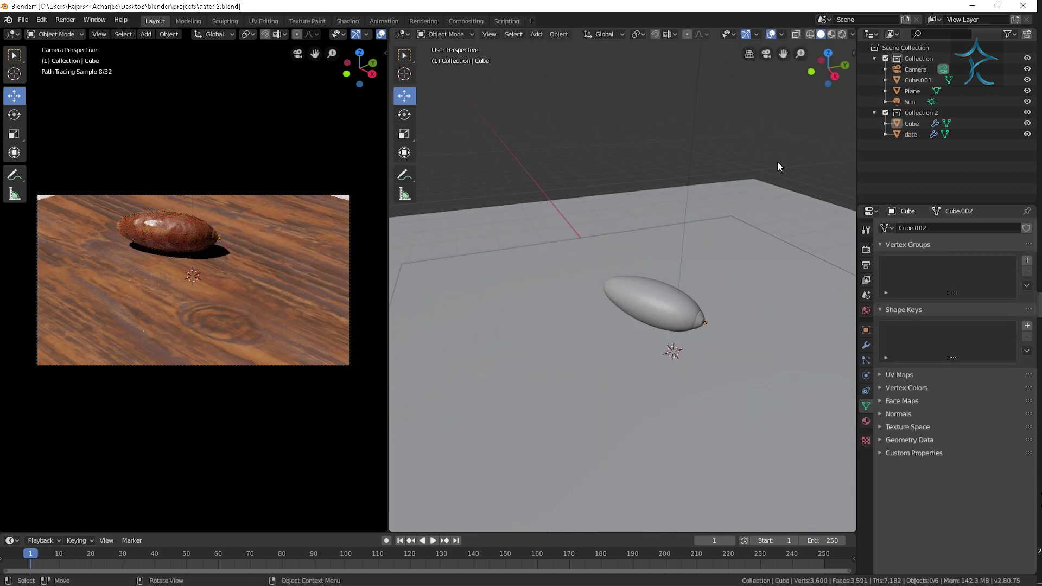
Step: Widen the sun angle to 9.23° to soften the shadows
{"action": "left_click", "coordinate": [686, 115]}
{"action": "scroll", "coordinate": [685, 122], "scroll_direction": "down", "scroll_amount": 2}
{"action": "scroll", "coordinate": [651, 105], "scroll_direction": "down", "scroll_amount": 2}
{"action": "left_click", "coordinate": [651, 105]}
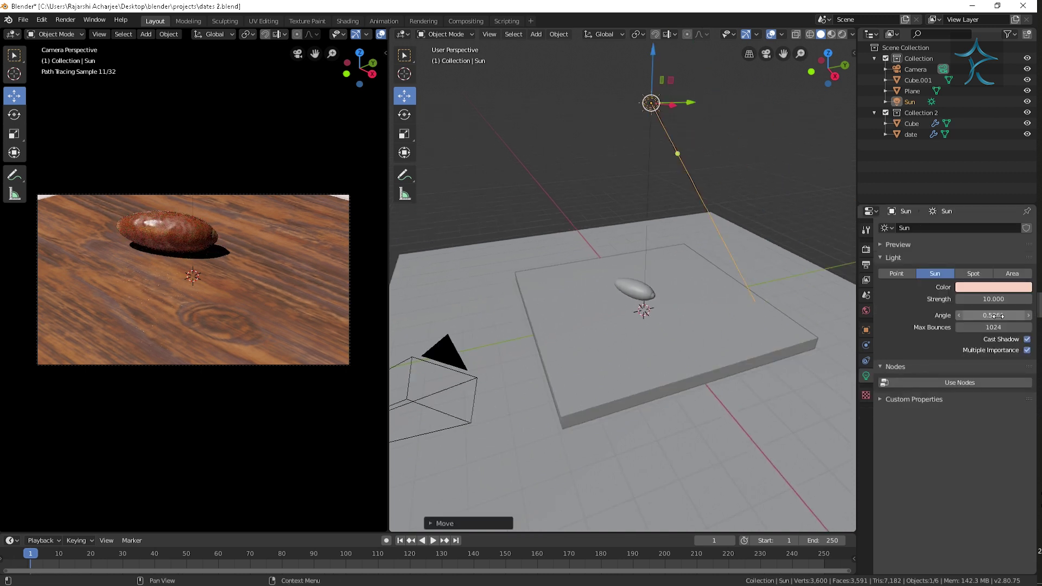
{"action": "left_click_drag", "start_coordinate": [991, 315], "coordinate": [1021, 315]}
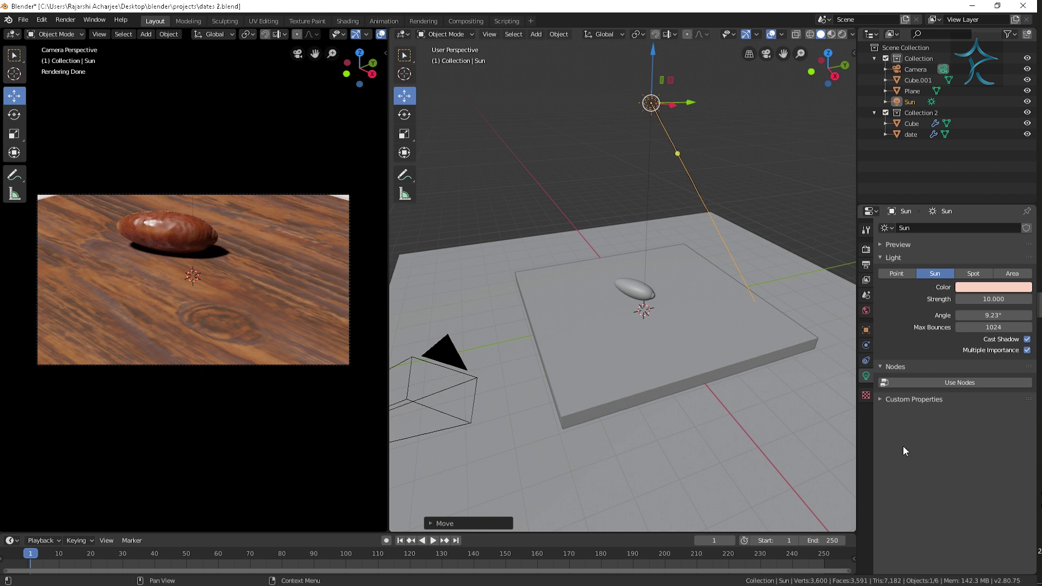
{"action": "scroll", "coordinate": [179, 277], "scroll_direction": "up", "scroll_amount": 2}
{"action": "scroll", "coordinate": [177, 305], "scroll_direction": "down", "scroll_amount": 2}
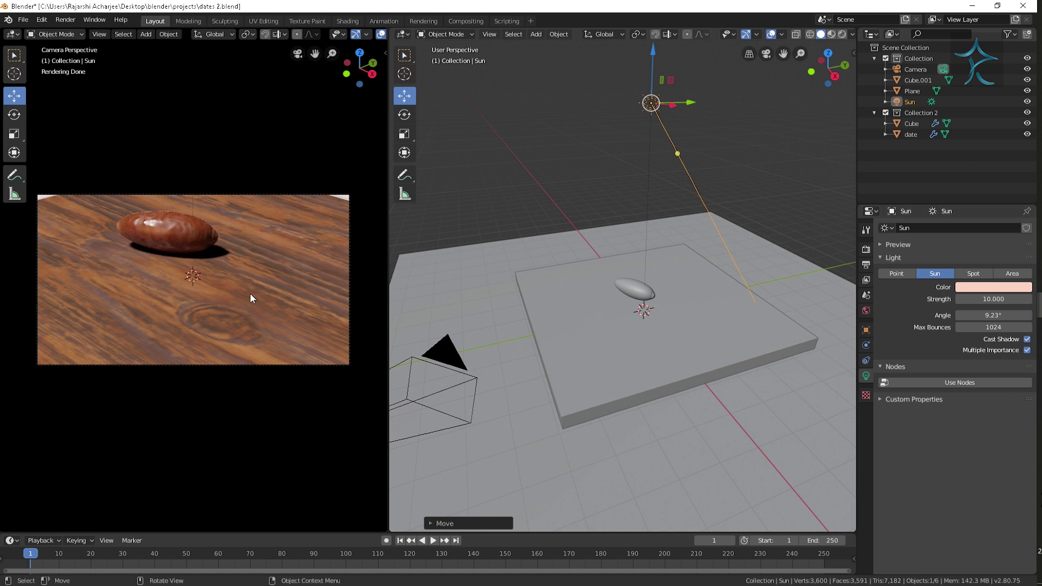
{"action": "scroll", "coordinate": [177, 305], "scroll_direction": "down", "scroll_amount": 1}
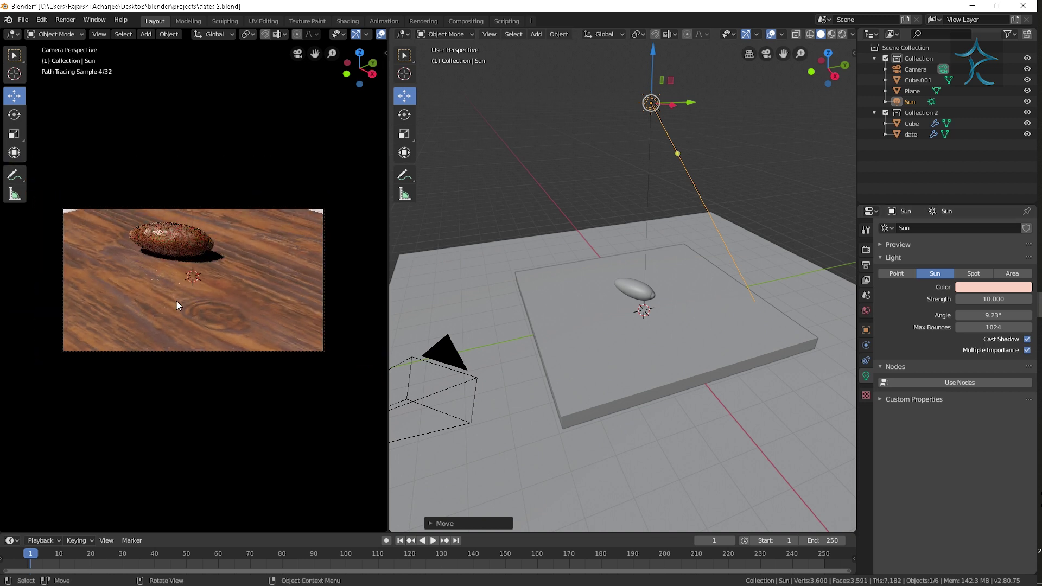
{"action": "left_click", "coordinate": [568, 178]}
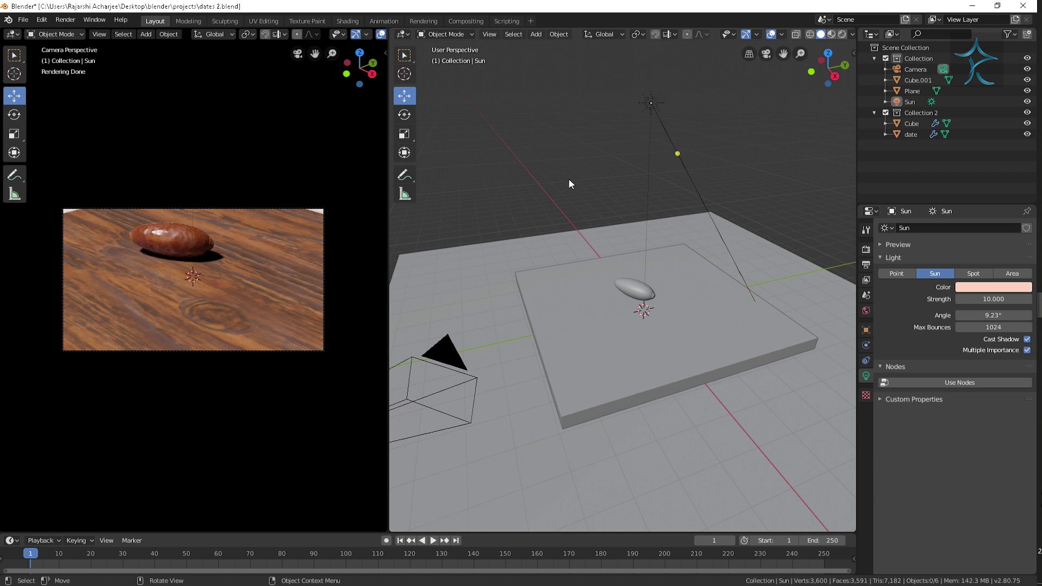
{"action": "scroll", "coordinate": [698, 362], "scroll_direction": "up", "scroll_amount": 3}
Step: Render the right view and set the world background colour to light blue
{"action": "key", "text": "z"}
{"action": "left_click", "coordinate": [702, 259]}
{"action": "left_click", "coordinate": [865, 310]}
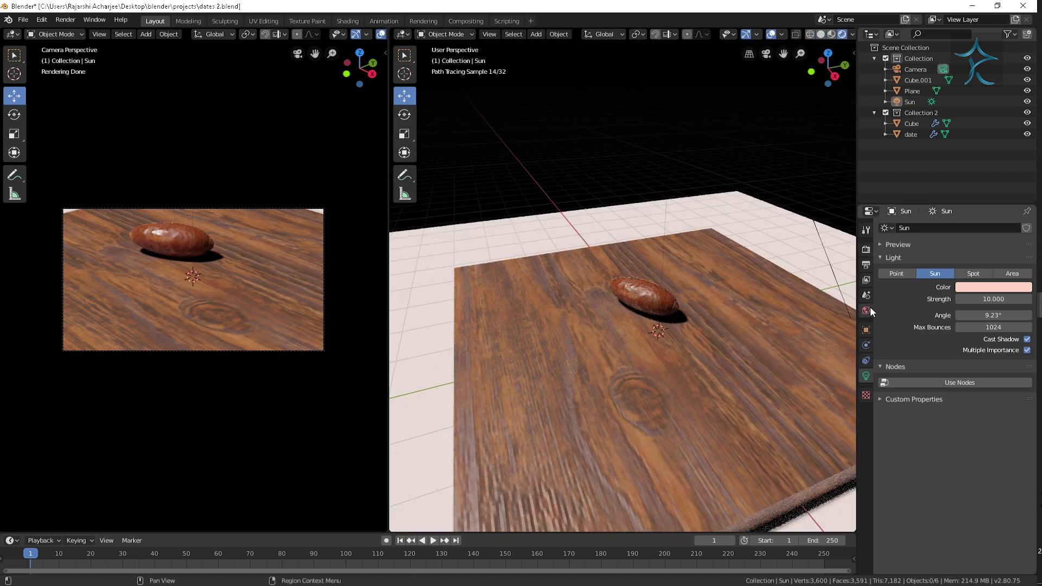
{"action": "left_click", "coordinate": [976, 293]}
{"action": "mouse_move", "coordinate": [971, 180]}
{"action": "left_mouse_down"}
{"action": "mouse_move", "coordinate": [973, 154]}
{"action": "mouse_move", "coordinate": [1012, 156]}
{"action": "left_mouse_up"}
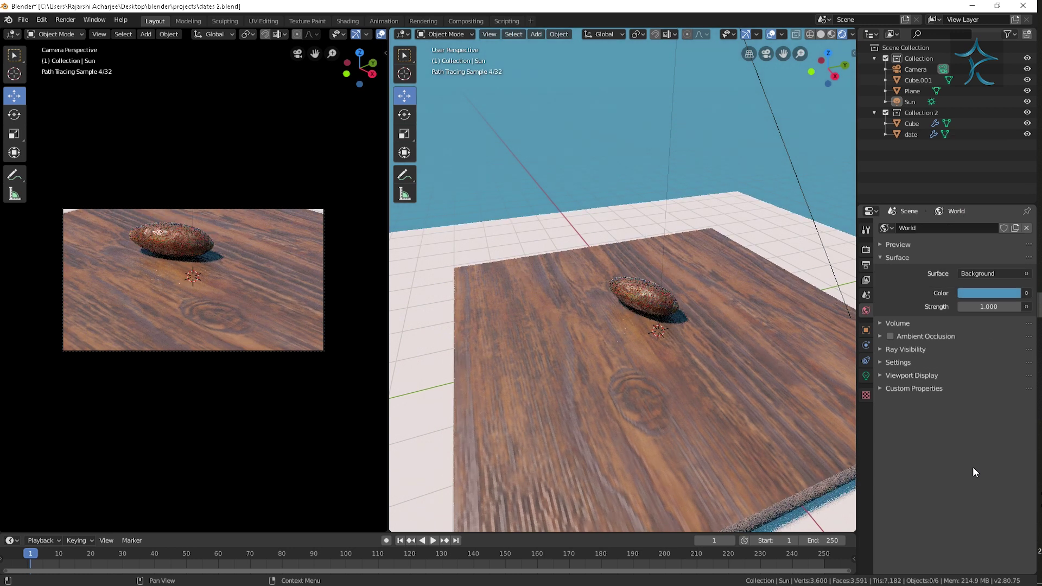
Step: Enable ambient occlusion and lower its factor to 0.24
{"action": "left_click", "coordinate": [890, 336]}
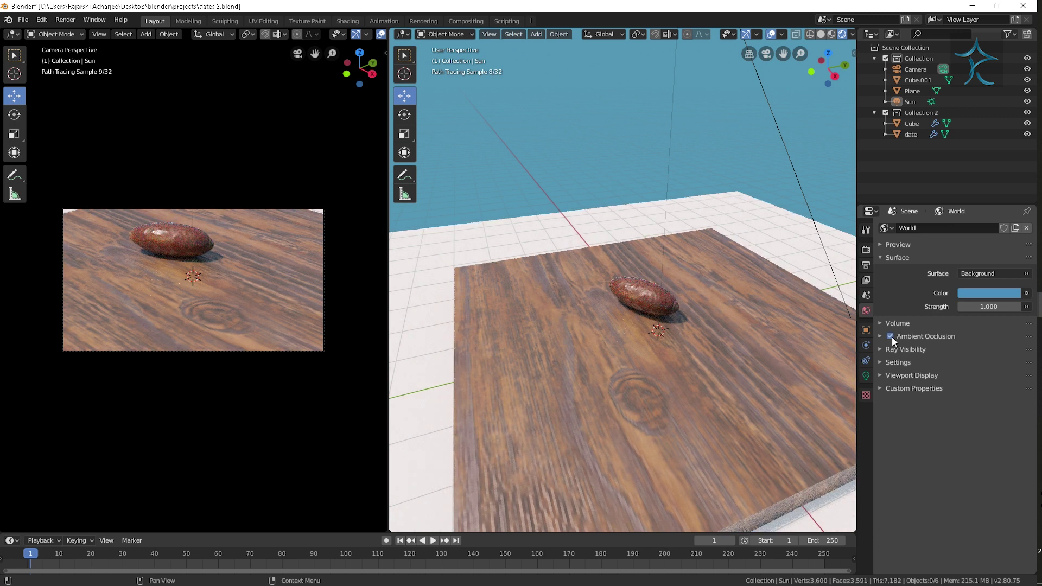
{"action": "left_click", "coordinate": [880, 336]}
{"action": "left_click_drag", "start_coordinate": [999, 352], "coordinate": [972, 351]}
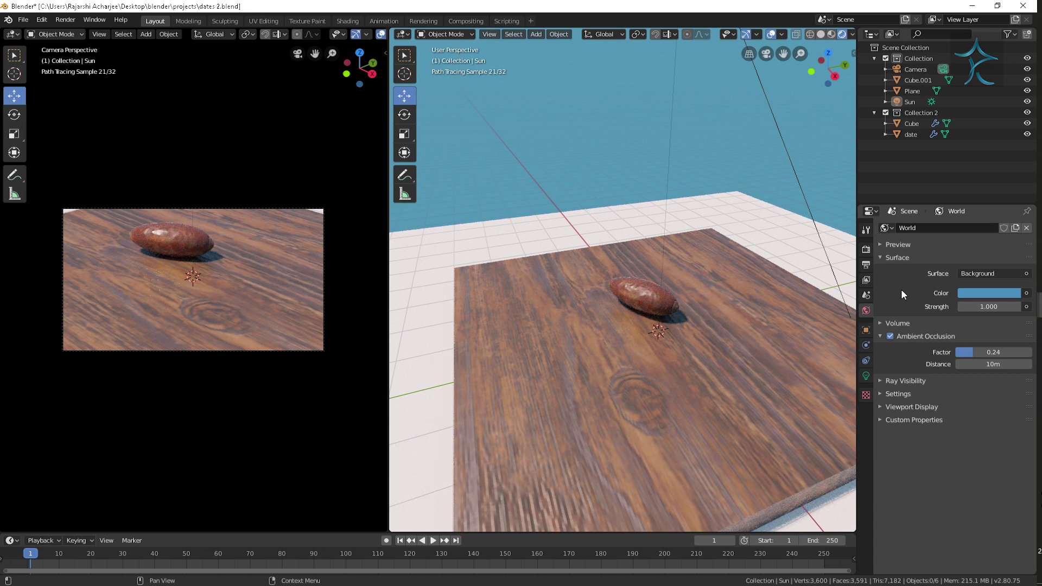
Step: Show the date's material in the Shading workspace with a fully rendered viewport
{"action": "left_click", "coordinate": [353, 21]}
{"action": "left_click", "coordinate": [519, 183]}
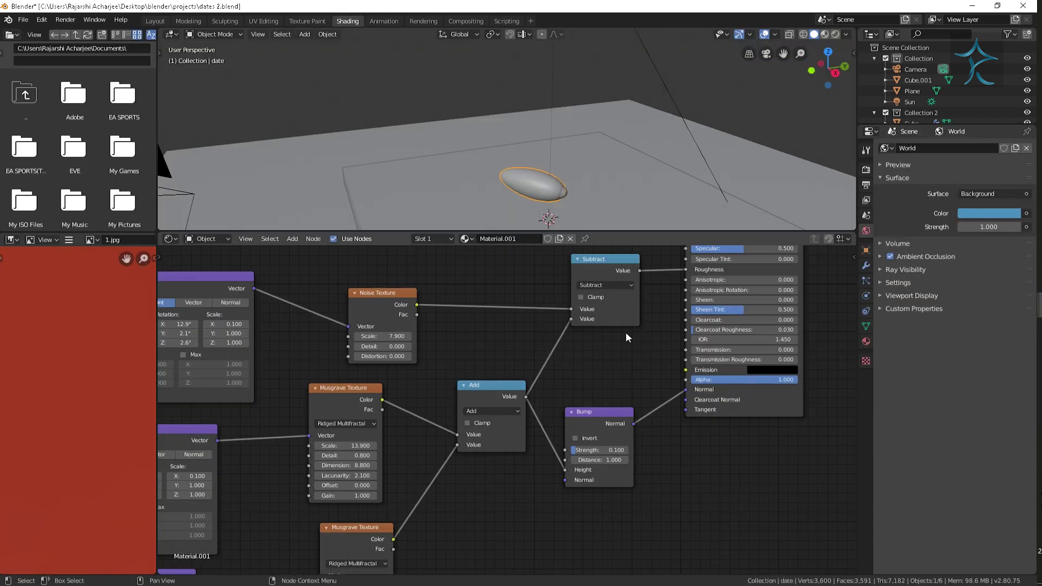
{"action": "scroll", "coordinate": [625, 331], "scroll_direction": "up", "scroll_amount": 4}
{"action": "scroll", "coordinate": [607, 145], "scroll_direction": "up", "scroll_amount": 2}
{"action": "scroll", "coordinate": [624, 144], "scroll_direction": "down", "scroll_amount": 2}
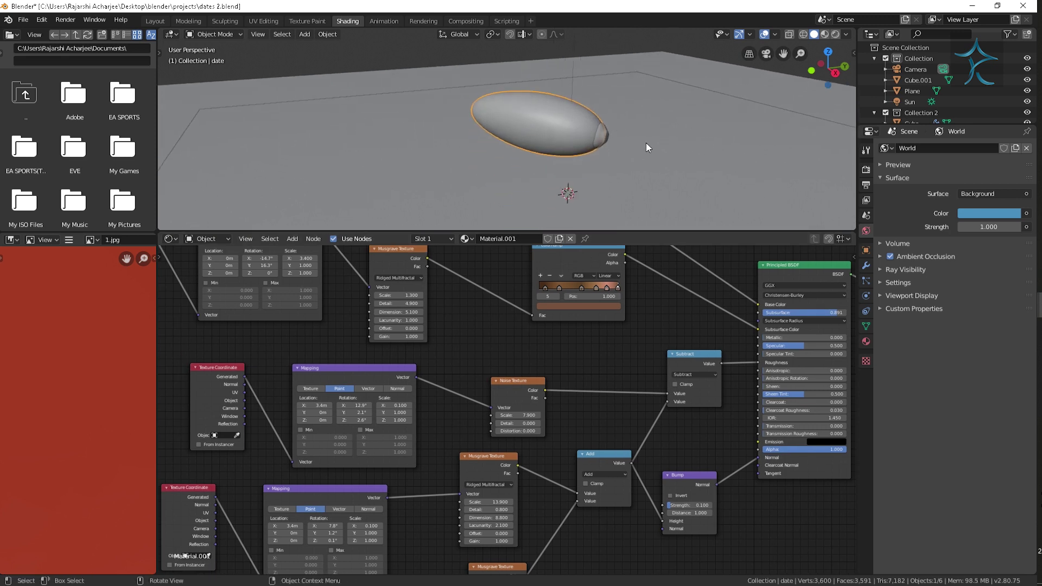
{"action": "key", "text": "z"}
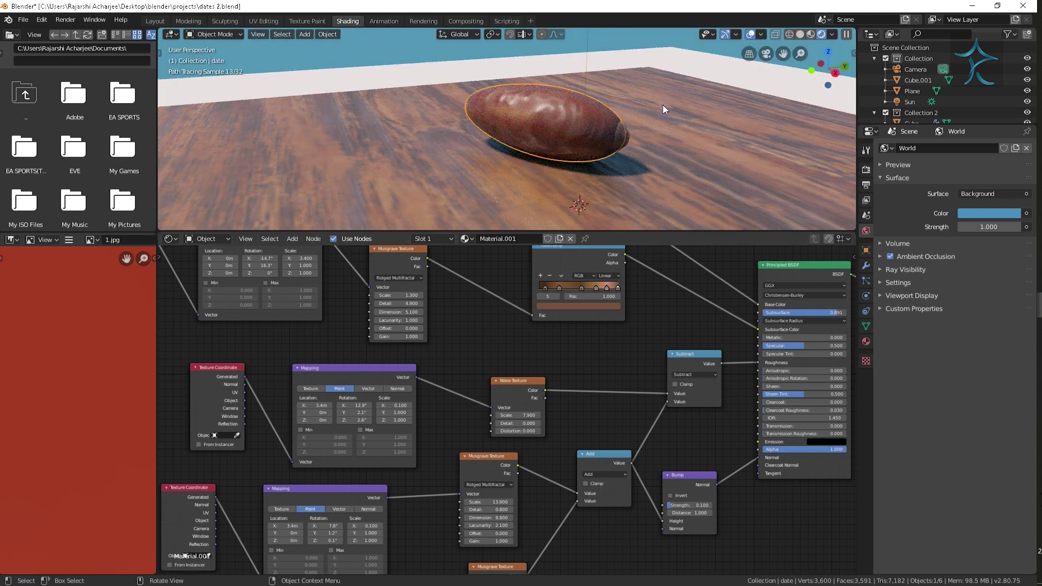
{"action": "scroll", "coordinate": [617, 353], "scroll_direction": "down", "scroll_amount": 2}
{"action": "scroll", "coordinate": [596, 343], "scroll_direction": "down", "scroll_amount": 1}
Step: Frame the node tree and move the lower group of nodes down and left
{"action": "middle_click_drag", "start_coordinate": [596, 343], "coordinate": [634, 385]}
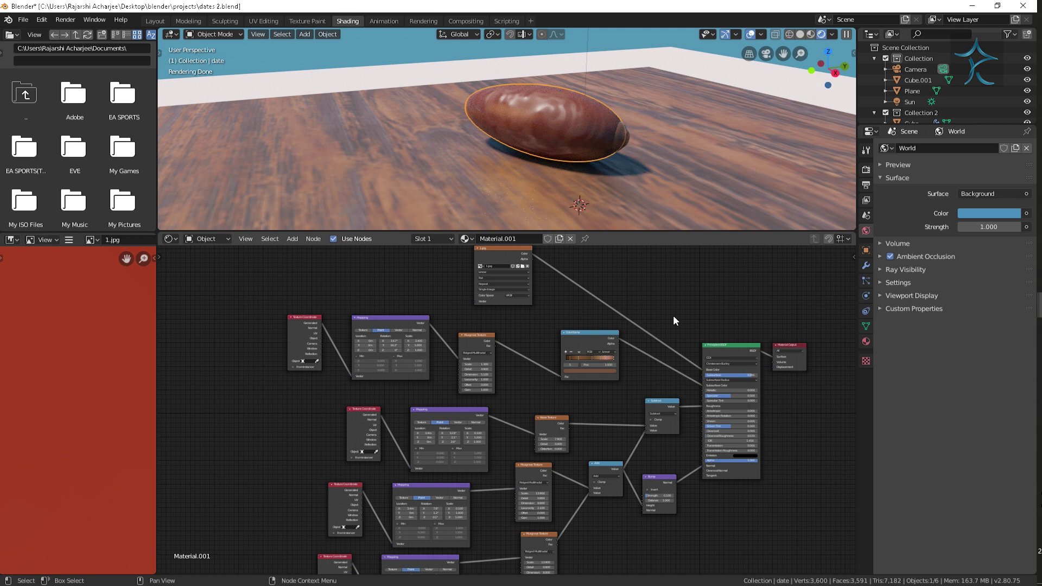
{"action": "scroll", "coordinate": [686, 503], "scroll_direction": "down", "scroll_amount": 1}
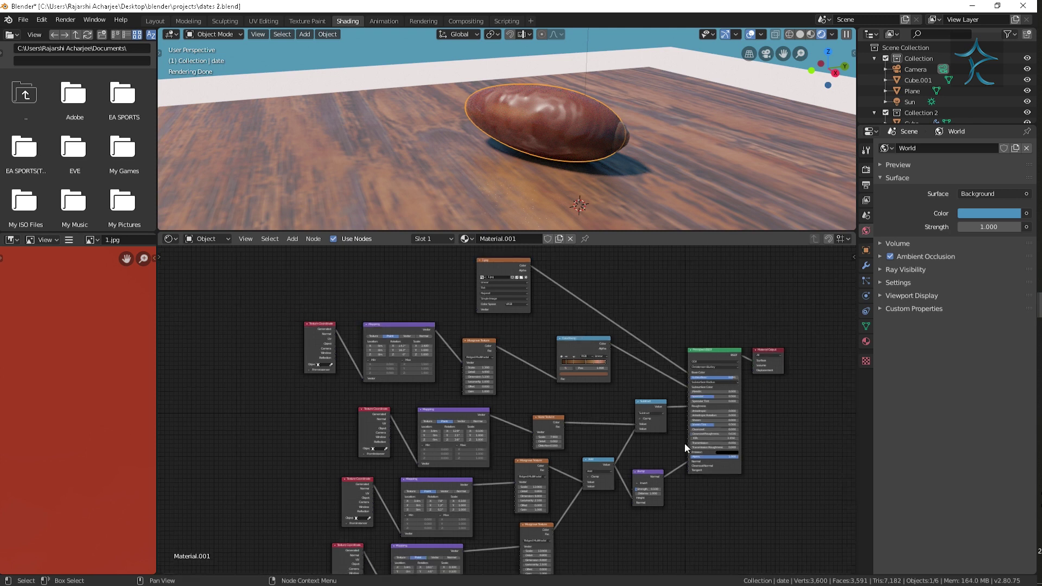
{"action": "scroll", "coordinate": [685, 443], "scroll_direction": "up", "scroll_amount": 1}
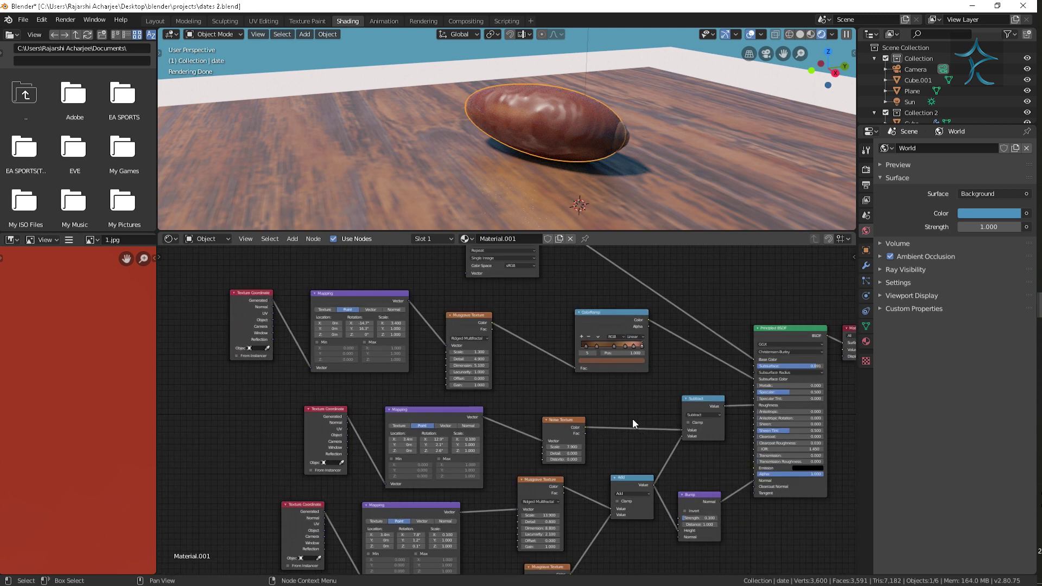
{"action": "scroll", "coordinate": [629, 401], "scroll_direction": "down", "scroll_amount": 1}
{"action": "left_click_drag", "start_coordinate": [313, 348], "coordinate": [706, 540]}
{"action": "mouse_move", "coordinate": [693, 355]}
{"action": "left_mouse_down"}
{"action": "mouse_move", "coordinate": [671, 389]}
{"action": "mouse_move", "coordinate": [633, 366]}
{"action": "left_mouse_up"}
{"action": "scroll", "coordinate": [696, 340], "scroll_direction": "up", "scroll_amount": 2}
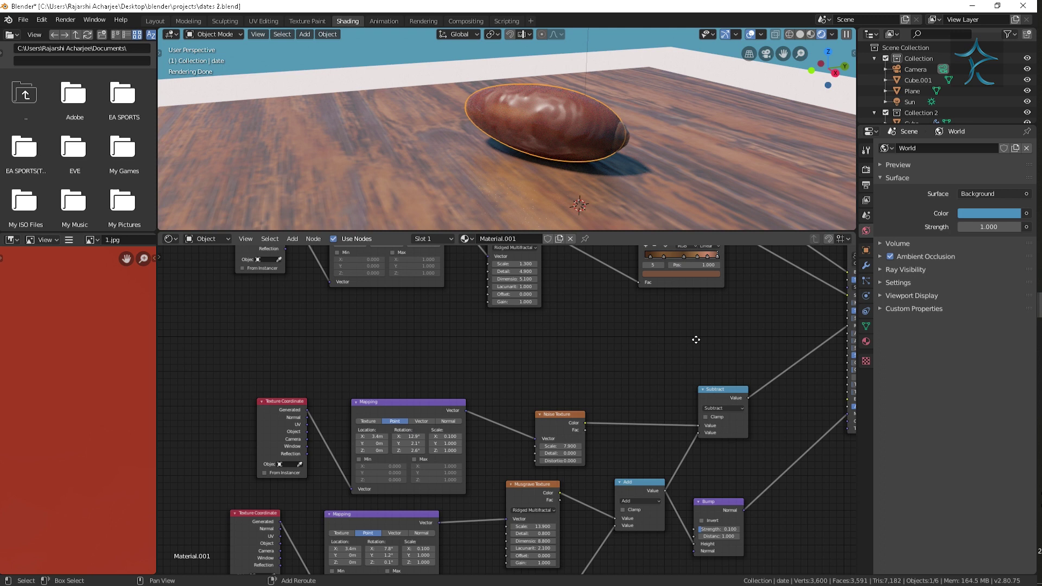
{"action": "scroll", "coordinate": [610, 356], "scroll_direction": "down", "scroll_amount": 1}
{"action": "scroll", "coordinate": [612, 441], "scroll_direction": "down", "scroll_amount": 1}
{"action": "scroll", "coordinate": [659, 351], "scroll_direction": "up", "scroll_amount": 2}
{"action": "scroll", "coordinate": [490, 430], "scroll_direction": "up", "scroll_amount": 2}
Step: Add a Layer Weight node, link Facing to Specular, and set Blend to 0.100
{"action": "key", "text": "shift+a"}
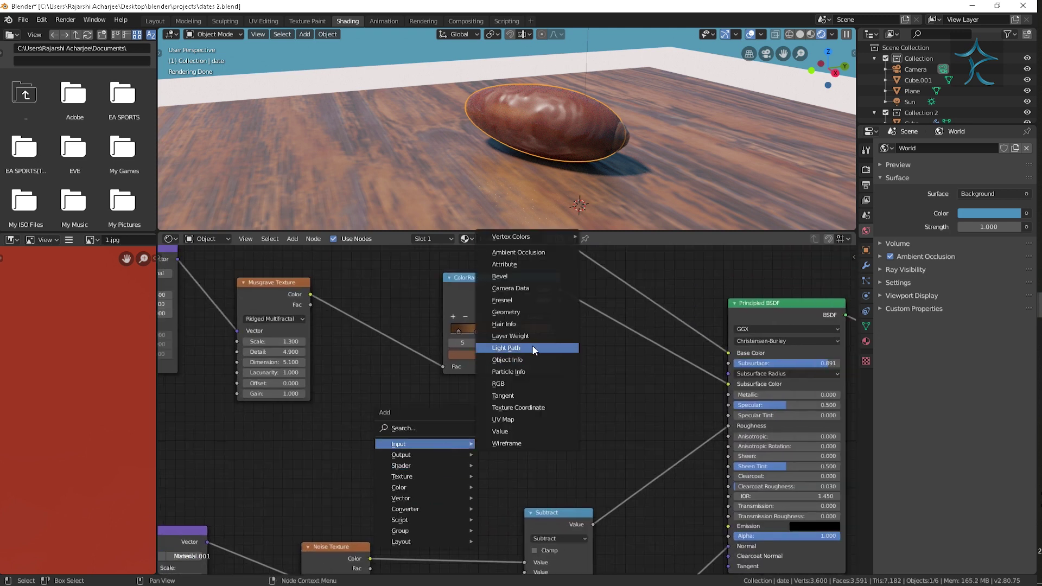
{"action": "left_click", "coordinate": [510, 336]}
{"action": "left_click", "coordinate": [548, 434]}
{"action": "scroll", "coordinate": [651, 416], "scroll_direction": "up", "scroll_amount": 1}
{"action": "mouse_move", "coordinate": [597, 452]}
{"action": "left_mouse_down"}
{"action": "mouse_move", "coordinate": [770, 414]}
{"action": "mouse_move", "coordinate": [768, 405]}
{"action": "left_mouse_up"}
{"action": "left_click", "coordinate": [570, 464]}
{"action": "type", "text": ".1"}
{"action": "key", "text": "Return"}
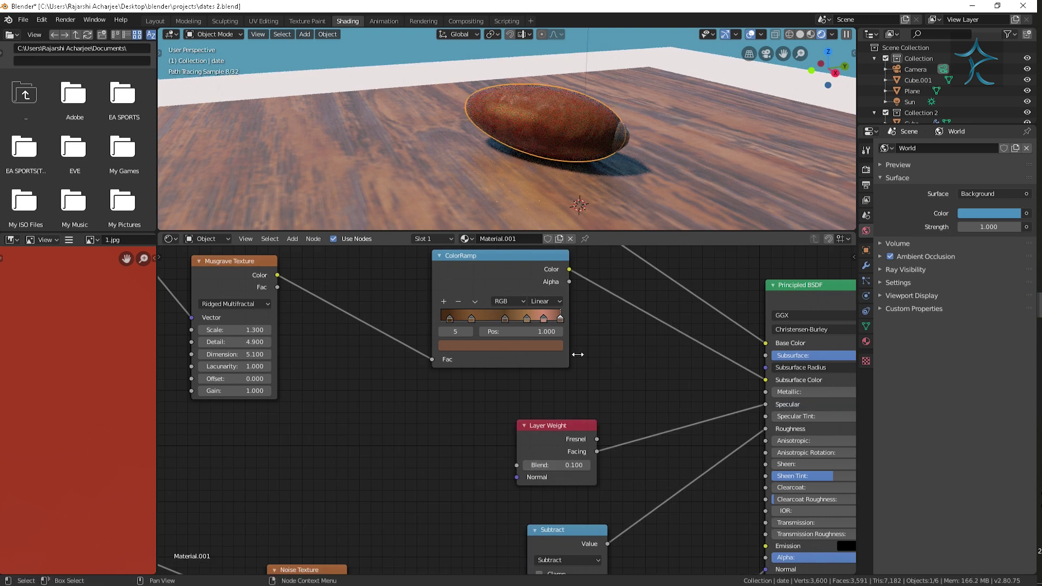
Step: Raise the Principled BSDF Metallic to 0.032 and return to the Layout workspace
{"action": "middle_click_drag", "start_coordinate": [649, 377], "coordinate": [485, 395]}
{"action": "left_click_drag", "start_coordinate": [670, 412], "coordinate": [676, 412]}
{"action": "mouse_move", "coordinate": [684, 136]}
{"action": "middle_mouse_down"}
{"action": "mouse_move", "coordinate": [701, 167]}
{"action": "mouse_move", "coordinate": [741, 139]}
{"action": "mouse_move", "coordinate": [691, 161]}
{"action": "mouse_move", "coordinate": [649, 126]}
{"action": "middle_mouse_up"}
{"action": "left_click", "coordinate": [649, 126]}
{"action": "left_click", "coordinate": [538, 133]}
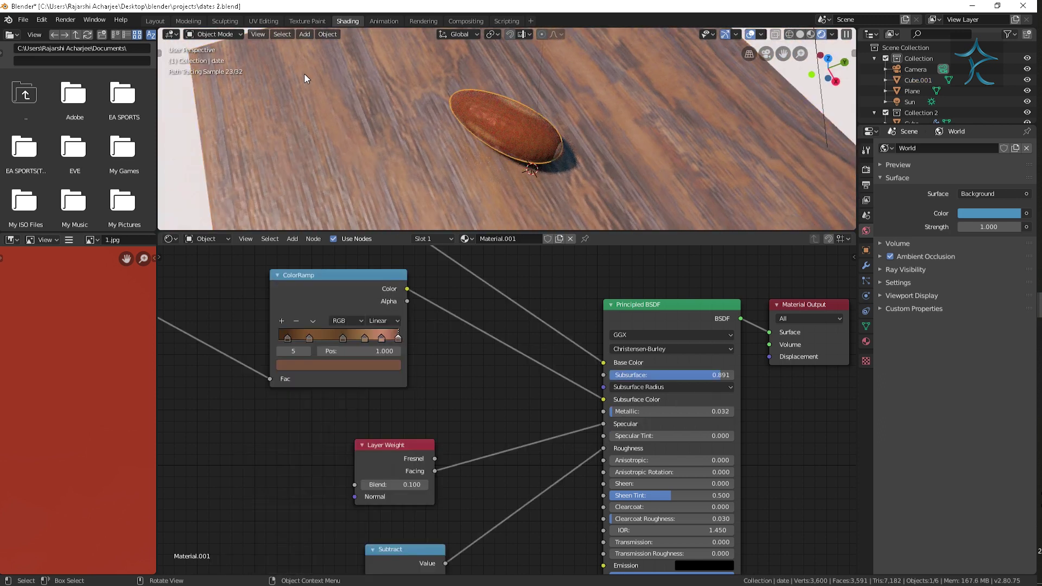
{"action": "left_click", "coordinate": [154, 20]}
Step: Switch the viewports to solid shading and select Collection 2's Cube together with the date
{"action": "key", "text": "z"}
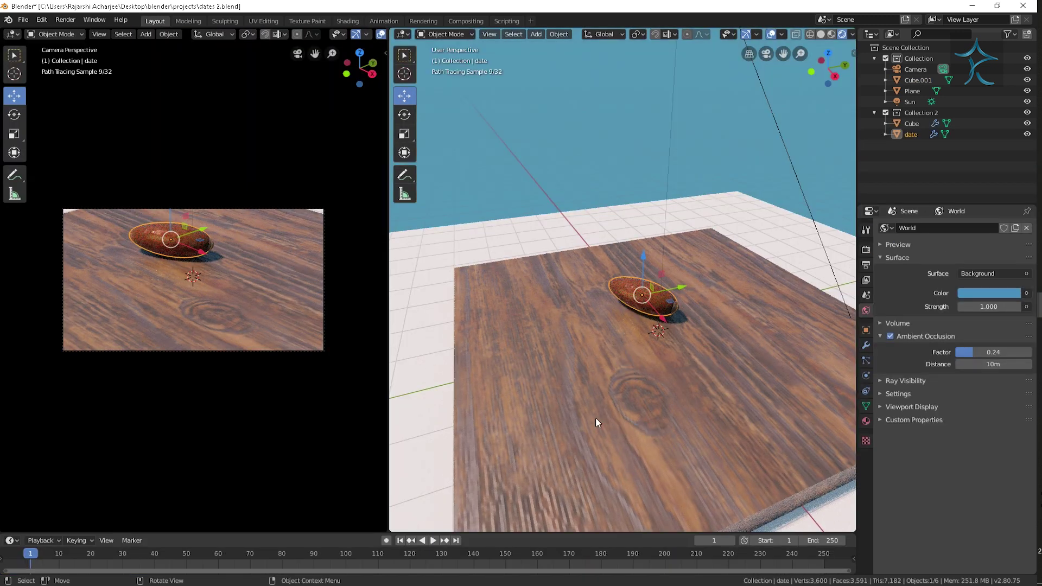
{"action": "key", "text": "z"}
{"action": "key", "text": "z"}
{"action": "left_click", "coordinate": [318, 307]}
{"action": "mouse_move", "coordinate": [709, 400]}
{"action": "middle_mouse_down"}
{"action": "mouse_move", "coordinate": [744, 412]}
{"action": "mouse_move", "coordinate": [631, 414]}
{"action": "mouse_move", "coordinate": [596, 344]}
{"action": "mouse_move", "coordinate": [642, 355]}
{"action": "middle_mouse_up"}
{"action": "left_click", "coordinate": [874, 113]}
{"action": "left_click", "coordinate": [916, 123]}
{"action": "left_click", "coordinate": [923, 113]}
{"action": "scroll", "coordinate": [674, 365], "scroll_direction": "up", "scroll_amount": 3}
{"action": "left_click", "coordinate": [559, 293], "text": "shift"}
Step: Duplicate the date, turn it around Z, and shrink it slightly
{"action": "key", "text": "shift+d"}
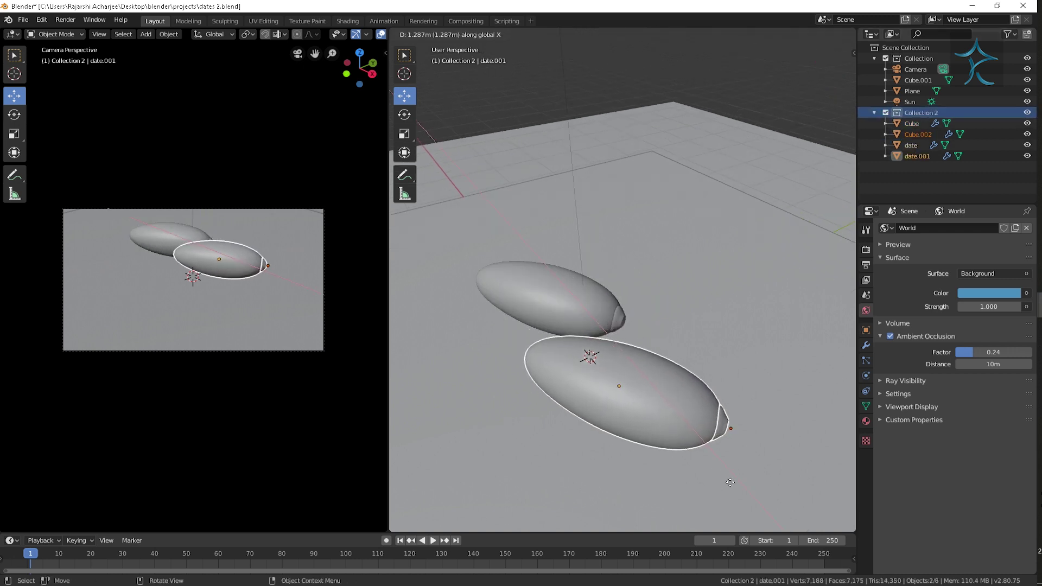
{"action": "left_click", "coordinate": [690, 481]}
{"action": "key", "text": "r"}
{"action": "key", "text": "z"}
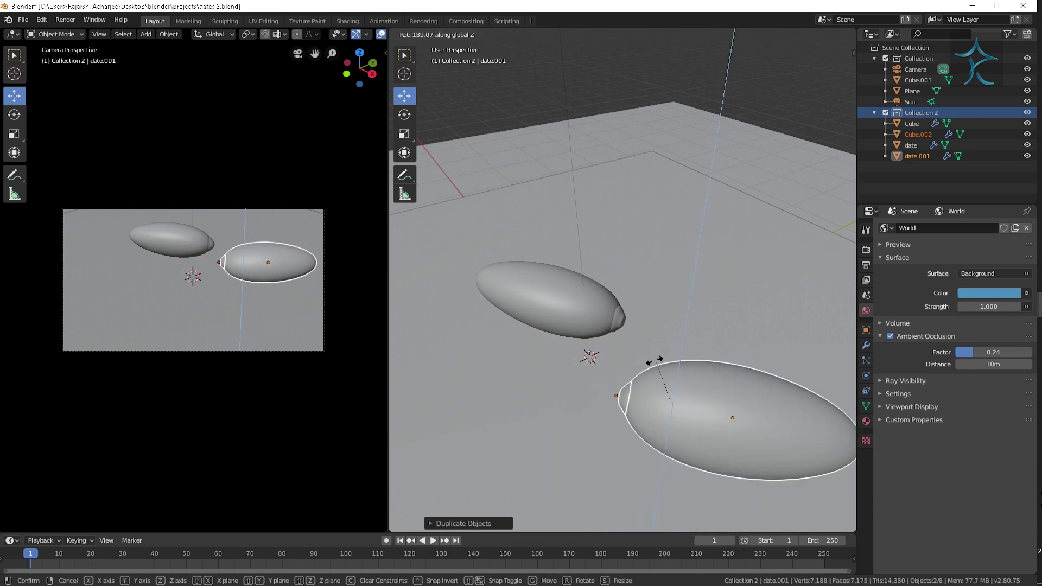
{"action": "left_click_drag", "start_coordinate": [726, 427], "coordinate": [635, 429]}
{"action": "key", "text": "s"}
{"action": "key", "text": "Escape"}
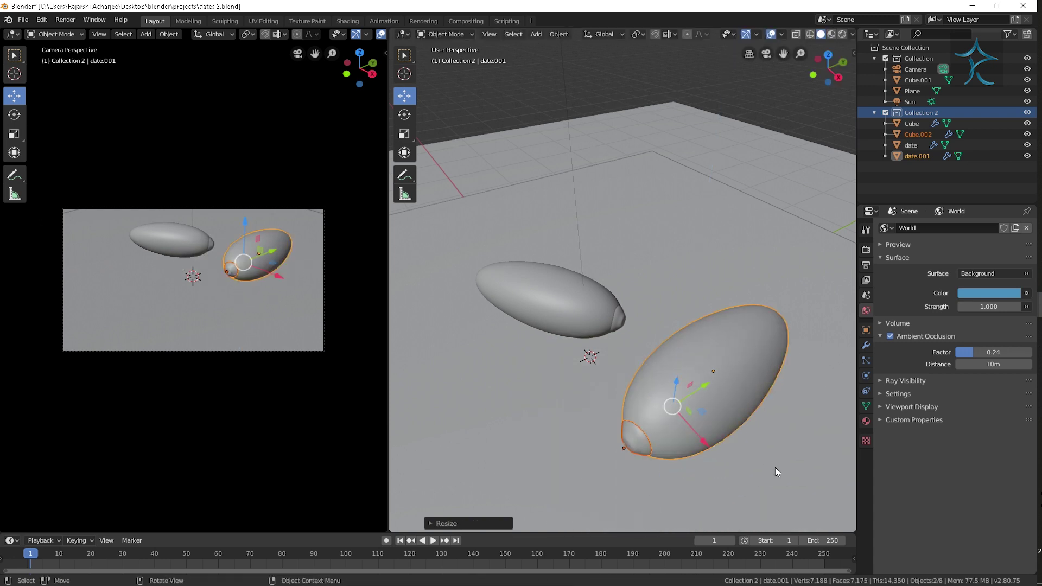
{"action": "key", "text": "s"}
{"action": "key", "text": "x"}
{"action": "left_click", "coordinate": [787, 414]}
{"action": "key", "text": "s"}
{"action": "left_click", "coordinate": [801, 359]}
Step: Move the second date into place beside the original
{"action": "middle_click_drag", "start_coordinate": [758, 407], "coordinate": [739, 399]}
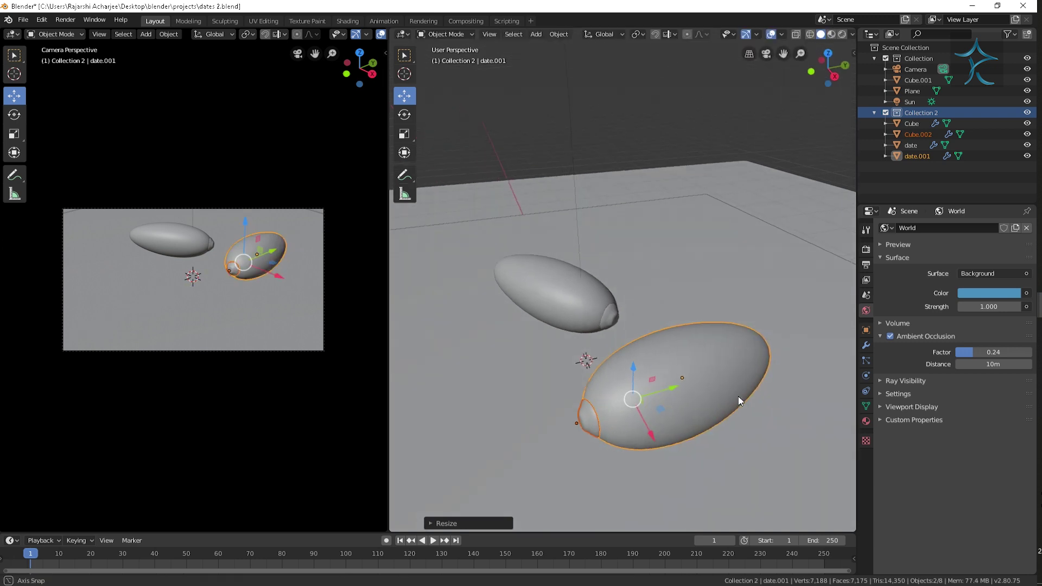
{"action": "key", "text": "g"}
{"action": "key", "text": "Escape"}
{"action": "key", "text": "g"}
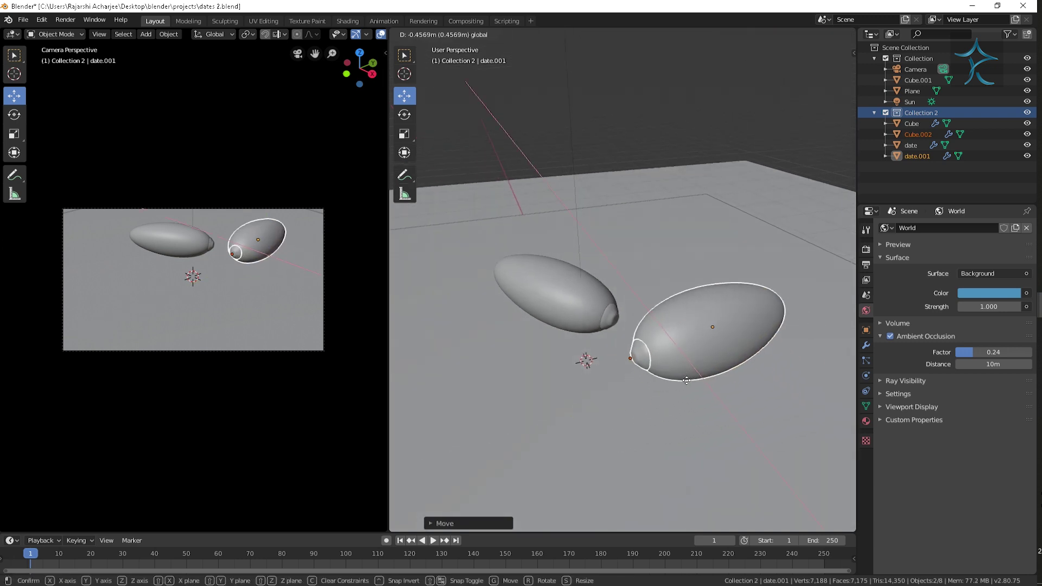
{"action": "left_click", "coordinate": [681, 376]}
{"action": "mouse_move", "coordinate": [690, 400]}
{"action": "middle_mouse_down"}
{"action": "mouse_move", "coordinate": [683, 360]}
{"action": "mouse_move", "coordinate": [729, 403]}
{"action": "mouse_move", "coordinate": [801, 358]}
{"action": "middle_mouse_up"}
Step: Make a third date copy, resize it, and rotate it around Z
{"action": "key", "text": "shift+d"}
{"action": "key", "text": "y"}
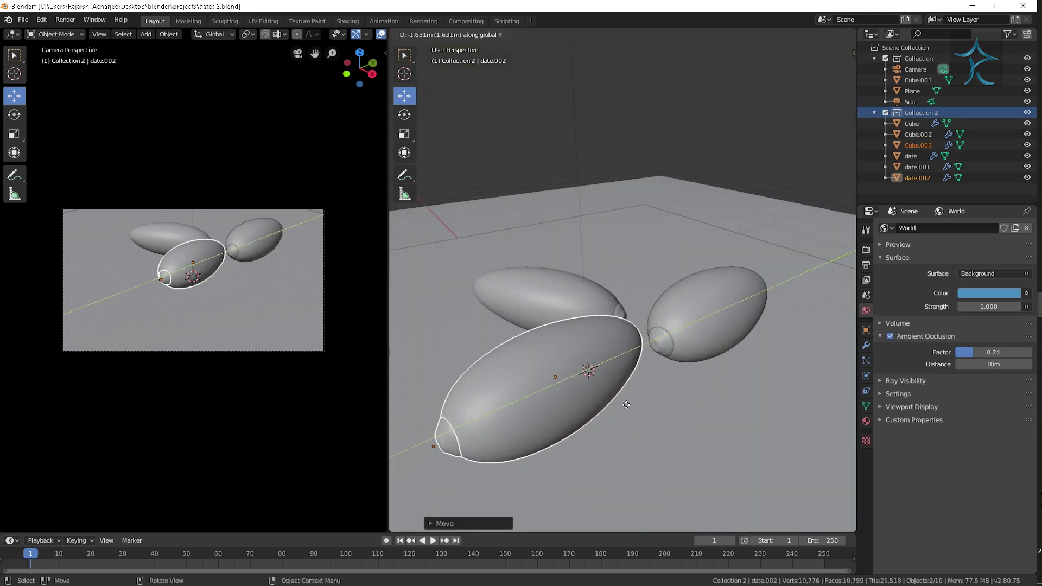
{"action": "key", "text": "Escape"}
{"action": "scroll", "coordinate": [575, 432], "scroll_direction": "down", "scroll_amount": 3}
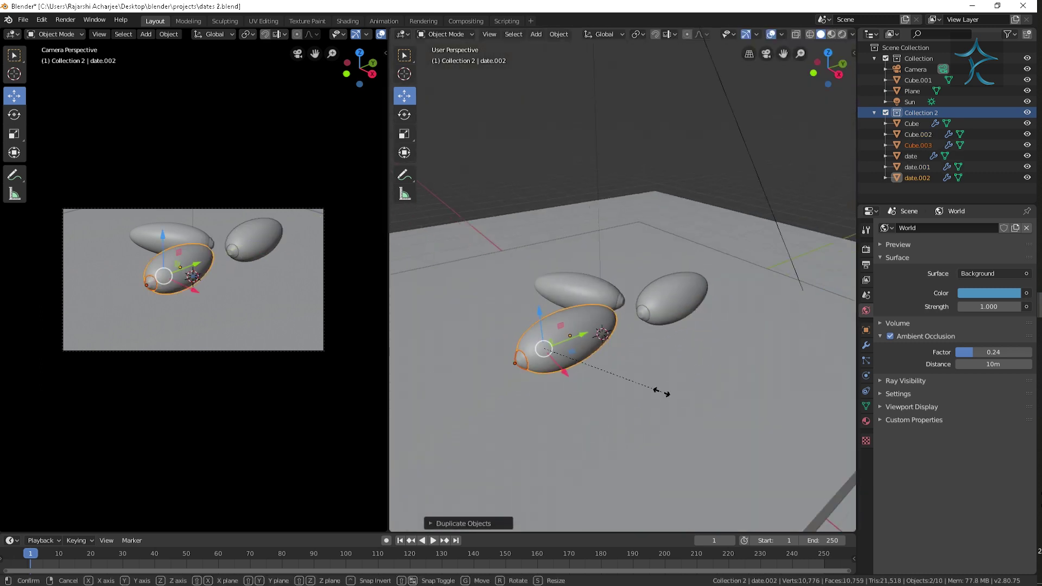
{"action": "key", "text": "s"}
{"action": "left_click", "coordinate": [668, 394]}
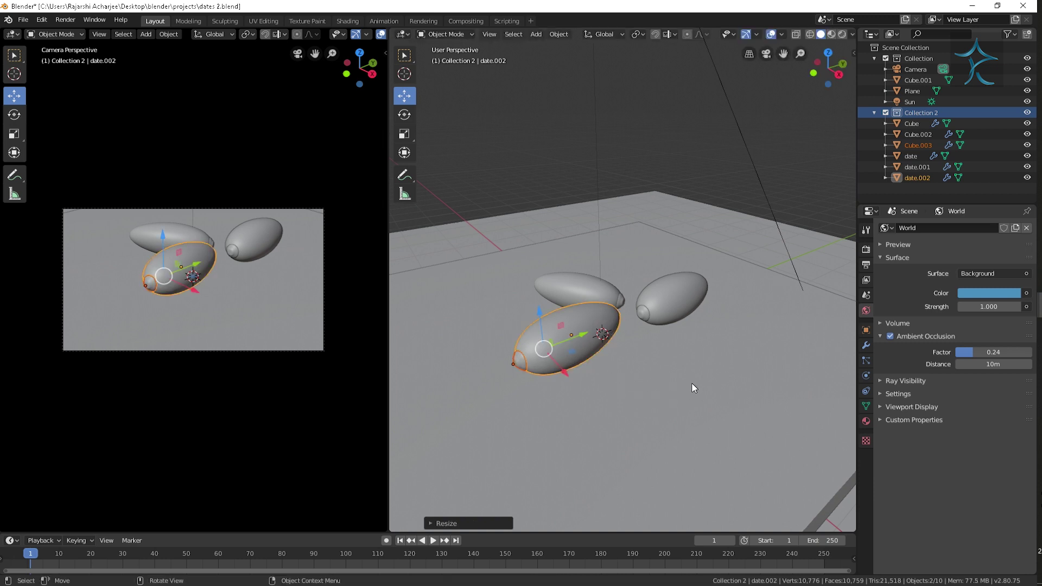
{"action": "key", "text": "r"}
{"action": "key", "text": "z"}
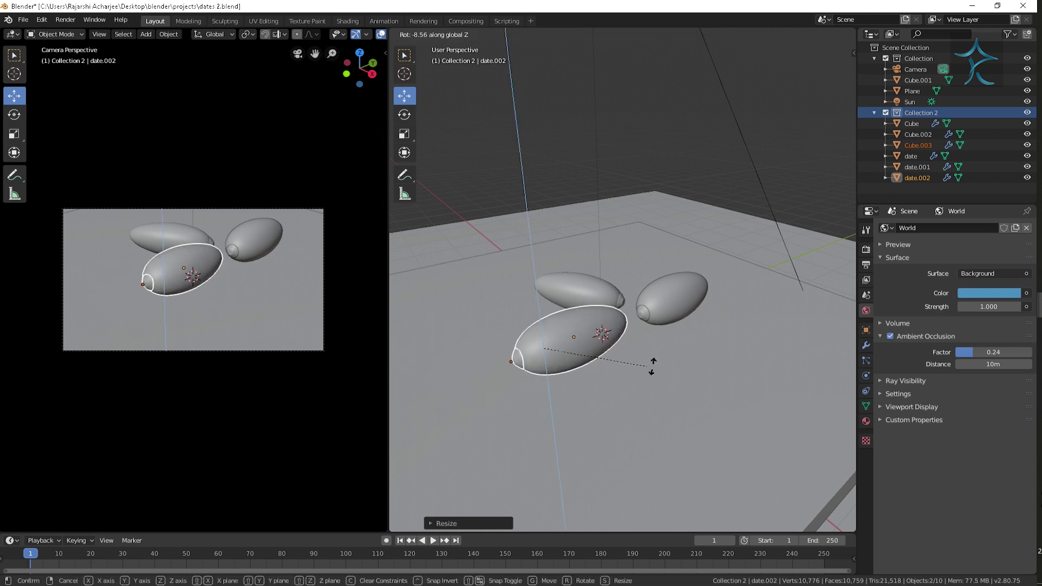
{"action": "left_click", "coordinate": [564, 369]}
Step: Shift the third date slightly along X, deselect all, and preview the rendered camera view
{"action": "key", "text": "g"}
{"action": "key", "text": "x"}
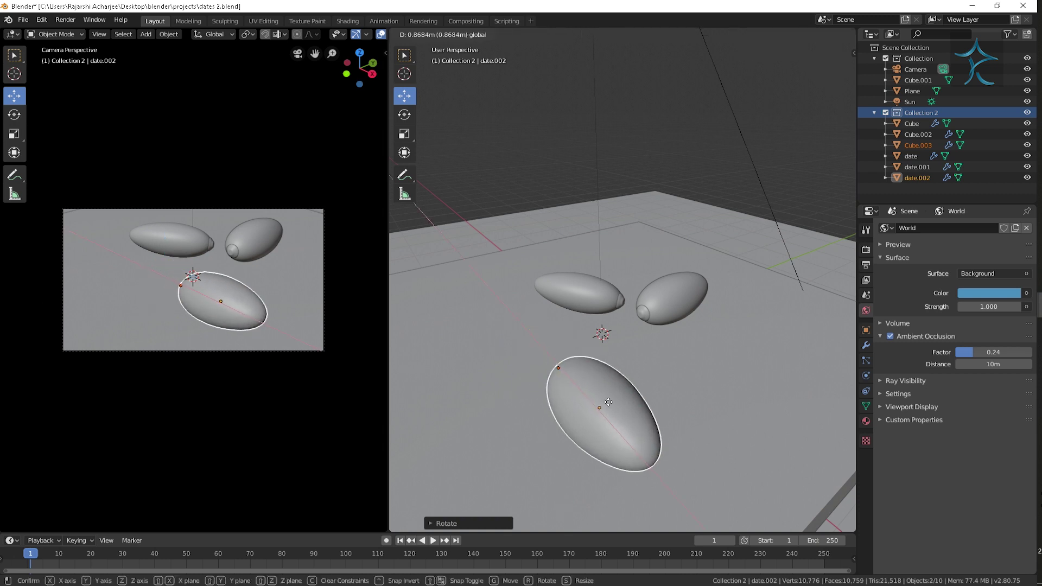
{"action": "left_click", "coordinate": [614, 405]}
{"action": "key", "text": "alt+a"}
{"action": "key", "text": "z"}
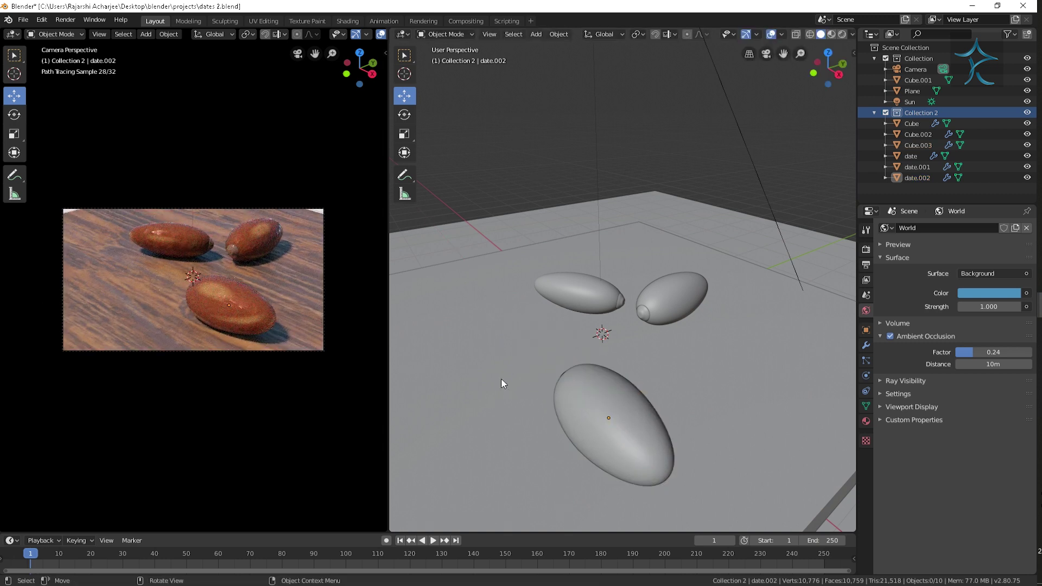
{"action": "scroll", "coordinate": [286, 319], "scroll_direction": "up", "scroll_amount": 2}
{"action": "scroll", "coordinate": [292, 331], "scroll_direction": "down", "scroll_amount": 1}
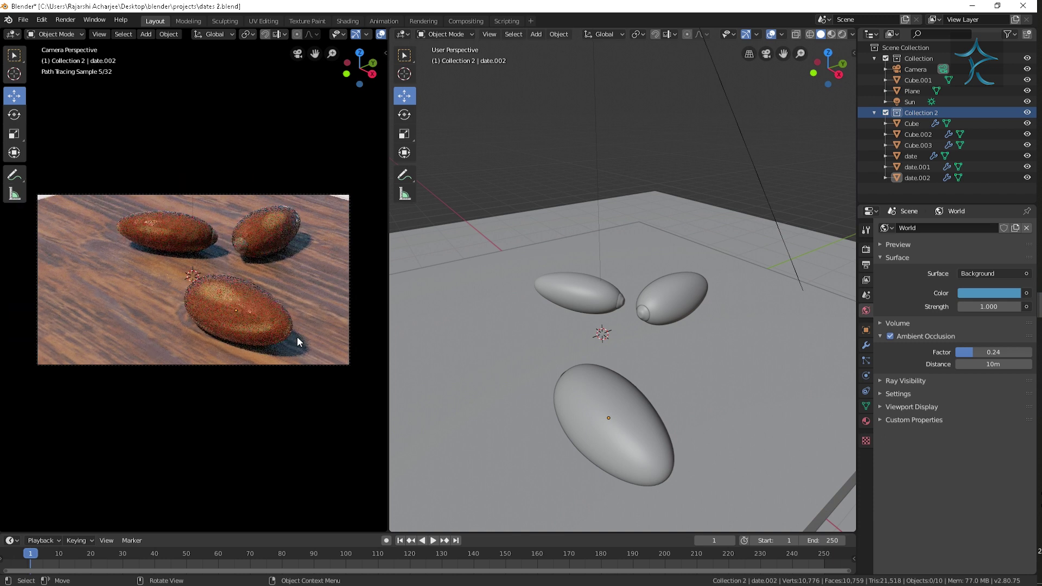
Step: Switch to the Shading workspace and orbit to a low side view of the dates
{"action": "left_click", "coordinate": [348, 22]}
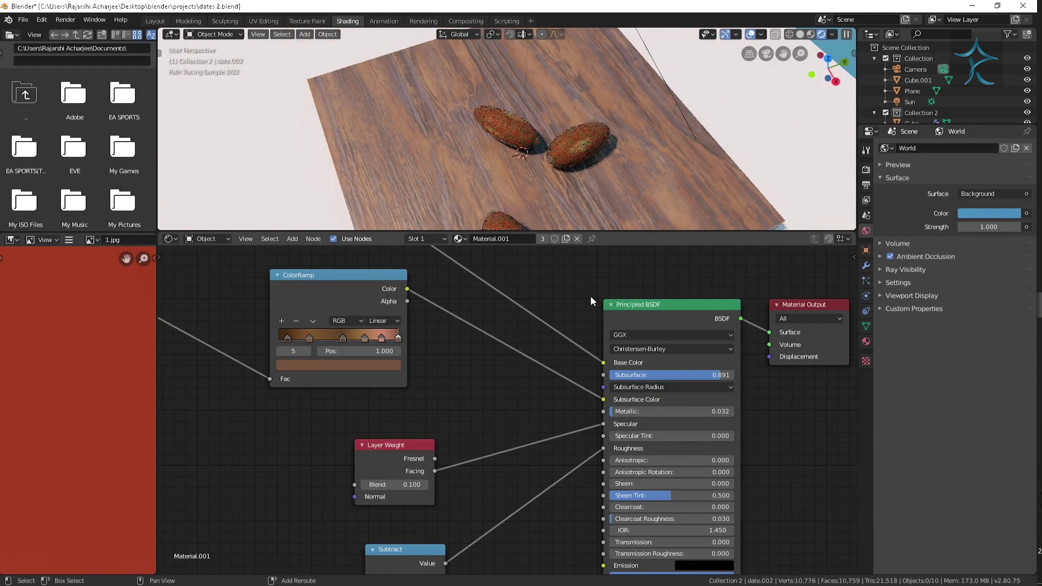
{"action": "scroll", "coordinate": [601, 227], "scroll_direction": "down", "scroll_amount": 2}
{"action": "scroll", "coordinate": [630, 191], "scroll_direction": "up", "scroll_amount": 4}
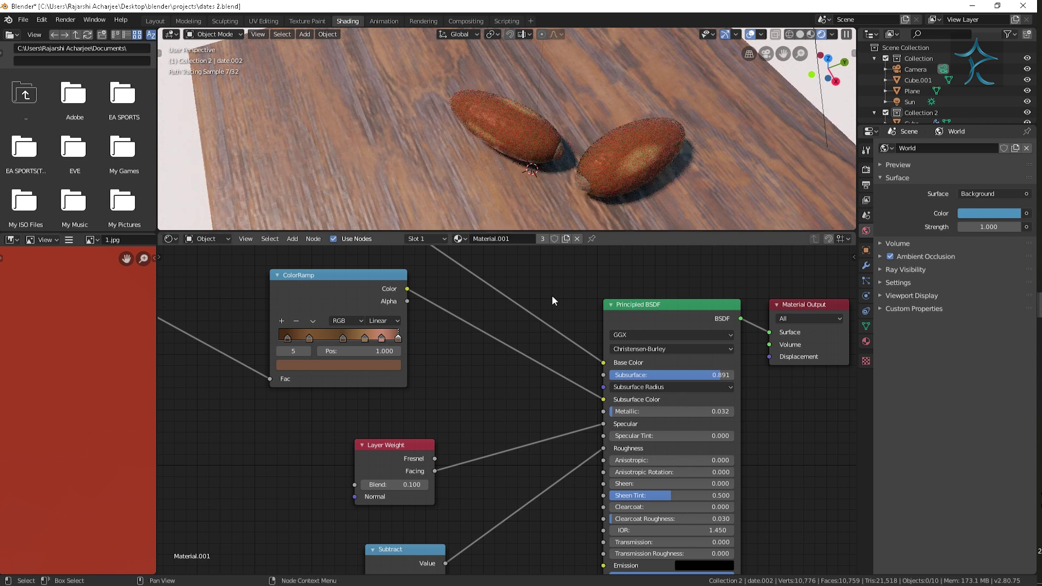
{"action": "scroll", "coordinate": [551, 295], "scroll_direction": "down", "scroll_amount": 1}
{"action": "scroll", "coordinate": [606, 170], "scroll_direction": "down", "scroll_amount": 3}
{"action": "mouse_move", "coordinate": [606, 170]}
{"action": "middle_mouse_down"}
{"action": "mouse_move", "coordinate": [659, 158]}
{"action": "mouse_move", "coordinate": [674, 139]}
{"action": "mouse_move", "coordinate": [631, 175]}
{"action": "middle_mouse_up"}
{"action": "scroll", "coordinate": [543, 279], "scroll_direction": "down", "scroll_amount": 2}
{"action": "scroll", "coordinate": [542, 279], "scroll_direction": "up", "scroll_amount": 3, "text": "ctrl"}
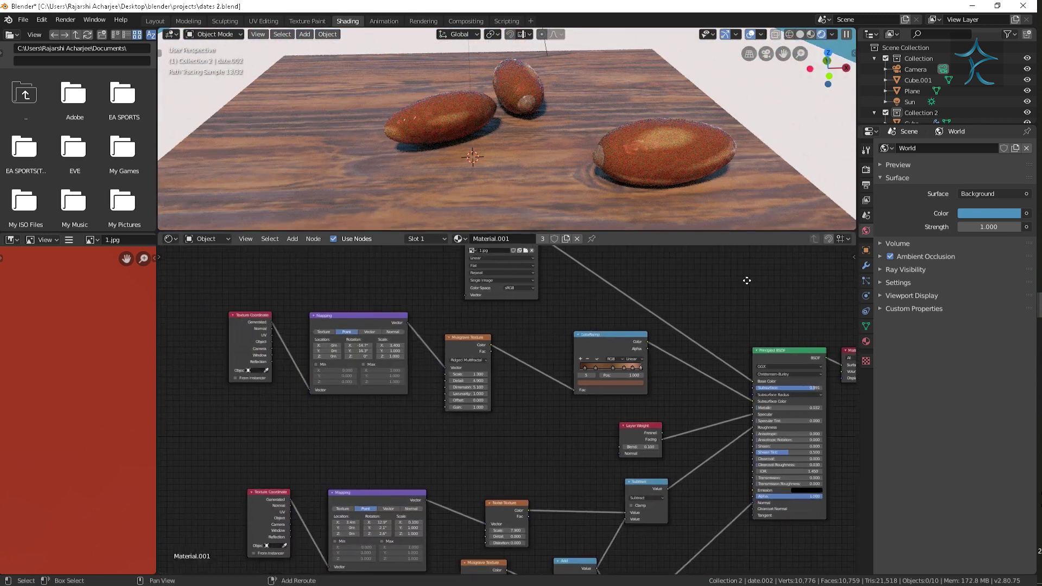
{"action": "scroll", "coordinate": [552, 300], "scroll_direction": "down", "scroll_amount": 1}
{"action": "scroll", "coordinate": [552, 300], "scroll_direction": "up", "scroll_amount": 1}
{"action": "scroll", "coordinate": [523, 440], "scroll_direction": "up", "scroll_amount": 1}
{"action": "scroll", "coordinate": [523, 440], "scroll_direction": "up", "scroll_amount": 1}
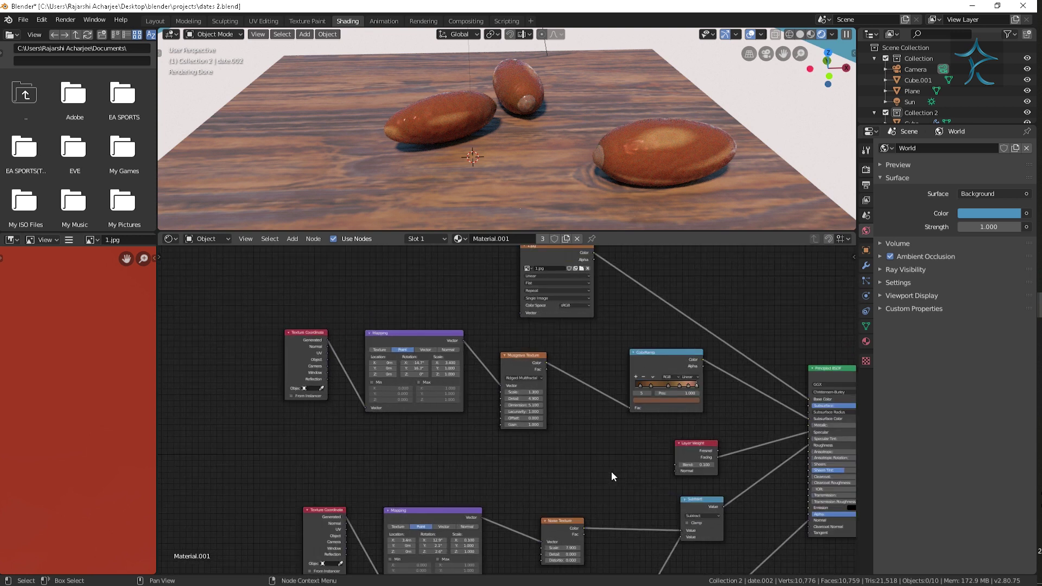
Step: Select the texture input nodes and move the 1.jpg image node lower and left
{"action": "middle_click_drag", "start_coordinate": [626, 438], "coordinate": [573, 536]}
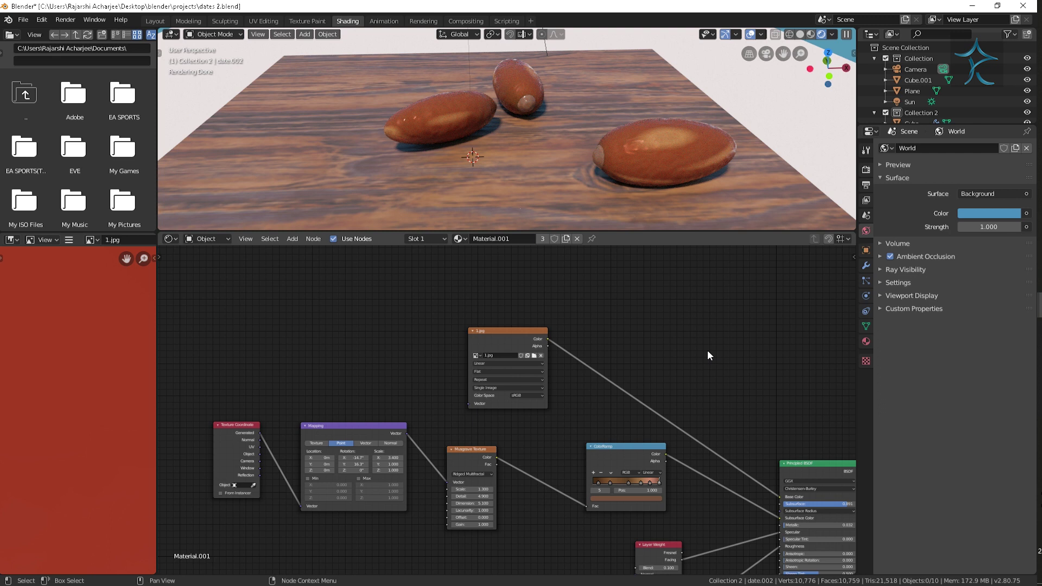
{"action": "scroll", "coordinate": [540, 472], "scroll_direction": "down", "scroll_amount": 1}
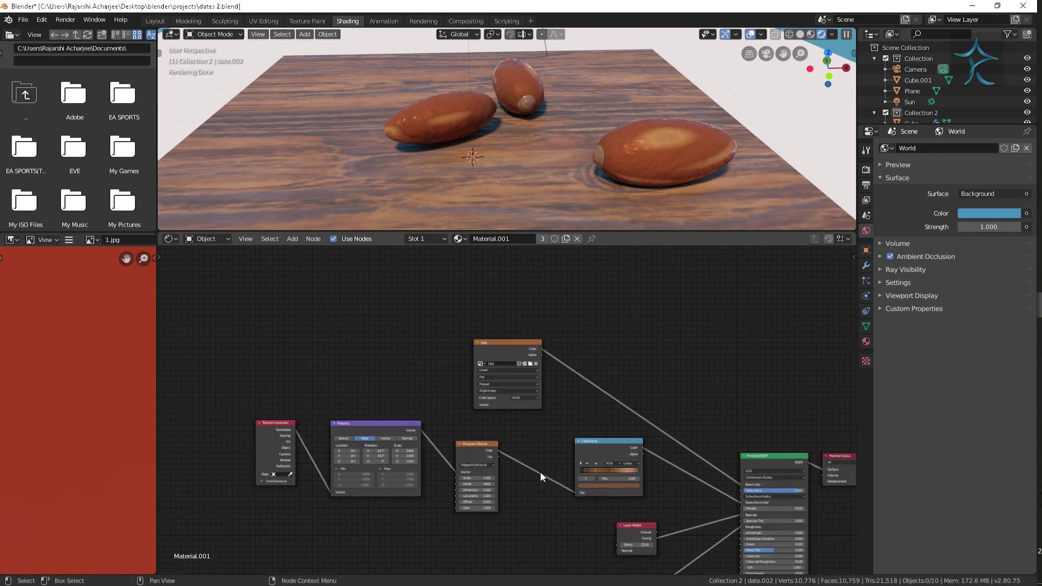
{"action": "scroll", "coordinate": [604, 499], "scroll_direction": "down", "scroll_amount": 1}
{"action": "left_click_drag", "start_coordinate": [315, 379], "coordinate": [532, 512]}
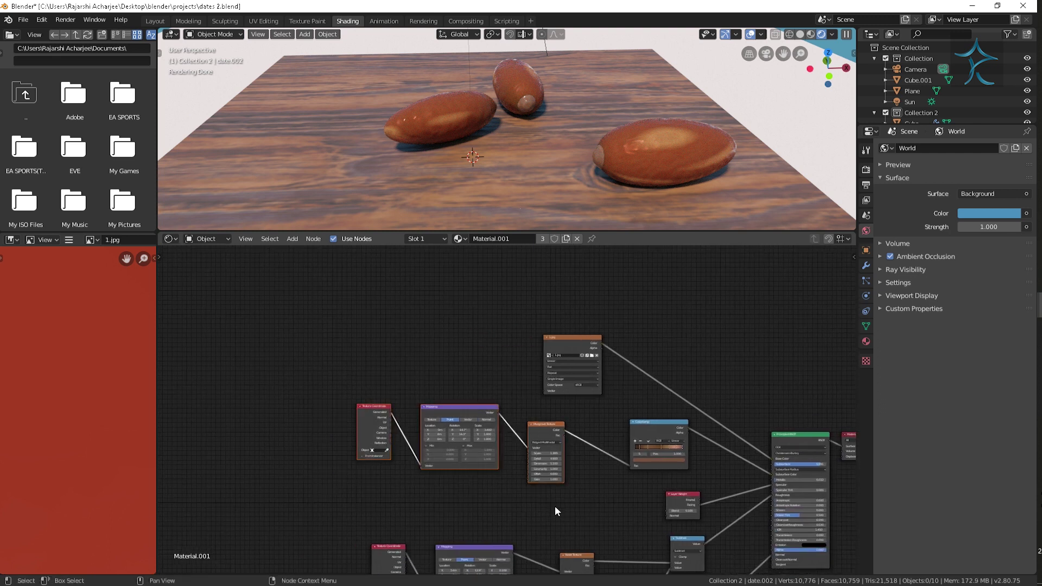
{"action": "left_click_drag", "start_coordinate": [607, 450], "coordinate": [605, 446]}
{"action": "scroll", "coordinate": [605, 445], "scroll_direction": "up", "scroll_amount": 2}
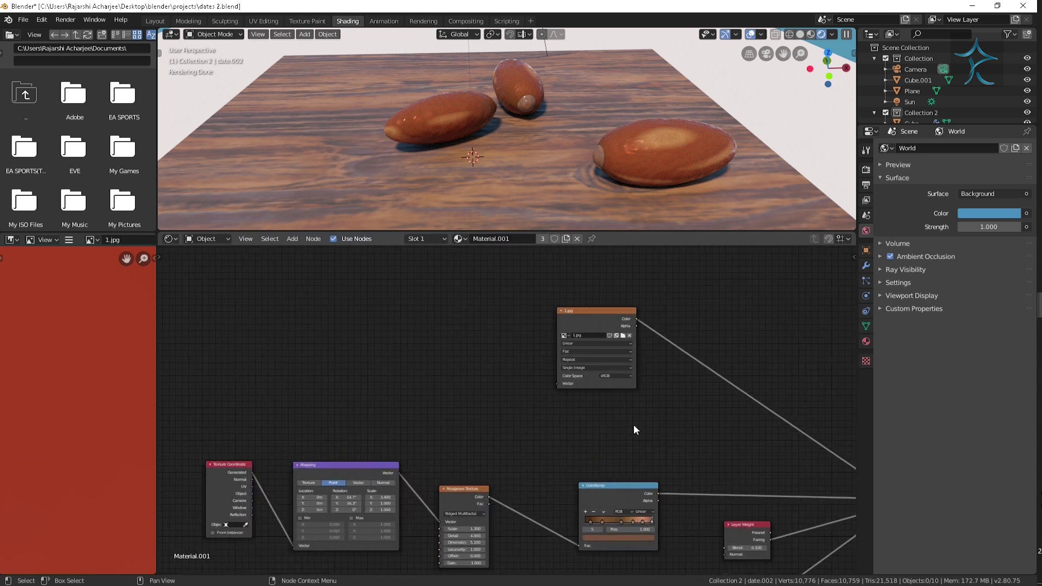
{"action": "middle_click_drag", "start_coordinate": [633, 425], "coordinate": [405, 429]}
{"action": "left_click_drag", "start_coordinate": [374, 326], "coordinate": [263, 379]}
{"action": "middle_click_drag", "start_coordinate": [515, 340], "coordinate": [570, 321]}
{"action": "scroll", "coordinate": [570, 320], "scroll_direction": "up", "scroll_amount": 1}
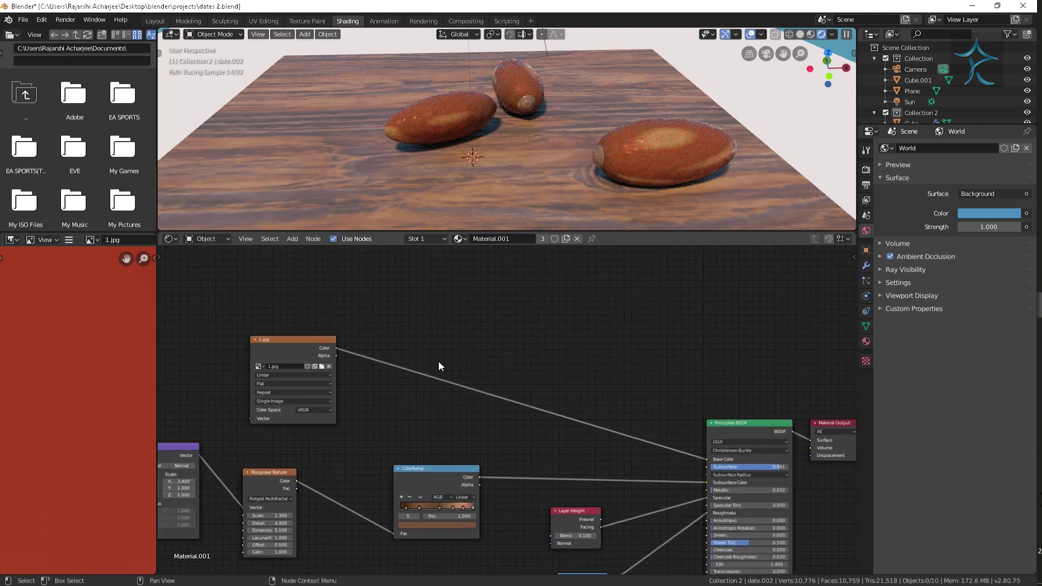
Step: Drop a MixRGB node onto the link from 1.jpg to the Principled BSDF
{"action": "key", "text": "shift+a"}
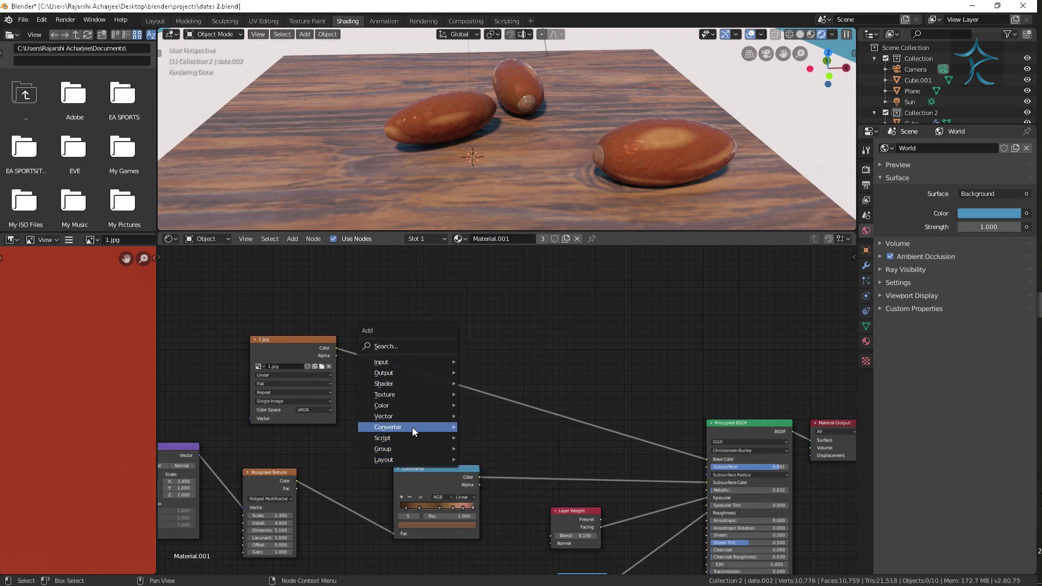
{"action": "mouse_move", "coordinate": [383, 406]}
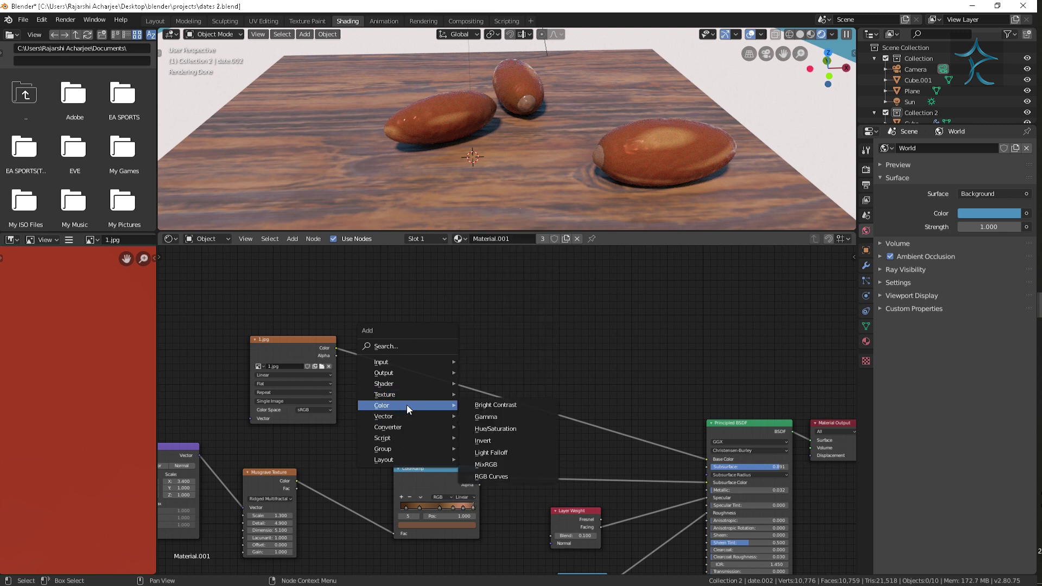
{"action": "left_click", "coordinate": [488, 466]}
{"action": "left_click", "coordinate": [558, 407]}
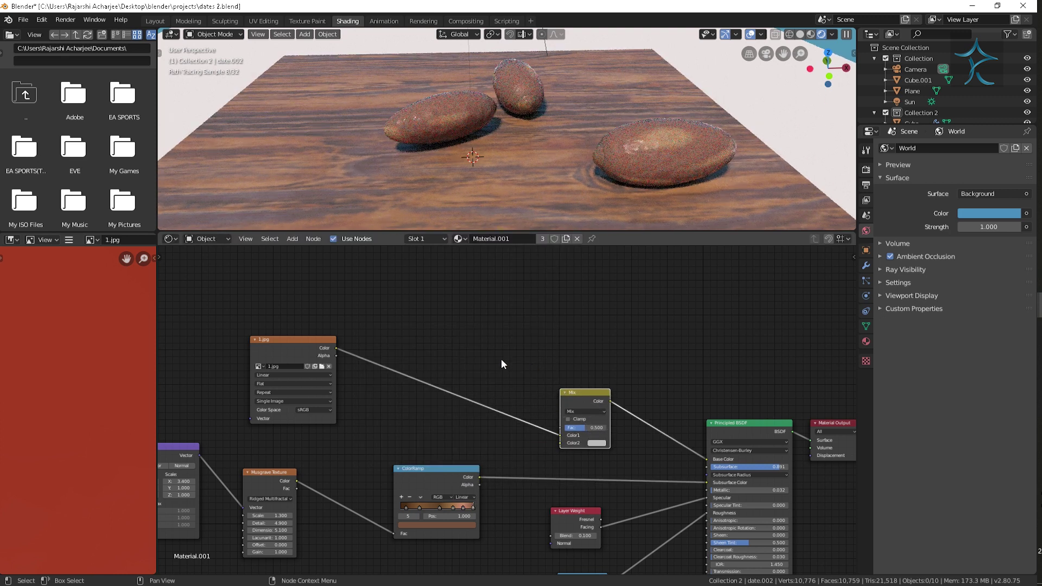
{"action": "scroll", "coordinate": [501, 359], "scroll_direction": "up", "scroll_amount": 1}
{"action": "middle_click_drag", "start_coordinate": [500, 359], "coordinate": [565, 311]}
Step: Add a Math node and make room above the image texture node
{"action": "scroll", "coordinate": [373, 311], "scroll_direction": "down", "scroll_amount": 1}
{"action": "middle_click_drag", "start_coordinate": [374, 311], "coordinate": [513, 357]}
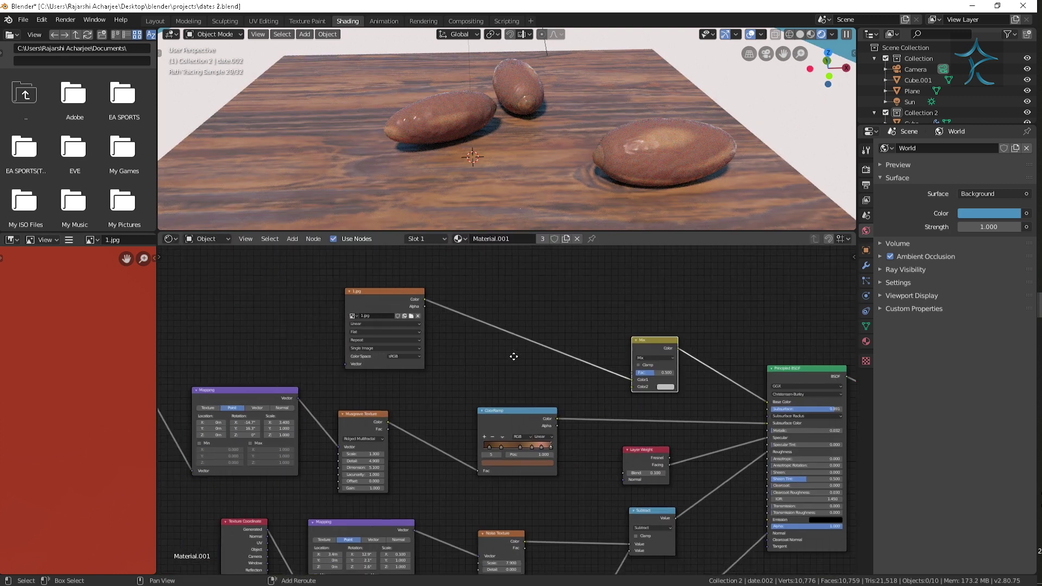
{"action": "scroll", "coordinate": [390, 295], "scroll_direction": "down", "scroll_amount": 1}
{"action": "scroll", "coordinate": [521, 291], "scroll_direction": "down", "scroll_amount": 1}
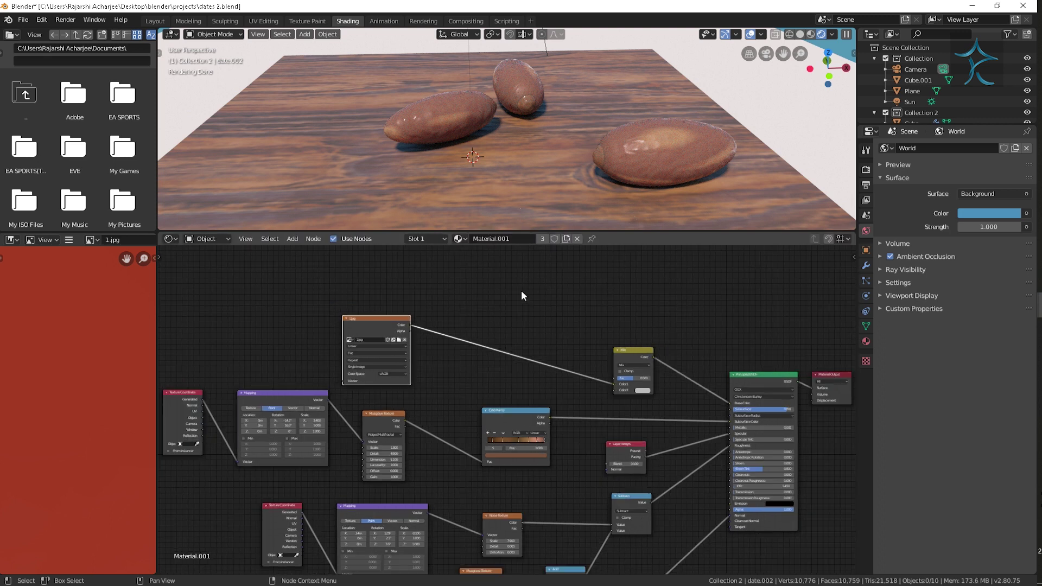
{"action": "middle_click_drag", "start_coordinate": [521, 290], "coordinate": [565, 353]}
{"action": "key", "text": "shift+a"}
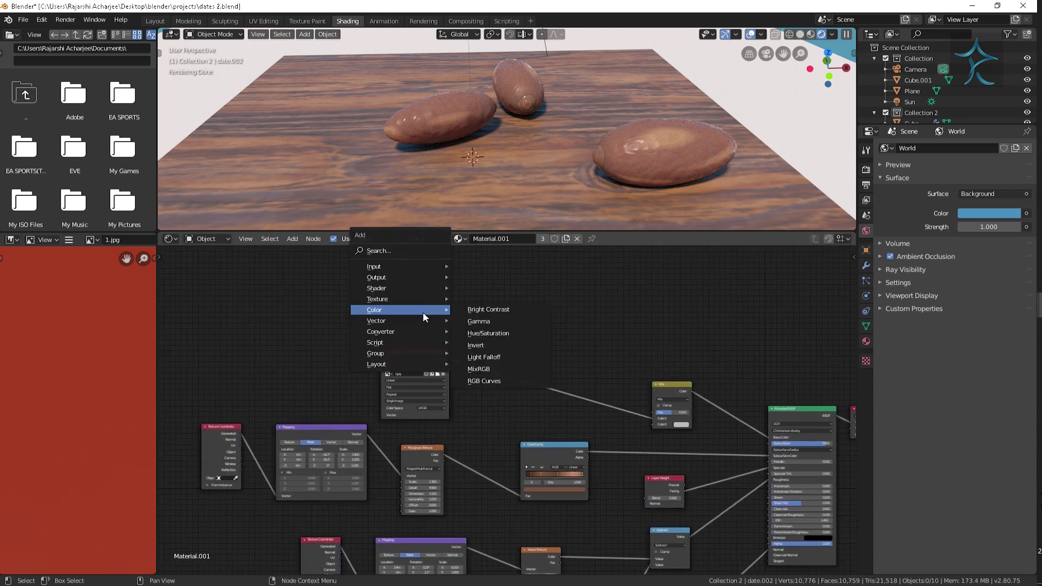
{"action": "left_click", "coordinate": [475, 391]}
{"action": "left_click", "coordinate": [529, 326]}
{"action": "scroll", "coordinate": [572, 356], "scroll_direction": "up", "scroll_amount": 1}
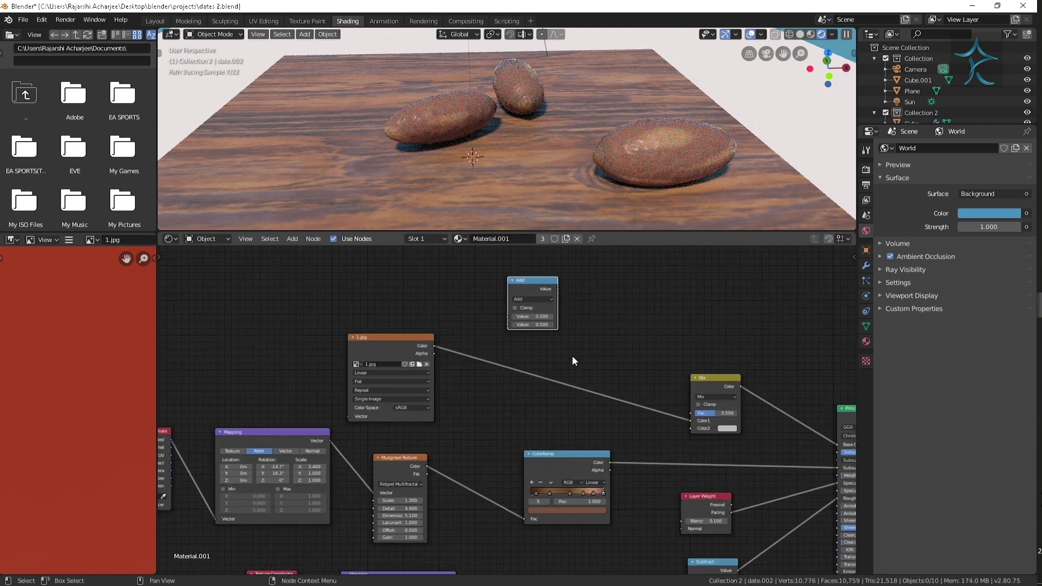
{"action": "scroll", "coordinate": [614, 317], "scroll_direction": "up", "scroll_amount": 1}
{"action": "middle_click_drag", "start_coordinate": [614, 320], "coordinate": [643, 390]}
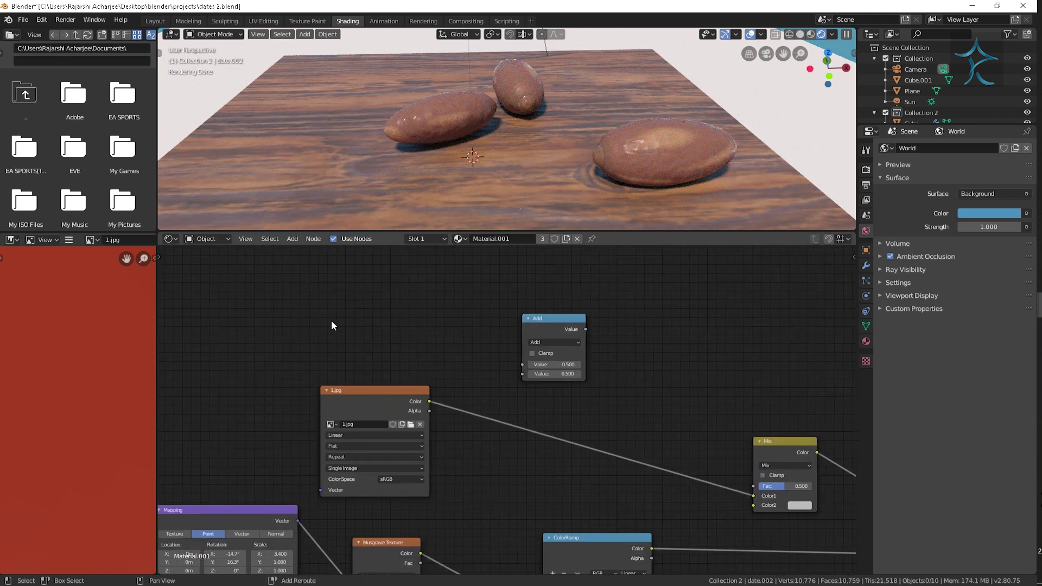
Step: Add an Object Info node, set the Math node to Multiply, and feed it into the Mix Fac
{"action": "key", "text": "shift+a"}
{"action": "left_click", "coordinate": [396, 376]}
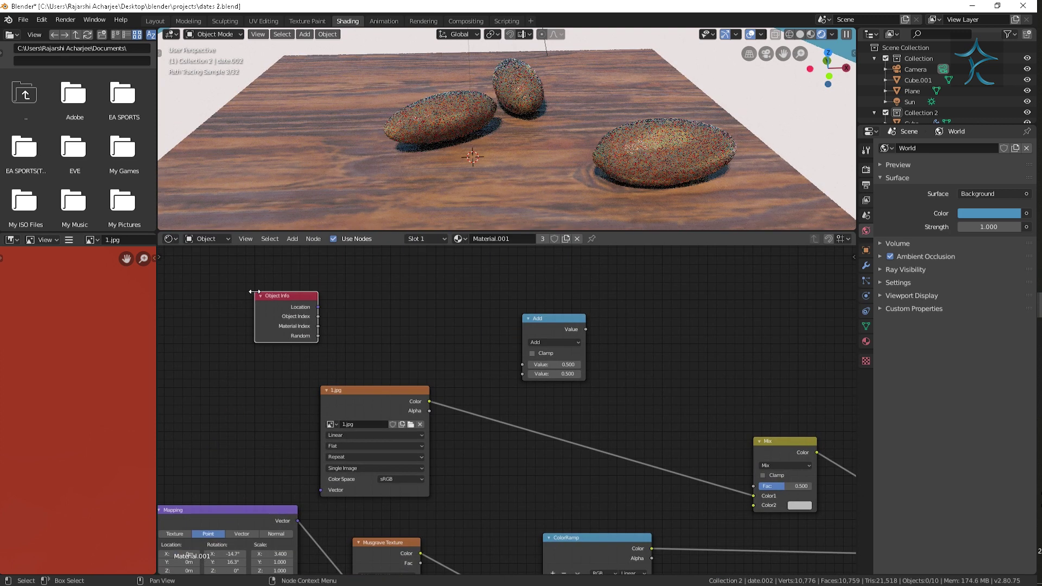
{"action": "middle_click_drag", "start_coordinate": [617, 385], "coordinate": [535, 355]}
{"action": "left_click", "coordinate": [472, 313]}
{"action": "left_click", "coordinate": [457, 341]}
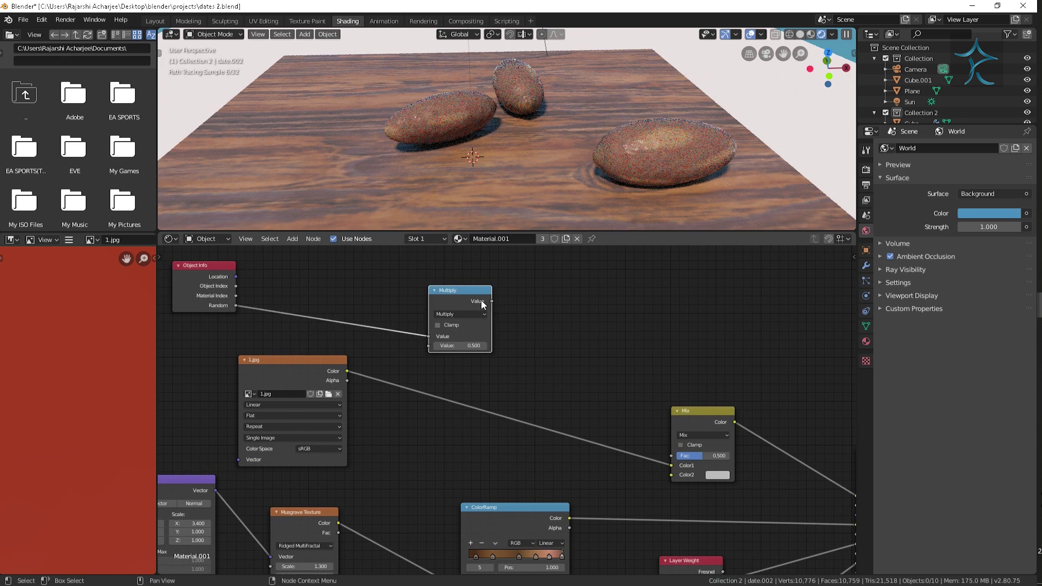
{"action": "left_click_drag", "start_coordinate": [672, 458], "coordinate": [672, 457]}
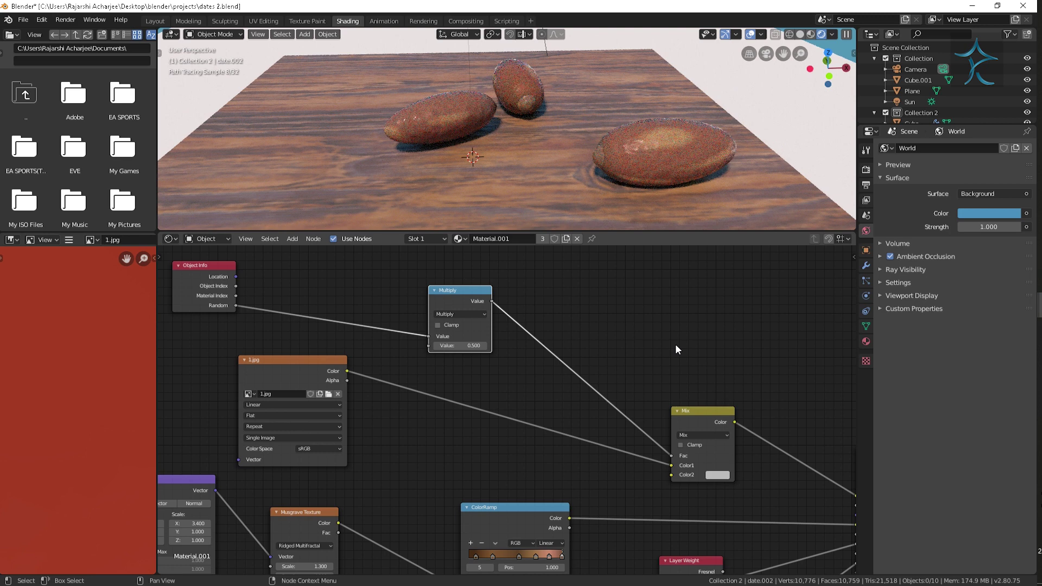
Step: Set the Mix node's Color2 to a deep dark brown
{"action": "left_click", "coordinate": [717, 475]}
{"action": "left_click", "coordinate": [734, 398]}
{"action": "left_click_drag", "start_coordinate": [783, 380], "coordinate": [783, 396]}
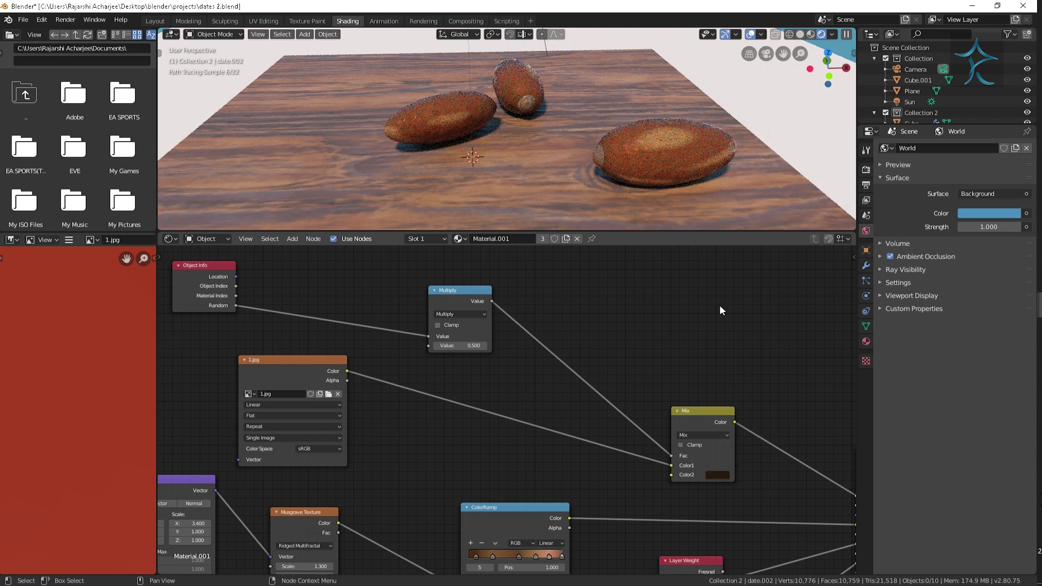
Step: Slide the upper skin colour ramp stops left and make the active stop orange-brown
{"action": "scroll", "coordinate": [650, 340], "scroll_direction": "down", "scroll_amount": 1}
{"action": "middle_click_drag", "start_coordinate": [649, 341], "coordinate": [723, 267]}
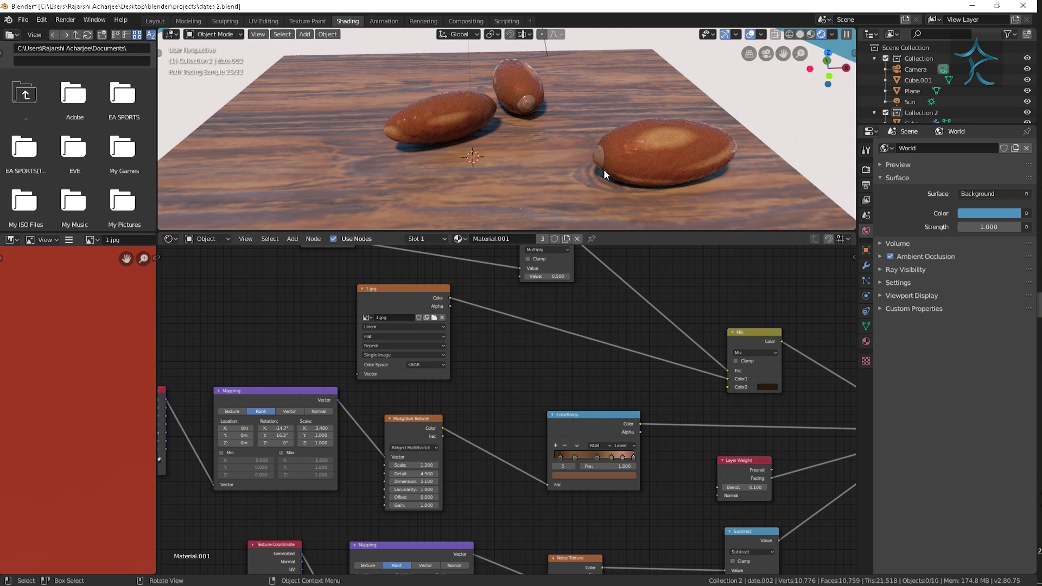
{"action": "scroll", "coordinate": [595, 411], "scroll_direction": "up", "scroll_amount": 1}
{"action": "scroll", "coordinate": [622, 362], "scroll_direction": "up", "scroll_amount": 2}
{"action": "mouse_move", "coordinate": [651, 485]}
{"action": "left_mouse_down"}
{"action": "mouse_move", "coordinate": [638, 485]}
{"action": "mouse_move", "coordinate": [661, 487]}
{"action": "left_mouse_up"}
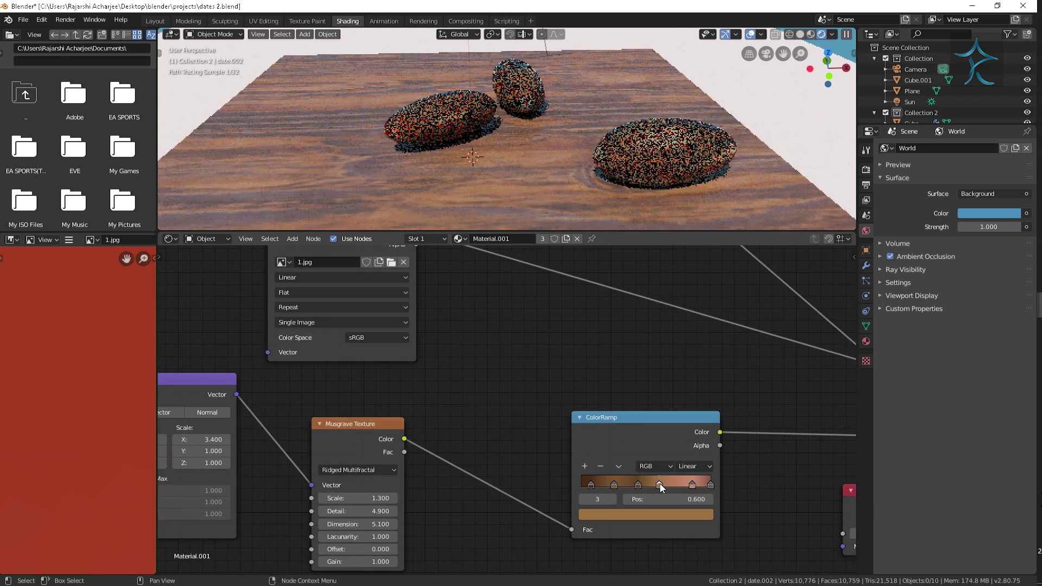
{"action": "left_click", "coordinate": [656, 520]}
{"action": "left_click_drag", "start_coordinate": [686, 353], "coordinate": [685, 371]}
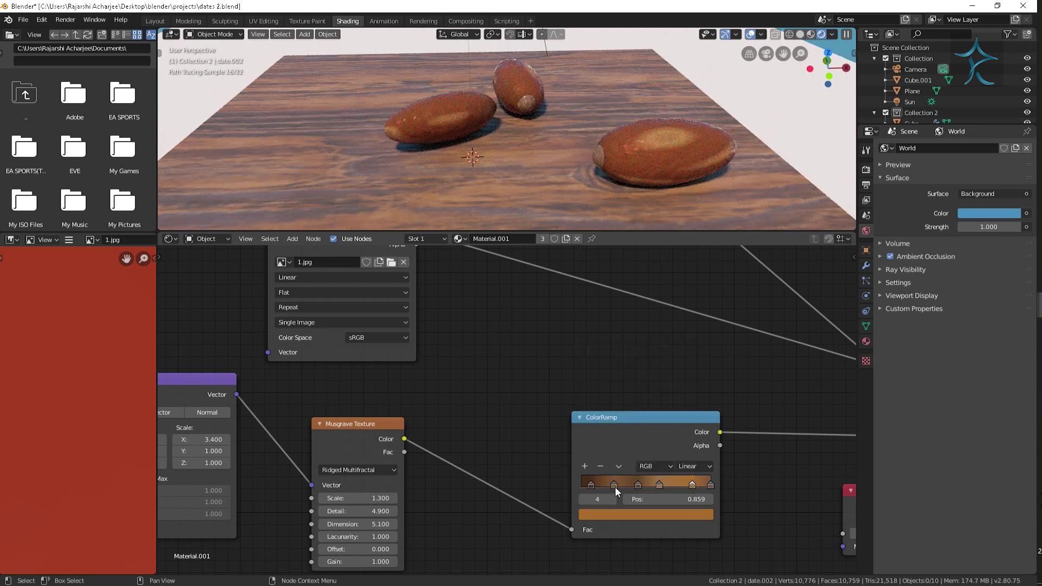
Step: Darken another ramp stop's colour and reposition the middle stop near 0.600
{"action": "left_click", "coordinate": [614, 484]}
{"action": "left_click", "coordinate": [646, 515]}
{"action": "left_click", "coordinate": [686, 408]}
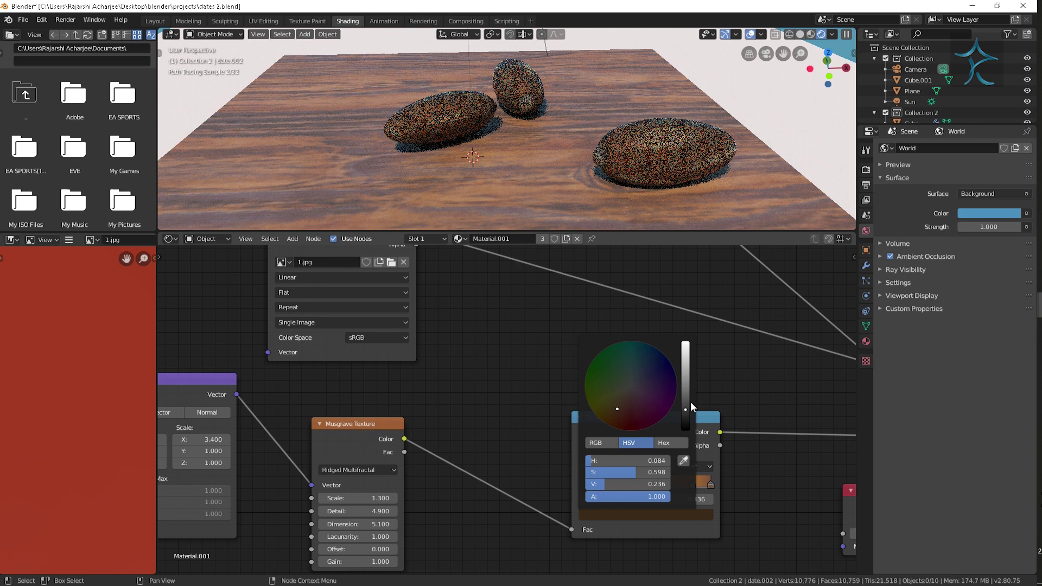
{"action": "left_click", "coordinate": [711, 483]}
{"action": "left_click", "coordinate": [646, 515]}
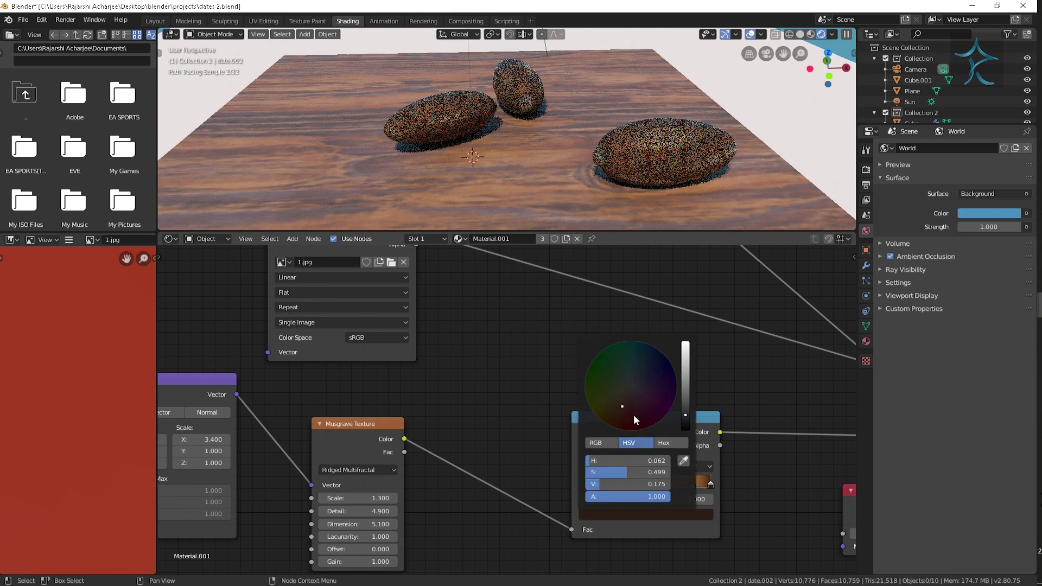
{"action": "left_click", "coordinate": [664, 485]}
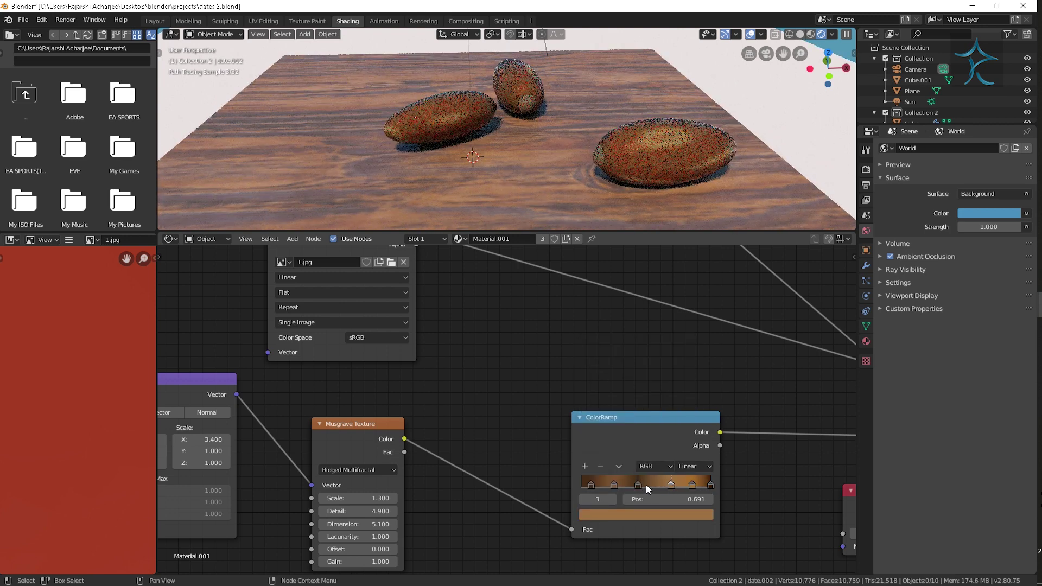
{"action": "left_click_drag", "start_coordinate": [646, 484], "coordinate": [650, 487]}
{"action": "left_click", "coordinate": [620, 484]}
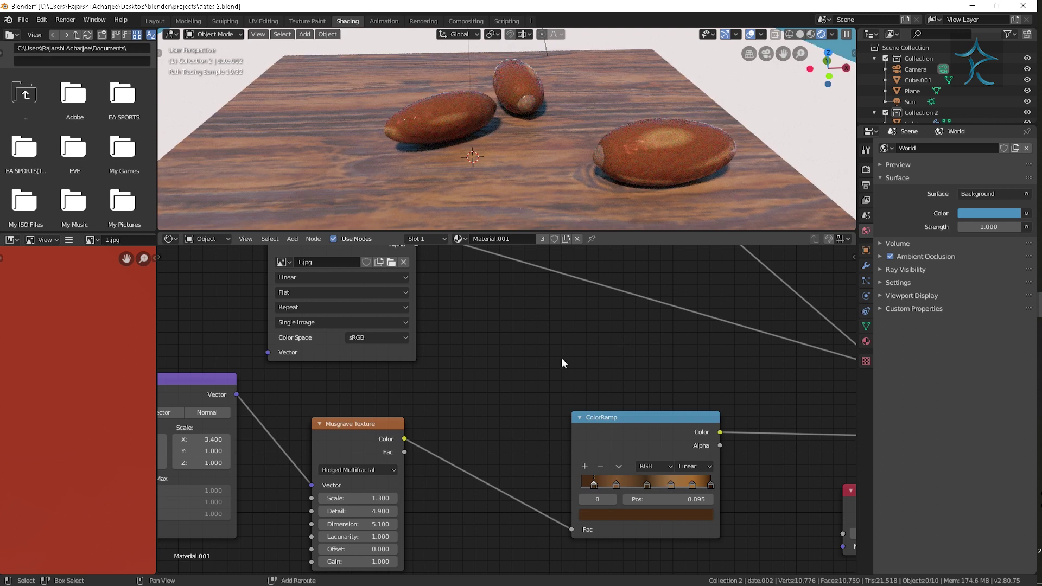
Step: Set the Musgrave Scale to 1.400 and the Mapping Rotation X to -8.4°
{"action": "middle_click_drag", "start_coordinate": [354, 498], "coordinate": [455, 457]}
{"action": "left_click_drag", "start_coordinate": [451, 457], "coordinate": [413, 457]}
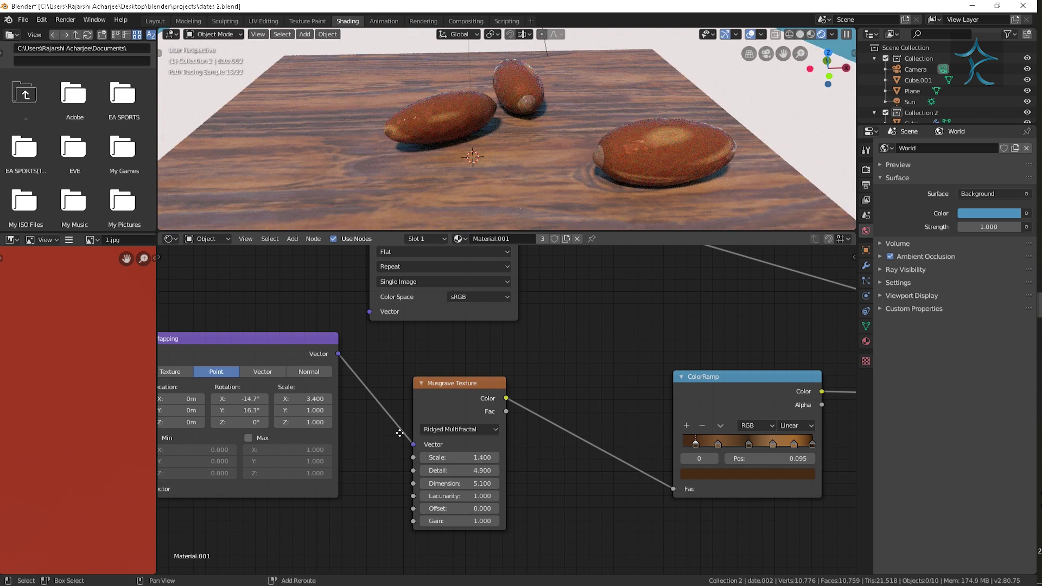
{"action": "middle_click_drag", "start_coordinate": [399, 433], "coordinate": [483, 446]}
{"action": "mouse_move", "coordinate": [324, 413]}
{"action": "left_mouse_down"}
{"action": "mouse_move", "coordinate": [411, 413]}
{"action": "mouse_move", "coordinate": [378, 413]}
{"action": "left_mouse_up"}
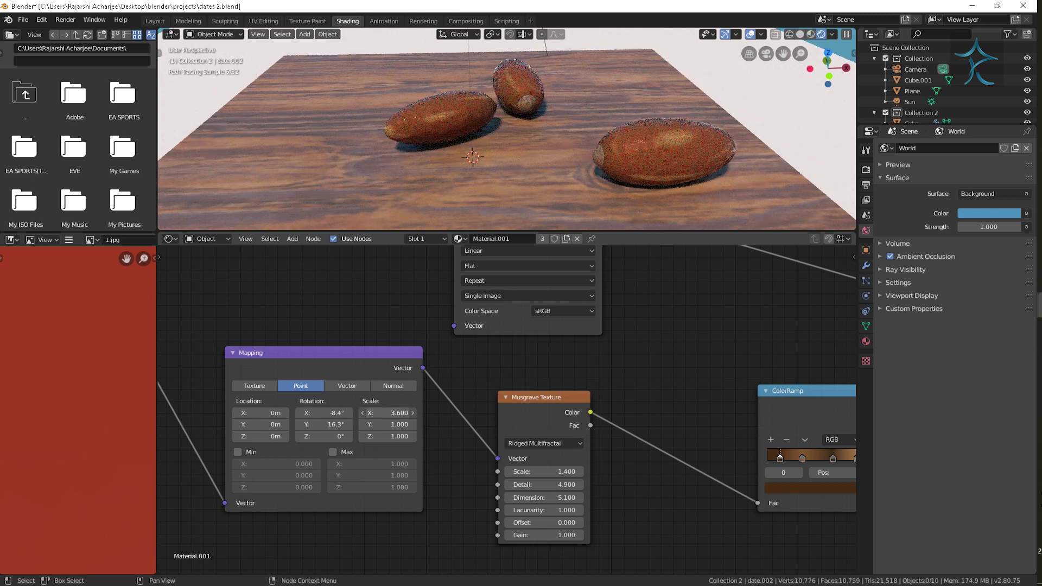
{"action": "scroll", "coordinate": [673, 418], "scroll_direction": "down", "scroll_amount": 2}
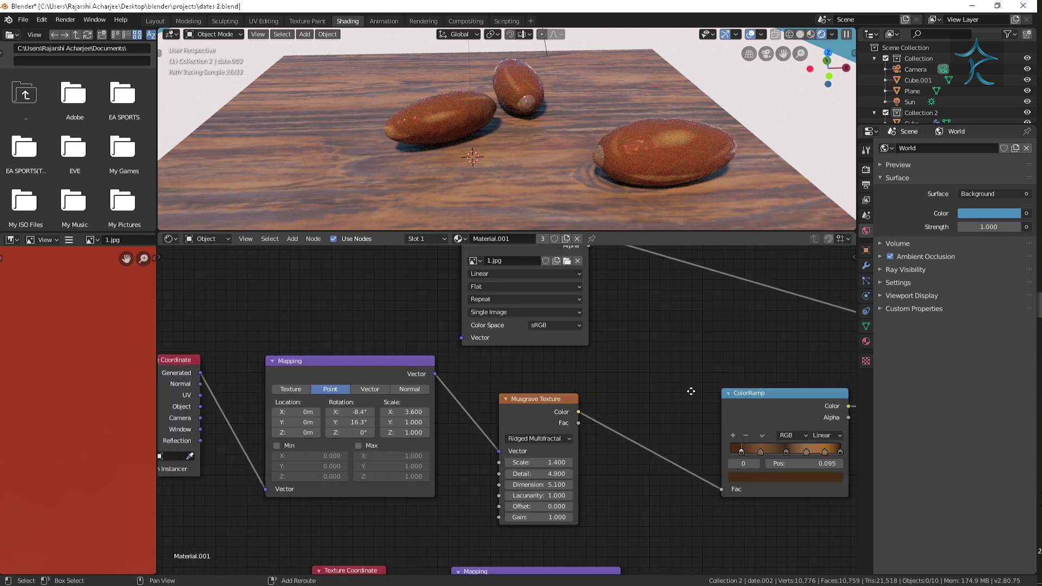
{"action": "middle_click_drag", "start_coordinate": [673, 418], "coordinate": [584, 294]}
{"action": "scroll", "coordinate": [584, 295], "scroll_direction": "down", "scroll_amount": 1}
{"action": "scroll", "coordinate": [543, 328], "scroll_direction": "down", "scroll_amount": 1}
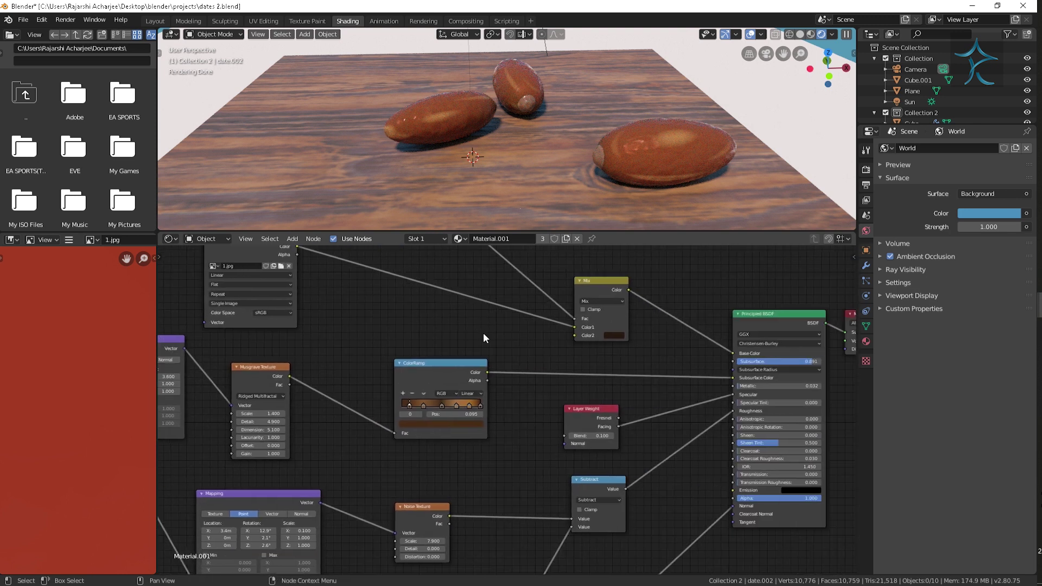
Step: Switch the skin colour ramp to B-Spline interpolation and delete the stop at 0.691
{"action": "middle_click_drag", "start_coordinate": [458, 322], "coordinate": [498, 340]}
{"action": "scroll", "coordinate": [748, 155], "scroll_direction": "up", "scroll_amount": 1}
{"action": "scroll", "coordinate": [748, 156], "scroll_direction": "up", "scroll_amount": 1}
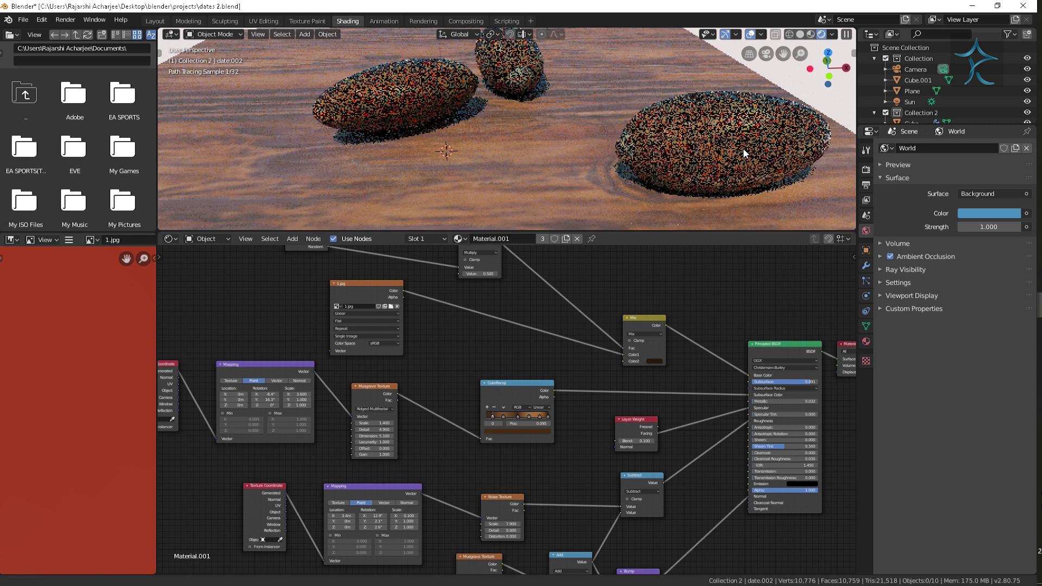
{"action": "scroll", "coordinate": [565, 467], "scroll_direction": "up", "scroll_amount": 1}
{"action": "left_click", "coordinate": [572, 406]}
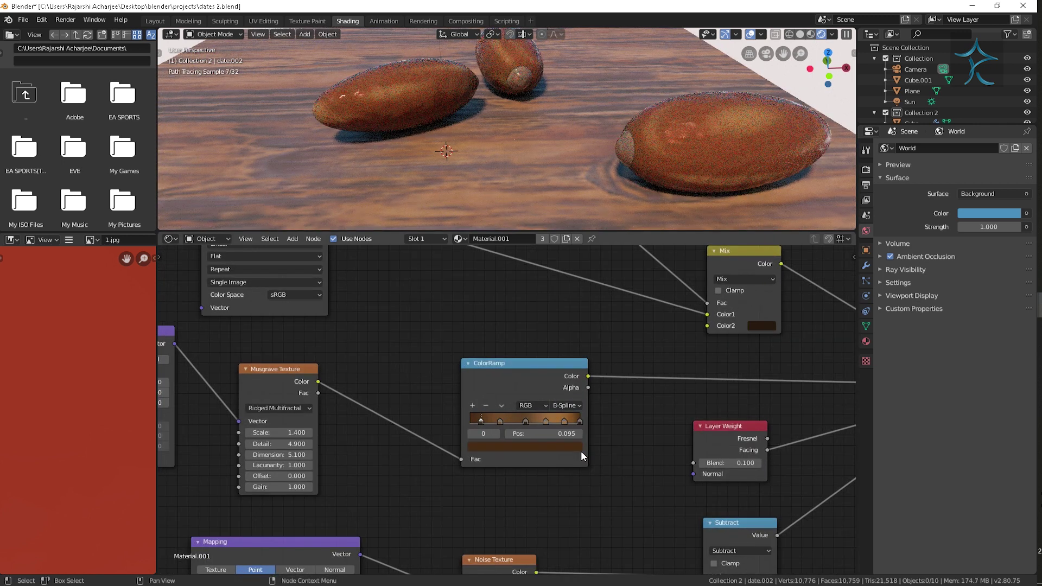
{"action": "scroll", "coordinate": [637, 456], "scroll_direction": "up", "scroll_amount": 1}
{"action": "left_click", "coordinate": [553, 424]}
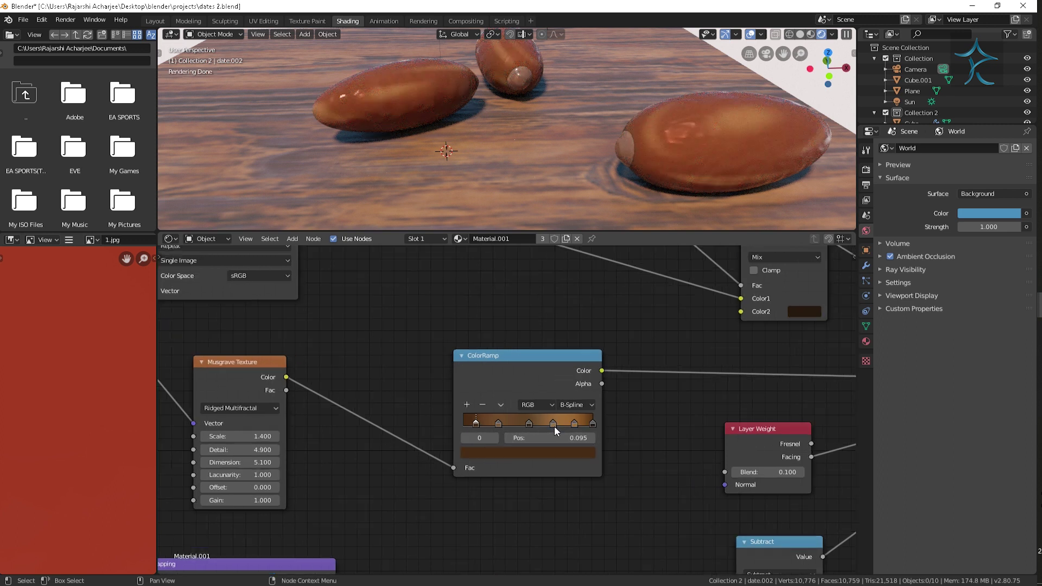
{"action": "left_click", "coordinate": [483, 404]}
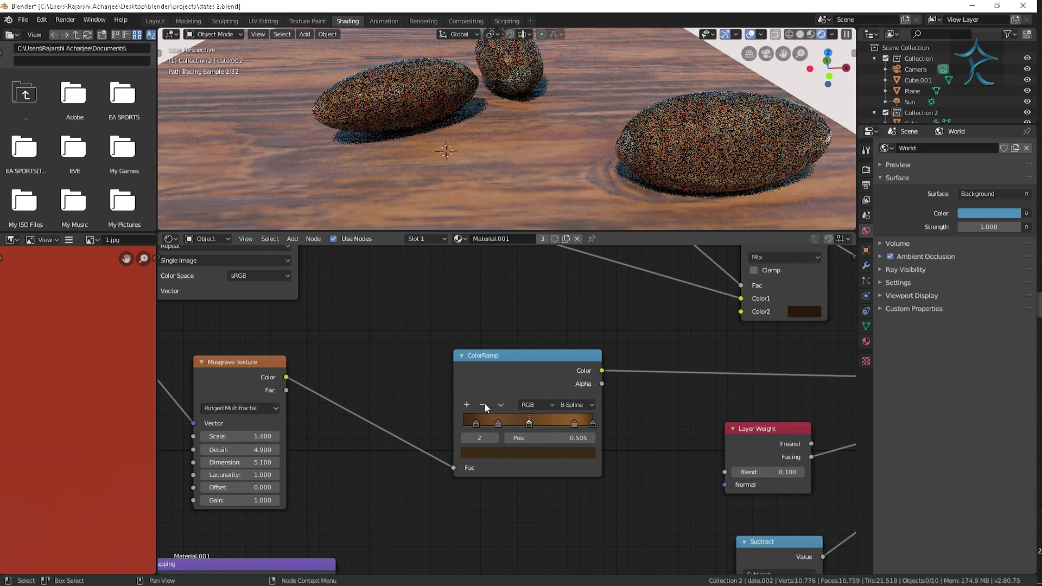
Step: Slide the middle and dark ramp stops, and darken the first stop's colour
{"action": "left_click_drag", "start_coordinate": [576, 423], "coordinate": [519, 422]}
{"action": "left_click", "coordinate": [476, 424]}
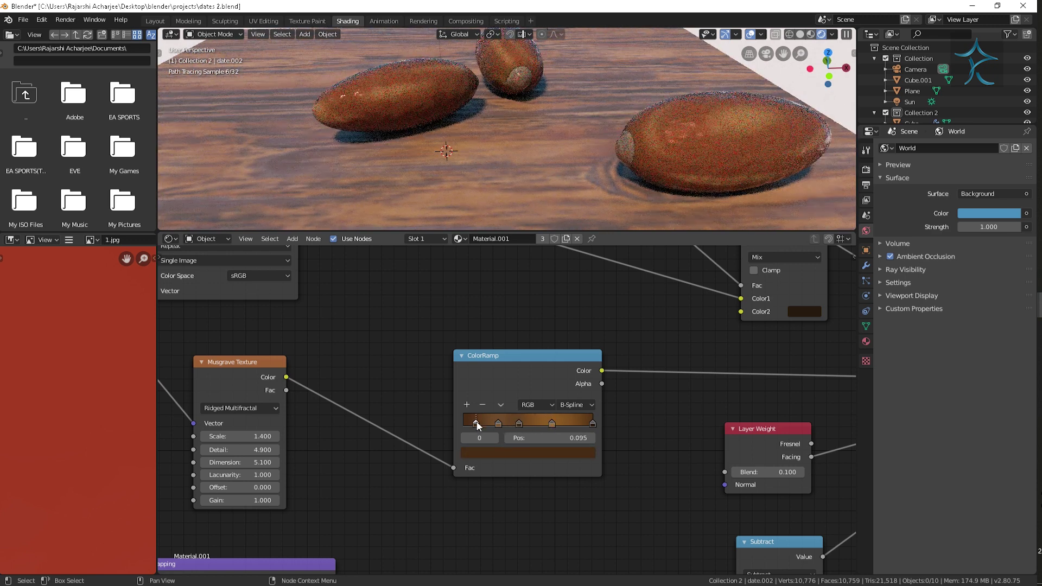
{"action": "mouse_move", "coordinate": [519, 423]}
{"action": "left_mouse_down"}
{"action": "mouse_move", "coordinate": [527, 424]}
{"action": "mouse_move", "coordinate": [503, 424]}
{"action": "left_mouse_up"}
{"action": "left_click", "coordinate": [497, 451]}
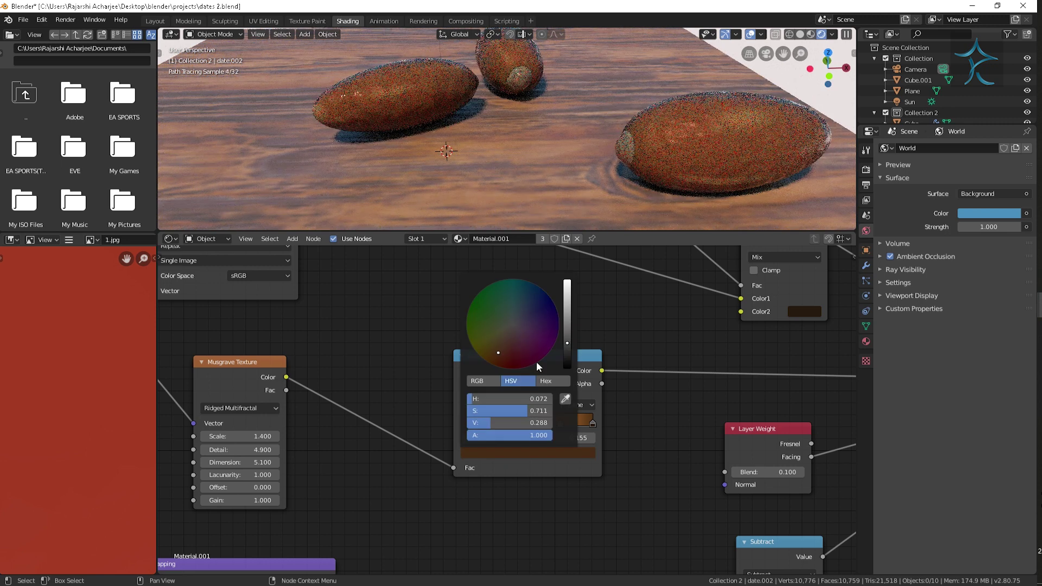
{"action": "left_click", "coordinate": [565, 354]}
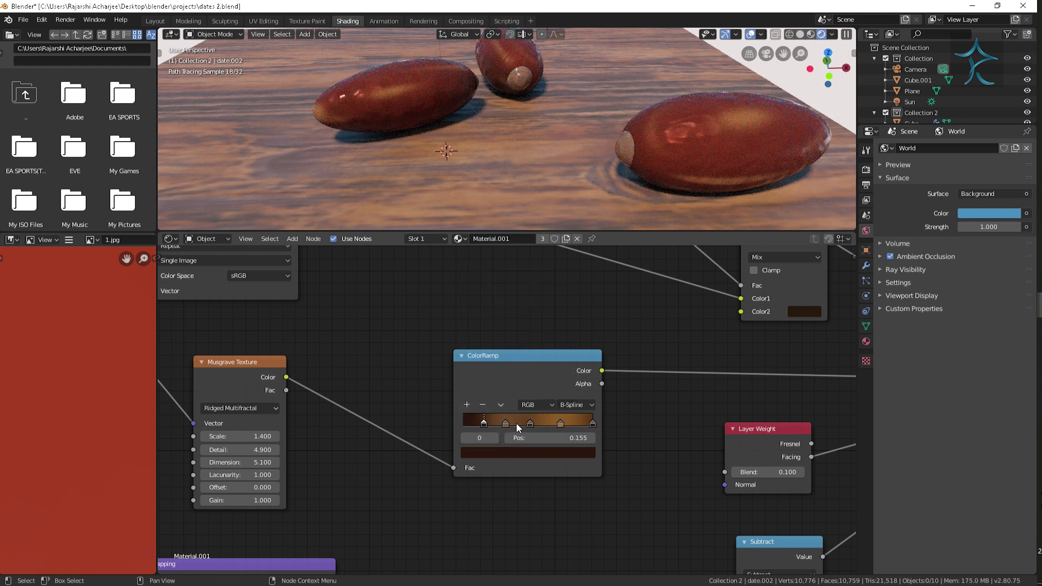
Step: Make the orange stop at 0.750 a duller brown and move a stop to 0.432
{"action": "left_click", "coordinate": [560, 423]}
{"action": "left_click", "coordinate": [536, 454]}
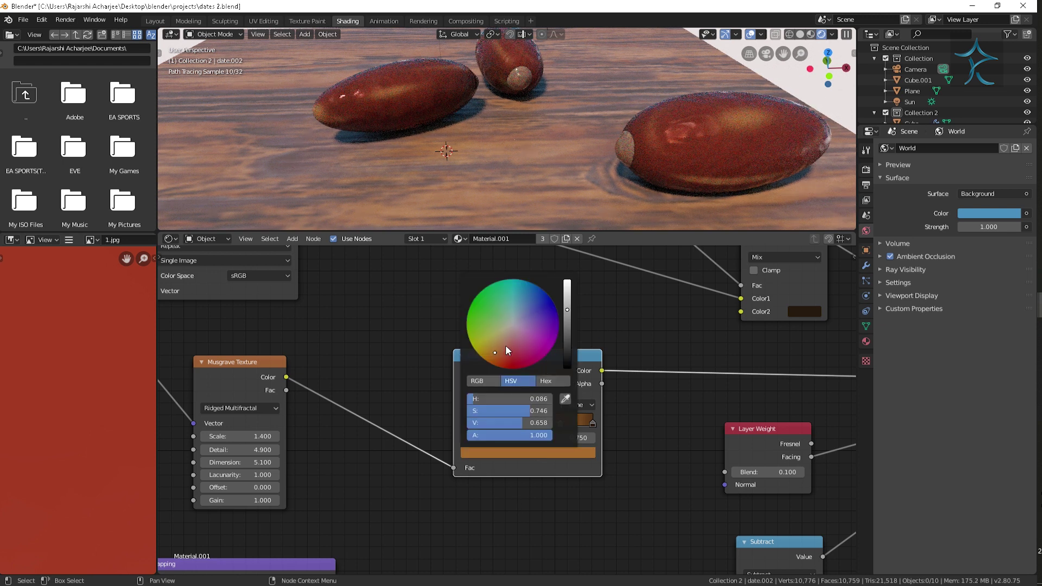
{"action": "left_click", "coordinate": [504, 346]}
{"action": "mouse_move", "coordinate": [538, 424]}
{"action": "left_mouse_down"}
{"action": "mouse_move", "coordinate": [520, 424]}
{"action": "mouse_move", "coordinate": [575, 422]}
{"action": "left_mouse_up"}
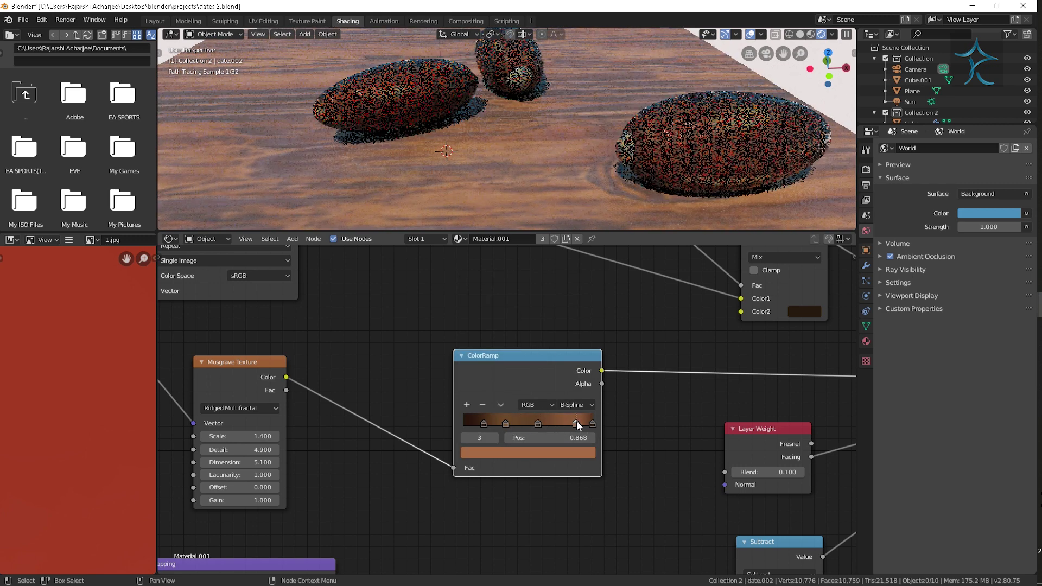
{"action": "left_click", "coordinate": [504, 423]}
{"action": "scroll", "coordinate": [545, 128], "scroll_direction": "down", "scroll_amount": 2}
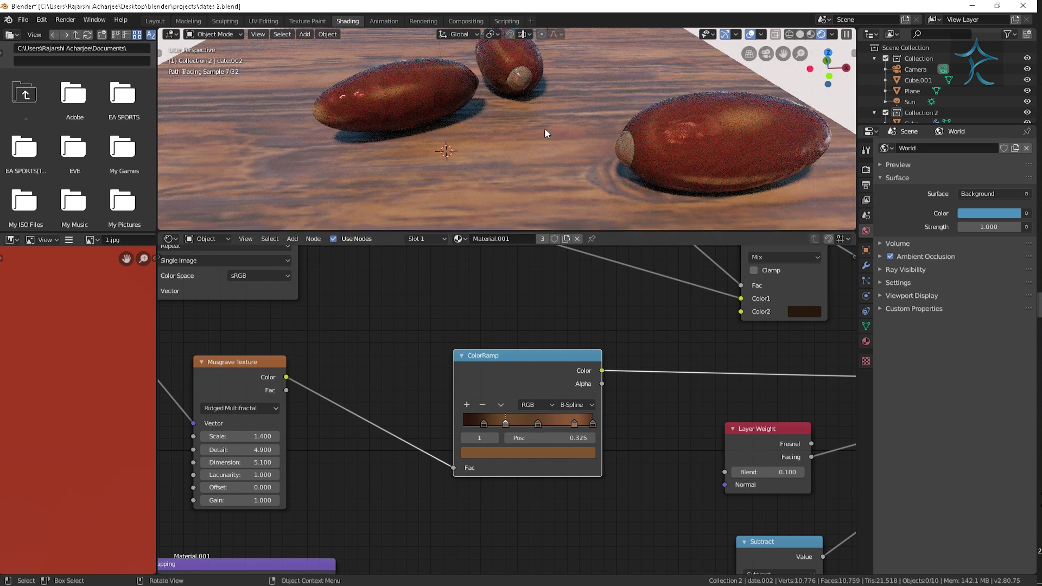
{"action": "scroll", "coordinate": [562, 165], "scroll_direction": "down", "scroll_amount": 3}
Step: Orbit and zoom the viewport to inspect the dates from a lower angle
{"action": "scroll", "coordinate": [546, 500], "scroll_direction": "down", "scroll_amount": 2}
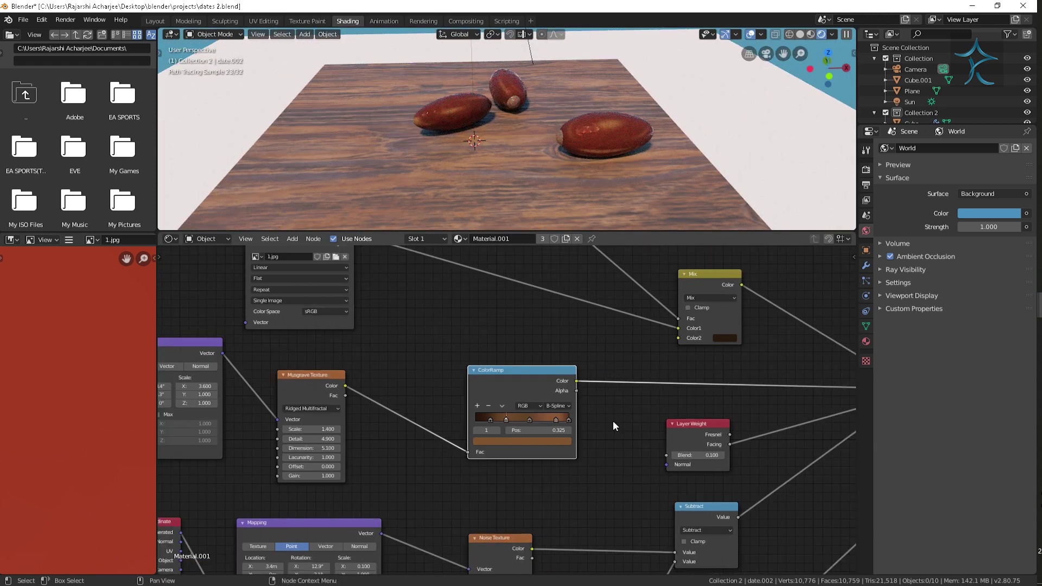
{"action": "scroll", "coordinate": [613, 421], "scroll_direction": "down", "scroll_amount": 1}
{"action": "scroll", "coordinate": [593, 465], "scroll_direction": "down", "scroll_amount": 1}
{"action": "scroll", "coordinate": [540, 430], "scroll_direction": "down", "scroll_amount": 1}
{"action": "middle_click_drag", "start_coordinate": [542, 444], "coordinate": [598, 395]}
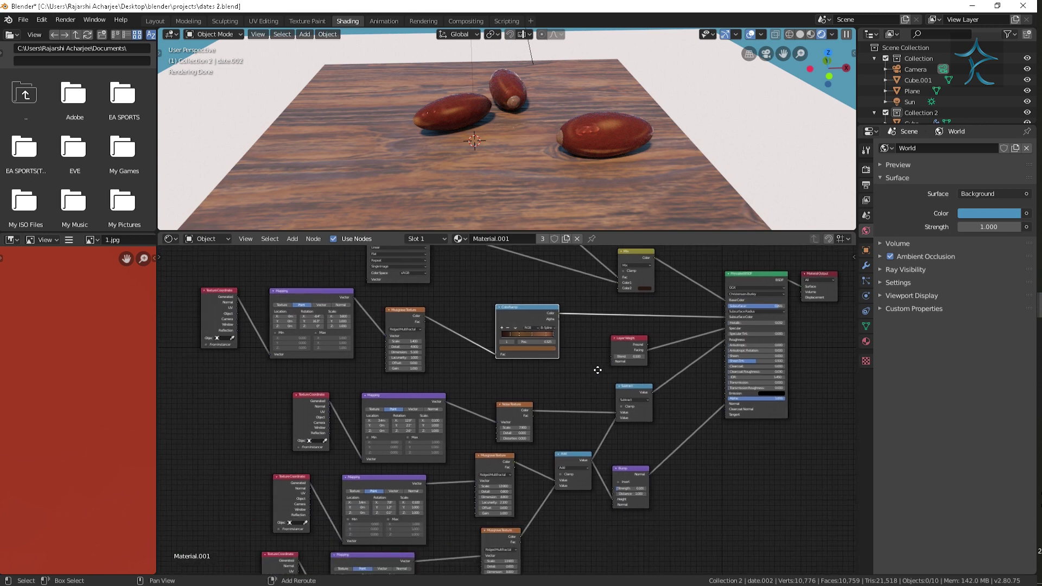
{"action": "scroll", "coordinate": [646, 147], "scroll_direction": "up", "scroll_amount": 3}
{"action": "mouse_move", "coordinate": [744, 164]}
{"action": "middle_mouse_down"}
{"action": "mouse_move", "coordinate": [725, 147]}
{"action": "mouse_move", "coordinate": [680, 141]}
{"action": "mouse_move", "coordinate": [599, 152]}
{"action": "mouse_move", "coordinate": [719, 163]}
{"action": "mouse_move", "coordinate": [751, 142]}
{"action": "middle_mouse_up"}
{"action": "scroll", "coordinate": [765, 152], "scroll_direction": "up", "scroll_amount": 2}
{"action": "scroll", "coordinate": [599, 152], "scroll_direction": "down", "scroll_amount": 2}
{"action": "left_click", "coordinate": [867, 265]}
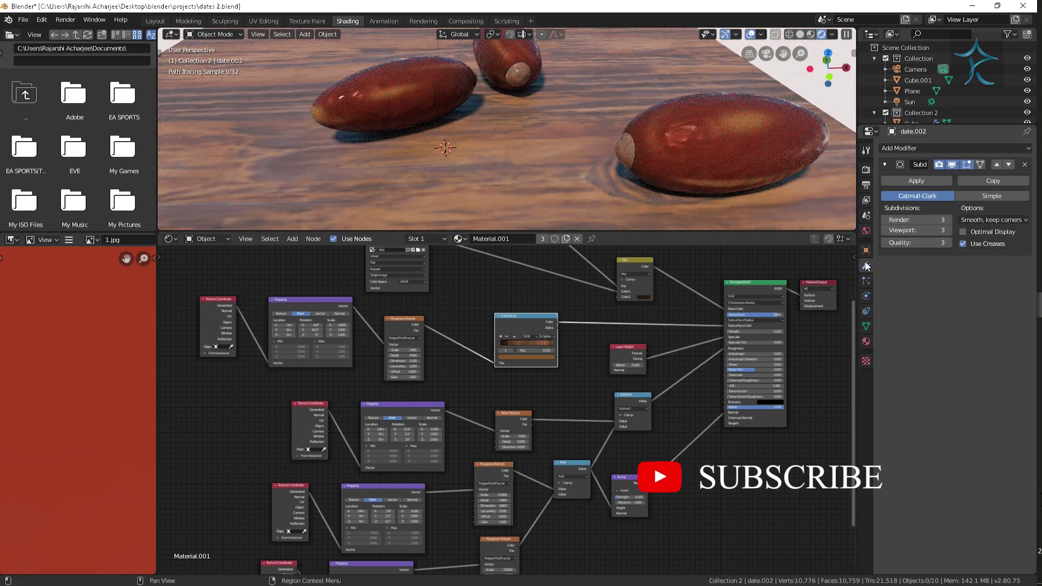
{"action": "mouse_move", "coordinate": [760, 220]}
{"action": "middle_mouse_down"}
{"action": "mouse_move", "coordinate": [713, 165]}
{"action": "mouse_move", "coordinate": [708, 445]}
{"action": "middle_mouse_up"}
{"action": "scroll", "coordinate": [708, 444], "scroll_direction": "up", "scroll_amount": 2}
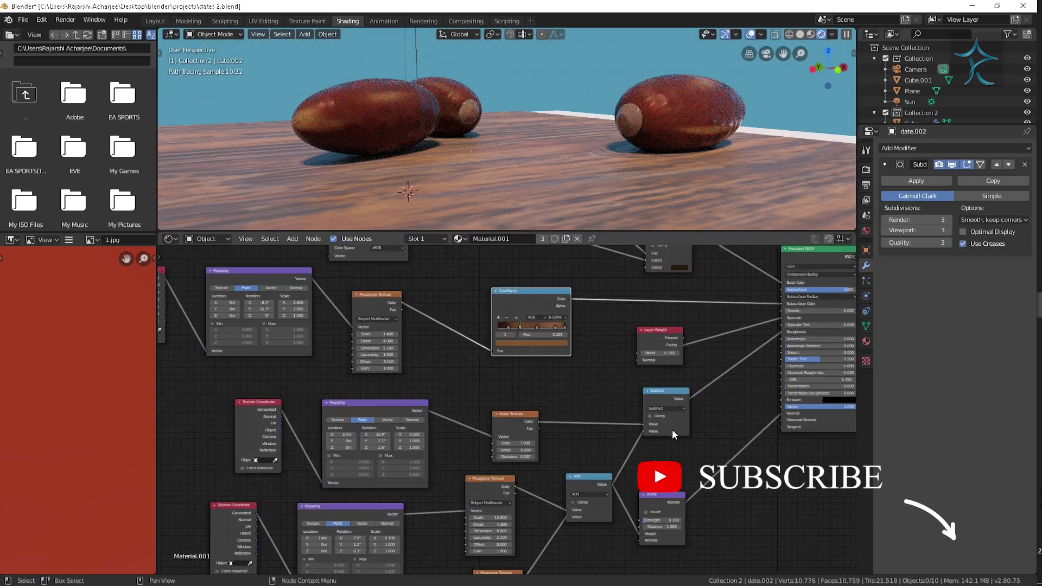
{"action": "scroll", "coordinate": [672, 429], "scroll_direction": "up", "scroll_amount": 2}
{"action": "scroll", "coordinate": [688, 493], "scroll_direction": "up", "scroll_amount": 1}
{"action": "scroll", "coordinate": [698, 481], "scroll_direction": "up", "scroll_amount": 1}
{"action": "mouse_move", "coordinate": [672, 150]}
{"action": "middle_mouse_down"}
{"action": "mouse_move", "coordinate": [666, 178]}
{"action": "mouse_move", "coordinate": [651, 163]}
{"action": "middle_mouse_up"}
{"action": "scroll", "coordinate": [613, 318], "scroll_direction": "down", "scroll_amount": 2}
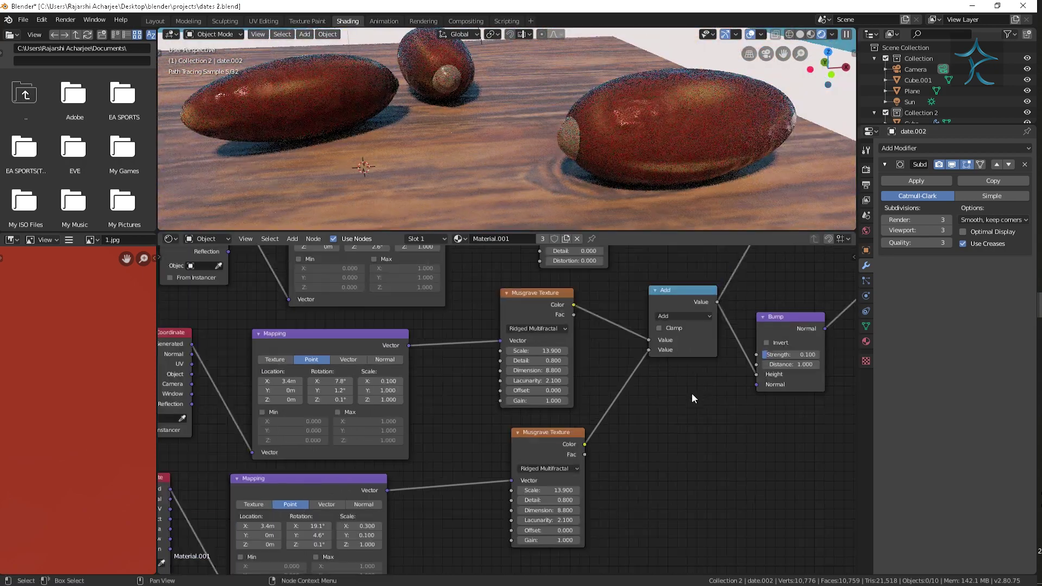
Step: Preview the Add output, set lower Musgrave Scale to 18.1 and mapping Rotation X to 23.8°
{"action": "left_click", "coordinate": [688, 292], "text": "ctrl+shift"}
{"action": "mouse_move", "coordinate": [548, 490]}
{"action": "left_mouse_down"}
{"action": "mouse_move", "coordinate": [570, 490]}
{"action": "mouse_move", "coordinate": [553, 490]}
{"action": "left_mouse_up"}
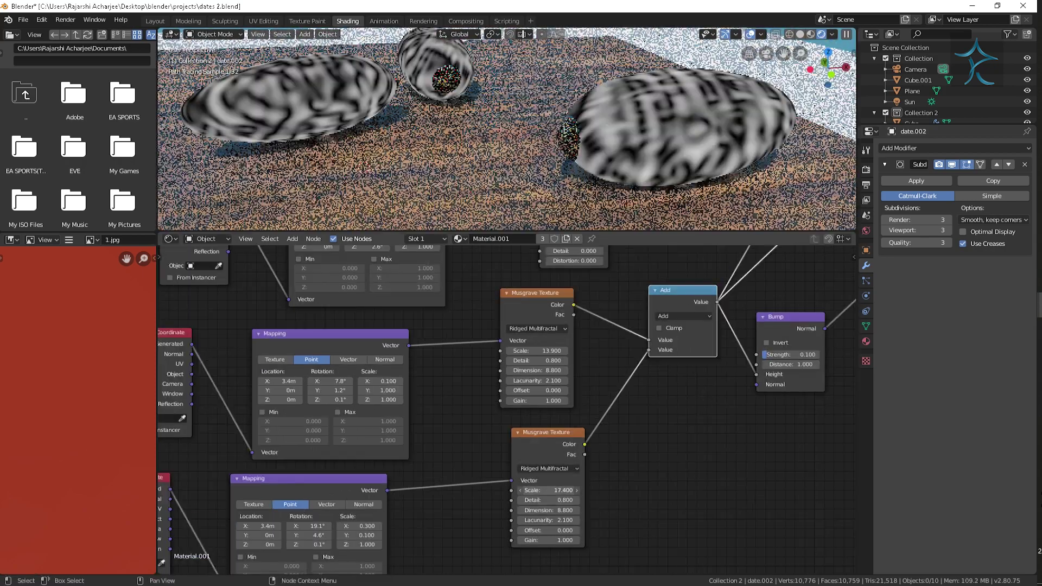
{"action": "left_click_drag", "start_coordinate": [309, 526], "coordinate": [331, 526]}
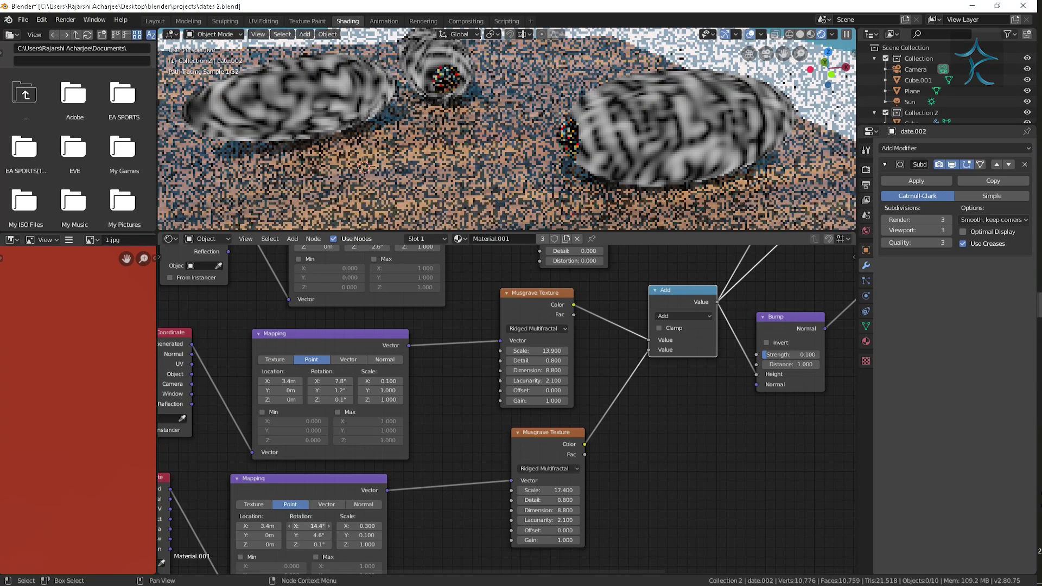
{"action": "left_click_drag", "start_coordinate": [545, 500], "coordinate": [556, 500]}
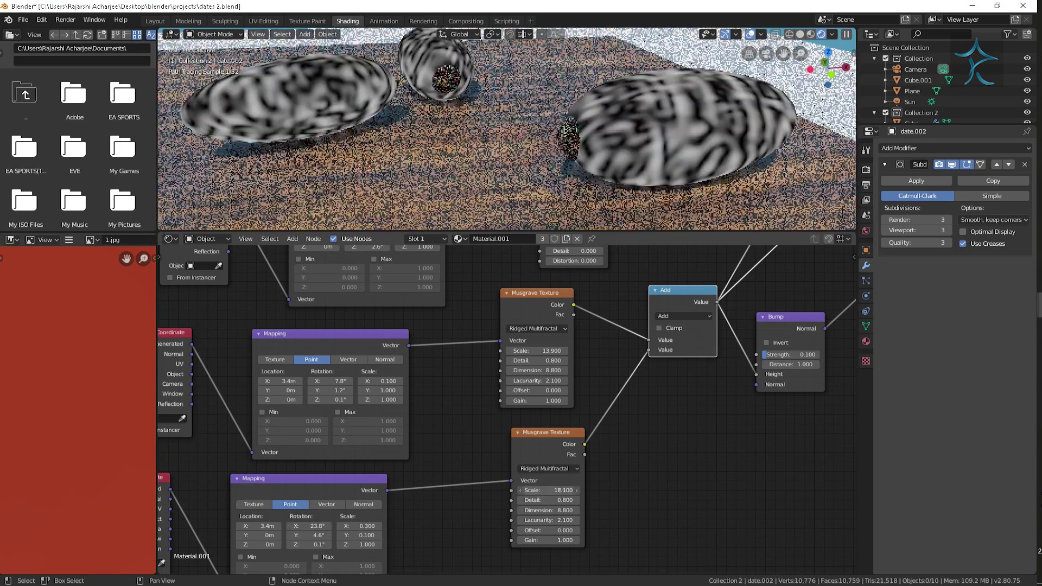
{"action": "scroll", "coordinate": [695, 428], "scroll_direction": "down", "scroll_amount": 1}
{"action": "scroll", "coordinate": [695, 428], "scroll_direction": "down", "scroll_amount": 1}
{"action": "scroll", "coordinate": [725, 427], "scroll_direction": "down", "scroll_amount": 1}
{"action": "scroll", "coordinate": [725, 424], "scroll_direction": "down", "scroll_amount": 1}
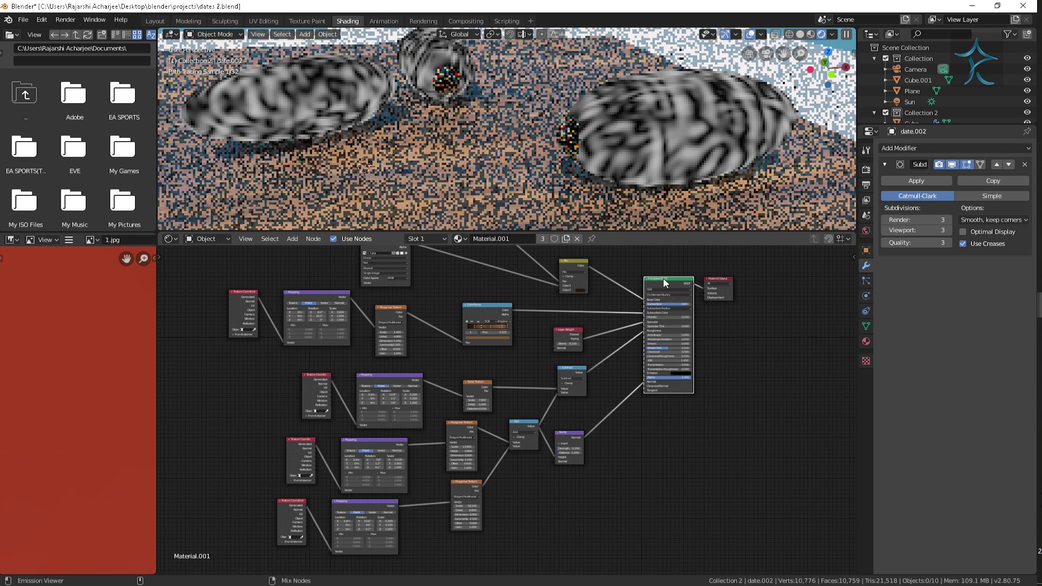
{"action": "scroll", "coordinate": [674, 208], "scroll_direction": "up", "scroll_amount": 1}
{"action": "scroll", "coordinate": [673, 190], "scroll_direction": "up", "scroll_amount": 1}
{"action": "scroll", "coordinate": [673, 192], "scroll_direction": "down", "scroll_amount": 1}
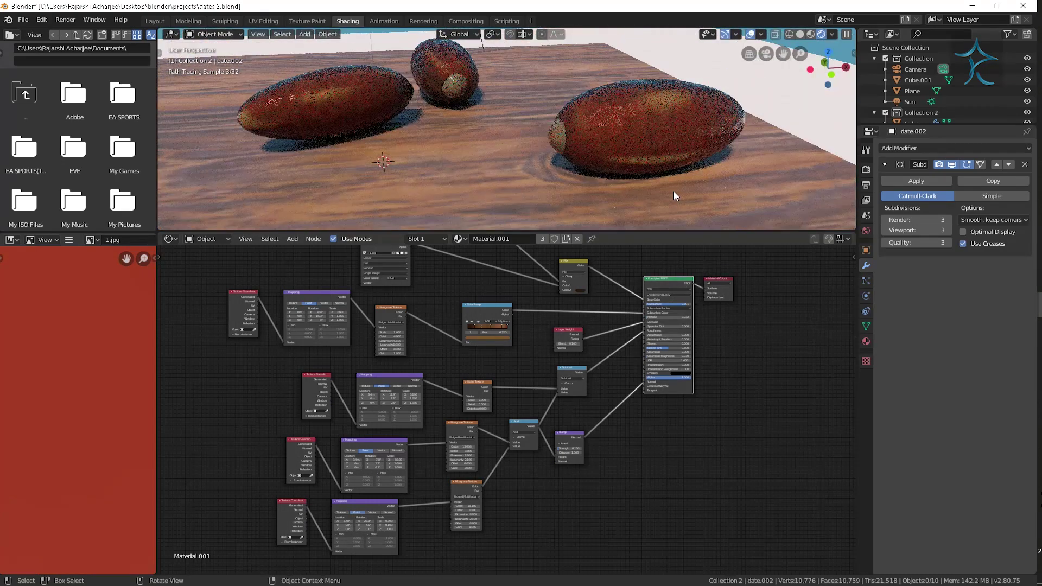
{"action": "scroll", "coordinate": [668, 187], "scroll_direction": "up", "scroll_amount": 1}
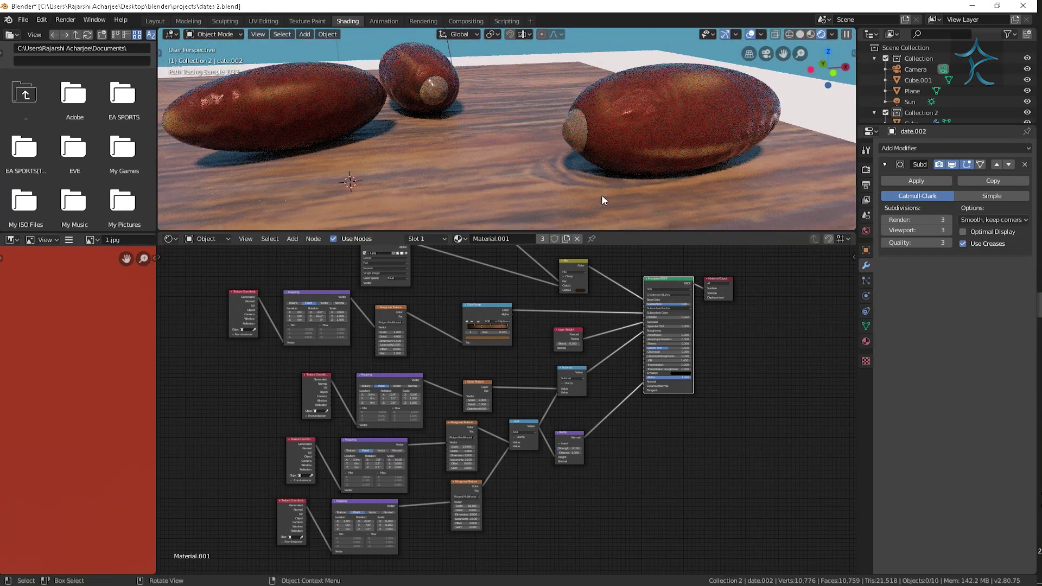
Step: Select the date's end cap and bring its material nodes into view
{"action": "left_click", "coordinate": [576, 132]}
{"action": "scroll", "coordinate": [509, 423], "scroll_direction": "up", "scroll_amount": 2}
{"action": "middle_click_drag", "start_coordinate": [509, 422], "coordinate": [624, 426]}
{"action": "scroll", "coordinate": [619, 426], "scroll_direction": "up", "scroll_amount": 1}
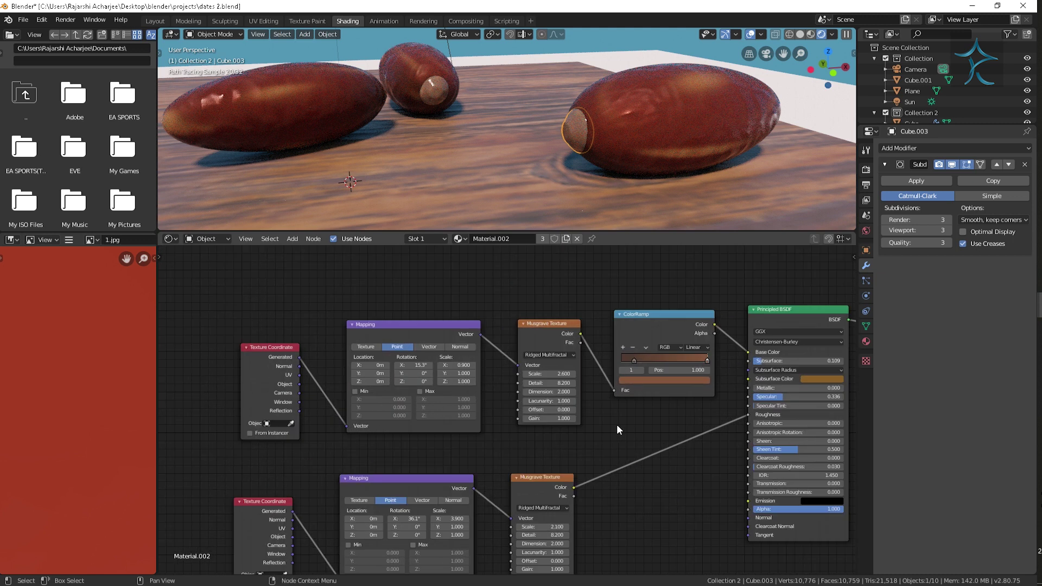
{"action": "scroll", "coordinate": [624, 440], "scroll_direction": "up", "scroll_amount": 1}
{"action": "scroll", "coordinate": [632, 461], "scroll_direction": "up", "scroll_amount": 1}
Step: Warm and lighten one cap colour ramp stop and darken the right-hand stop's brown
{"action": "left_click", "coordinate": [701, 385]}
{"action": "left_click", "coordinate": [671, 408]}
{"action": "left_click", "coordinate": [653, 311]}
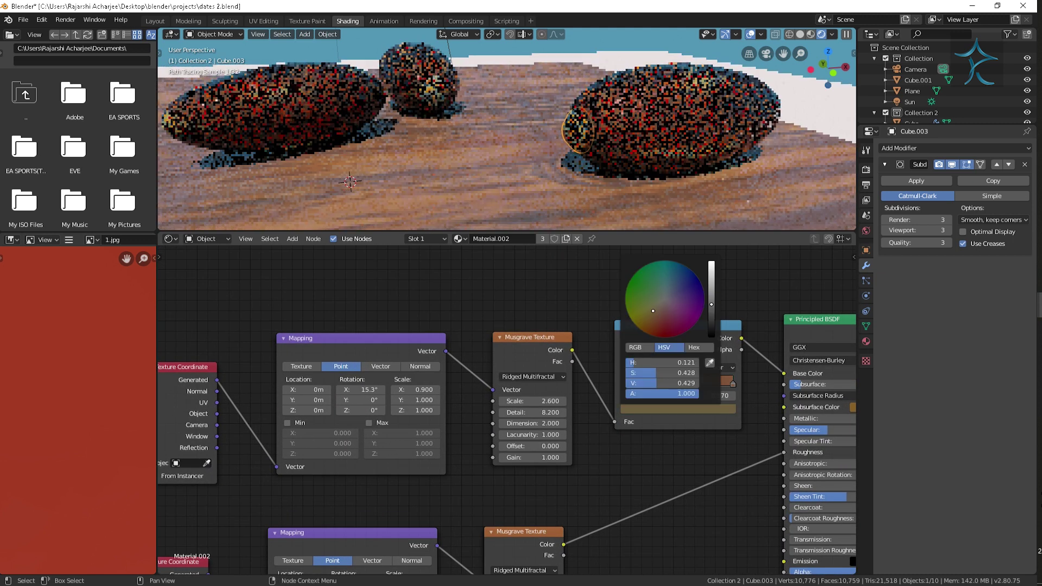
{"action": "left_click_drag", "start_coordinate": [712, 305], "coordinate": [711, 290]}
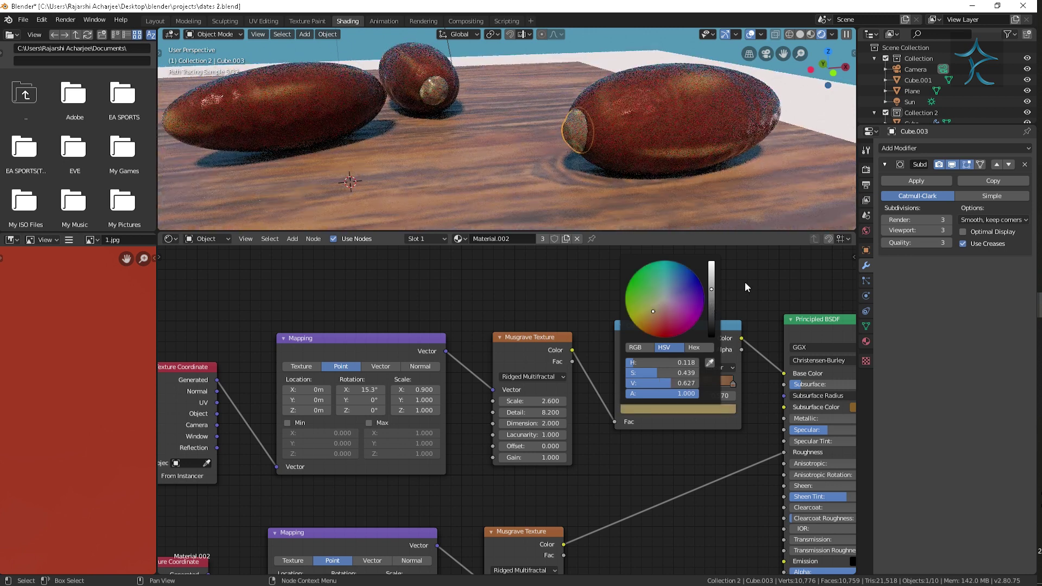
{"action": "left_click", "coordinate": [679, 380]}
{"action": "left_click", "coordinate": [671, 408]}
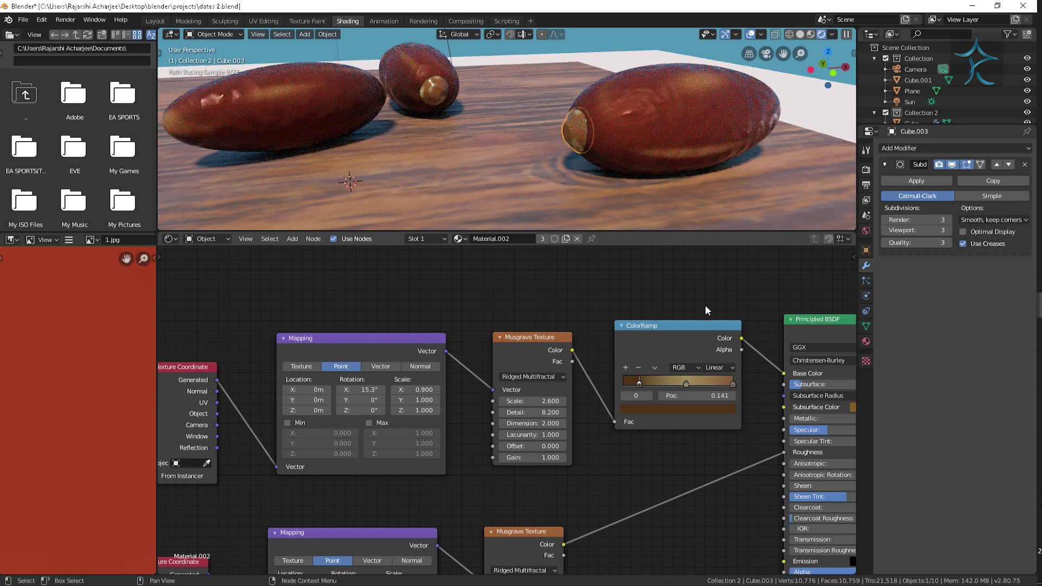
{"action": "left_click", "coordinate": [731, 382]}
{"action": "left_click", "coordinate": [691, 410]}
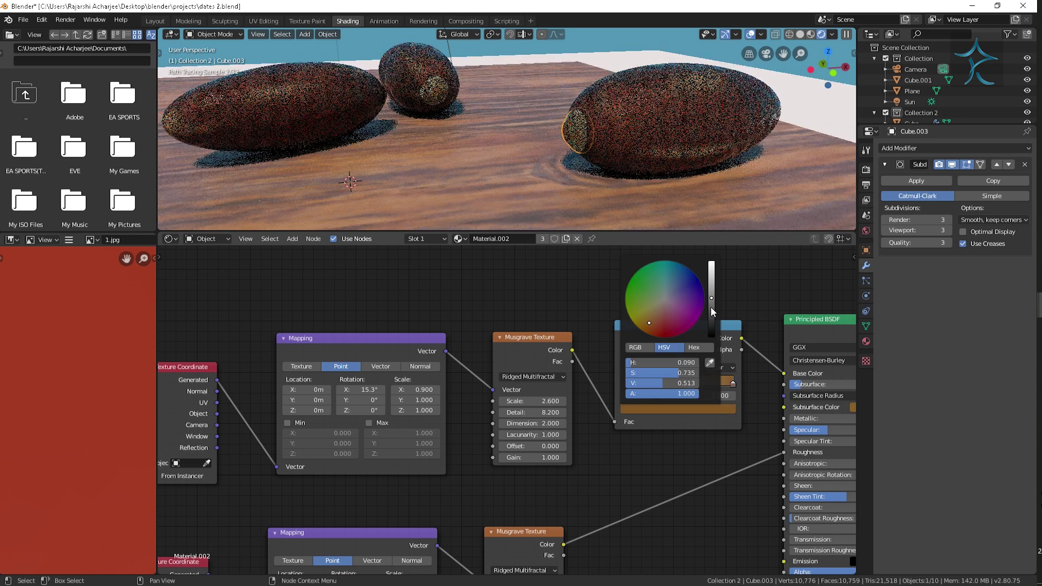
{"action": "left_click_drag", "start_coordinate": [710, 311], "coordinate": [709, 316]}
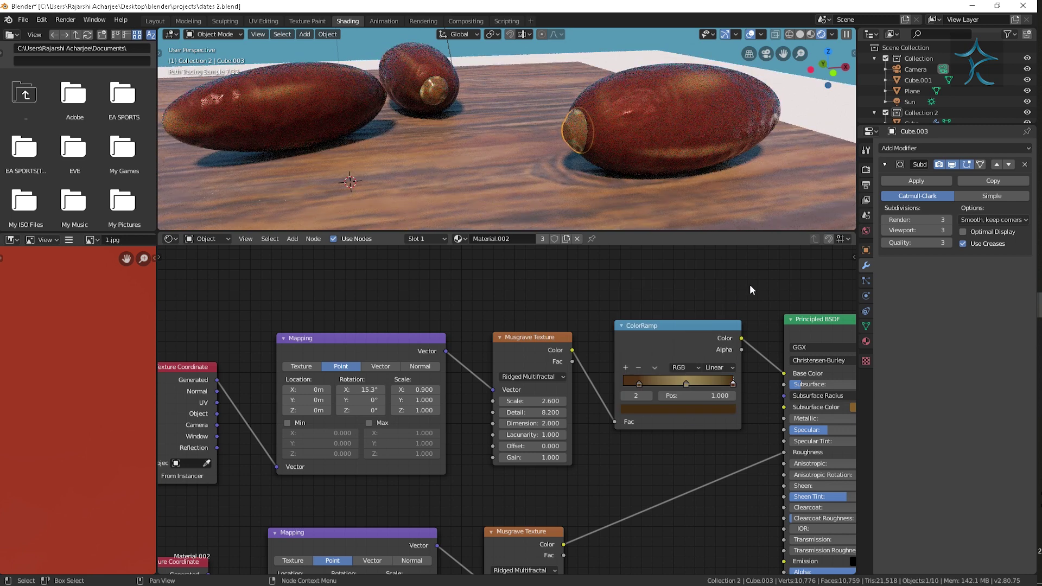
Step: Recentre the cap material nodes and box-select the left-hand texture nodes
{"action": "scroll", "coordinate": [783, 419], "scroll_direction": "down", "scroll_amount": 1}
{"action": "scroll", "coordinate": [669, 450], "scroll_direction": "up", "scroll_amount": 1}
{"action": "middle_click_drag", "start_coordinate": [670, 450], "coordinate": [578, 438]}
{"action": "scroll", "coordinate": [607, 480], "scroll_direction": "down", "scroll_amount": 2}
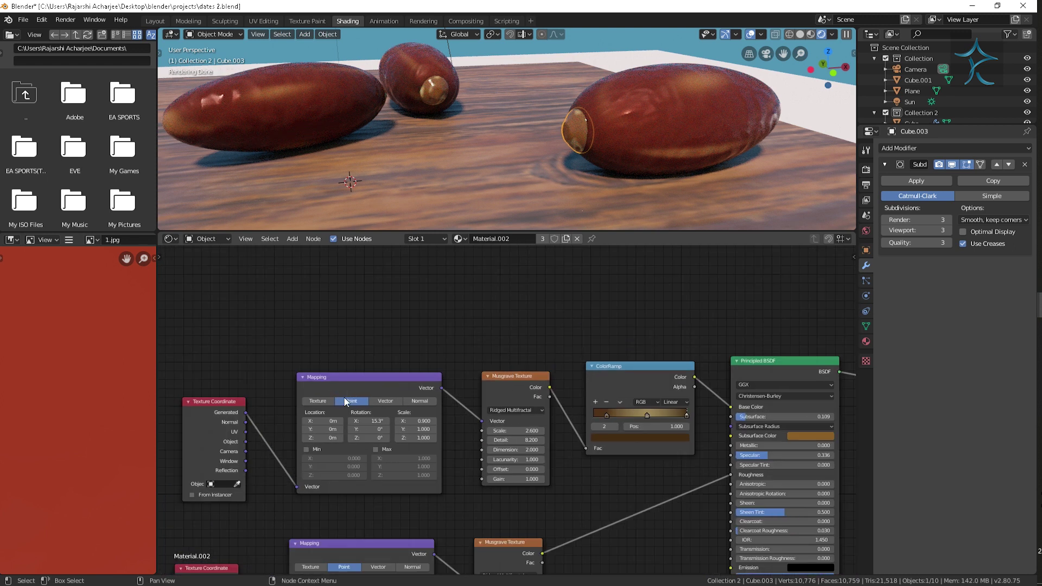
{"action": "left_click_drag", "start_coordinate": [203, 347], "coordinate": [640, 492]}
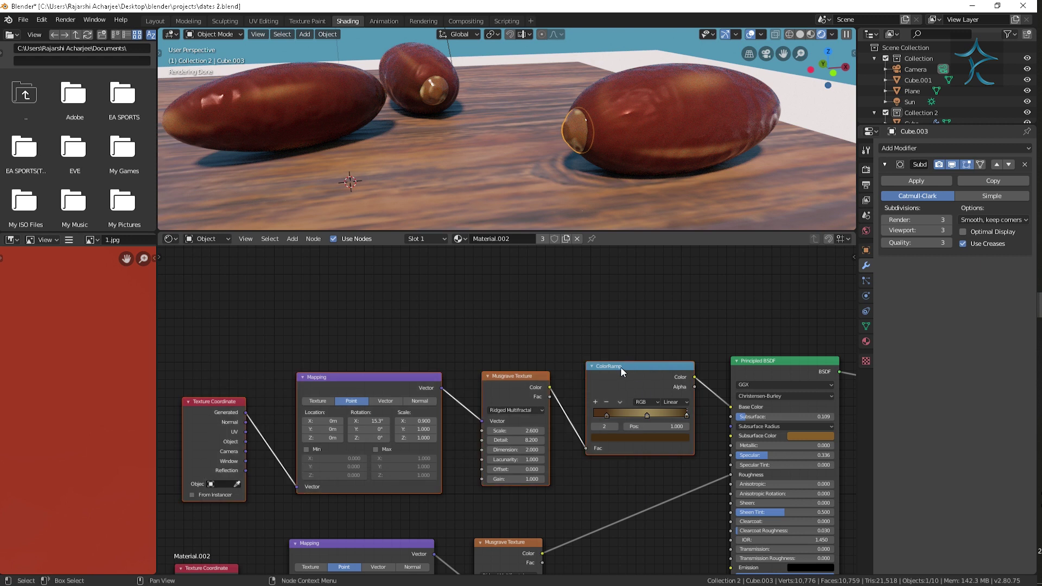
Step: Move the texture nodes aside and add a Layer Weight node beside the shader
{"action": "left_click_drag", "start_coordinate": [620, 367], "coordinate": [579, 317]}
{"action": "scroll", "coordinate": [653, 465], "scroll_direction": "up", "scroll_amount": 2}
{"action": "middle_click_drag", "start_coordinate": [654, 470], "coordinate": [510, 413]}
{"action": "key", "text": "shift+a"}
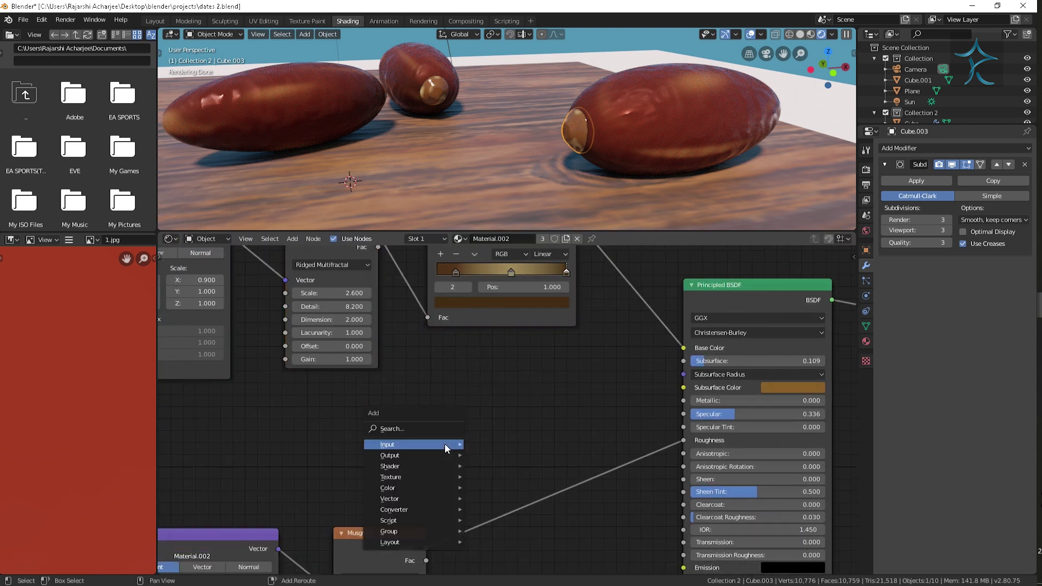
{"action": "mouse_move", "coordinate": [411, 445]}
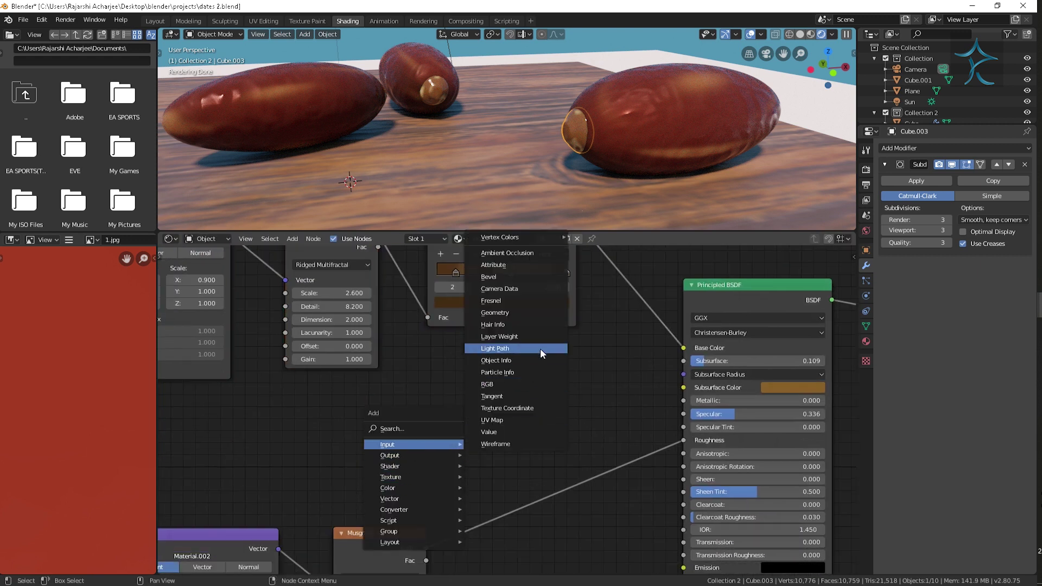
{"action": "left_click", "coordinate": [542, 341]}
{"action": "left_click", "coordinate": [473, 392]}
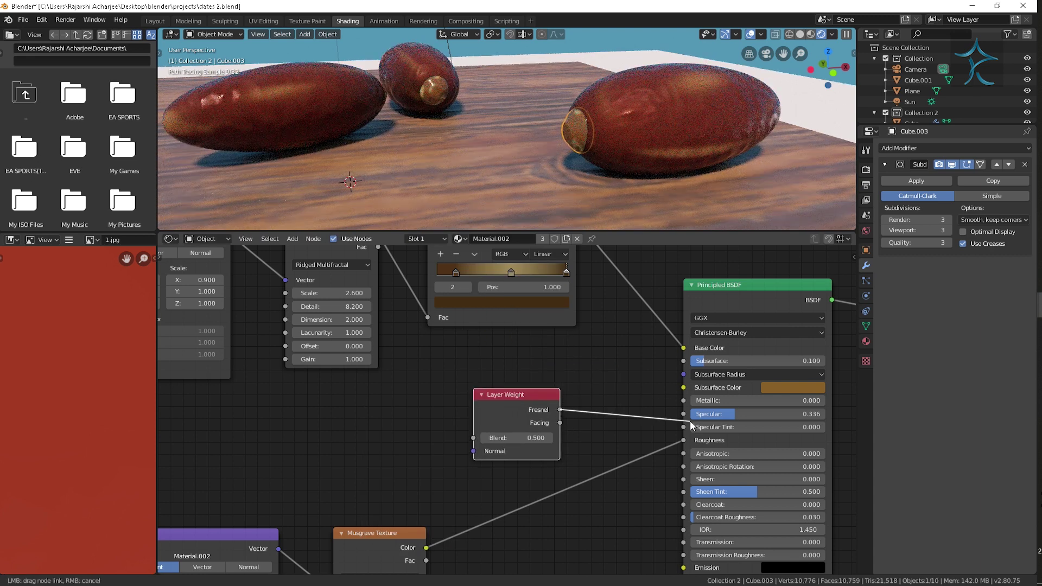
Step: Wire Layer Weight Facing into Principled BSDF Specular with Blend set to 0.3
{"action": "left_click_drag", "start_coordinate": [691, 425], "coordinate": [689, 418]}
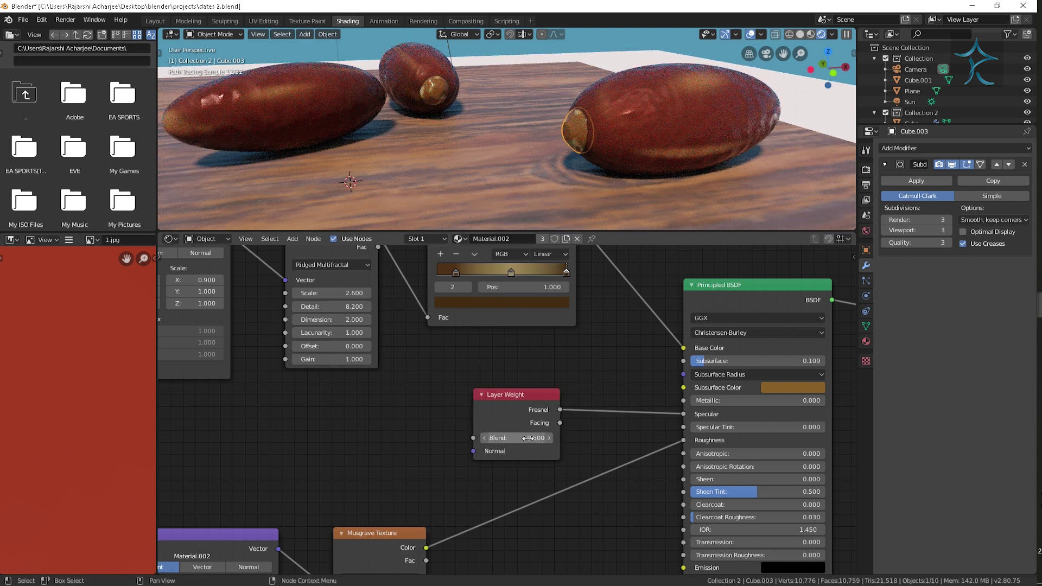
{"action": "left_click_drag", "start_coordinate": [694, 408], "coordinate": [687, 428]}
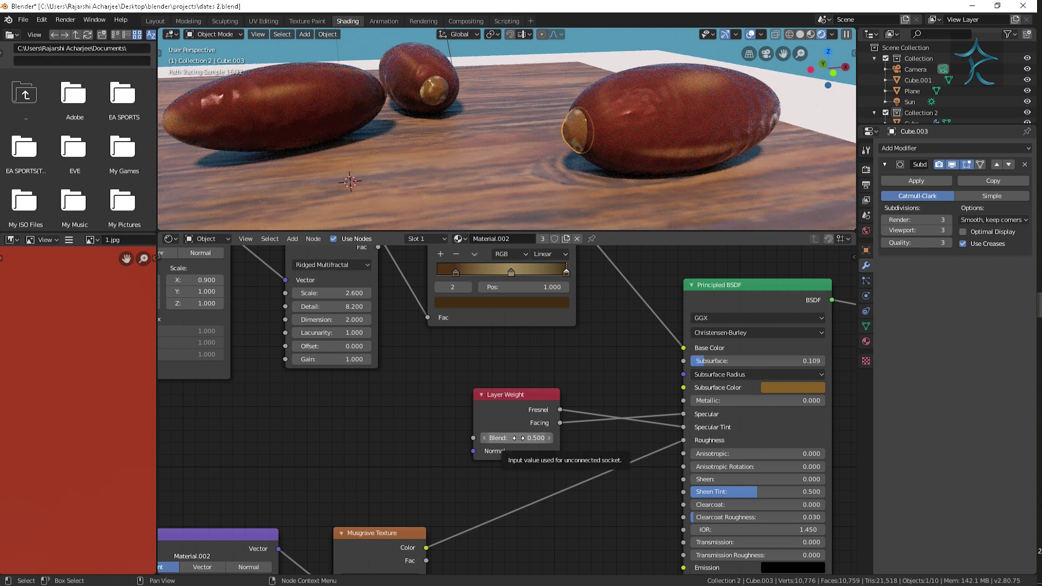
{"action": "key", "text": "ctrl+z"}
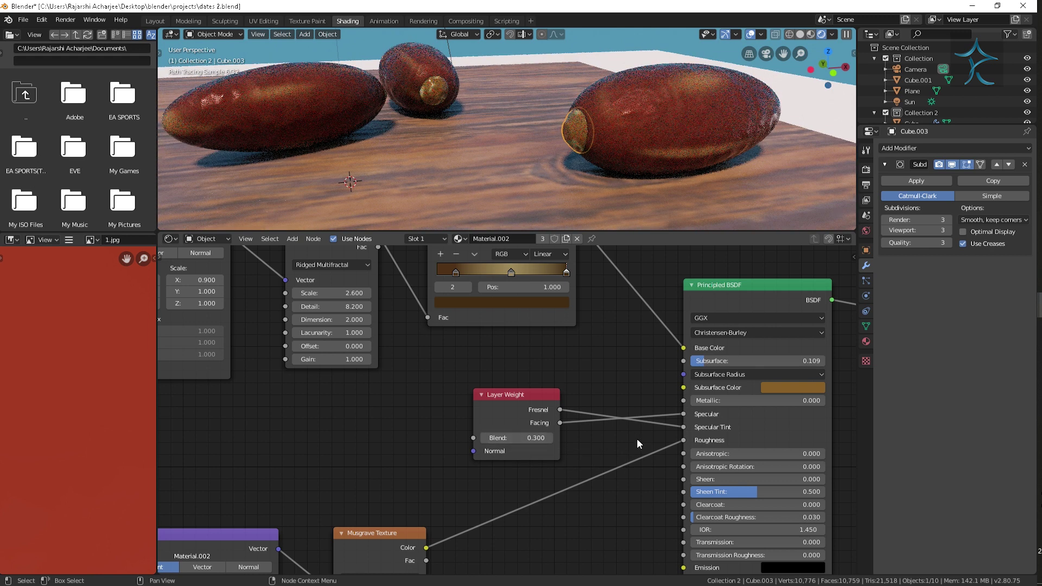
{"action": "key", "text": "ctrl+z"}
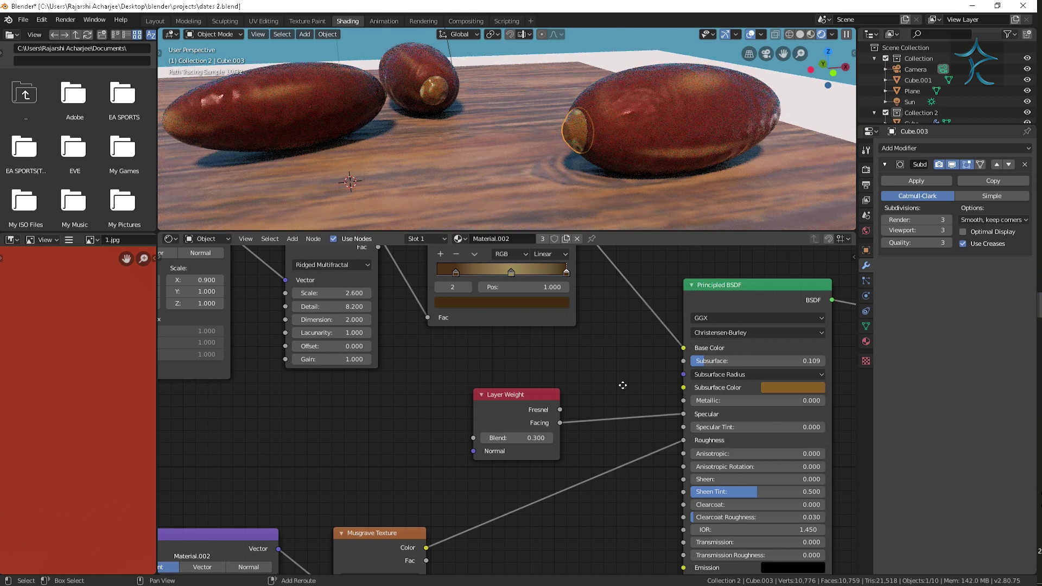
{"action": "middle_click_drag", "start_coordinate": [623, 385], "coordinate": [522, 413]}
Step: Move the first cap ramp stop to 0.277 and make it darker and less saturated
{"action": "left_click_drag", "start_coordinate": [489, 359], "coordinate": [508, 361]}
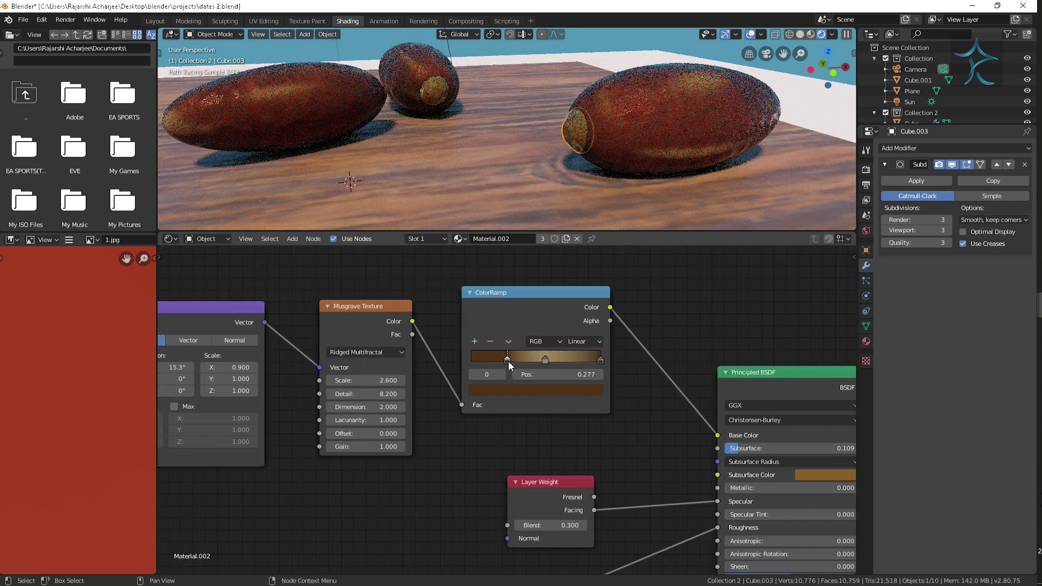
{"action": "left_click", "coordinate": [535, 389]}
{"action": "left_click", "coordinate": [575, 289]}
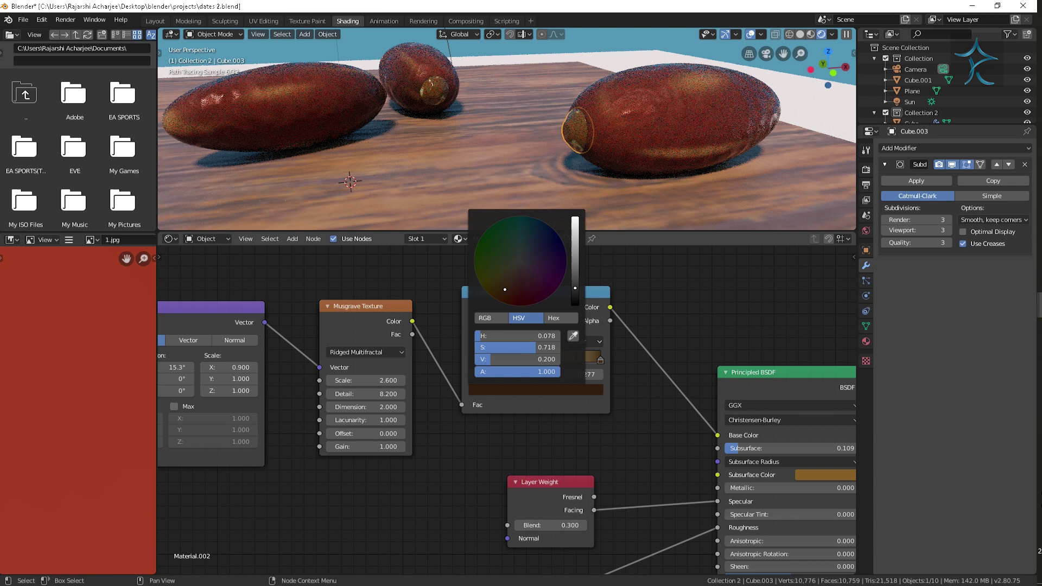
{"action": "left_click_drag", "start_coordinate": [504, 347], "coordinate": [478, 348]}
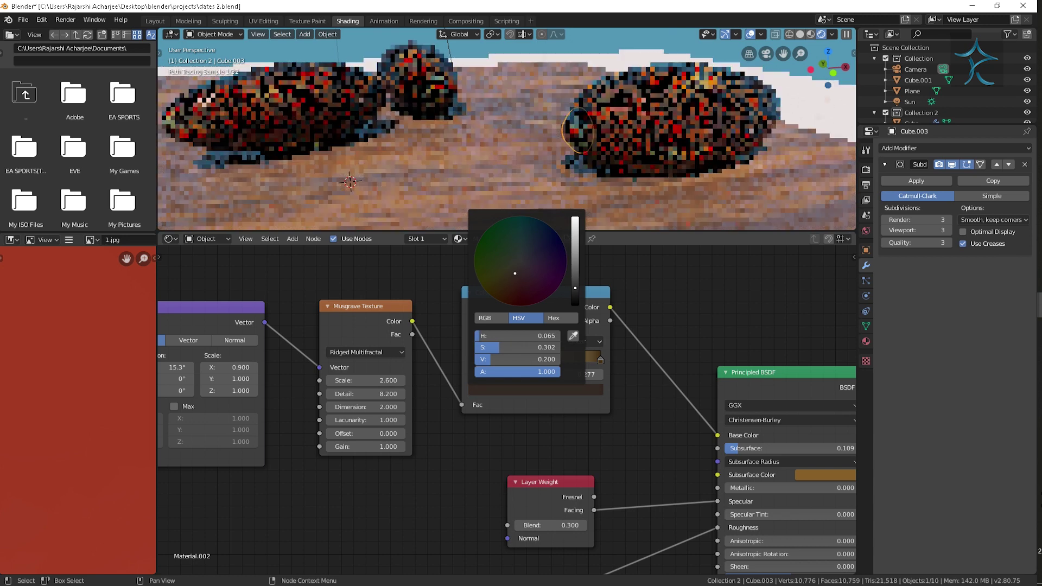
{"action": "left_click_drag", "start_coordinate": [513, 276], "coordinate": [512, 278]}
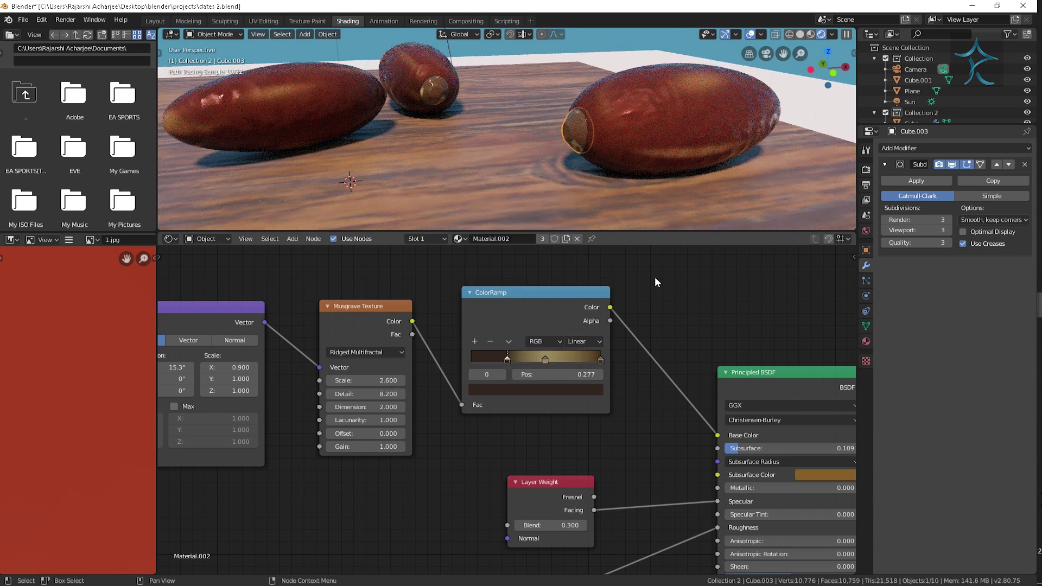
Step: Slightly adjust the middle stop's colour and the right stop's brightness
{"action": "left_click", "coordinate": [545, 361]}
{"action": "left_click", "coordinate": [526, 390]}
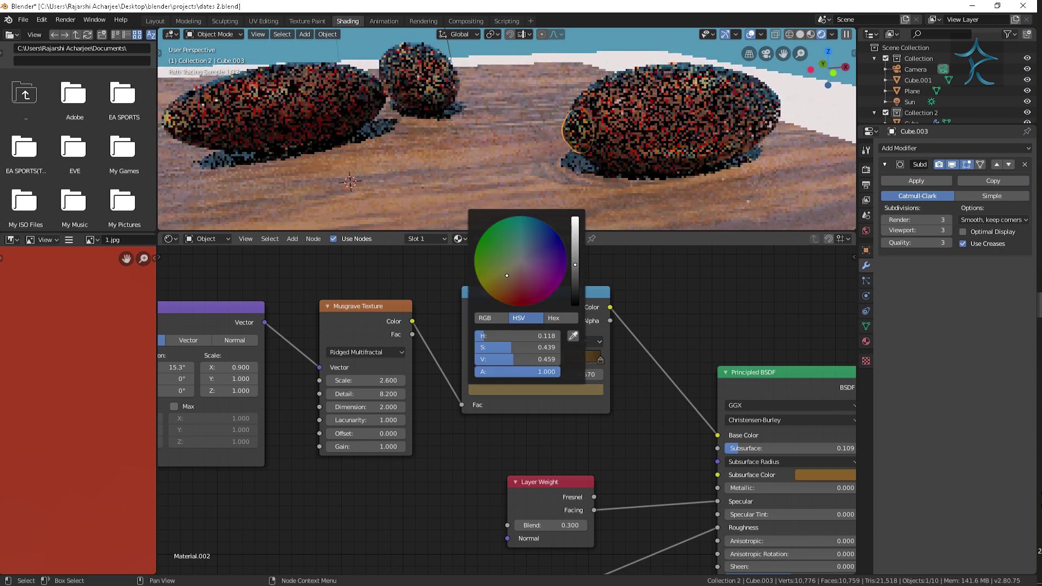
{"action": "left_click", "coordinate": [531, 278]}
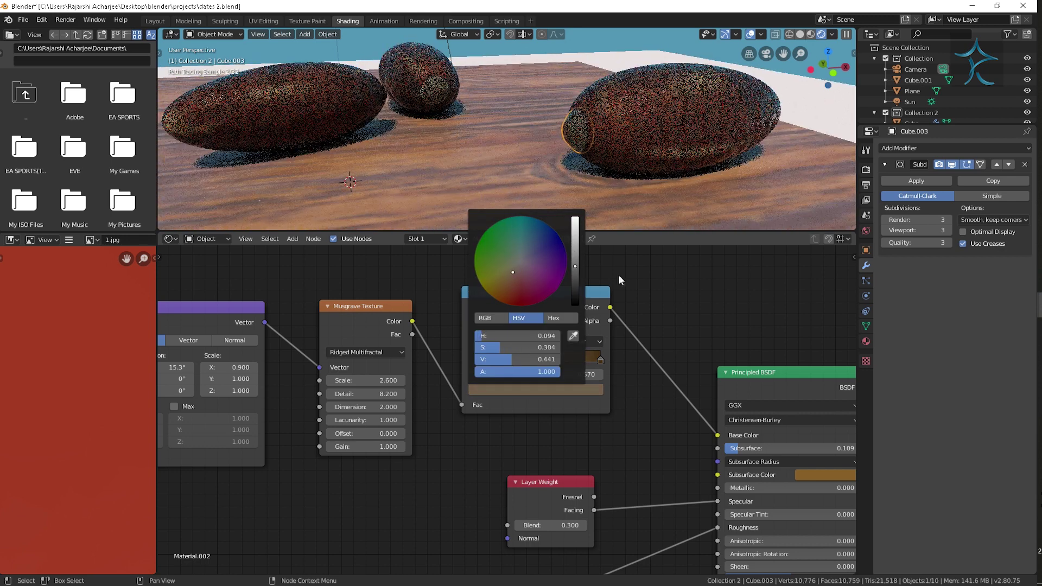
{"action": "left_click", "coordinate": [600, 361]}
{"action": "left_click", "coordinate": [554, 390]}
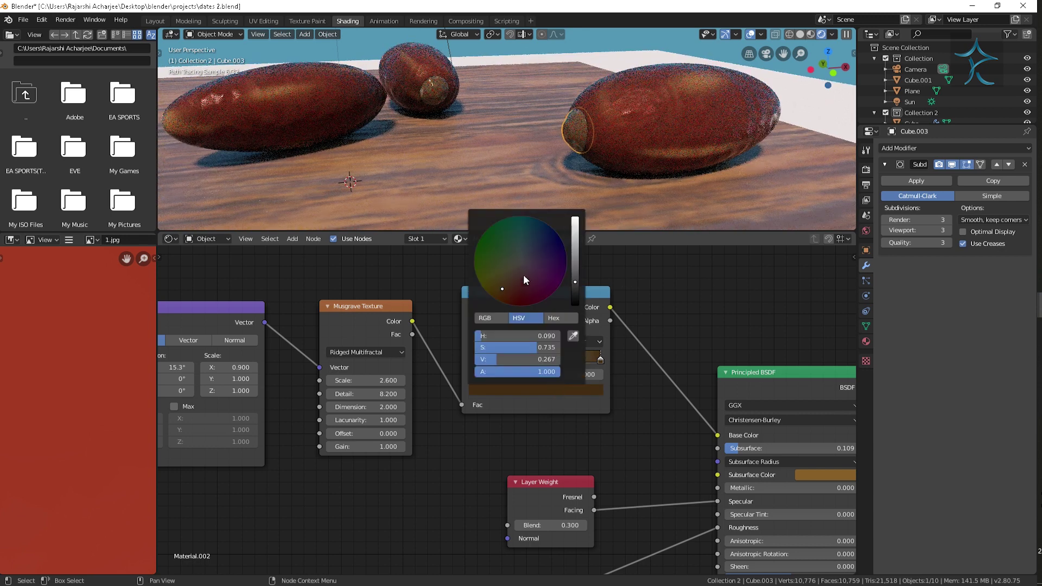
{"action": "left_click", "coordinate": [574, 292]}
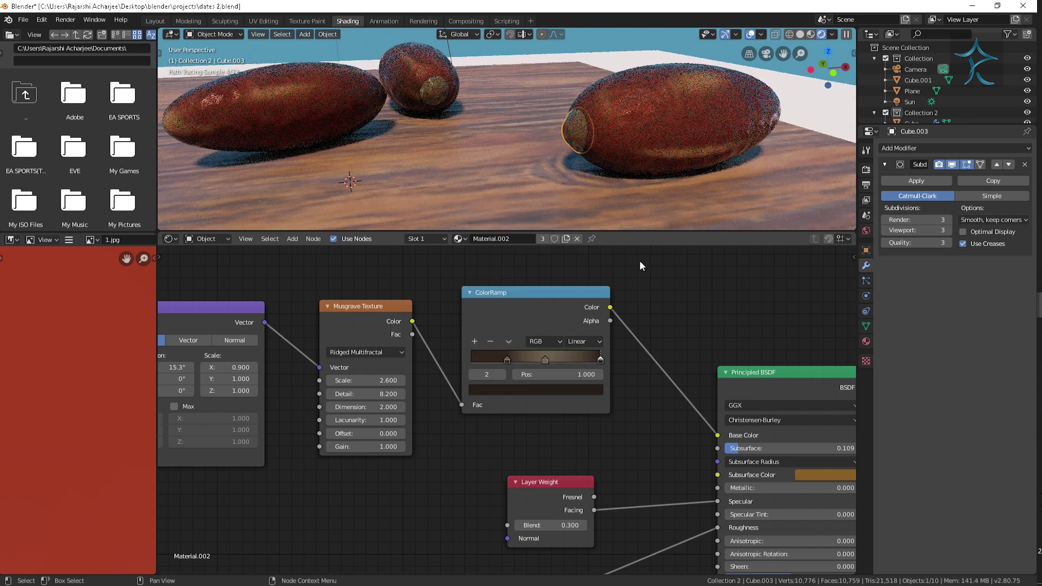
Step: Nudge the middle stop to 0.589 and set the ramp interpolation to B-Spline
{"action": "key", "text": "g"}
{"action": "left_click", "coordinate": [555, 360]}
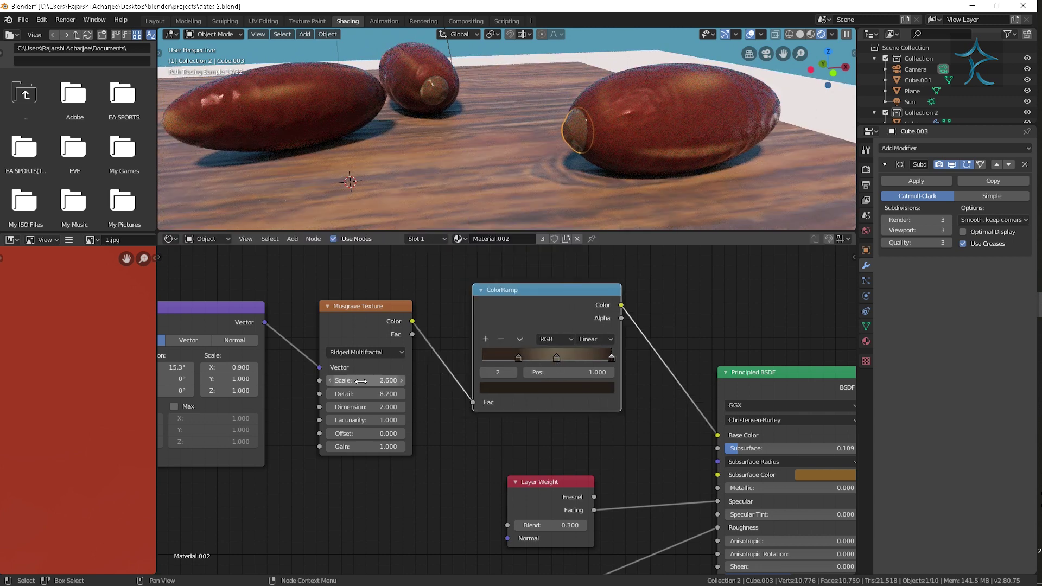
{"action": "left_click_drag", "start_coordinate": [554, 357], "coordinate": [556, 358]}
{"action": "left_click", "coordinate": [599, 337]}
{"action": "left_click", "coordinate": [616, 390]}
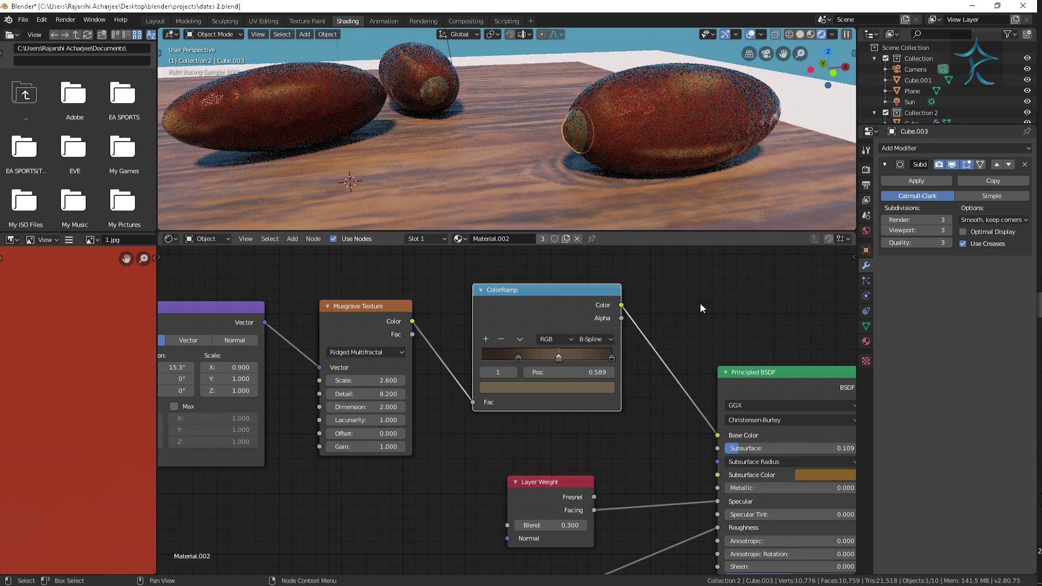
{"action": "left_click", "coordinate": [678, 195]}
{"action": "mouse_move", "coordinate": [678, 195]}
{"action": "middle_mouse_down"}
{"action": "mouse_move", "coordinate": [602, 173]}
{"action": "mouse_move", "coordinate": [551, 191]}
{"action": "middle_mouse_up"}
Step: From the camera view, select the bottom date (date.002) and make its skin bump slightly stronger
{"action": "key", "text": "KP_0"}
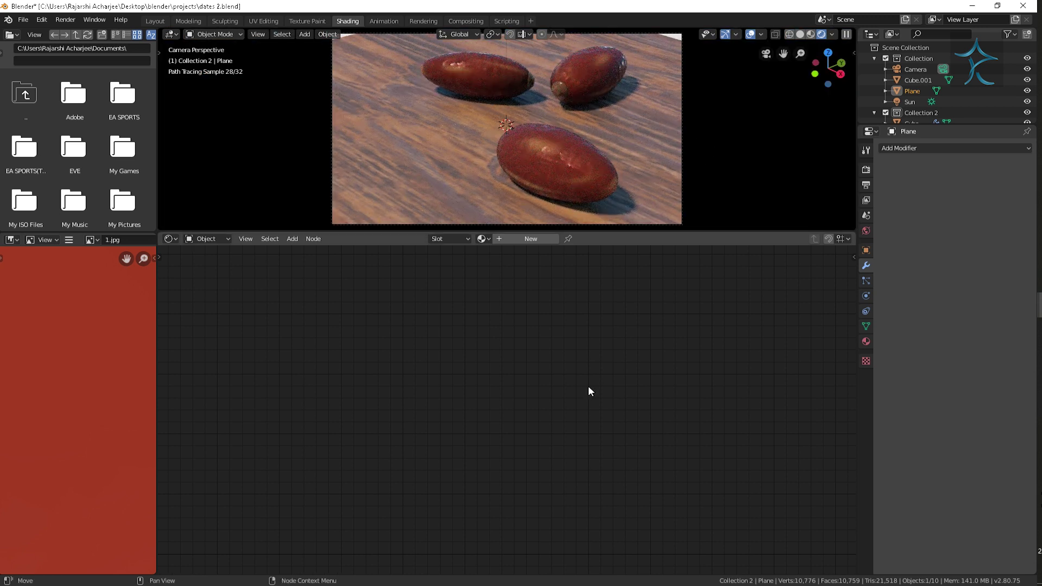
{"action": "left_click", "coordinate": [613, 192]}
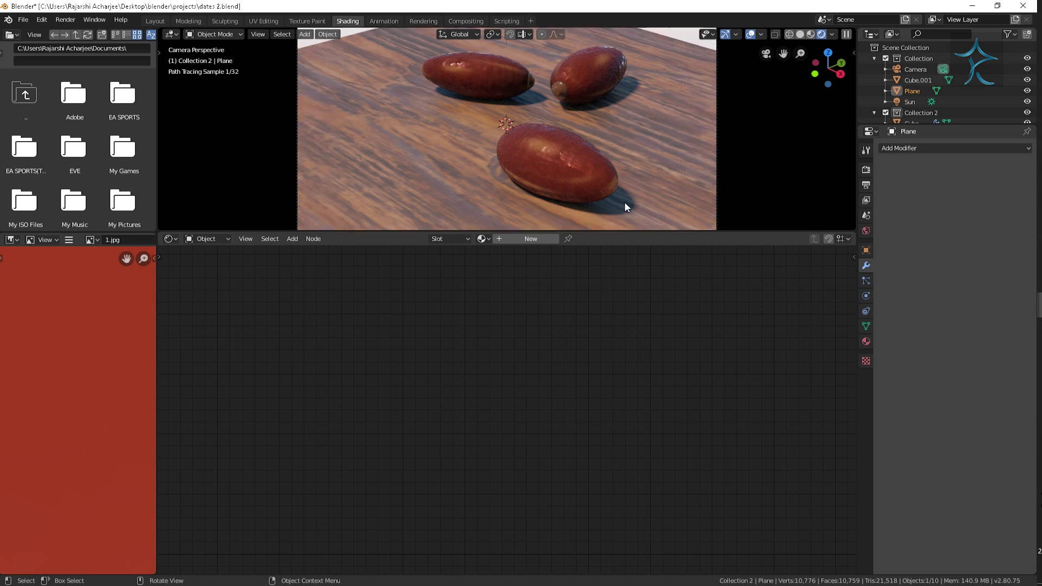
{"action": "mouse_move", "coordinate": [570, 465]}
{"action": "left_mouse_down"}
{"action": "mouse_move", "coordinate": [598, 465]}
{"action": "mouse_move", "coordinate": [583, 465]}
{"action": "mouse_move", "coordinate": [659, 407]}
{"action": "left_mouse_up"}
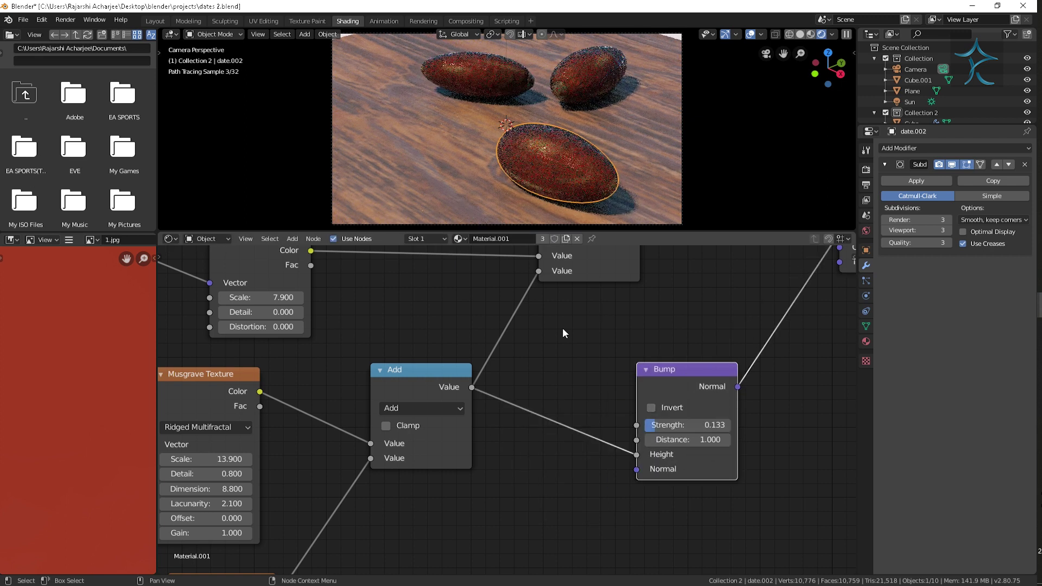
{"action": "middle_click_drag", "start_coordinate": [539, 378], "coordinate": [632, 394]}
Step: Set the second Musgrave texture to Scale 9.800, Dimension 12.000 and Lacunarity 1.500
{"action": "mouse_move", "coordinate": [549, 411]}
{"action": "middle_mouse_down"}
{"action": "mouse_move", "coordinate": [624, 410]}
{"action": "mouse_move", "coordinate": [742, 293]}
{"action": "middle_mouse_up"}
{"action": "left_click_drag", "start_coordinate": [658, 530], "coordinate": [649, 491]}
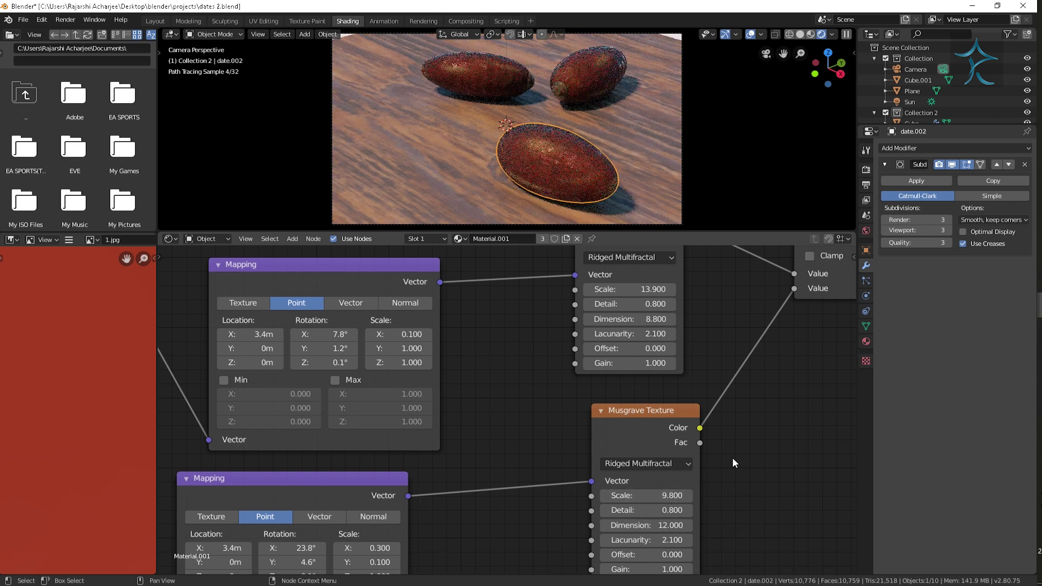
{"action": "middle_click_drag", "start_coordinate": [756, 483], "coordinate": [759, 420]}
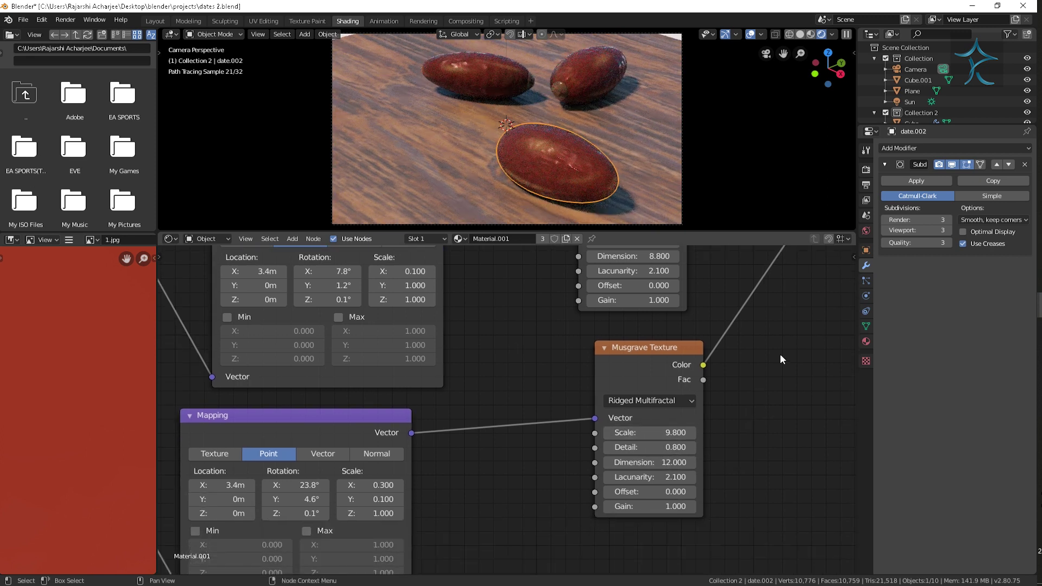
{"action": "left_click_drag", "start_coordinate": [651, 477], "coordinate": [629, 477]}
Step: Review the Texture Coordinate, Noise, Subtract and Bump nodes, nudging the Noise Texture into place
{"action": "mouse_move", "coordinate": [452, 480]}
{"action": "middle_mouse_down"}
{"action": "mouse_move", "coordinate": [773, 454]}
{"action": "mouse_move", "coordinate": [631, 560]}
{"action": "middle_mouse_up"}
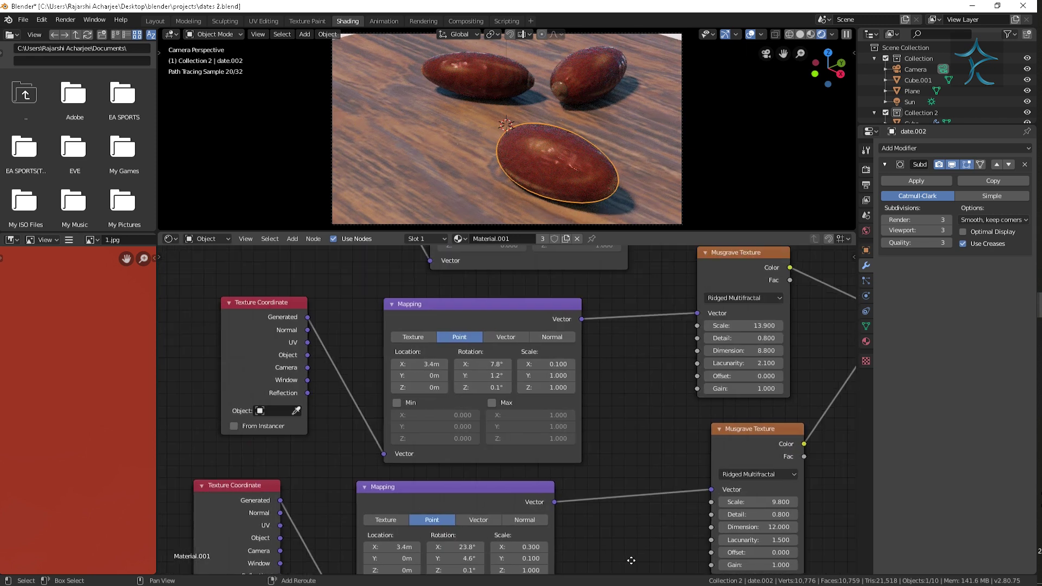
{"action": "mouse_move", "coordinate": [609, 417]}
{"action": "middle_mouse_down"}
{"action": "mouse_move", "coordinate": [572, 461]}
{"action": "mouse_move", "coordinate": [452, 549]}
{"action": "middle_mouse_up"}
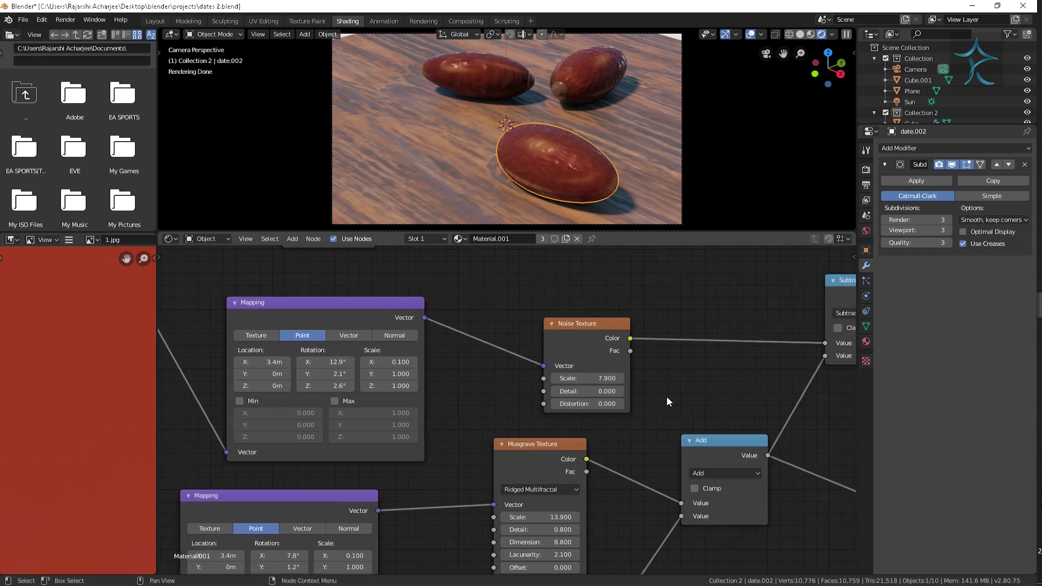
{"action": "mouse_move", "coordinate": [688, 303]}
{"action": "middle_mouse_down"}
{"action": "mouse_move", "coordinate": [508, 318]}
{"action": "mouse_move", "coordinate": [682, 331]}
{"action": "middle_mouse_up"}
{"action": "left_click_drag", "start_coordinate": [605, 365], "coordinate": [558, 355]}
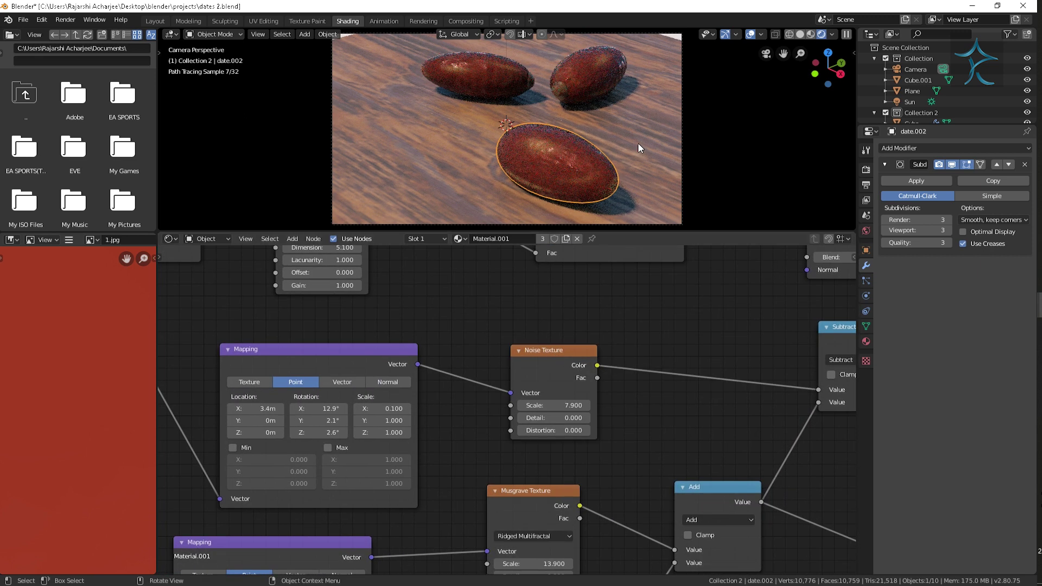
Step: Inspect the date up close, then return to the camera view to check the result
{"action": "scroll", "coordinate": [637, 142], "scroll_direction": "up", "scroll_amount": 2}
{"action": "mouse_move", "coordinate": [637, 143]}
{"action": "middle_mouse_down"}
{"action": "mouse_move", "coordinate": [708, 147]}
{"action": "mouse_move", "coordinate": [707, 172]}
{"action": "mouse_move", "coordinate": [724, 165]}
{"action": "mouse_move", "coordinate": [714, 181]}
{"action": "mouse_move", "coordinate": [649, 187]}
{"action": "mouse_move", "coordinate": [666, 153]}
{"action": "middle_mouse_up"}
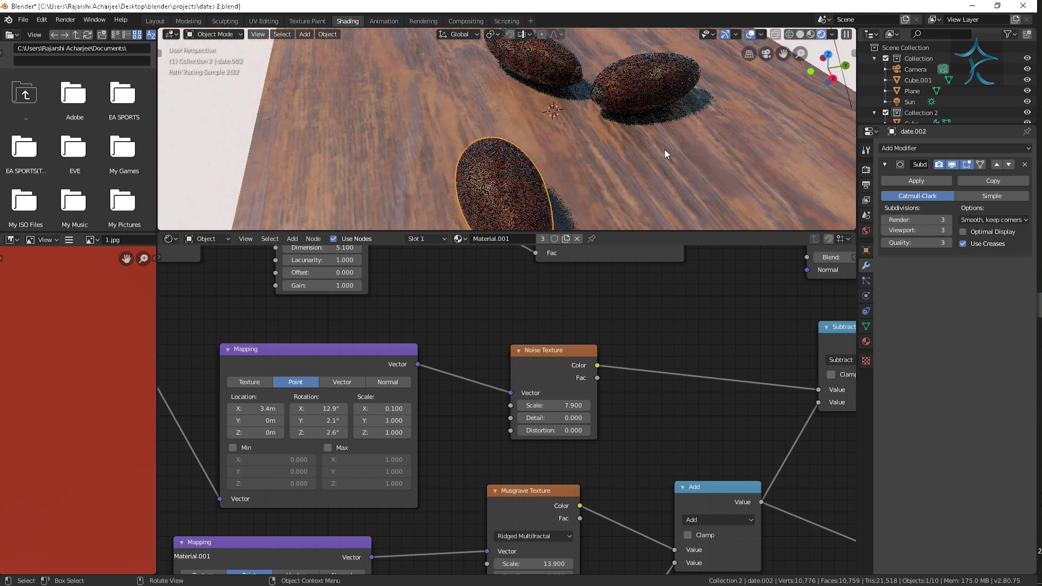
{"action": "key", "text": "KP_0"}
{"action": "scroll", "coordinate": [689, 314], "scroll_direction": "down", "scroll_amount": 2}
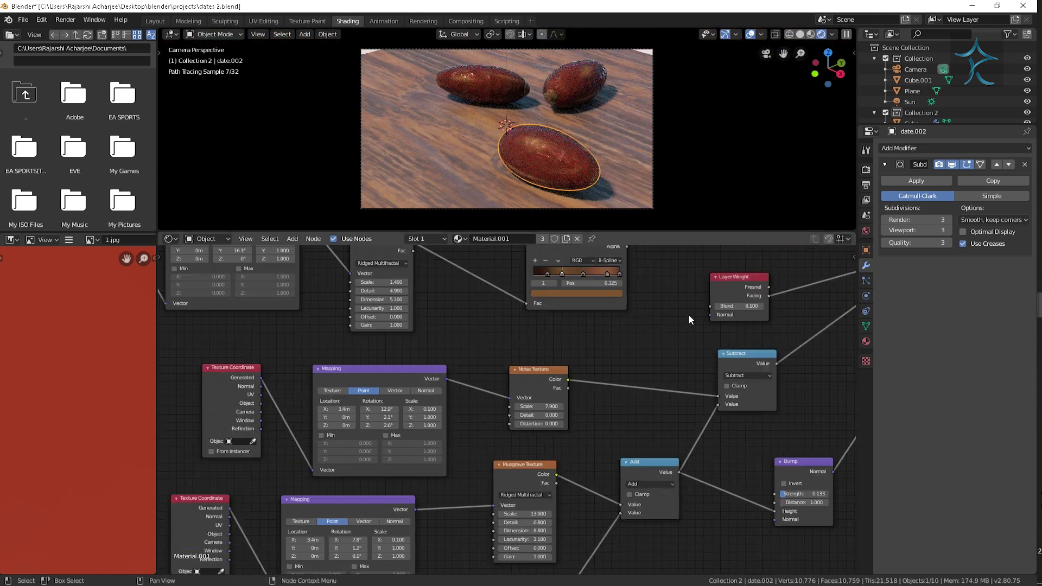
{"action": "scroll", "coordinate": [598, 354], "scroll_direction": "down", "scroll_amount": 2}
{"action": "scroll", "coordinate": [775, 389], "scroll_direction": "down", "scroll_amount": 1}
{"action": "scroll", "coordinate": [487, 334], "scroll_direction": "up", "scroll_amount": 1}
{"action": "scroll", "coordinate": [521, 377], "scroll_direction": "up", "scroll_amount": 1}
{"action": "scroll", "coordinate": [497, 352], "scroll_direction": "up", "scroll_amount": 2}
{"action": "scroll", "coordinate": [485, 339], "scroll_direction": "down", "scroll_amount": 2}
{"action": "scroll", "coordinate": [483, 340], "scroll_direction": "down", "scroll_amount": 2}
{"action": "scroll", "coordinate": [496, 342], "scroll_direction": "up", "scroll_amount": 1}
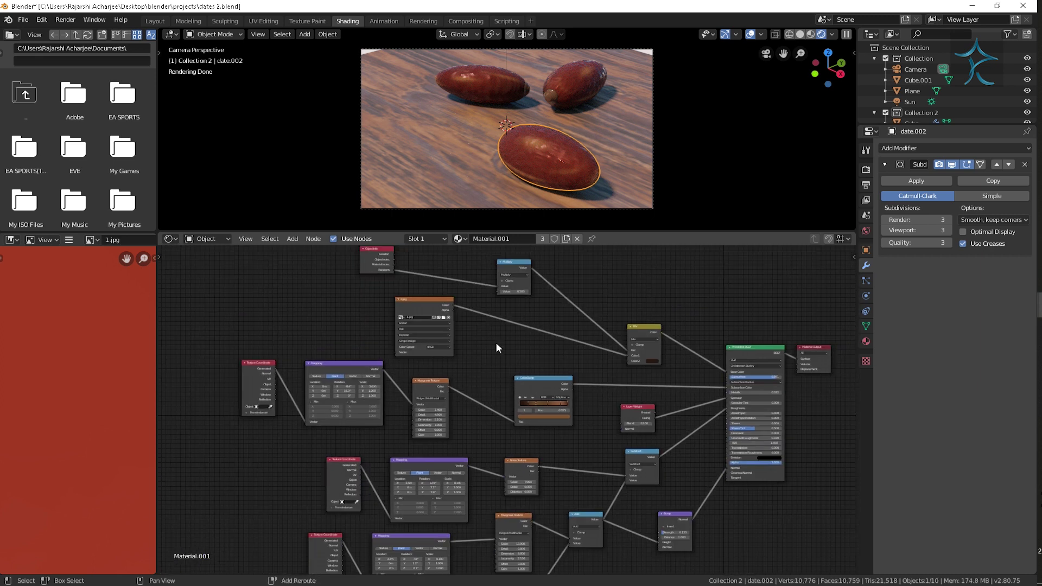
Step: Select the date's cap and set its Layer Weight Blend to 0.200
{"action": "left_click", "coordinate": [546, 90]}
{"action": "scroll", "coordinate": [691, 299], "scroll_direction": "up", "scroll_amount": 3}
{"action": "scroll", "coordinate": [706, 380], "scroll_direction": "up", "scroll_amount": 3}
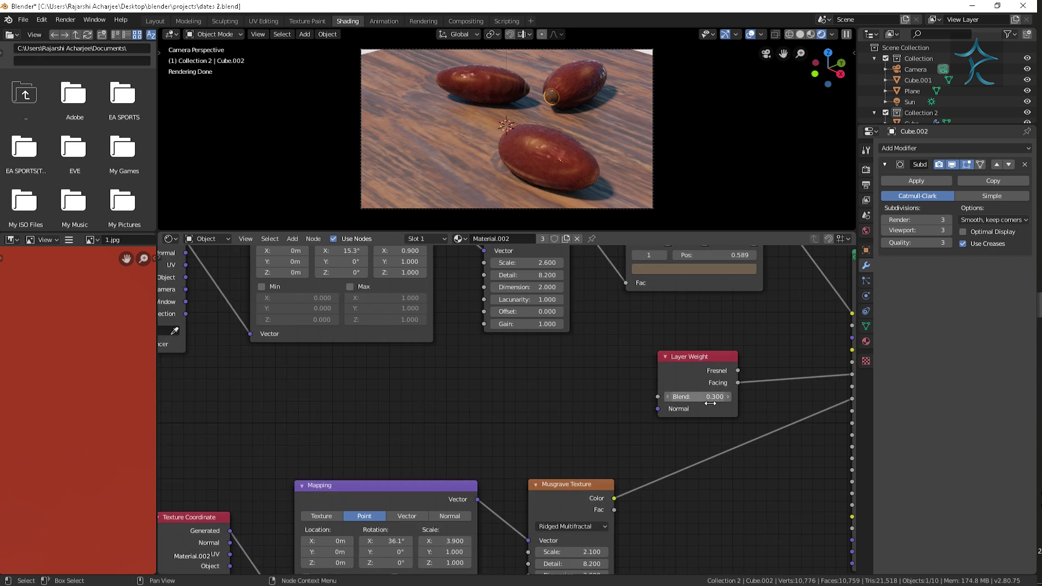
{"action": "left_click_drag", "start_coordinate": [697, 397], "coordinate": [728, 397]}
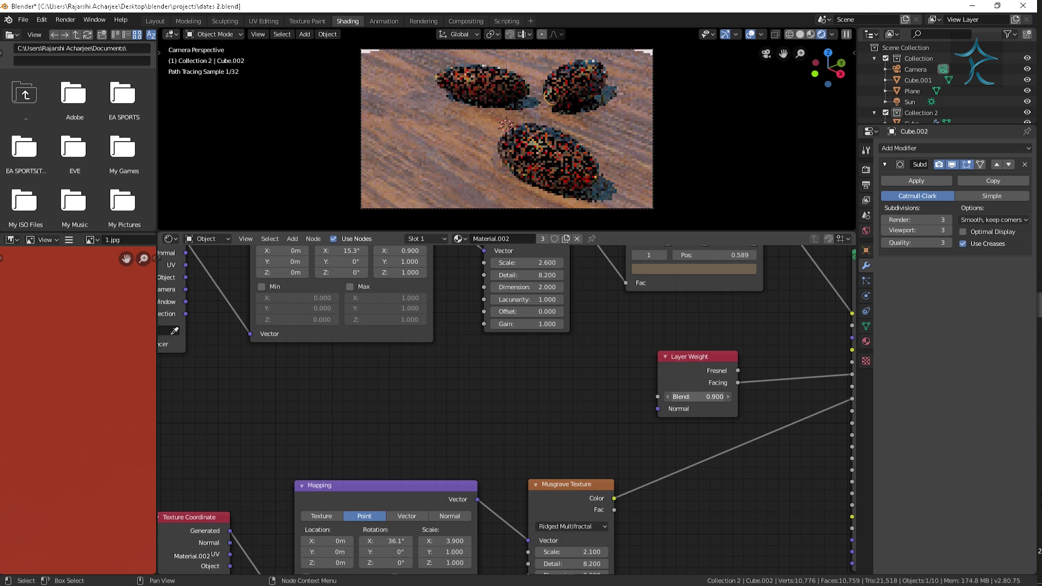
{"action": "key", "text": "ctrl+z"}
{"action": "left_click", "coordinate": [668, 397]}
Step: Add a Bump node beside the lower Musgrave chain in the cap material
{"action": "scroll", "coordinate": [718, 113], "scroll_direction": "up", "scroll_amount": 3}
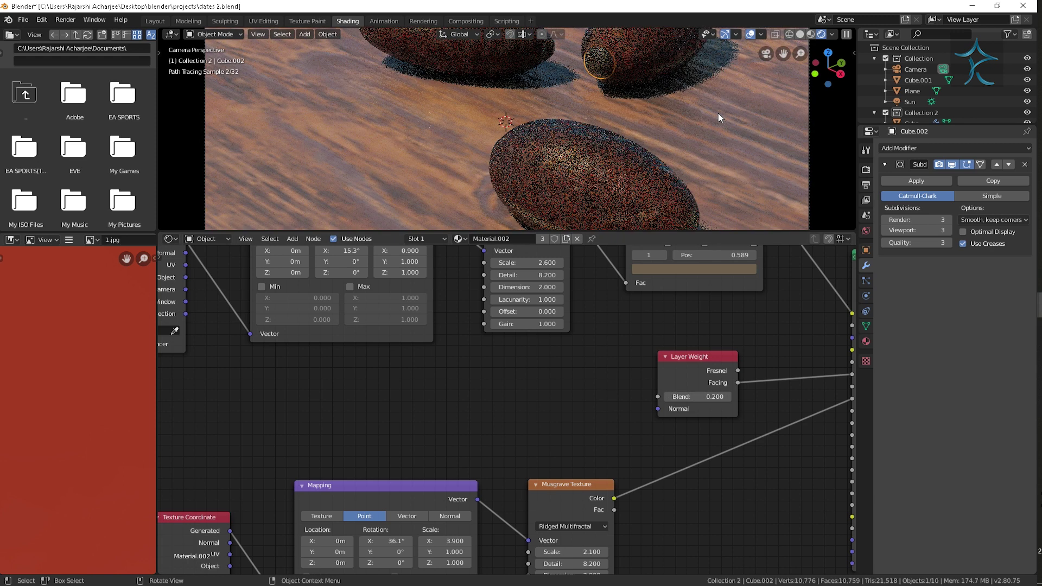
{"action": "key", "text": "Home"}
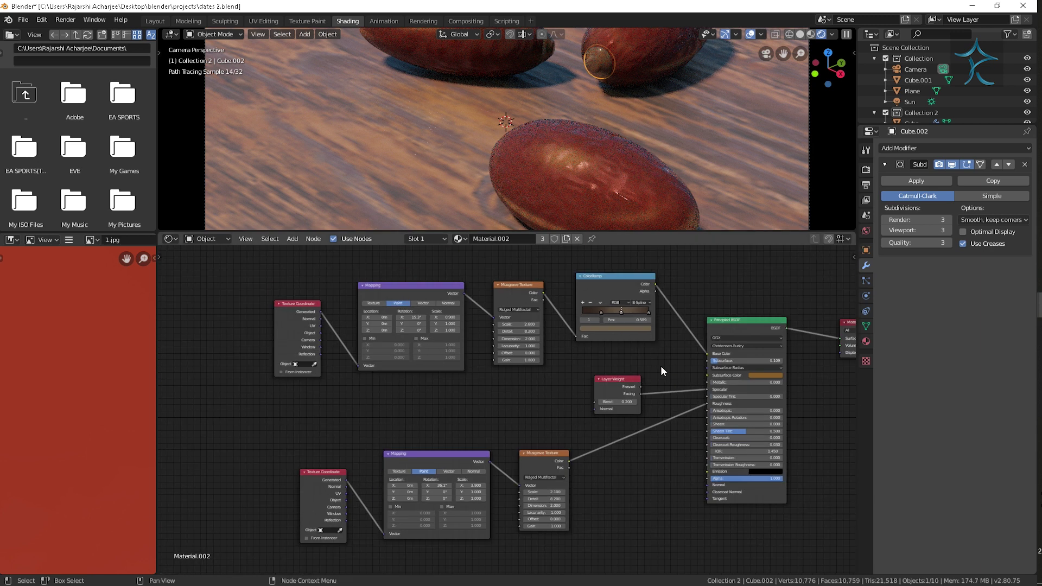
{"action": "middle_click_drag", "start_coordinate": [660, 366], "coordinate": [551, 356]}
{"action": "scroll", "coordinate": [576, 505], "scroll_direction": "up", "scroll_amount": 2}
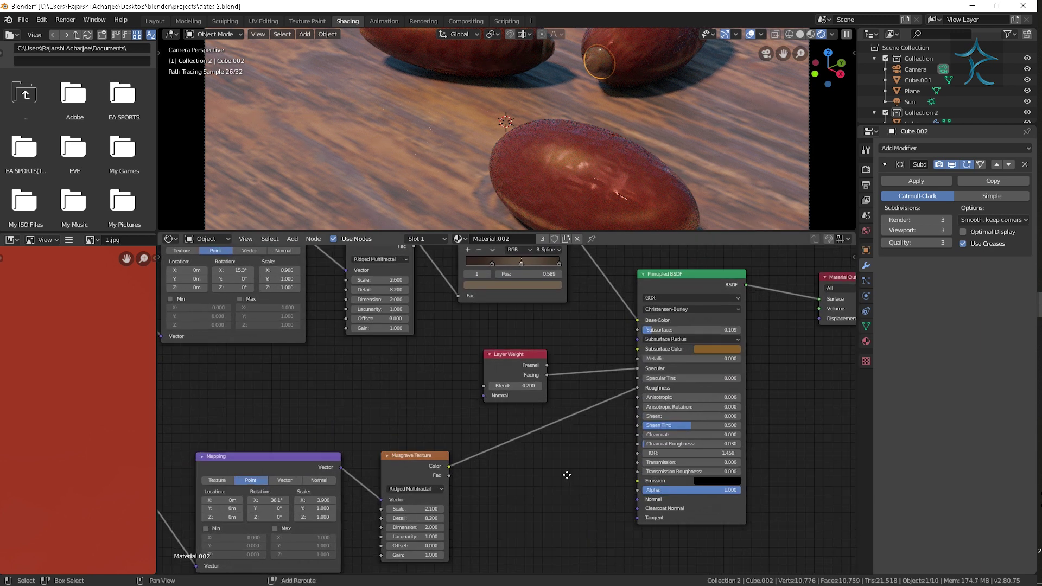
{"action": "scroll", "coordinate": [586, 456], "scroll_direction": "up", "scroll_amount": 1}
{"action": "key", "text": "shift+a"}
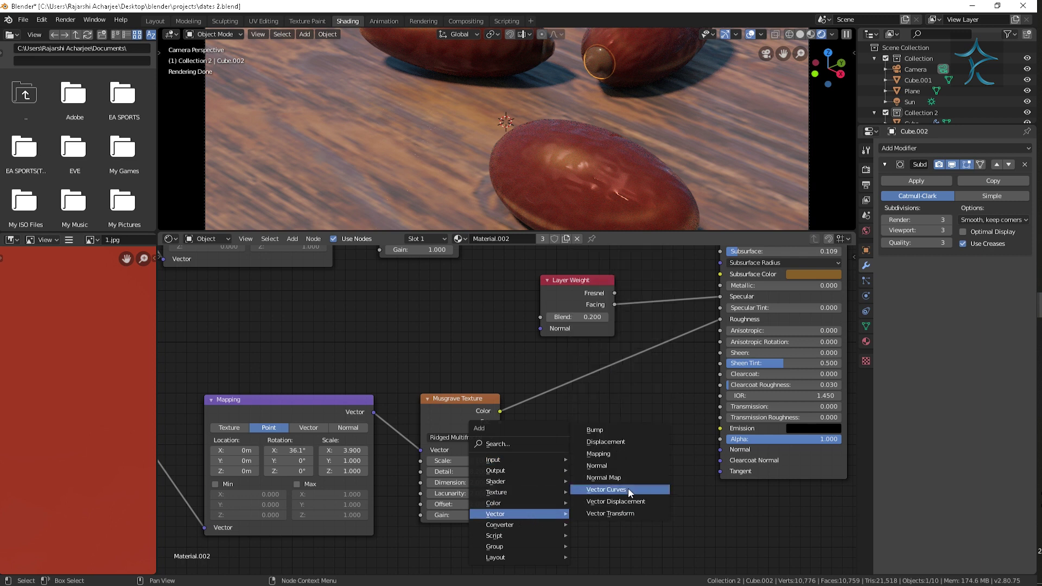
{"action": "left_click", "coordinate": [639, 432]}
Step: Wire Musgrave Color into Bump Height and Bump into the shader Normal, at Strength 0.100
{"action": "mouse_move", "coordinate": [684, 445]}
{"action": "left_mouse_down"}
{"action": "mouse_move", "coordinate": [714, 454]}
{"action": "mouse_move", "coordinate": [700, 449]}
{"action": "left_mouse_up"}
{"action": "left_click_drag", "start_coordinate": [500, 411], "coordinate": [603, 496]}
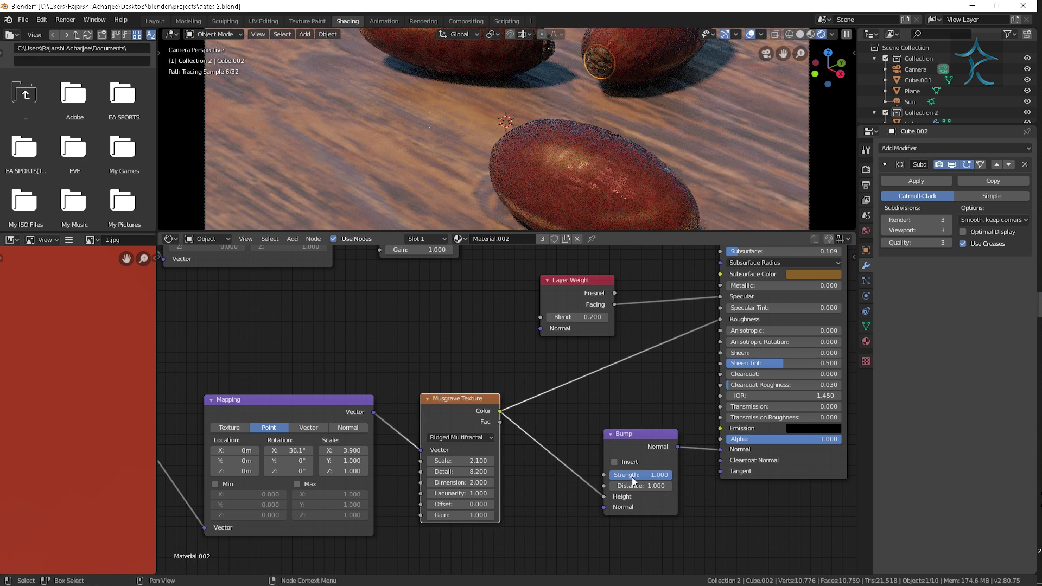
{"action": "left_click", "coordinate": [633, 478]}
{"action": "key", "text": "Return"}
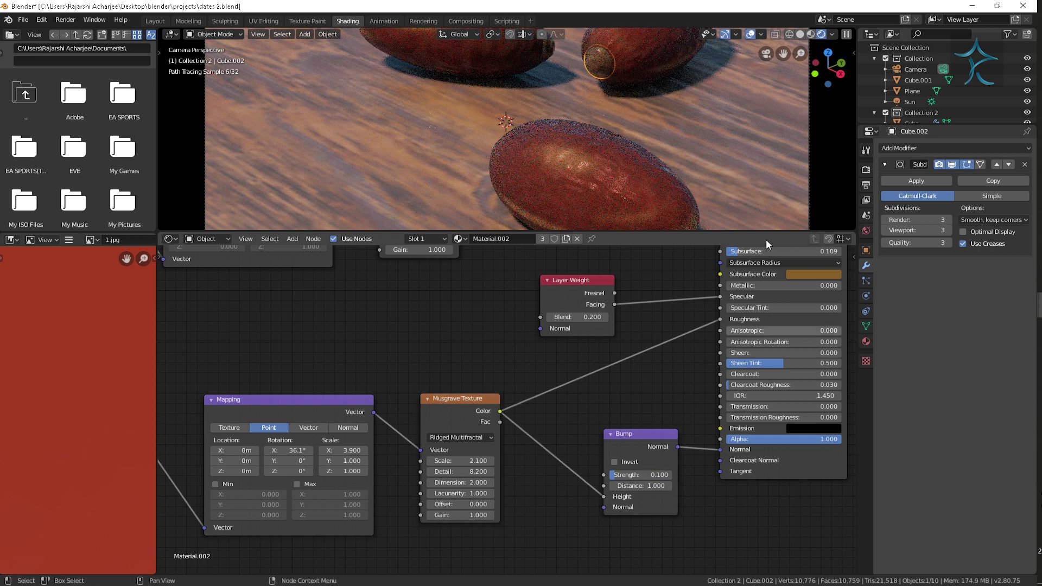
{"action": "middle_click_drag", "start_coordinate": [597, 139], "coordinate": [628, 139]}
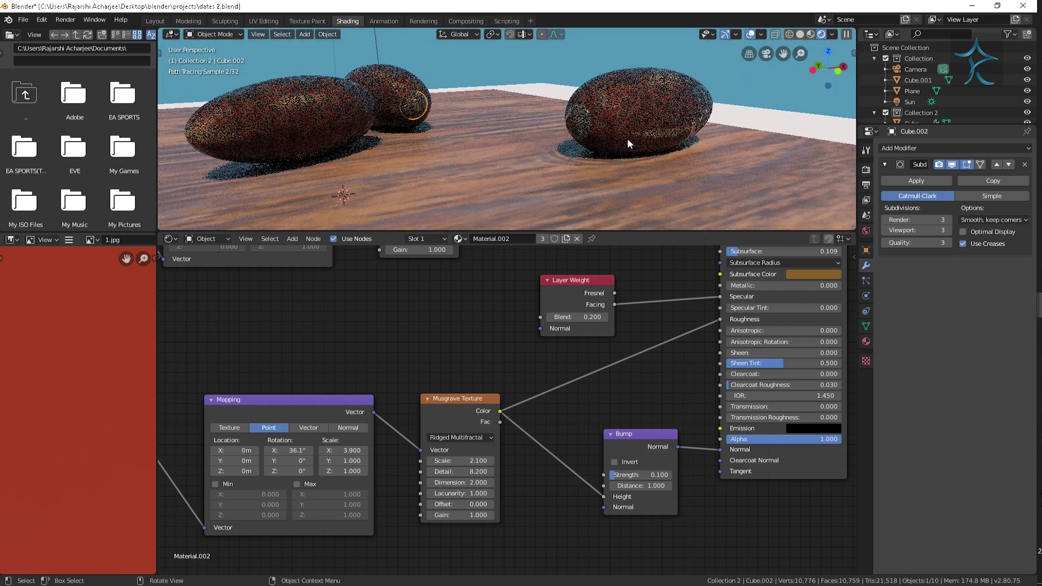
Step: Disconnect the Layer Weight Facing from the cap's Specular and set Specular to 0.014
{"action": "scroll", "coordinate": [627, 138], "scroll_direction": "up", "scroll_amount": 3}
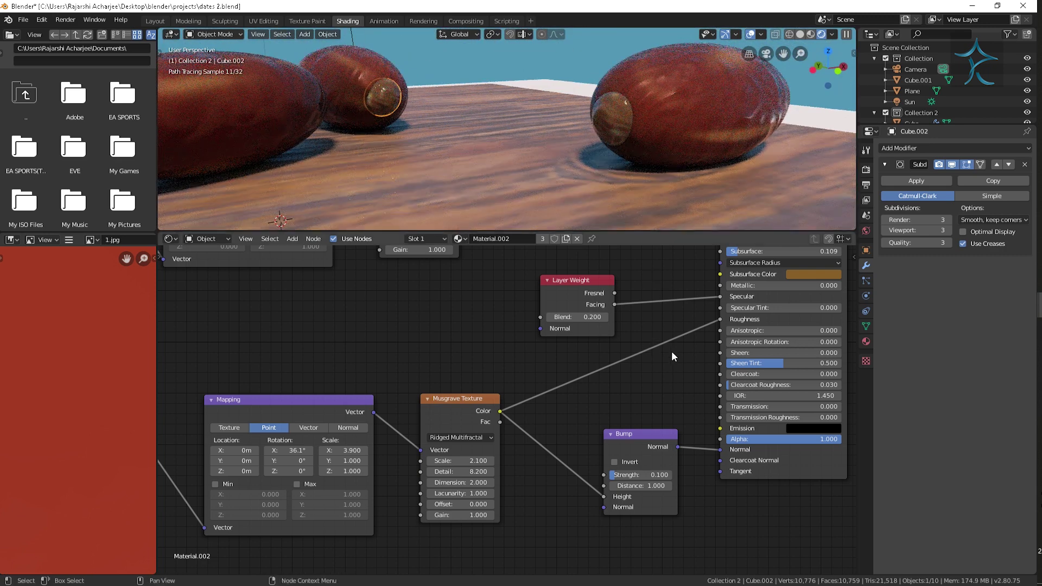
{"action": "middle_click_drag", "start_coordinate": [685, 363], "coordinate": [628, 424]}
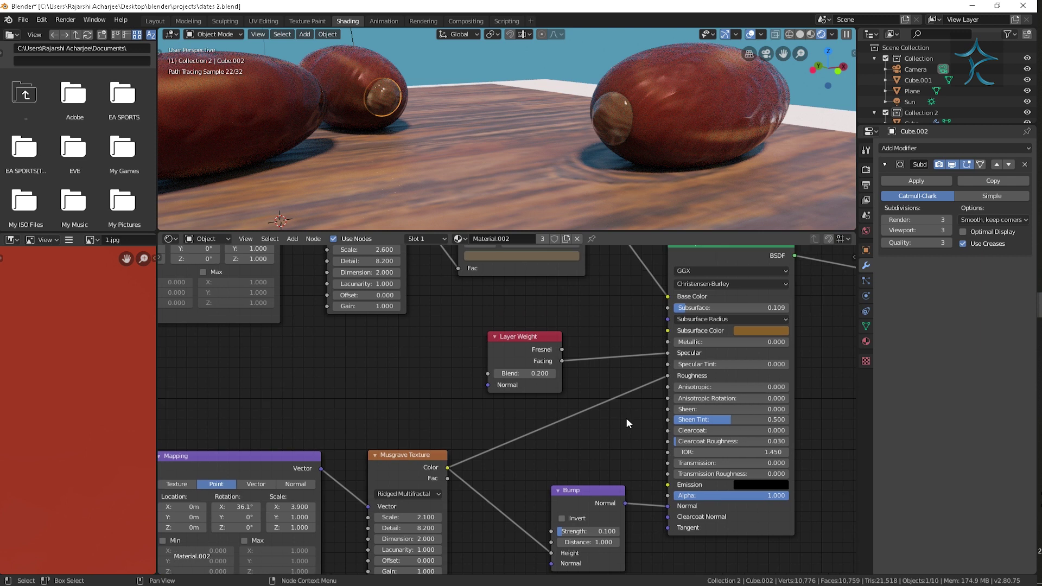
{"action": "mouse_move", "coordinate": [589, 438]}
{"action": "middle_mouse_down"}
{"action": "mouse_move", "coordinate": [649, 400]}
{"action": "mouse_move", "coordinate": [628, 452]}
{"action": "middle_mouse_up"}
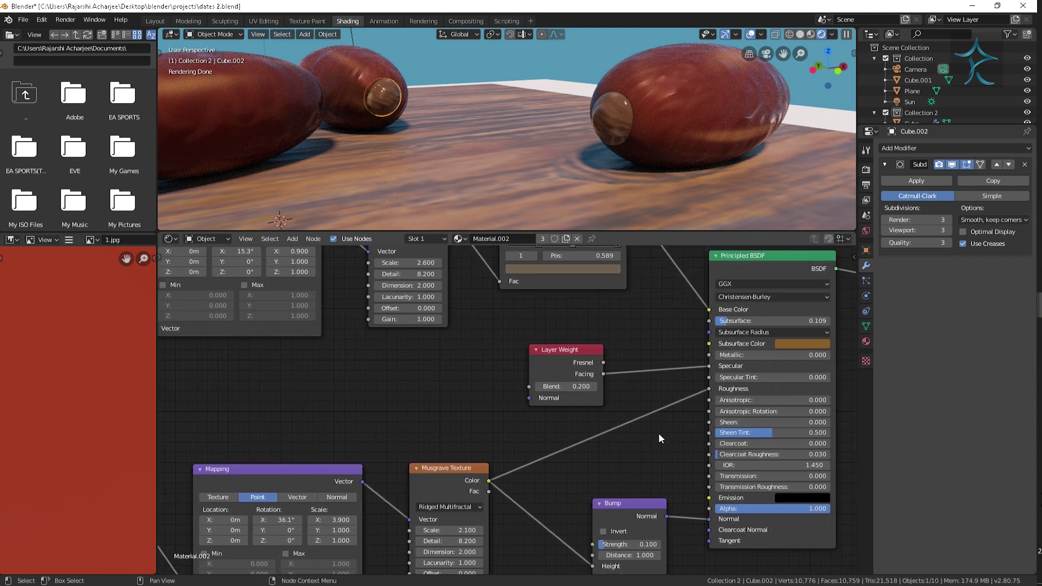
{"action": "left_click_drag", "start_coordinate": [703, 365], "coordinate": [730, 365]}
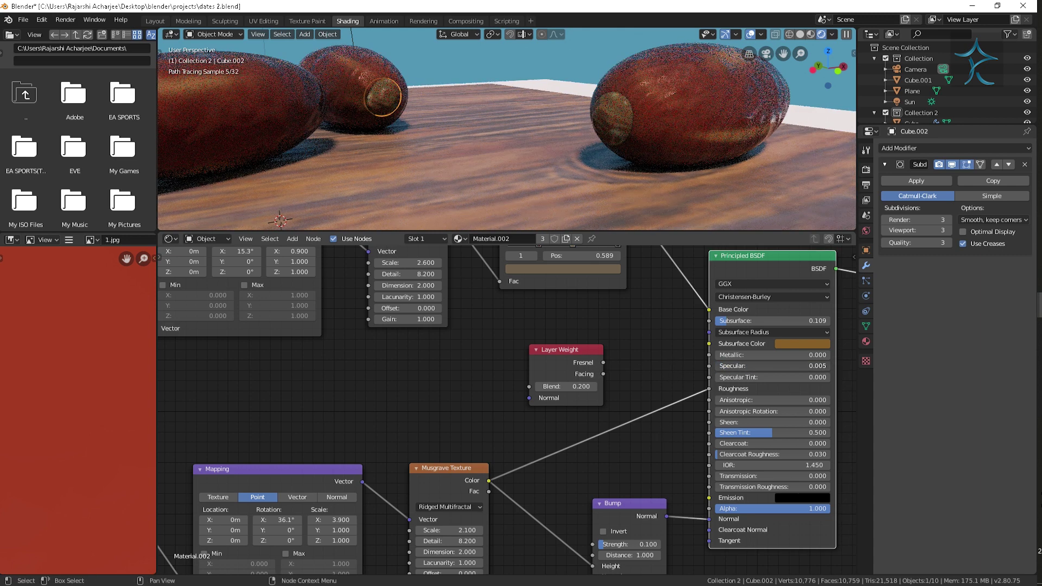
{"action": "left_click_drag", "start_coordinate": [724, 365], "coordinate": [734, 366]}
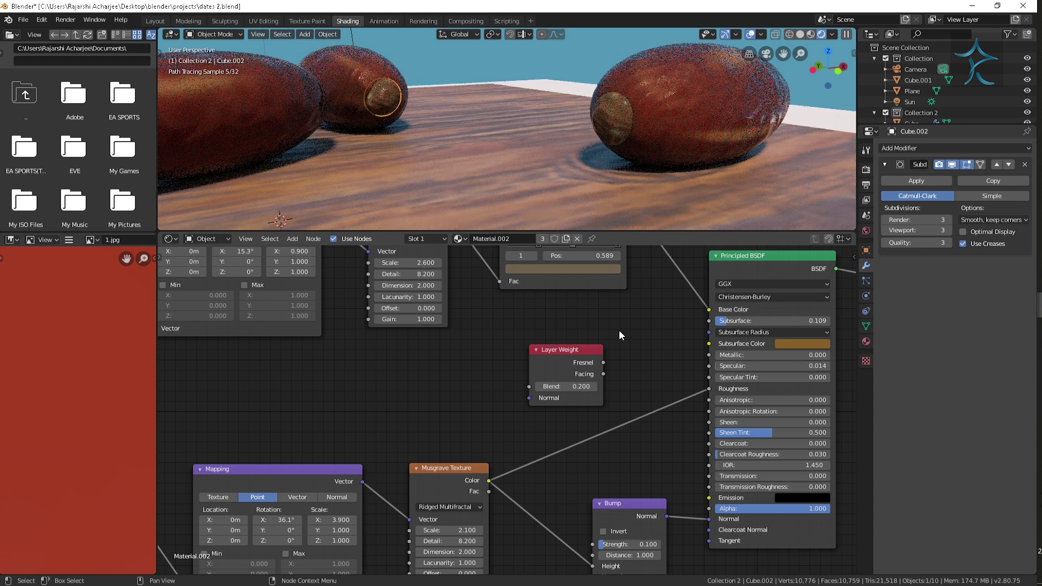
Step: Return to the camera view and reselect the bottom date, framing its material nodes
{"action": "left_click", "coordinate": [496, 68]}
{"action": "scroll", "coordinate": [496, 68], "scroll_direction": "down", "scroll_amount": 3}
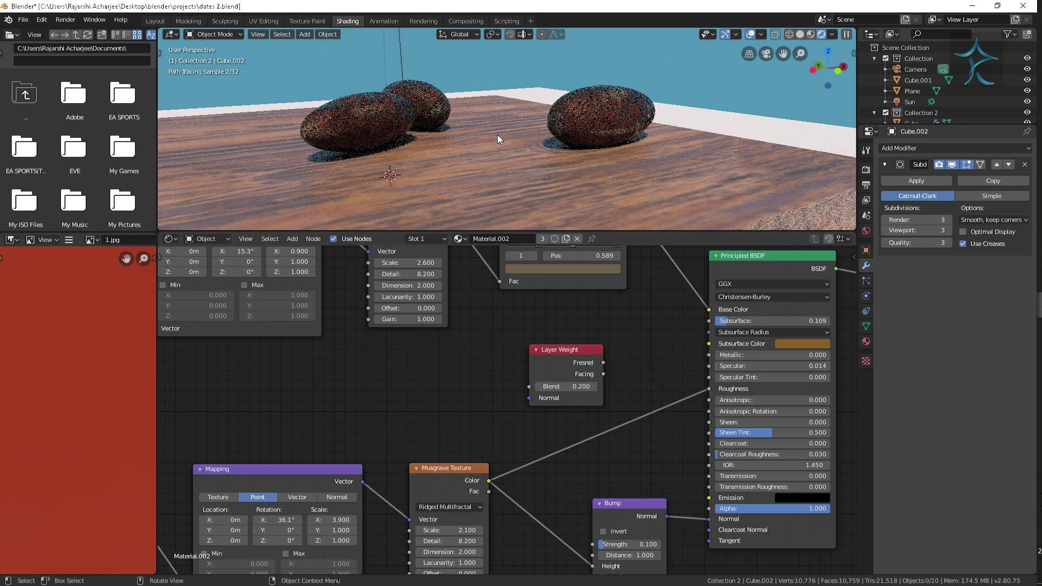
{"action": "key", "text": "KP_0"}
{"action": "key", "text": "Home"}
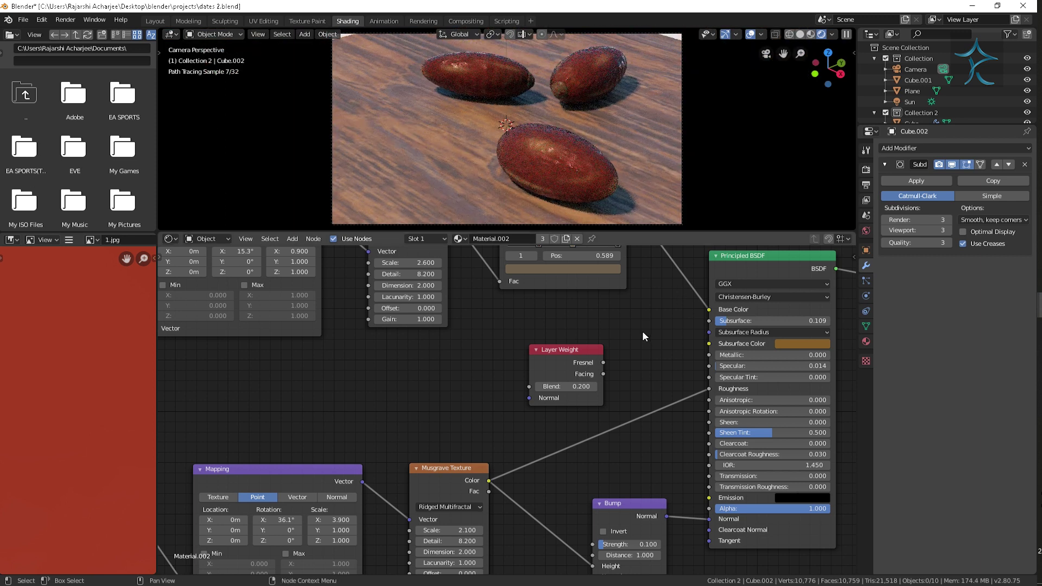
{"action": "key", "text": "Home"}
{"action": "middle_click_drag", "start_coordinate": [621, 294], "coordinate": [632, 308]}
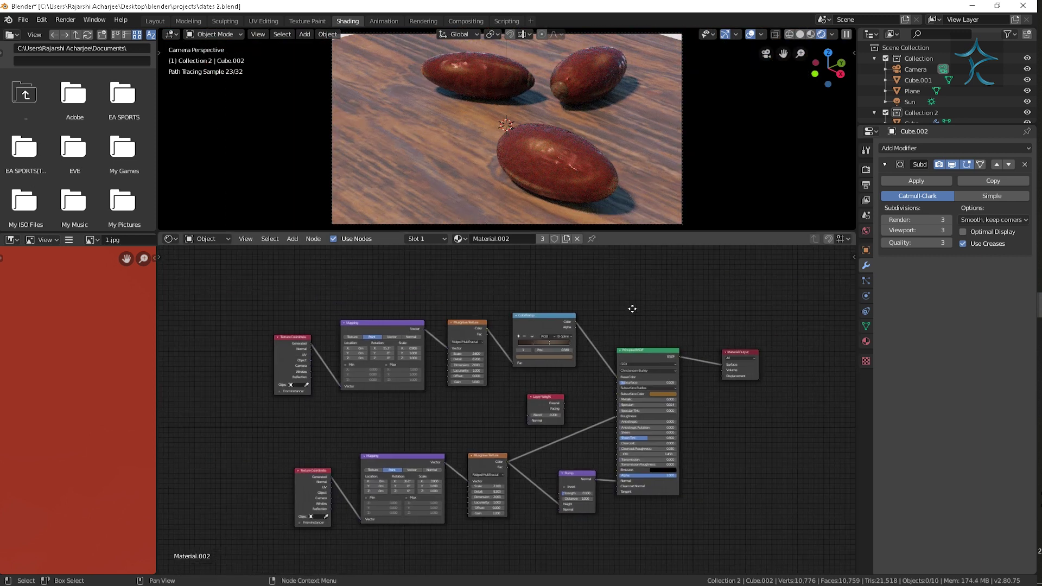
{"action": "left_click", "coordinate": [552, 142]}
{"action": "mouse_move", "coordinate": [533, 436]}
{"action": "middle_mouse_down"}
{"action": "mouse_move", "coordinate": [551, 442]}
{"action": "mouse_move", "coordinate": [588, 416]}
{"action": "middle_mouse_up"}
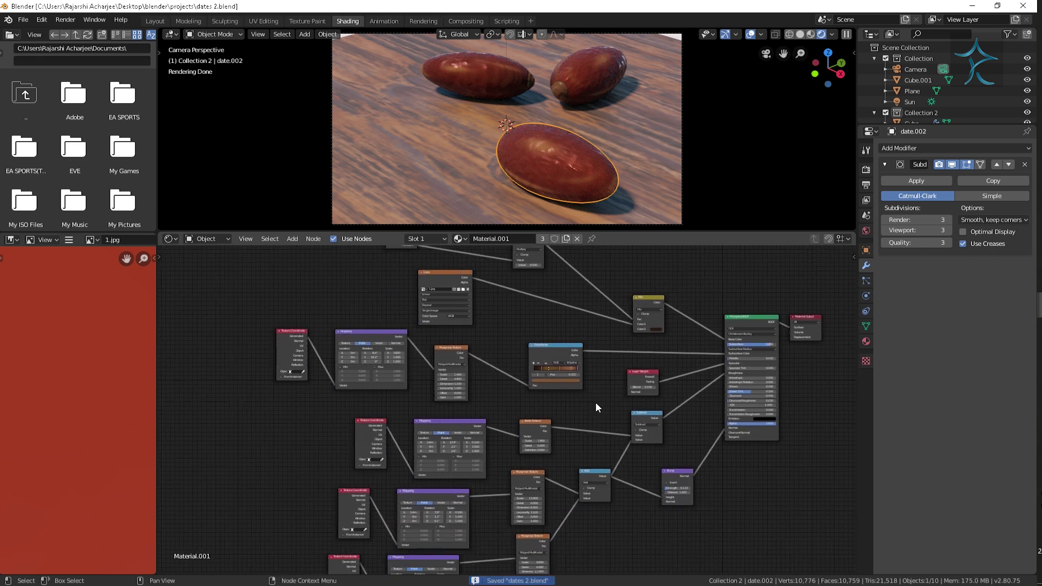